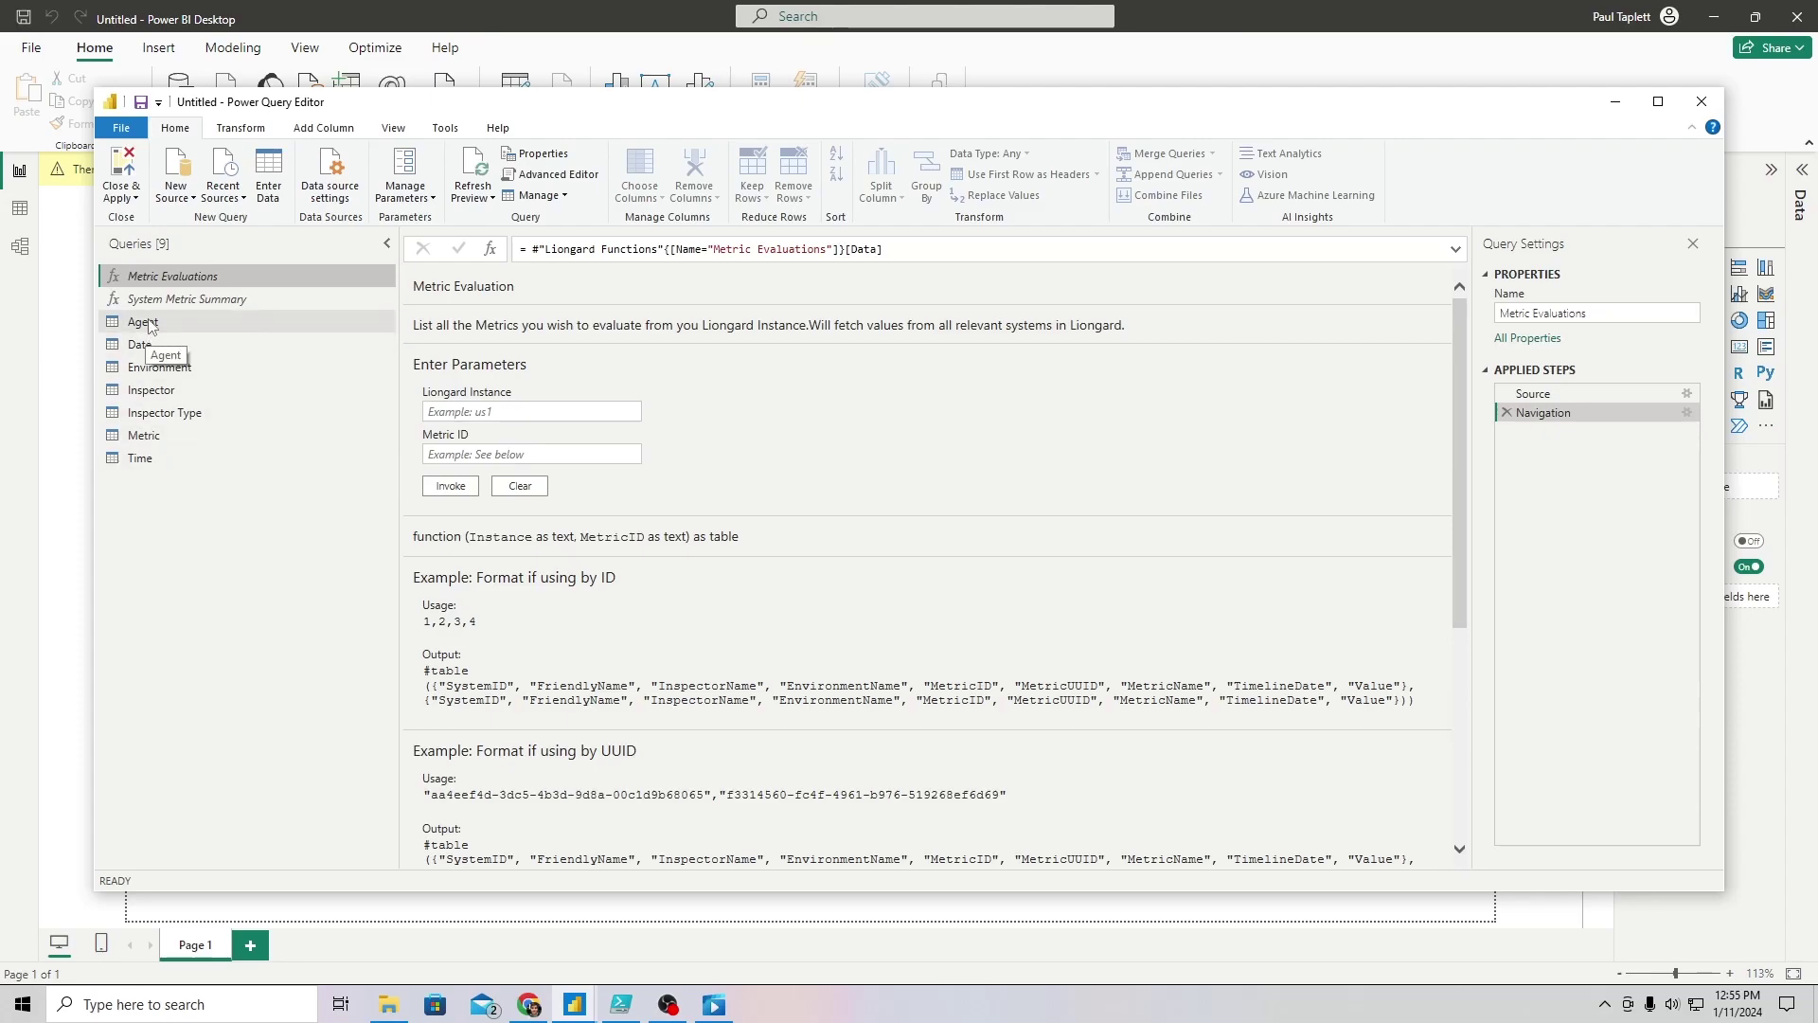
Rename the Hostname column of the Agent query to Machine Name
{"action": "left_click", "coordinate": [147, 324]}
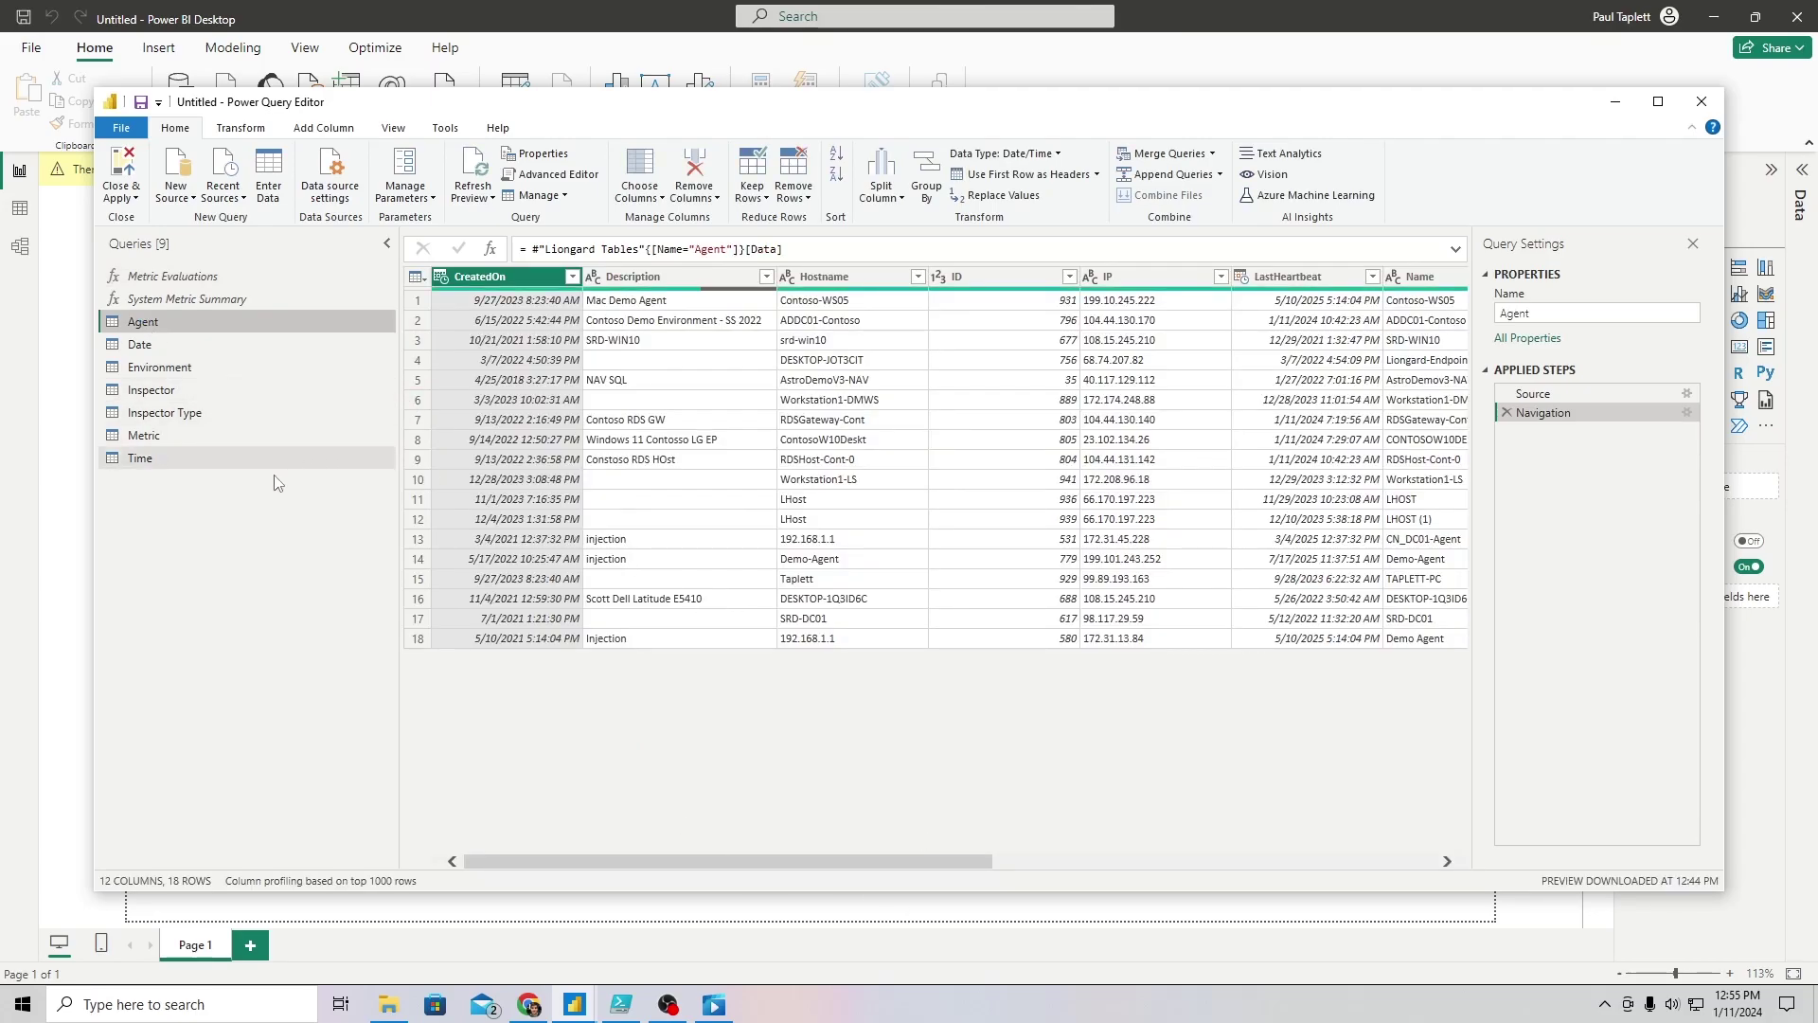
{"action": "left_click", "coordinate": [163, 342]}
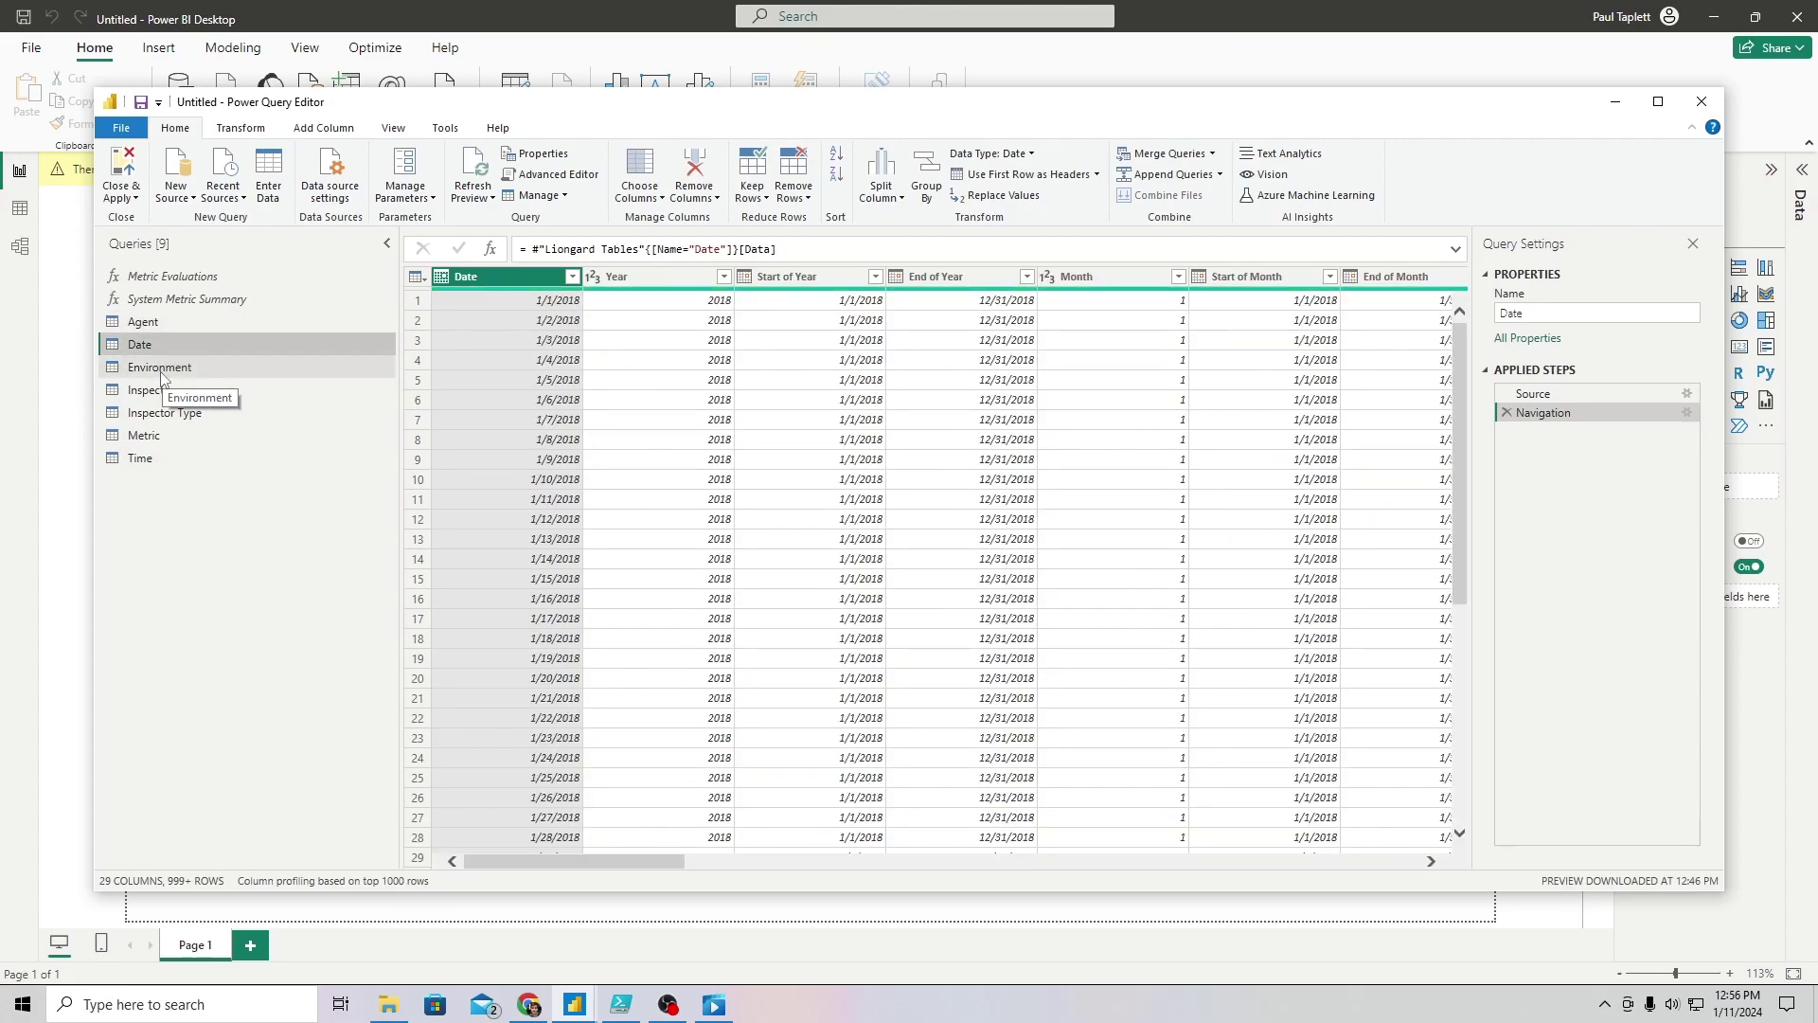
{"action": "left_click", "coordinate": [161, 326]}
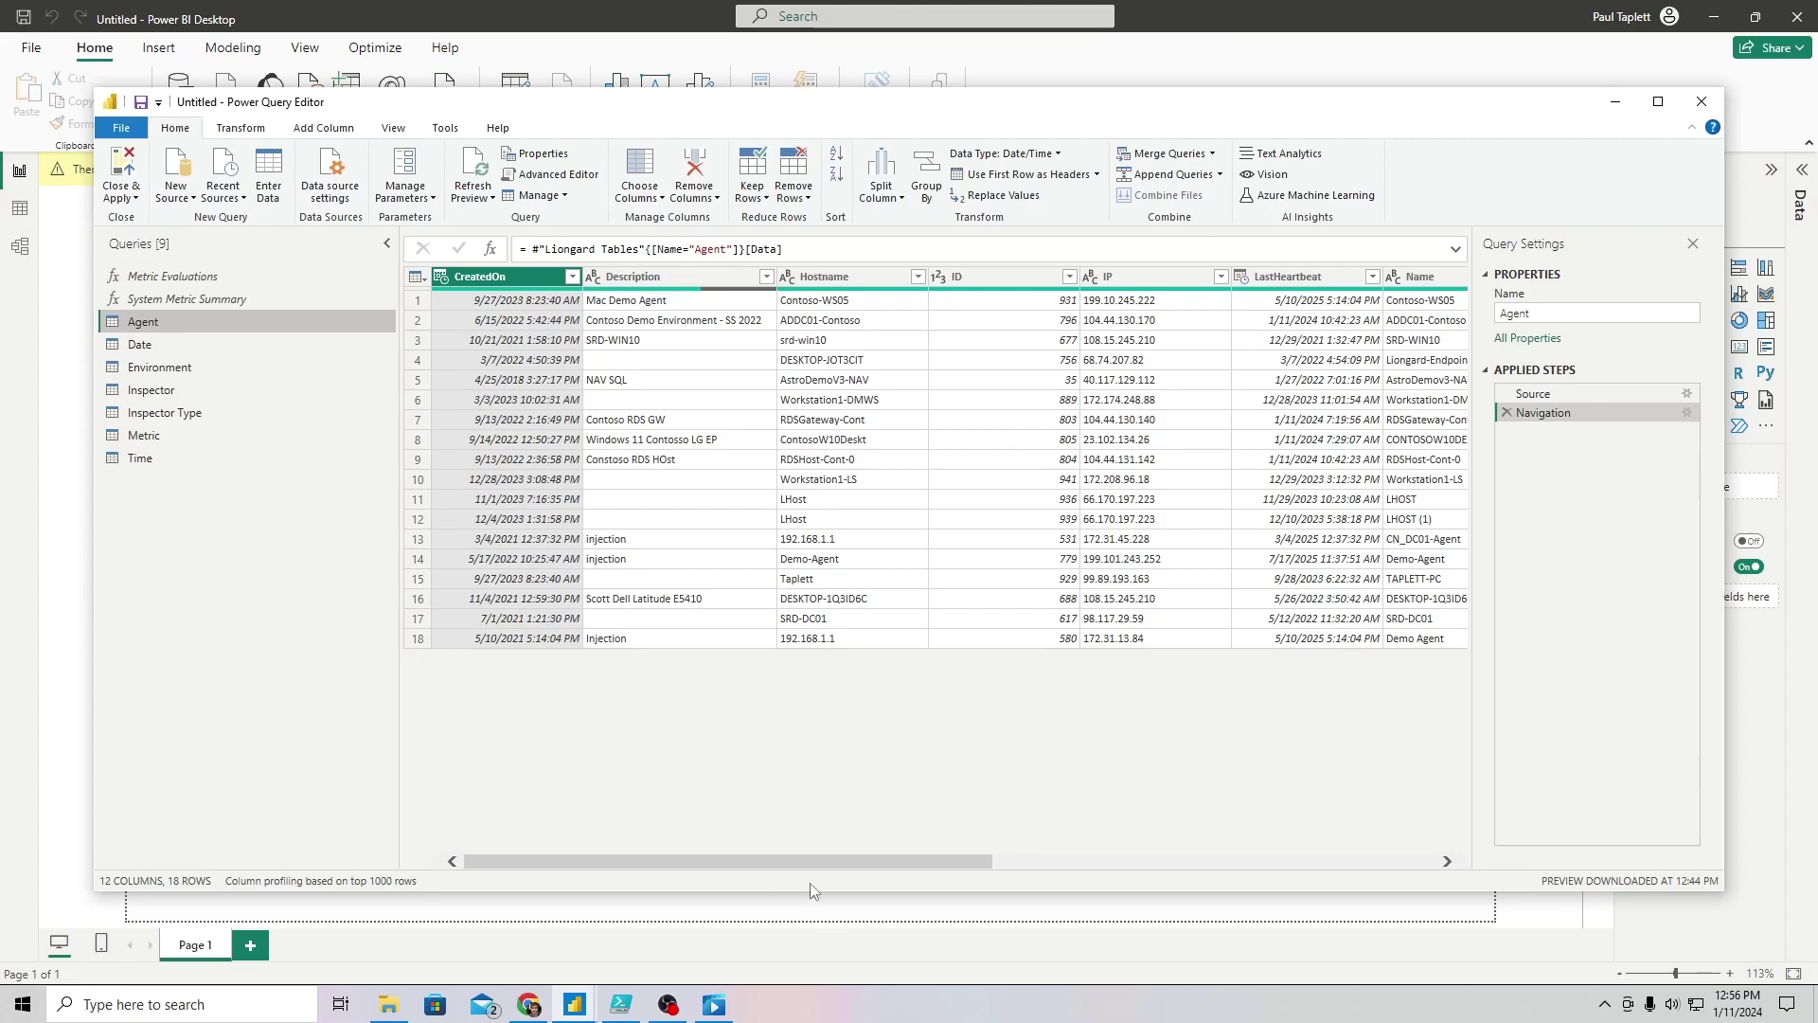
{"action": "left_click_drag", "start_coordinate": [922, 863], "coordinate": [838, 864]}
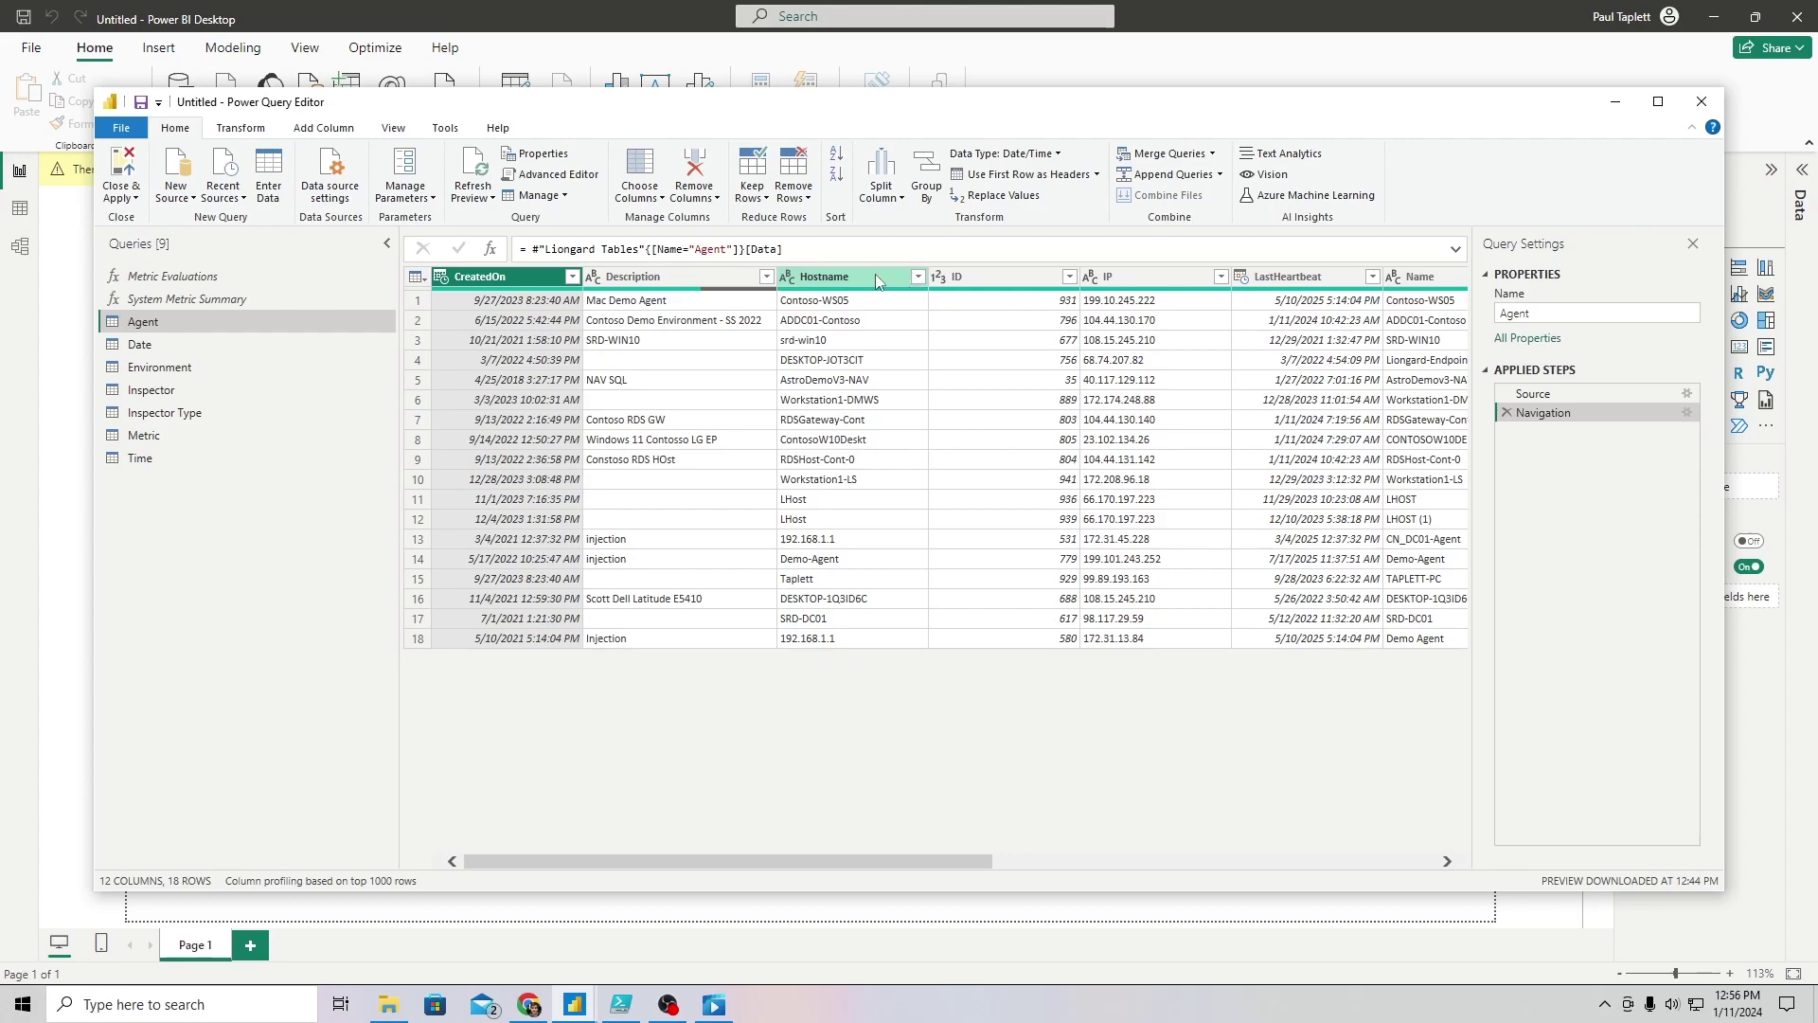
{"action": "right_click", "coordinate": [835, 277]}
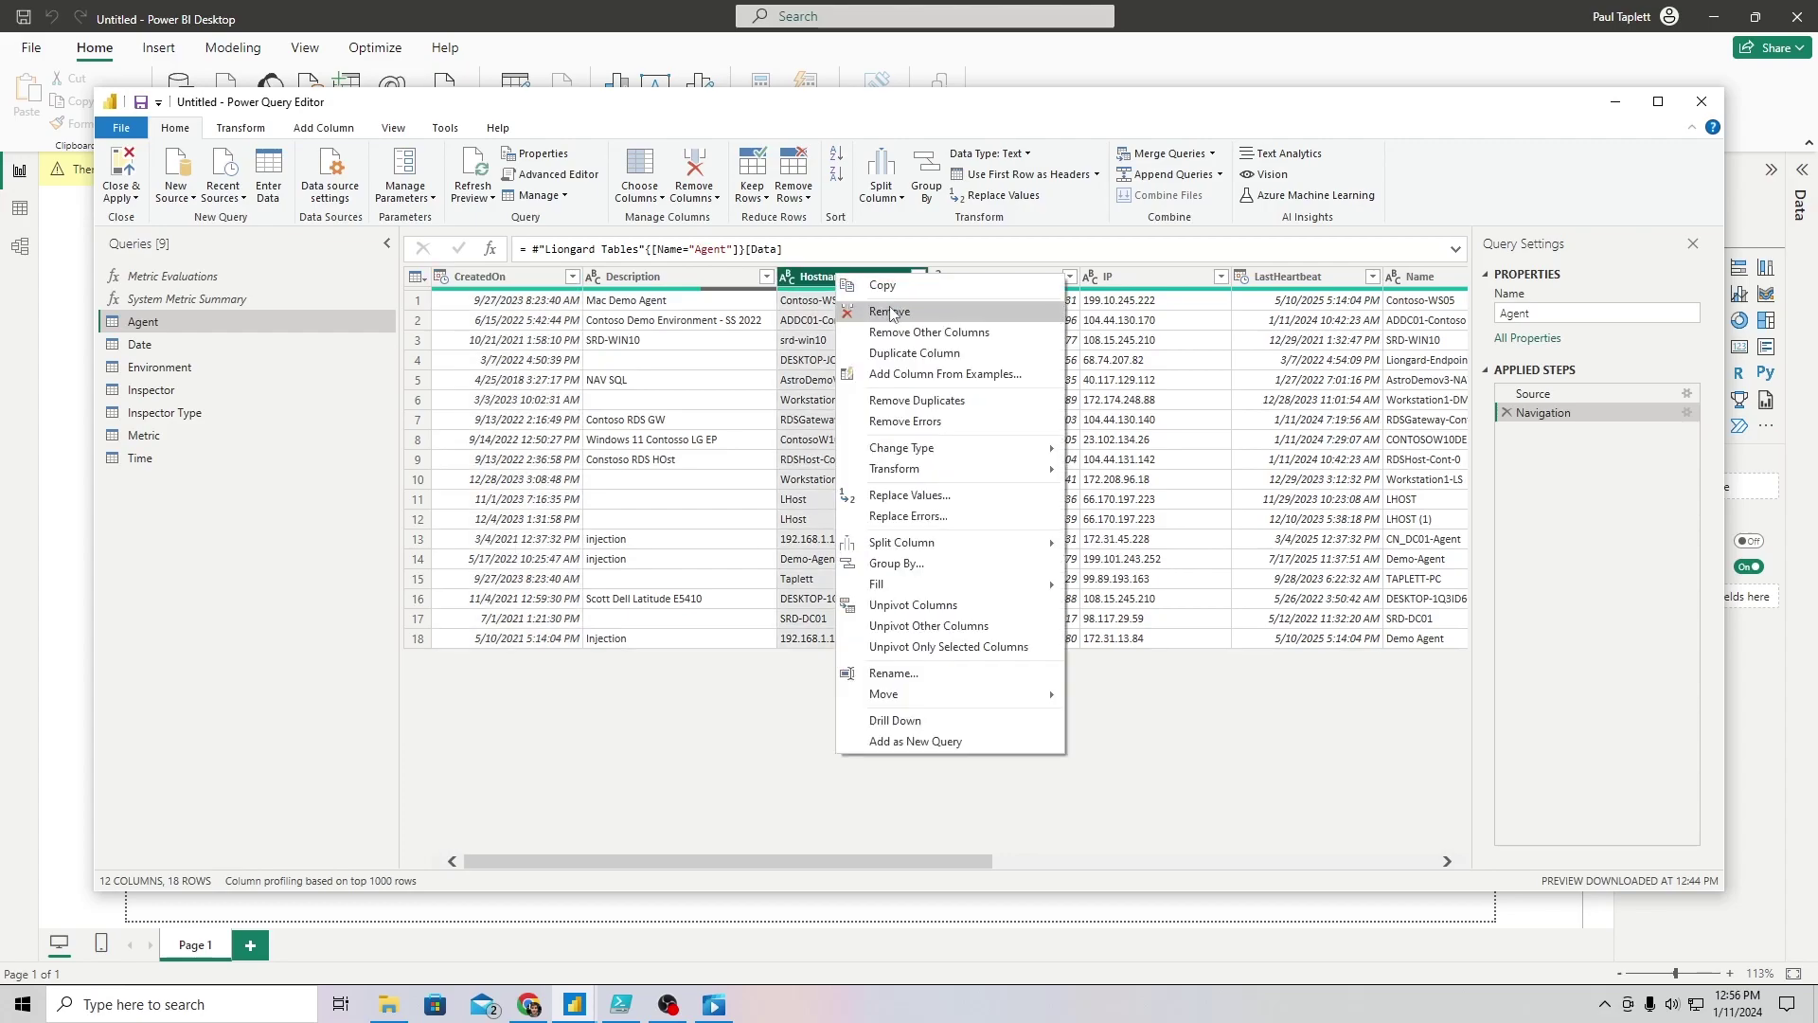
{"action": "left_click", "coordinate": [958, 674]}
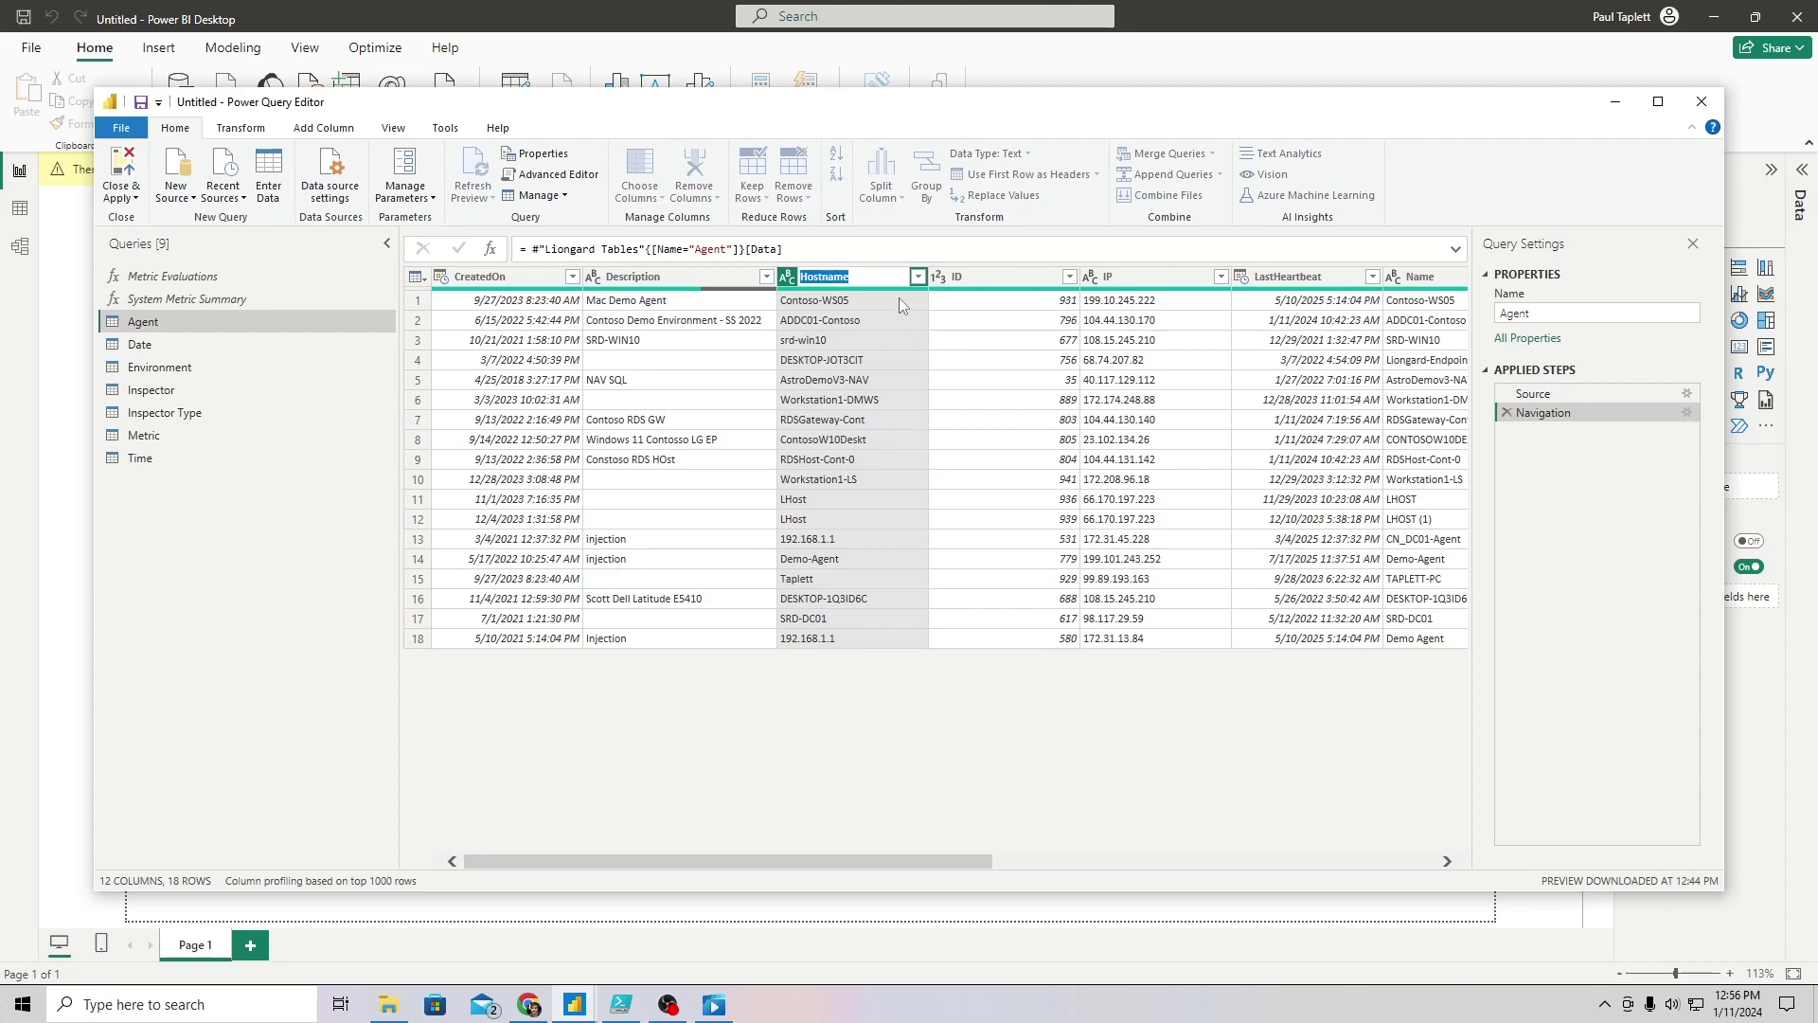
{"action": "type", "text": "Machine Name"}
{"action": "key", "text": "Return"}
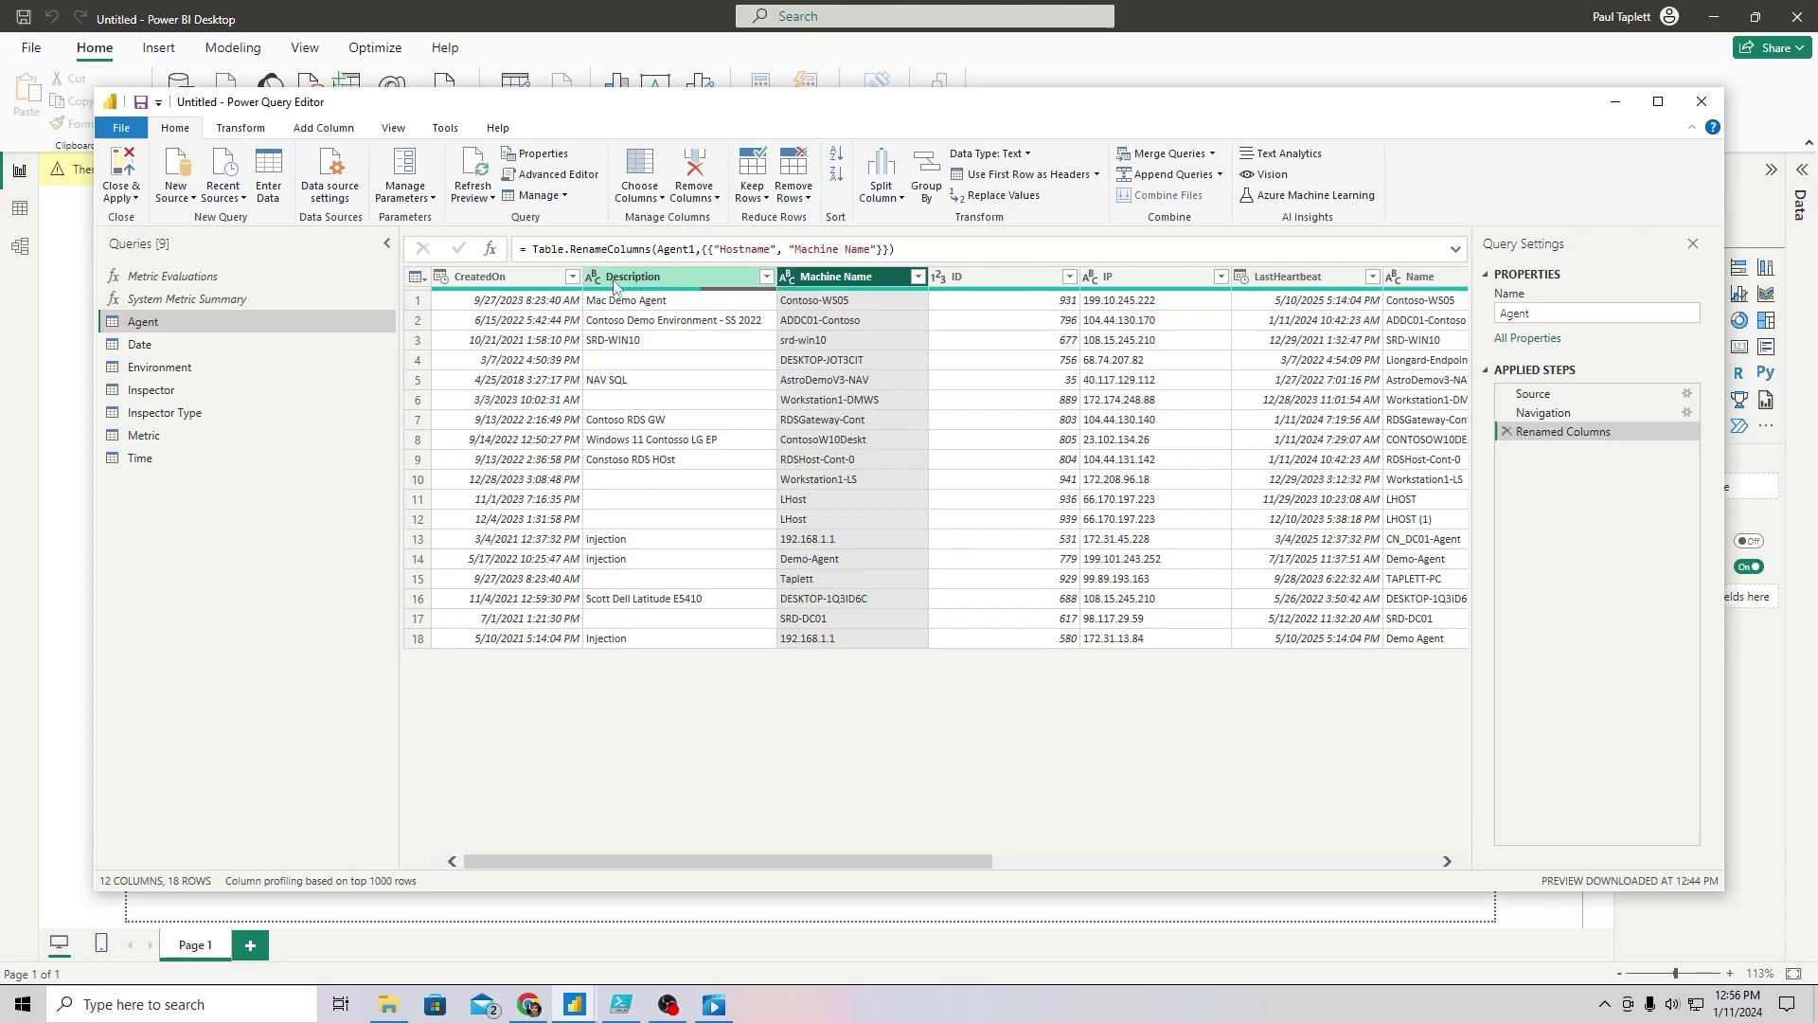
Review the data type choices available for the CreatedOn and ID columns of the Agent query
{"action": "left_click", "coordinate": [441, 278]}
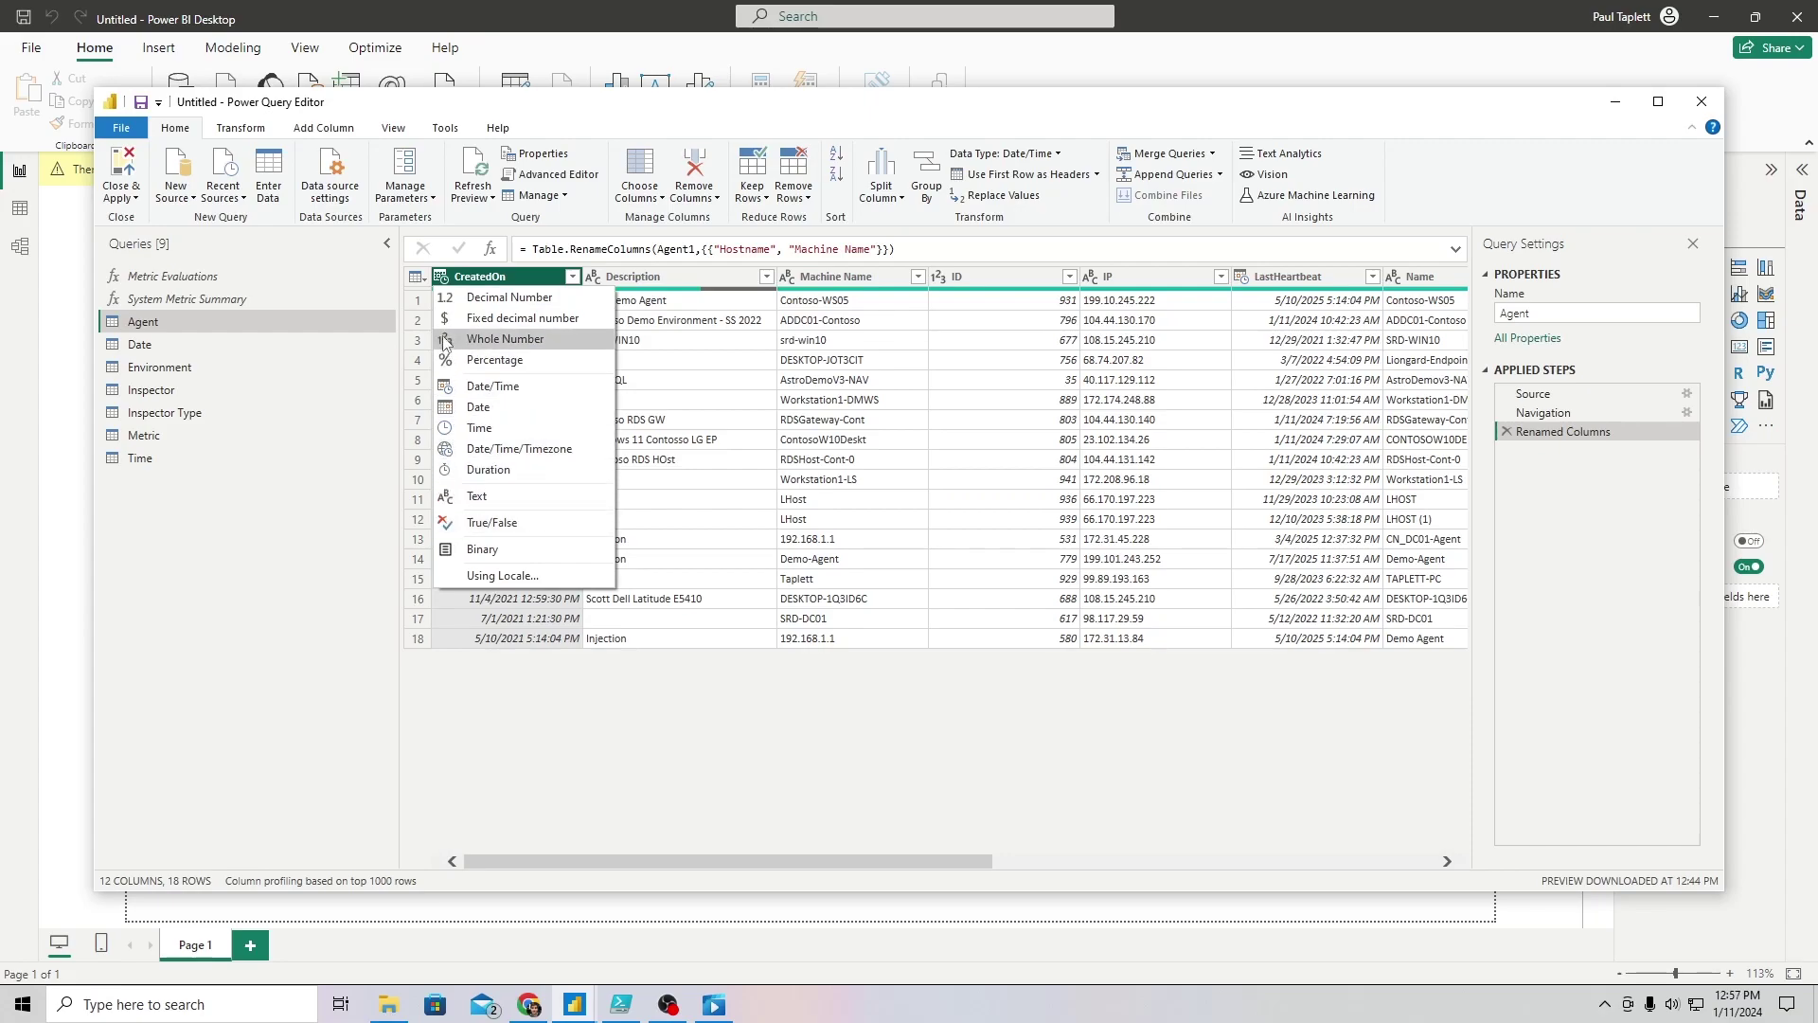
{"action": "left_click", "coordinate": [641, 742]}
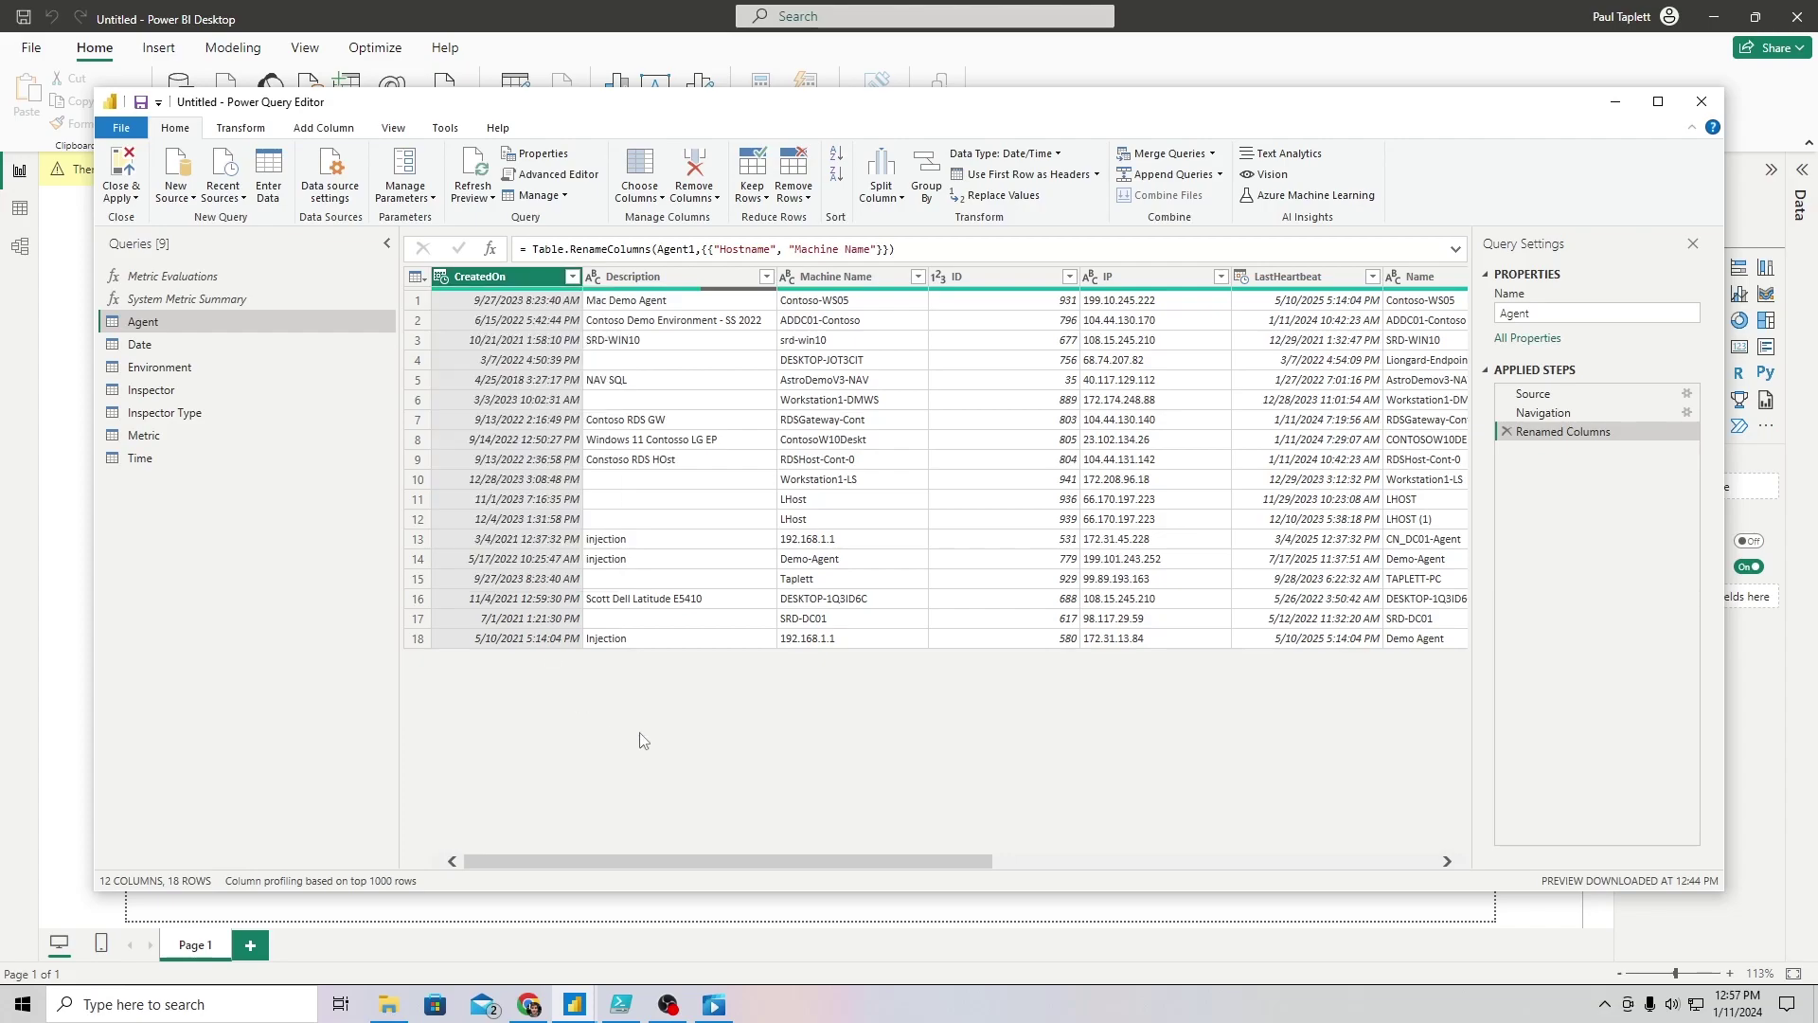
{"action": "left_click_drag", "start_coordinate": [724, 862], "coordinate": [800, 862]}
{"action": "left_click", "coordinate": [790, 276]}
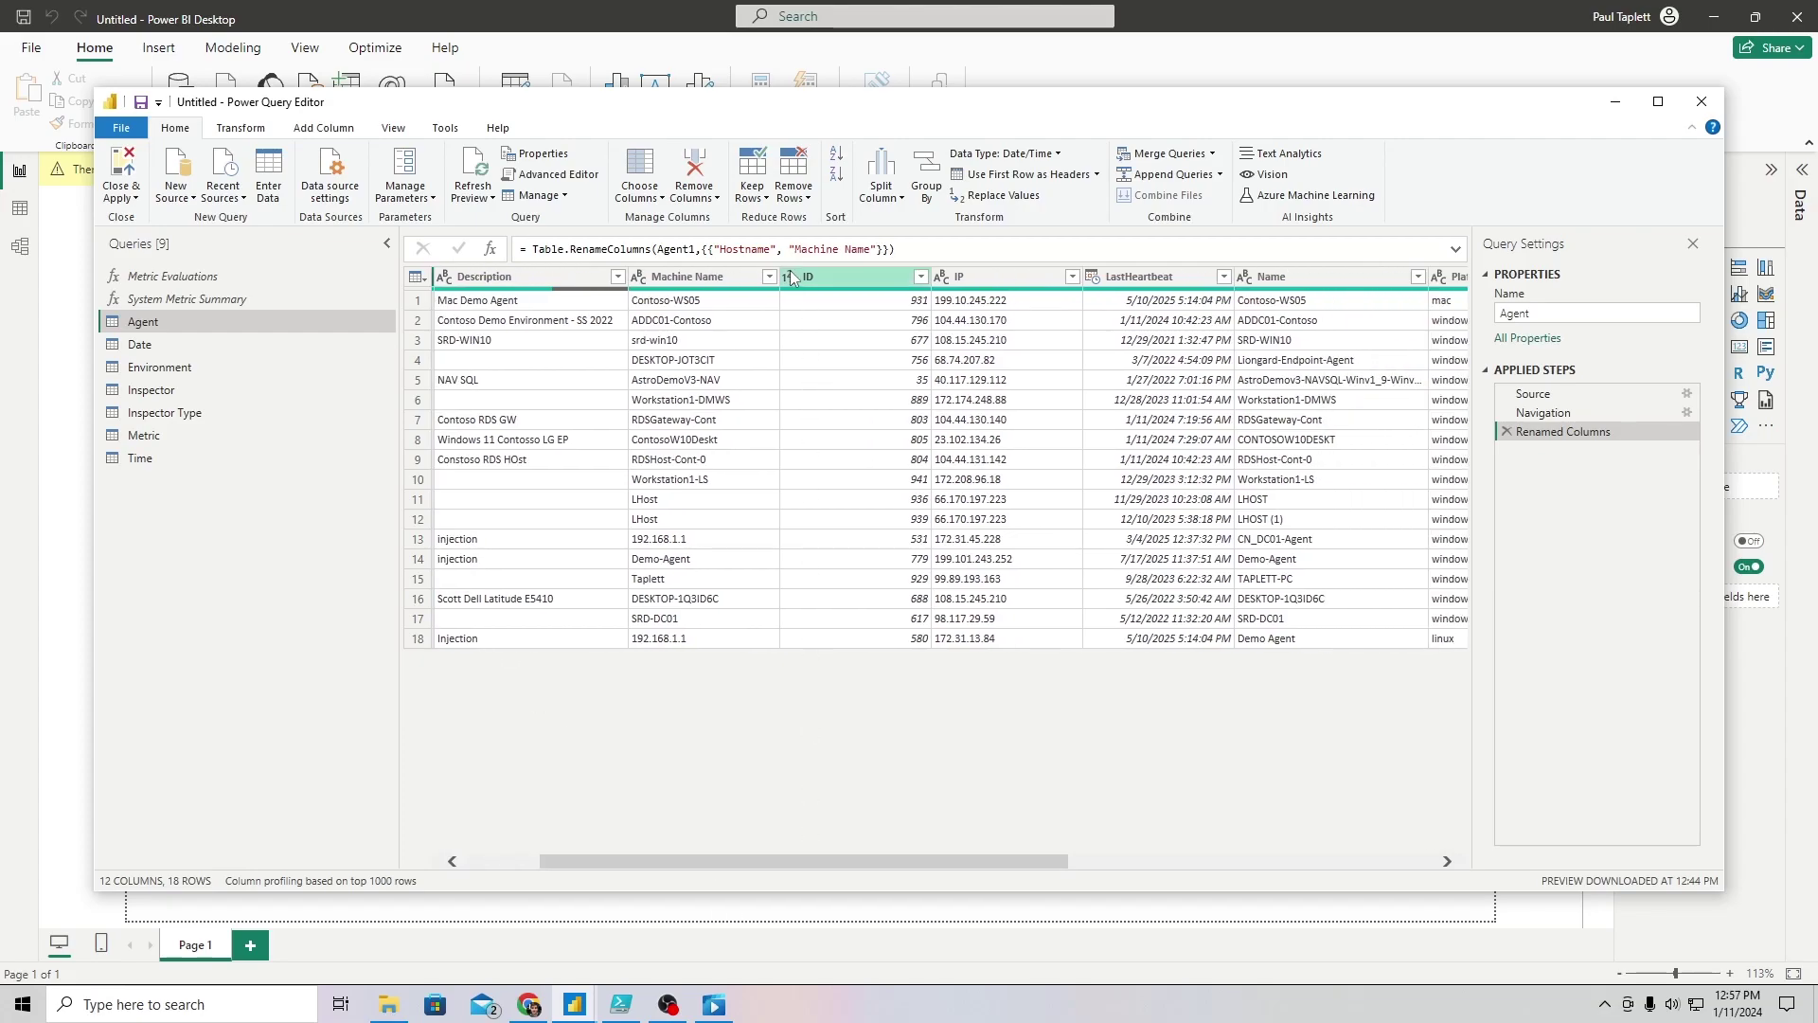
{"action": "left_click", "coordinate": [791, 275]}
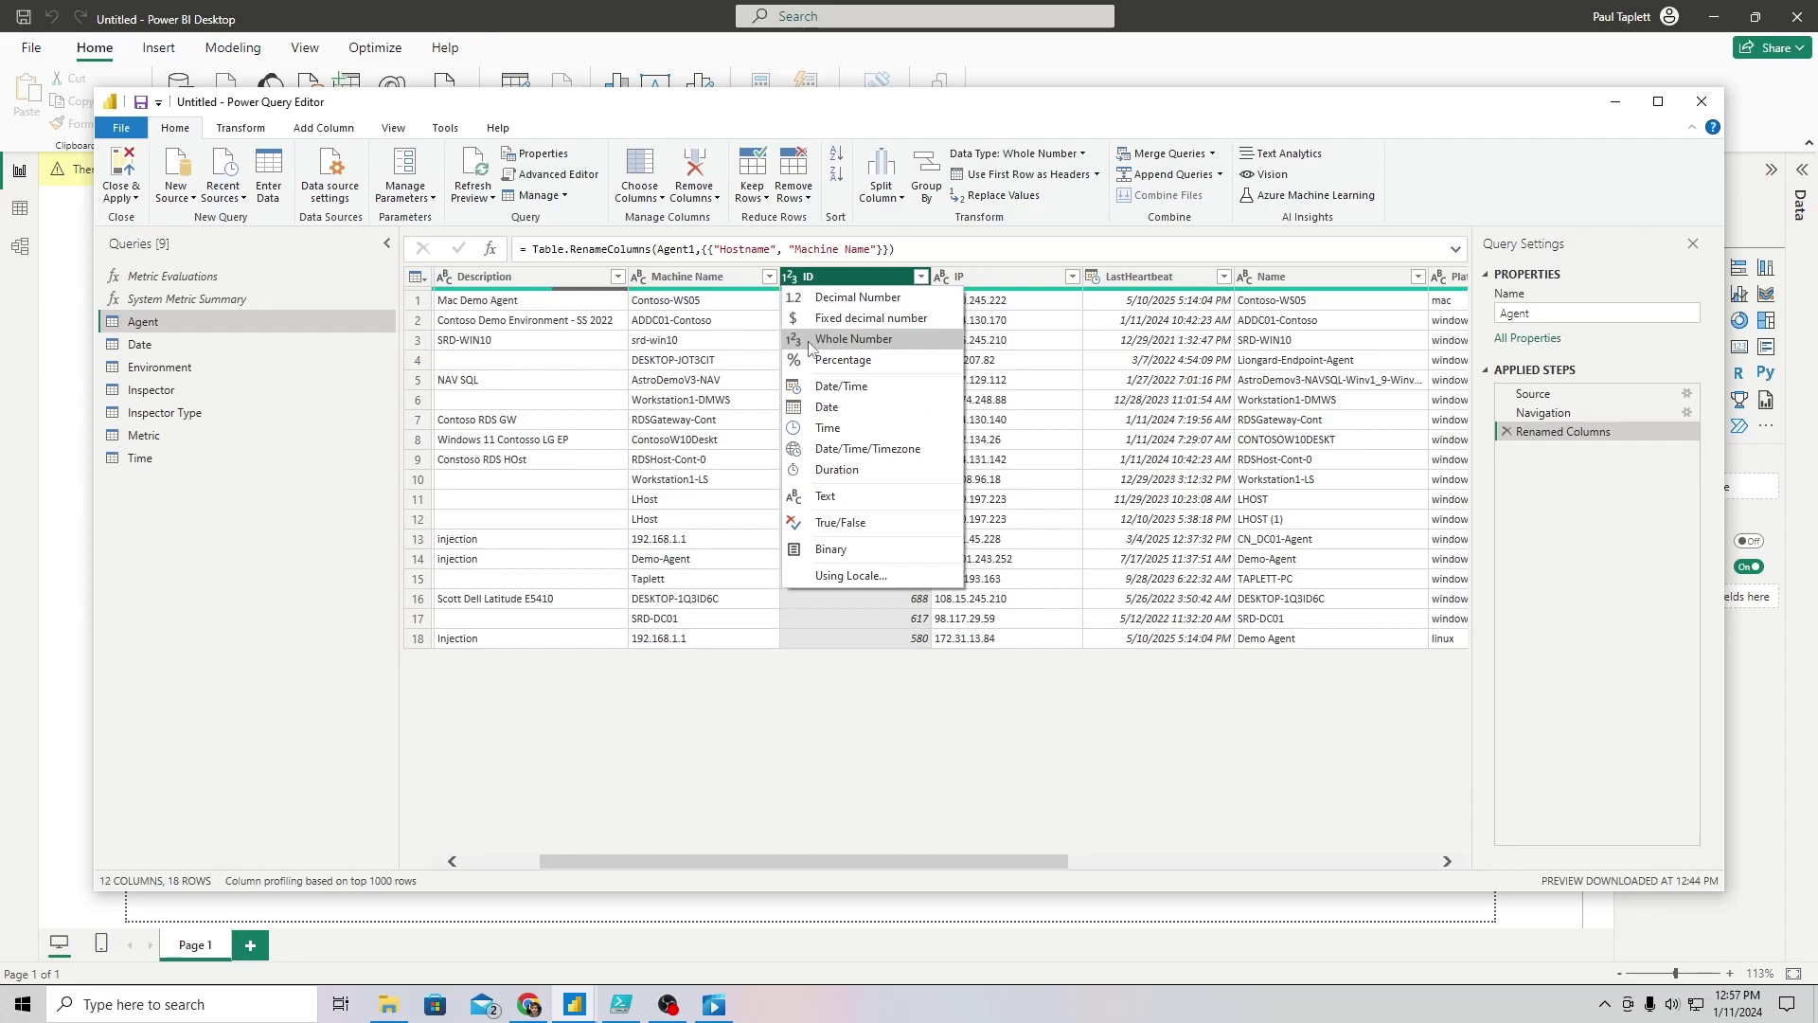
{"action": "left_click", "coordinate": [883, 863]}
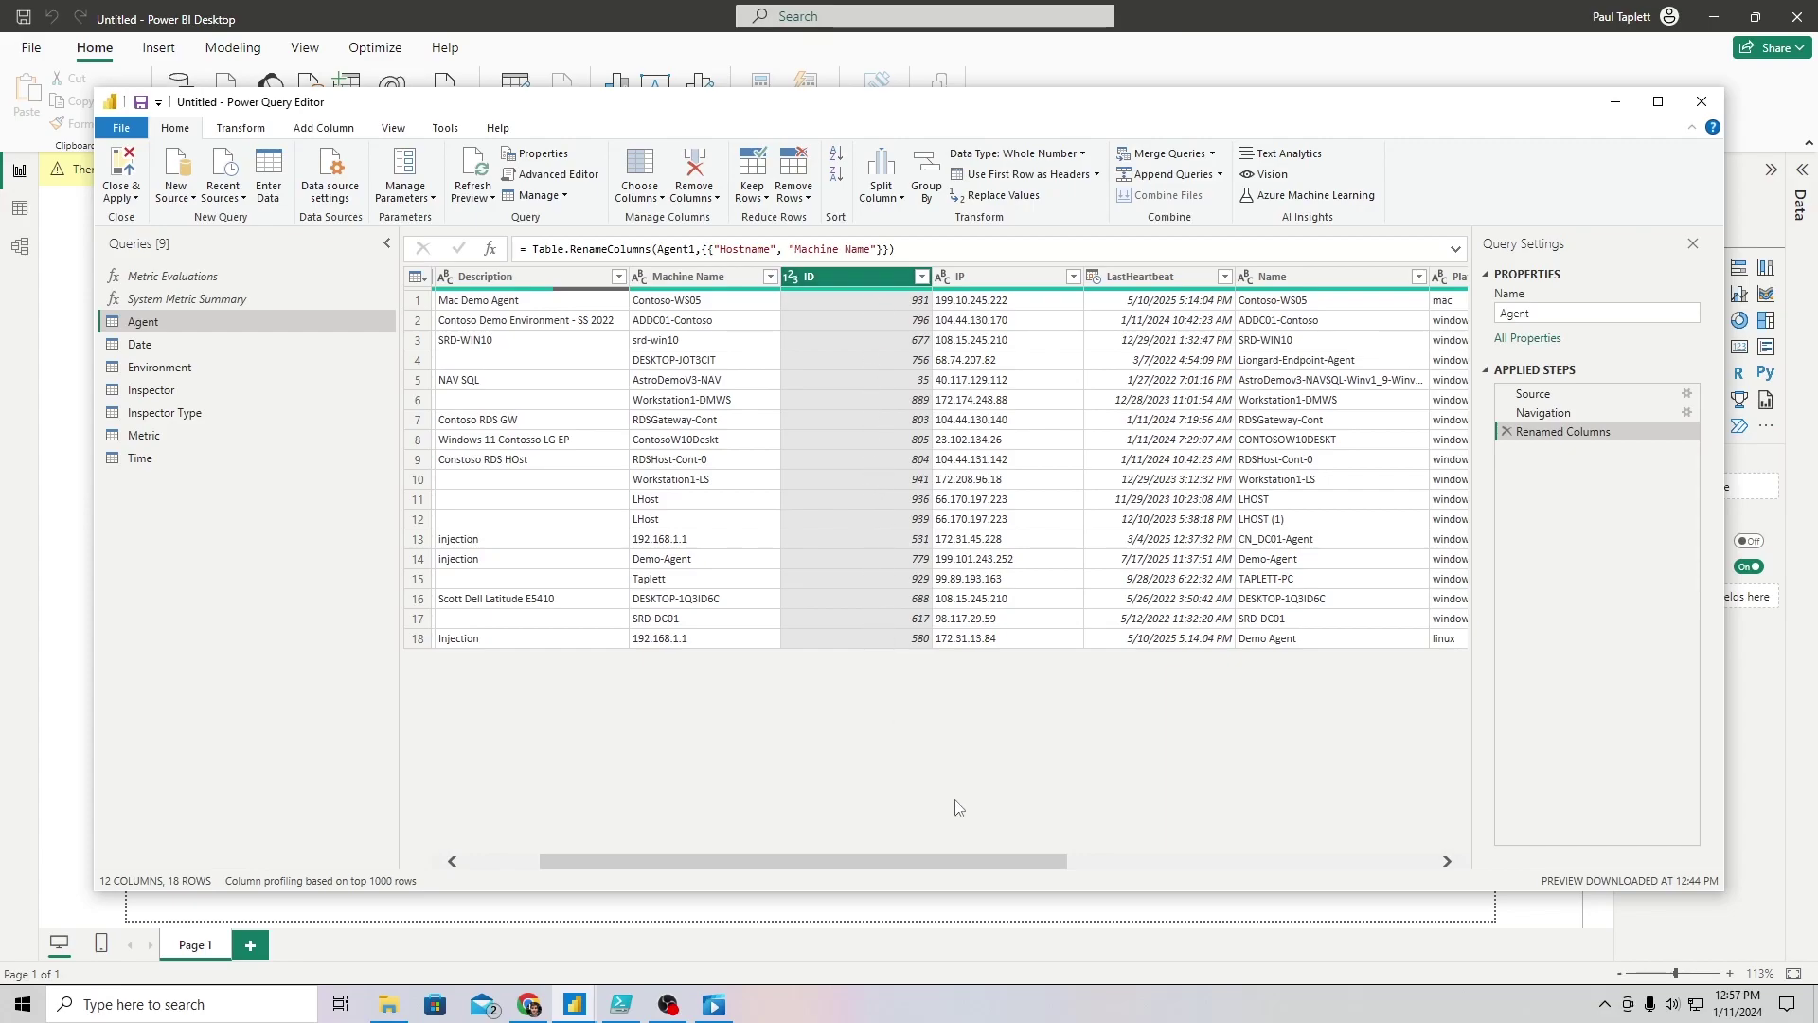
Change the data type of the Agent query's ID column to Text
{"action": "left_click_drag", "start_coordinate": [992, 862], "coordinate": [916, 863]}
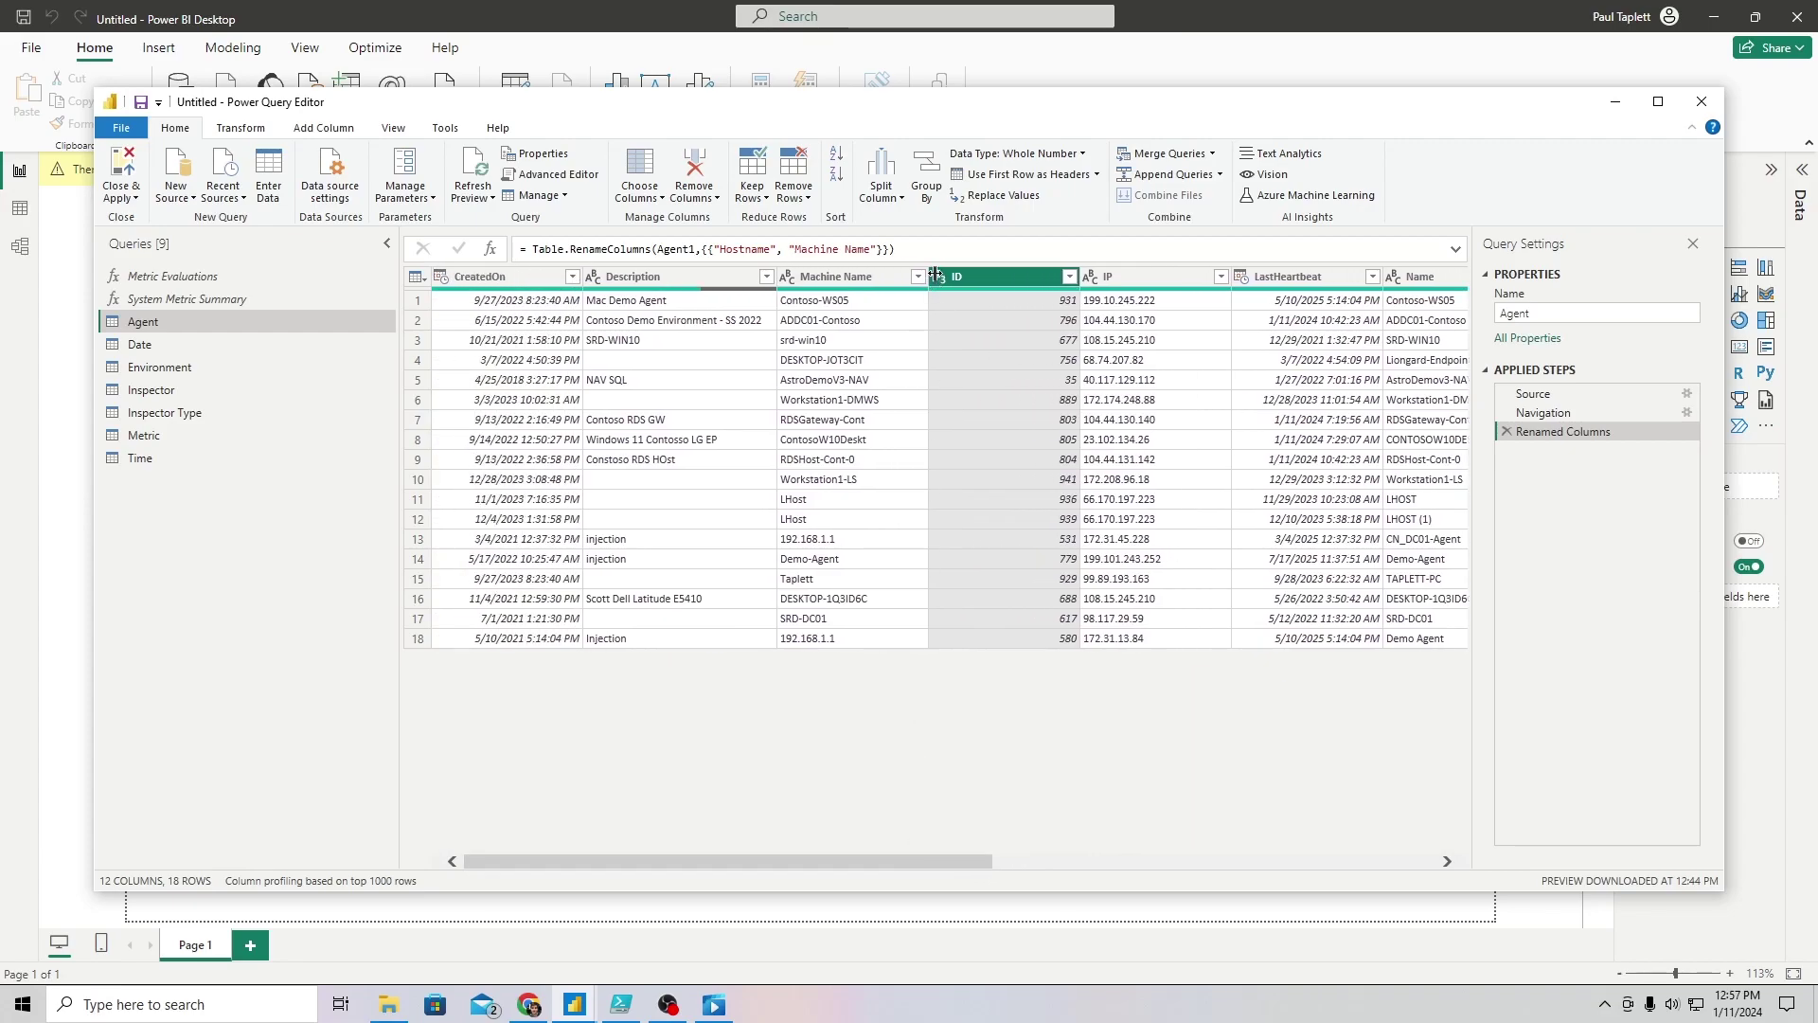
{"action": "left_click", "coordinate": [937, 275]}
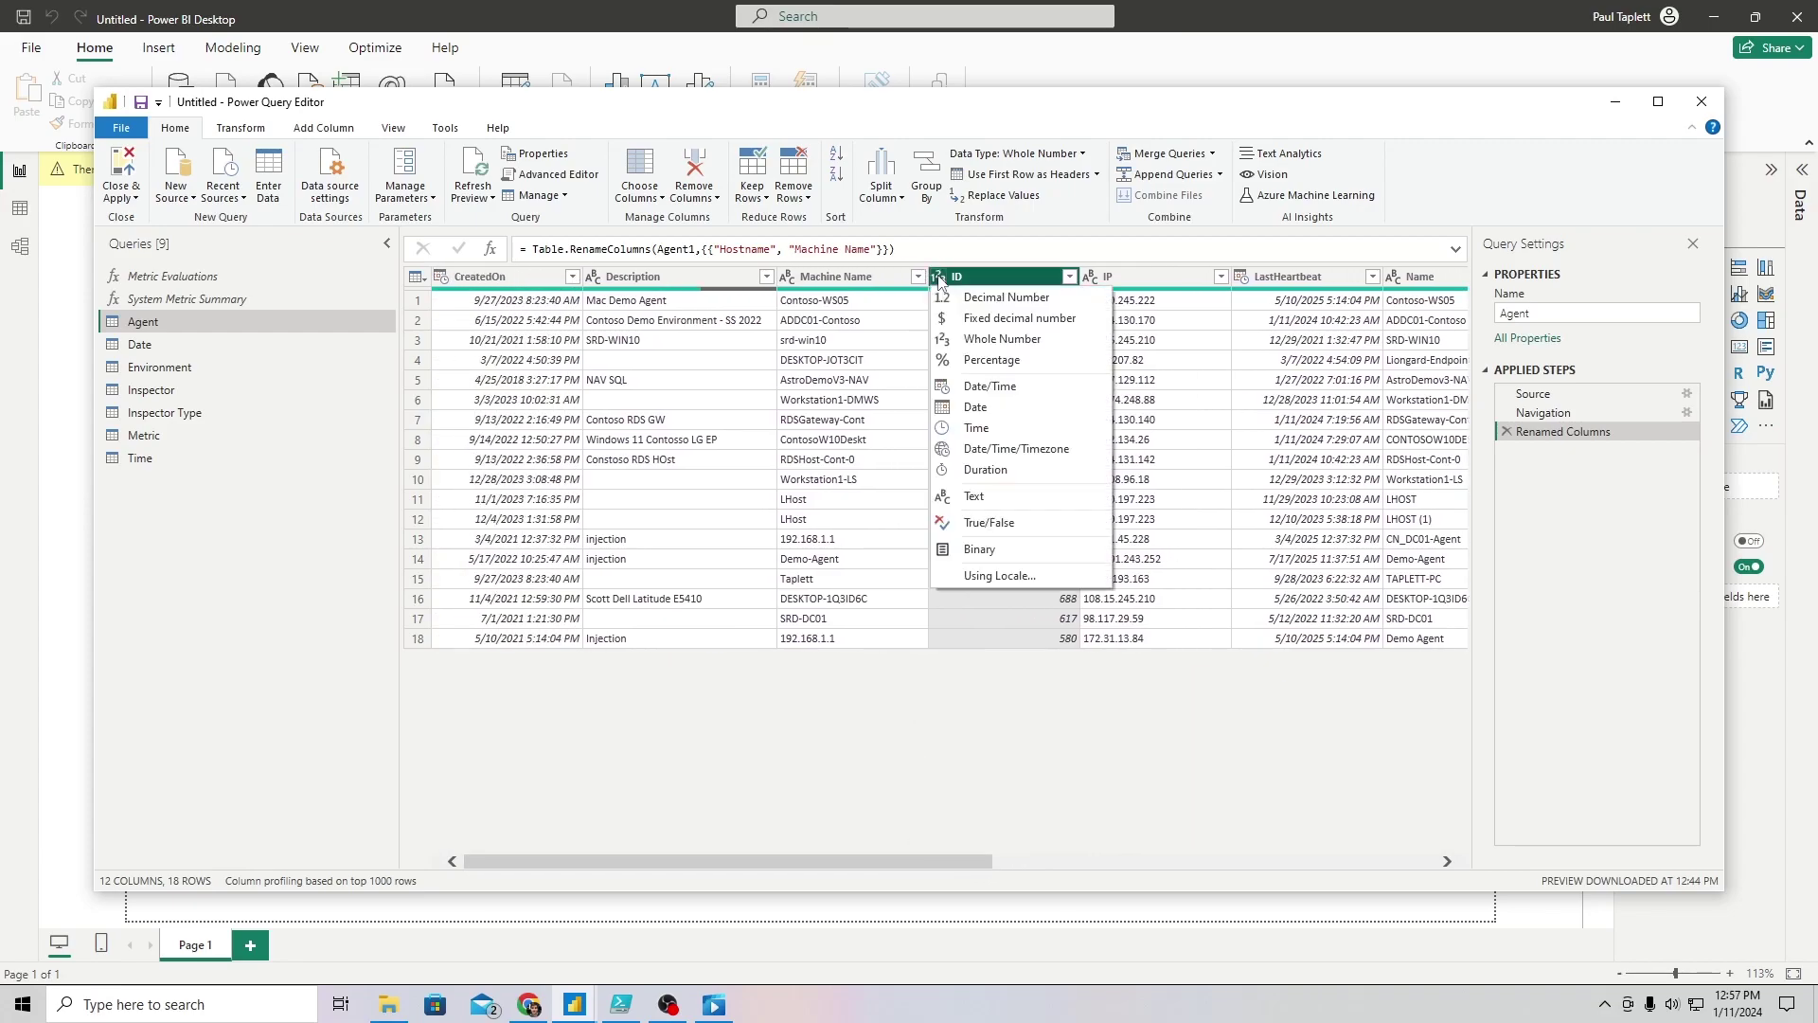
{"action": "left_click", "coordinate": [975, 498]}
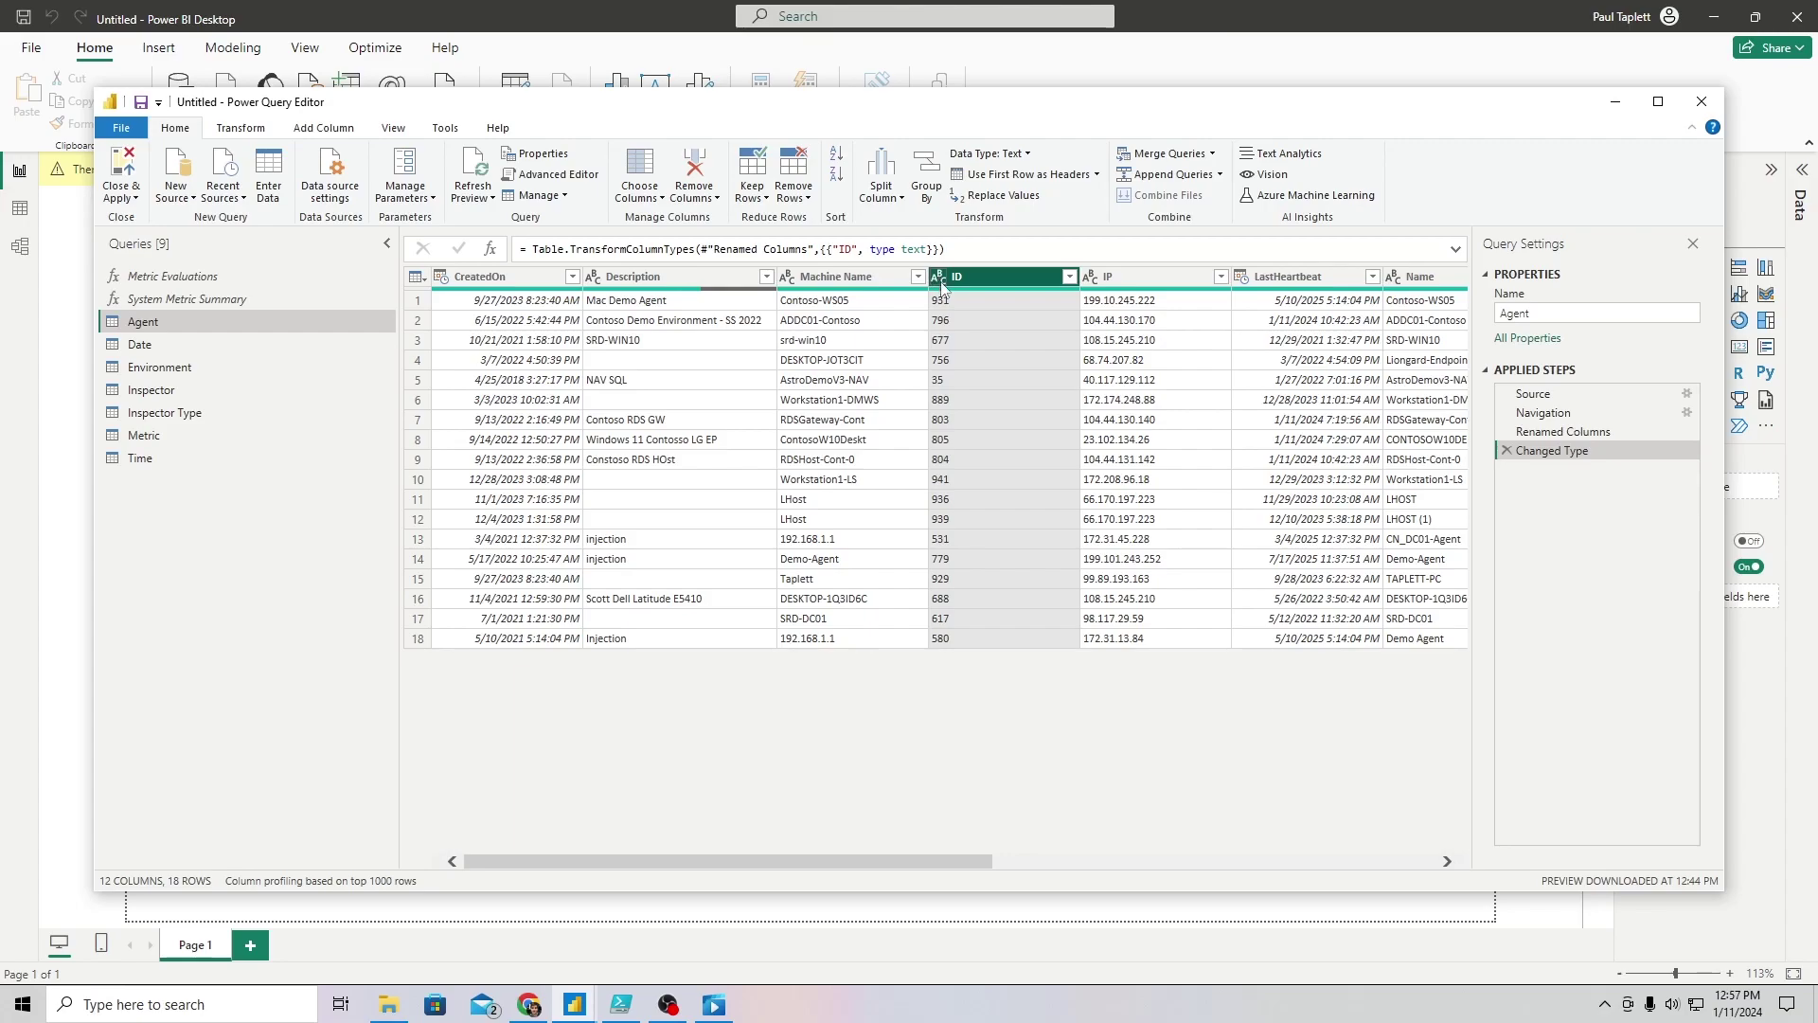
{"action": "mouse_move", "coordinate": [968, 862]}
{"action": "left_mouse_down"}
{"action": "mouse_move", "coordinate": [1348, 870]}
{"action": "mouse_move", "coordinate": [975, 861]}
{"action": "left_mouse_up"}
{"action": "left_click", "coordinate": [954, 581]}
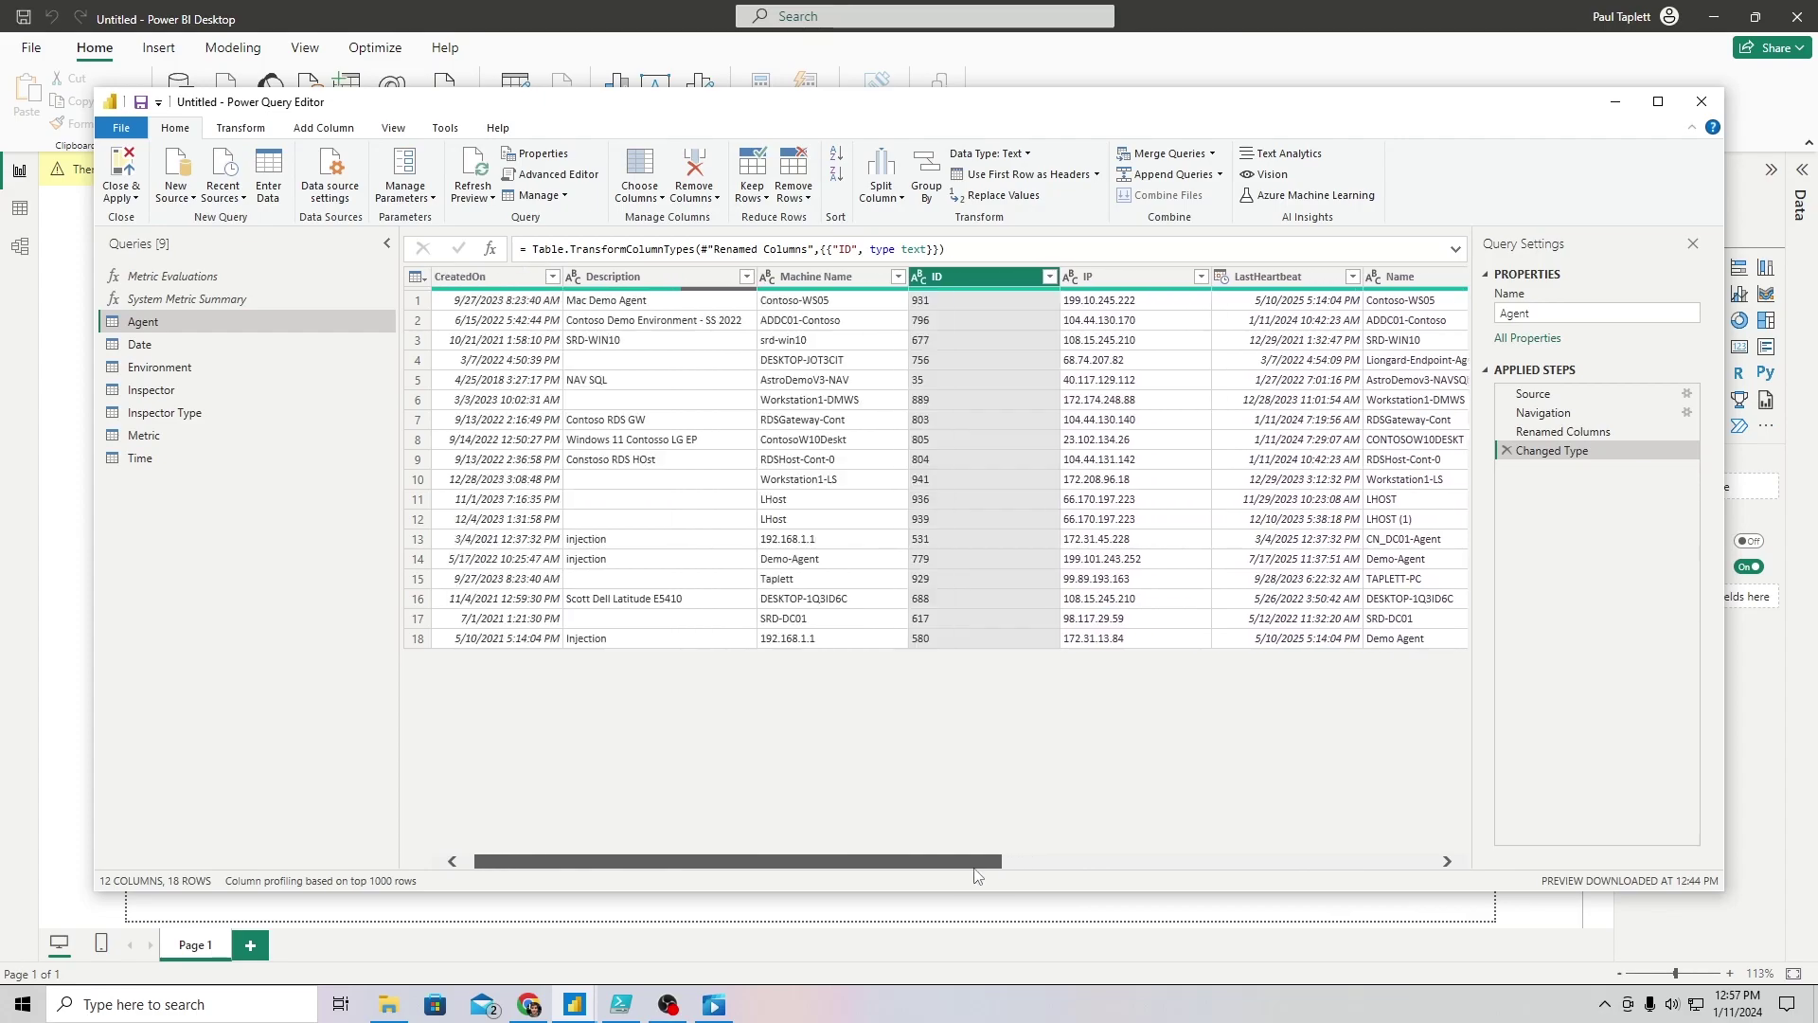
{"action": "left_click", "coordinate": [942, 278]}
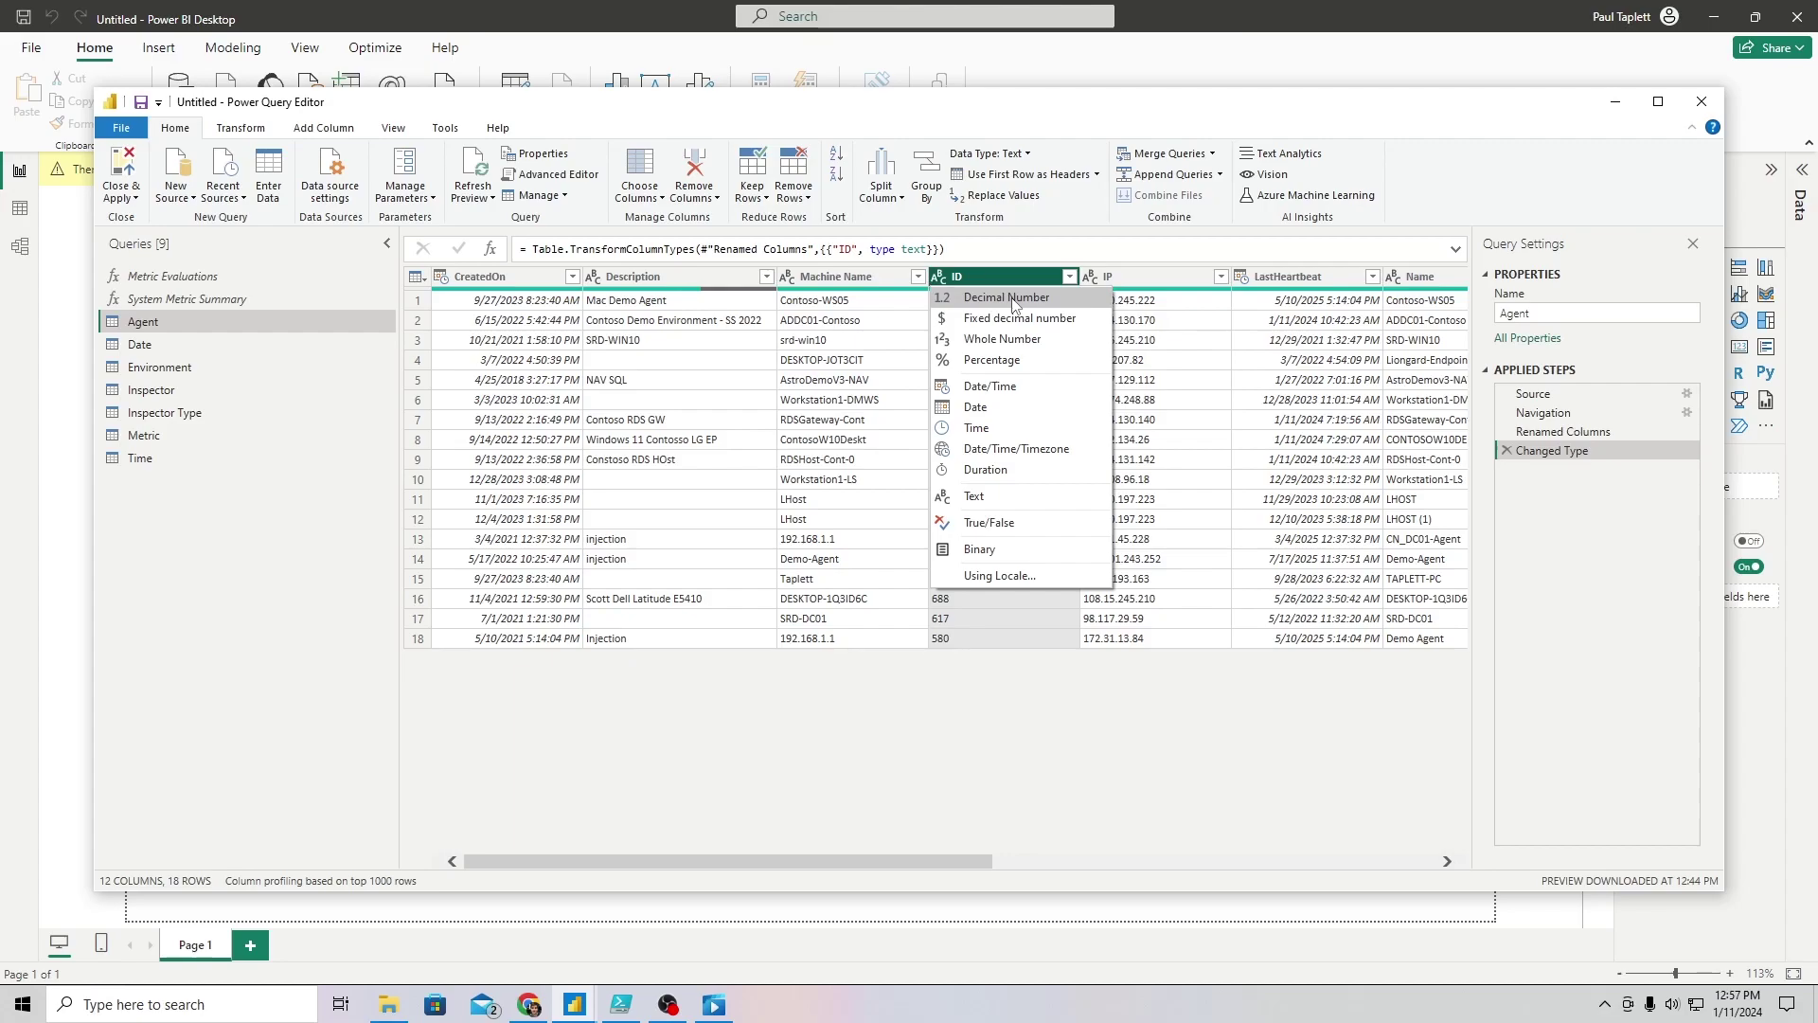
{"action": "left_click", "coordinate": [971, 805]}
Remove the Type column from the Agent query
{"action": "left_click_drag", "start_coordinate": [974, 862], "coordinate": [1425, 865]}
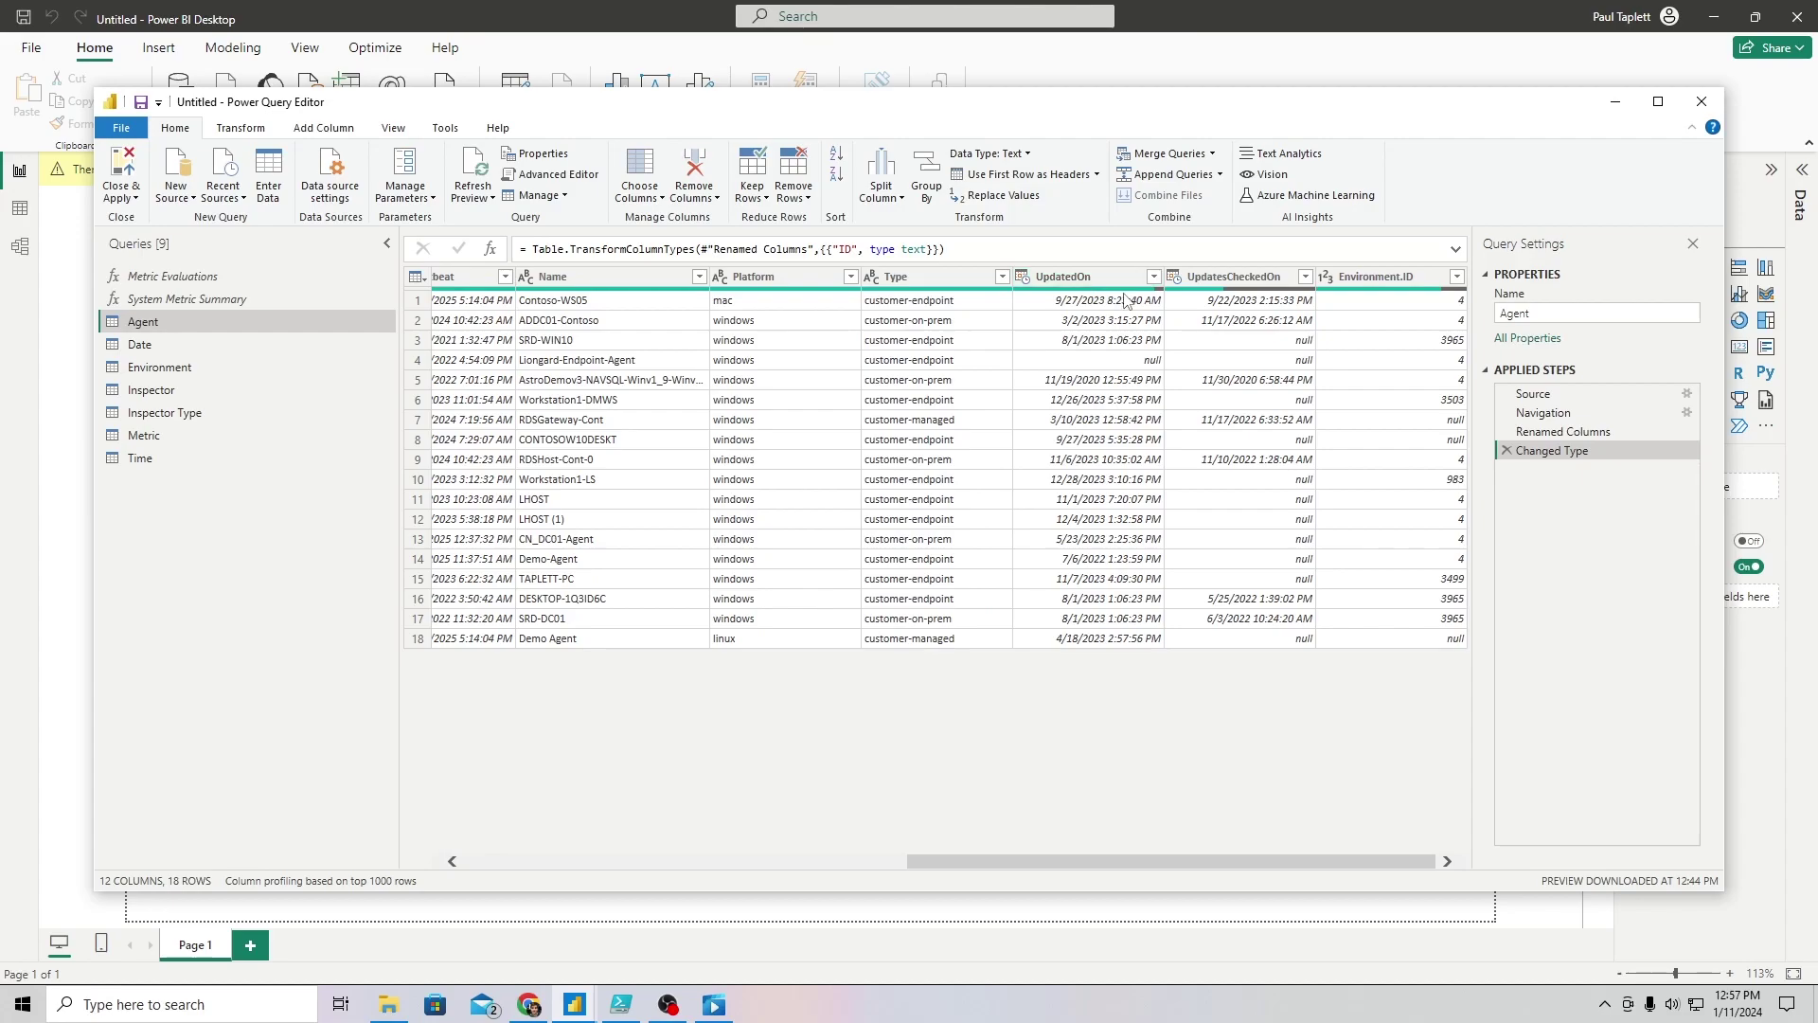
{"action": "right_click", "coordinate": [891, 282]}
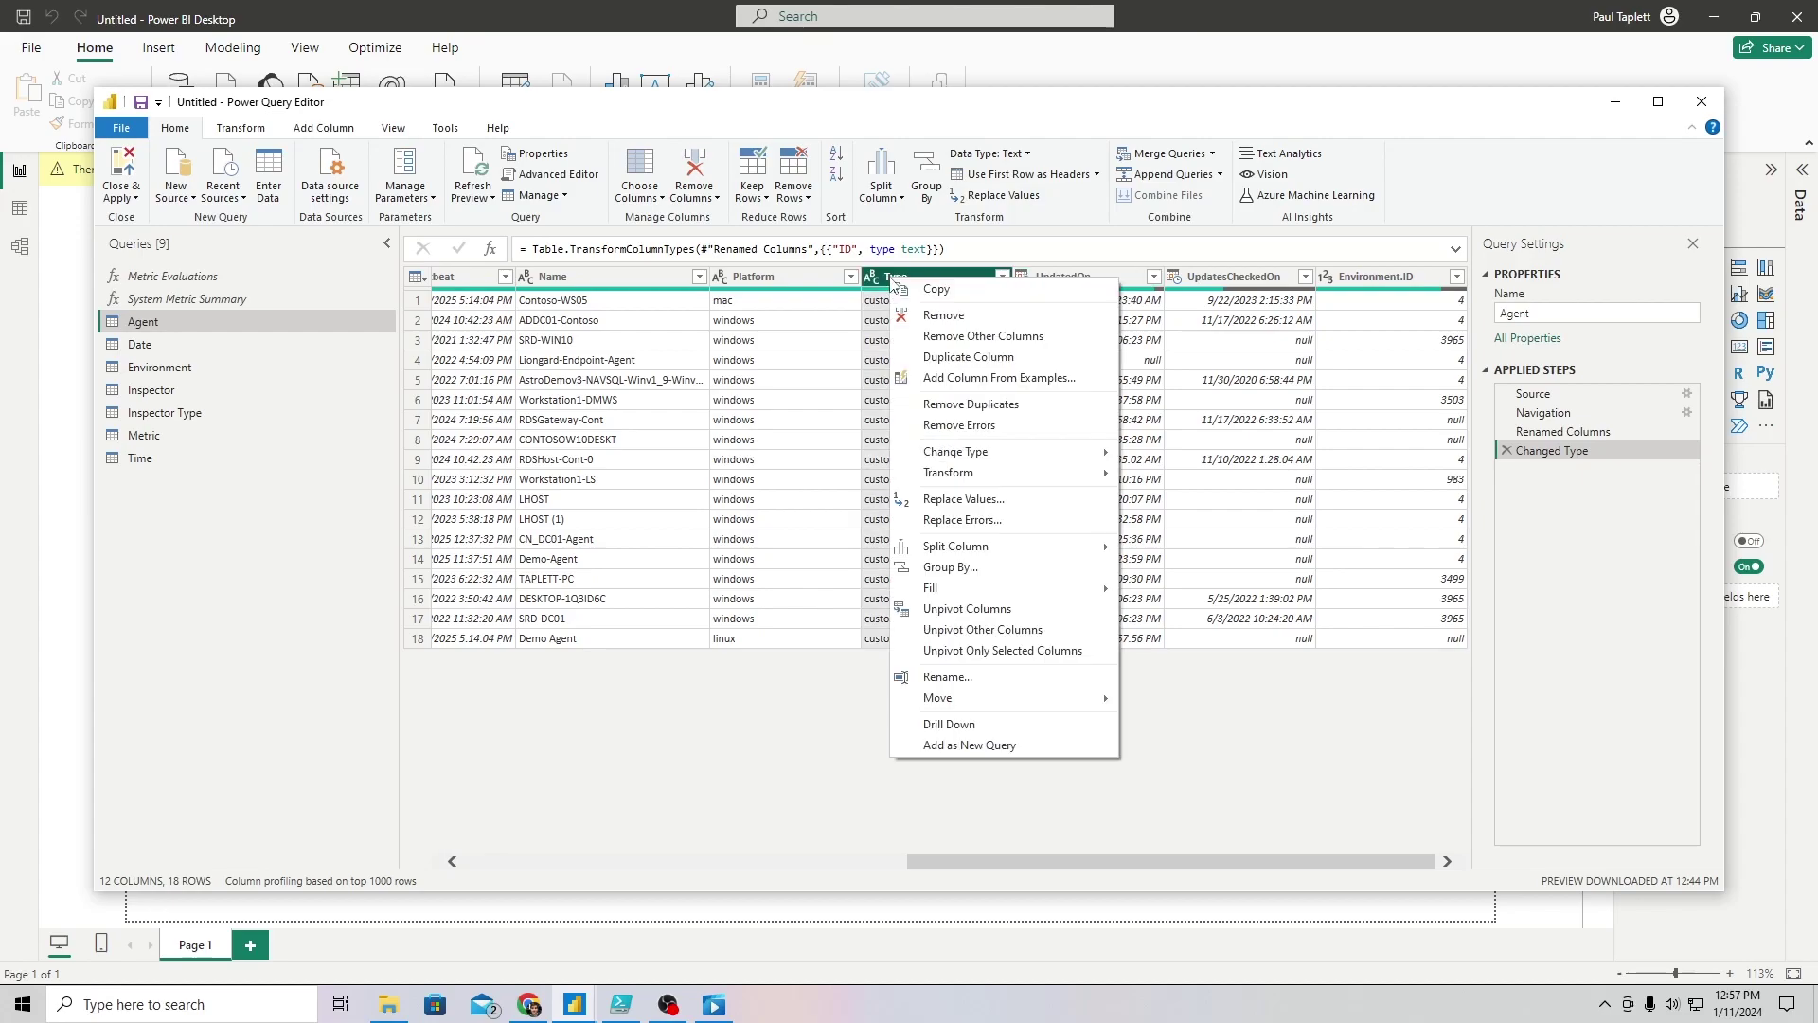
{"action": "left_click", "coordinate": [960, 318]}
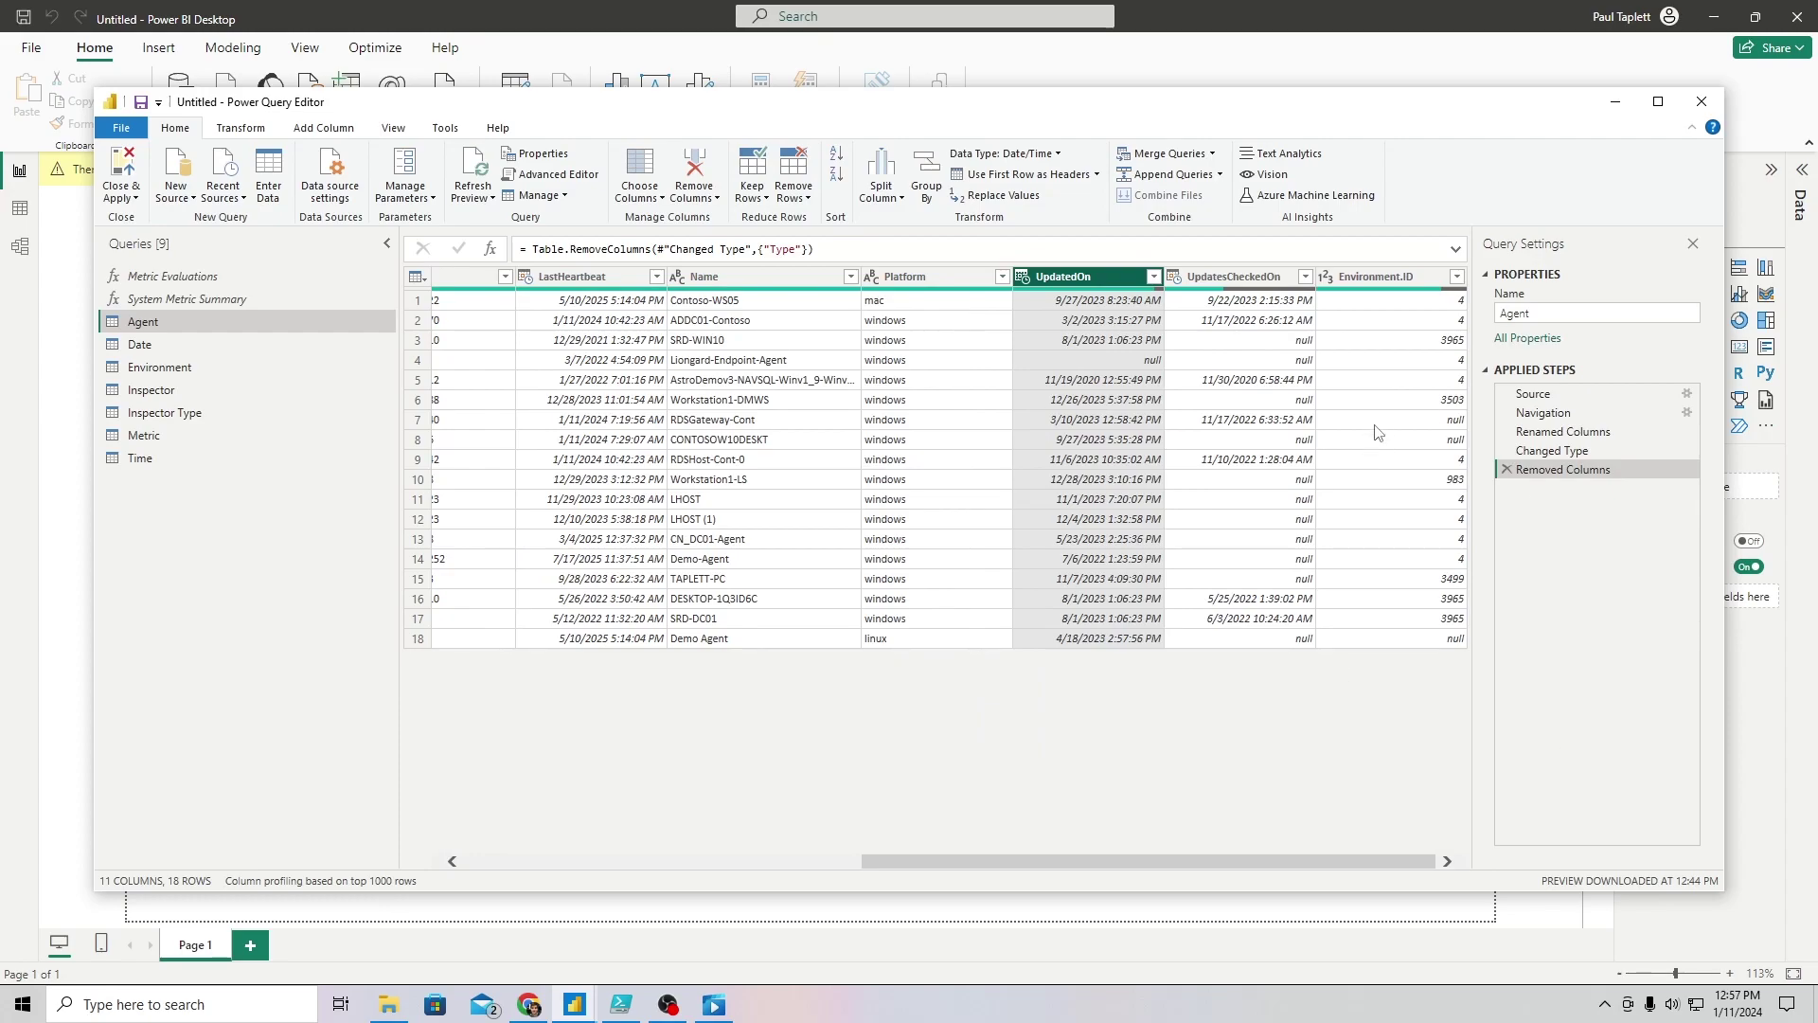
Delete the Removed Columns and Changed Type steps from the Agent query
{"action": "left_click", "coordinate": [1507, 470]}
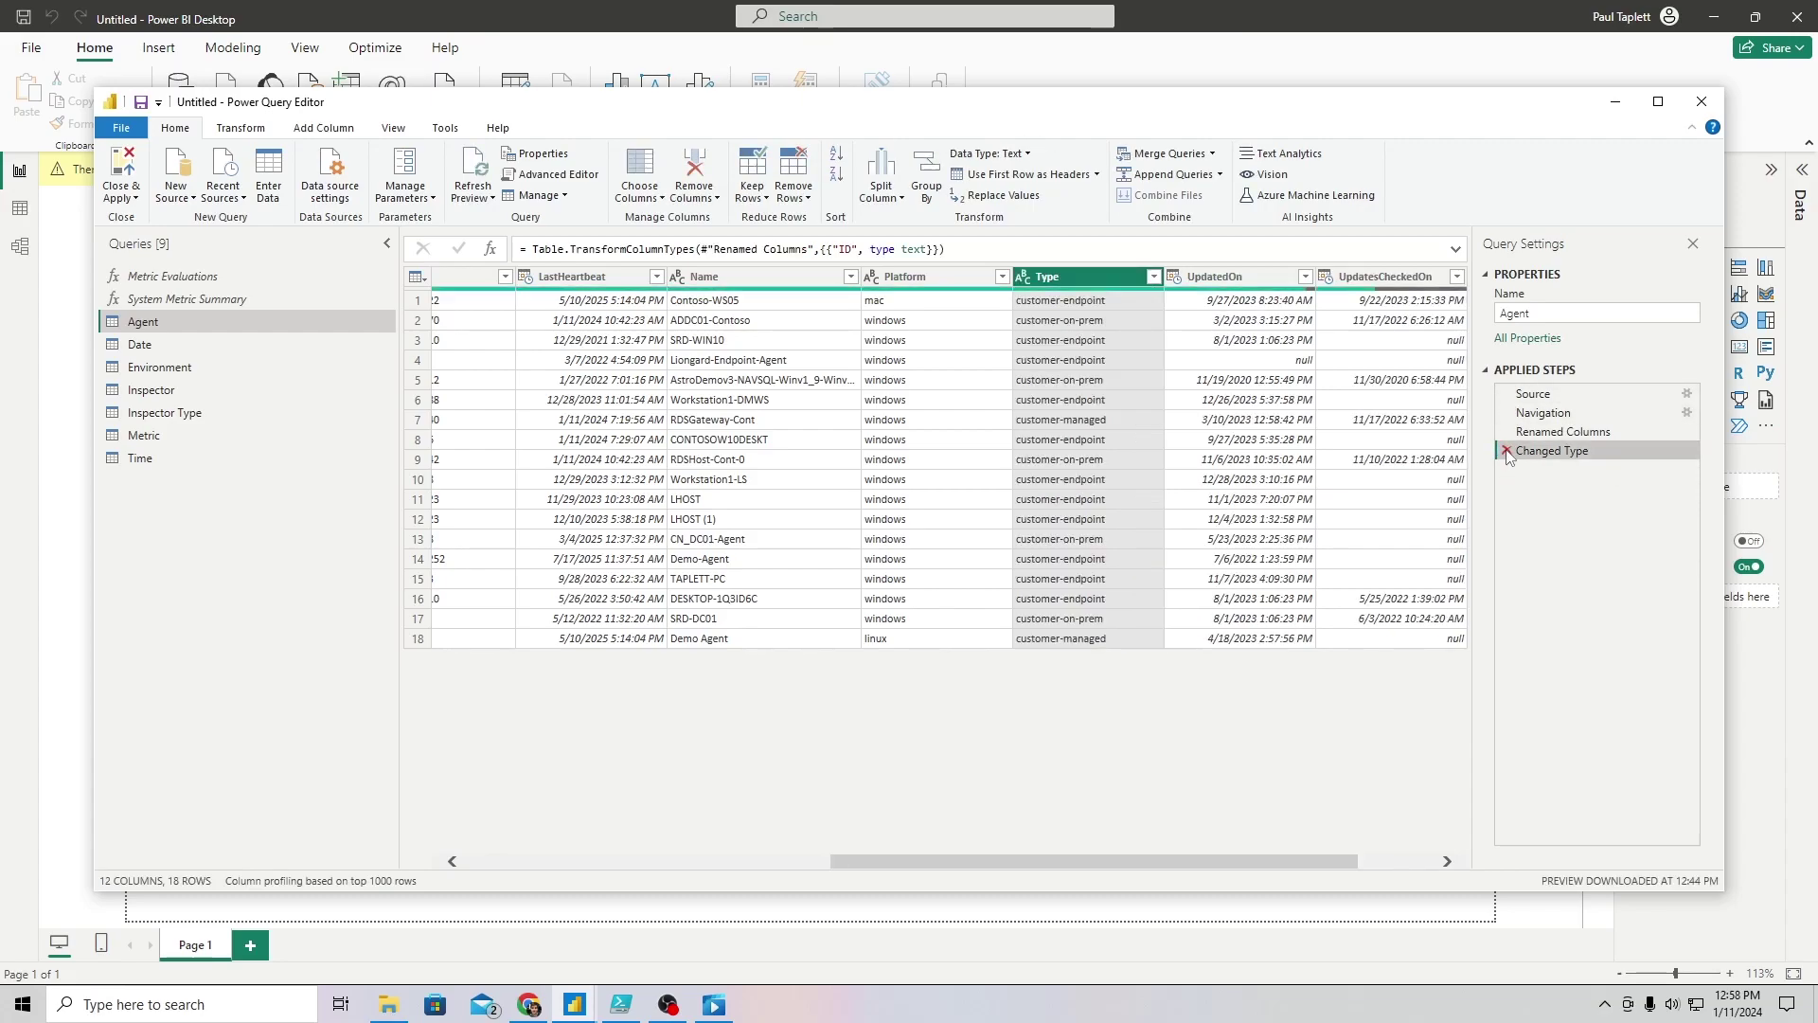
{"action": "left_click", "coordinate": [1506, 451]}
{"action": "left_click_drag", "start_coordinate": [1157, 860], "coordinate": [793, 860]}
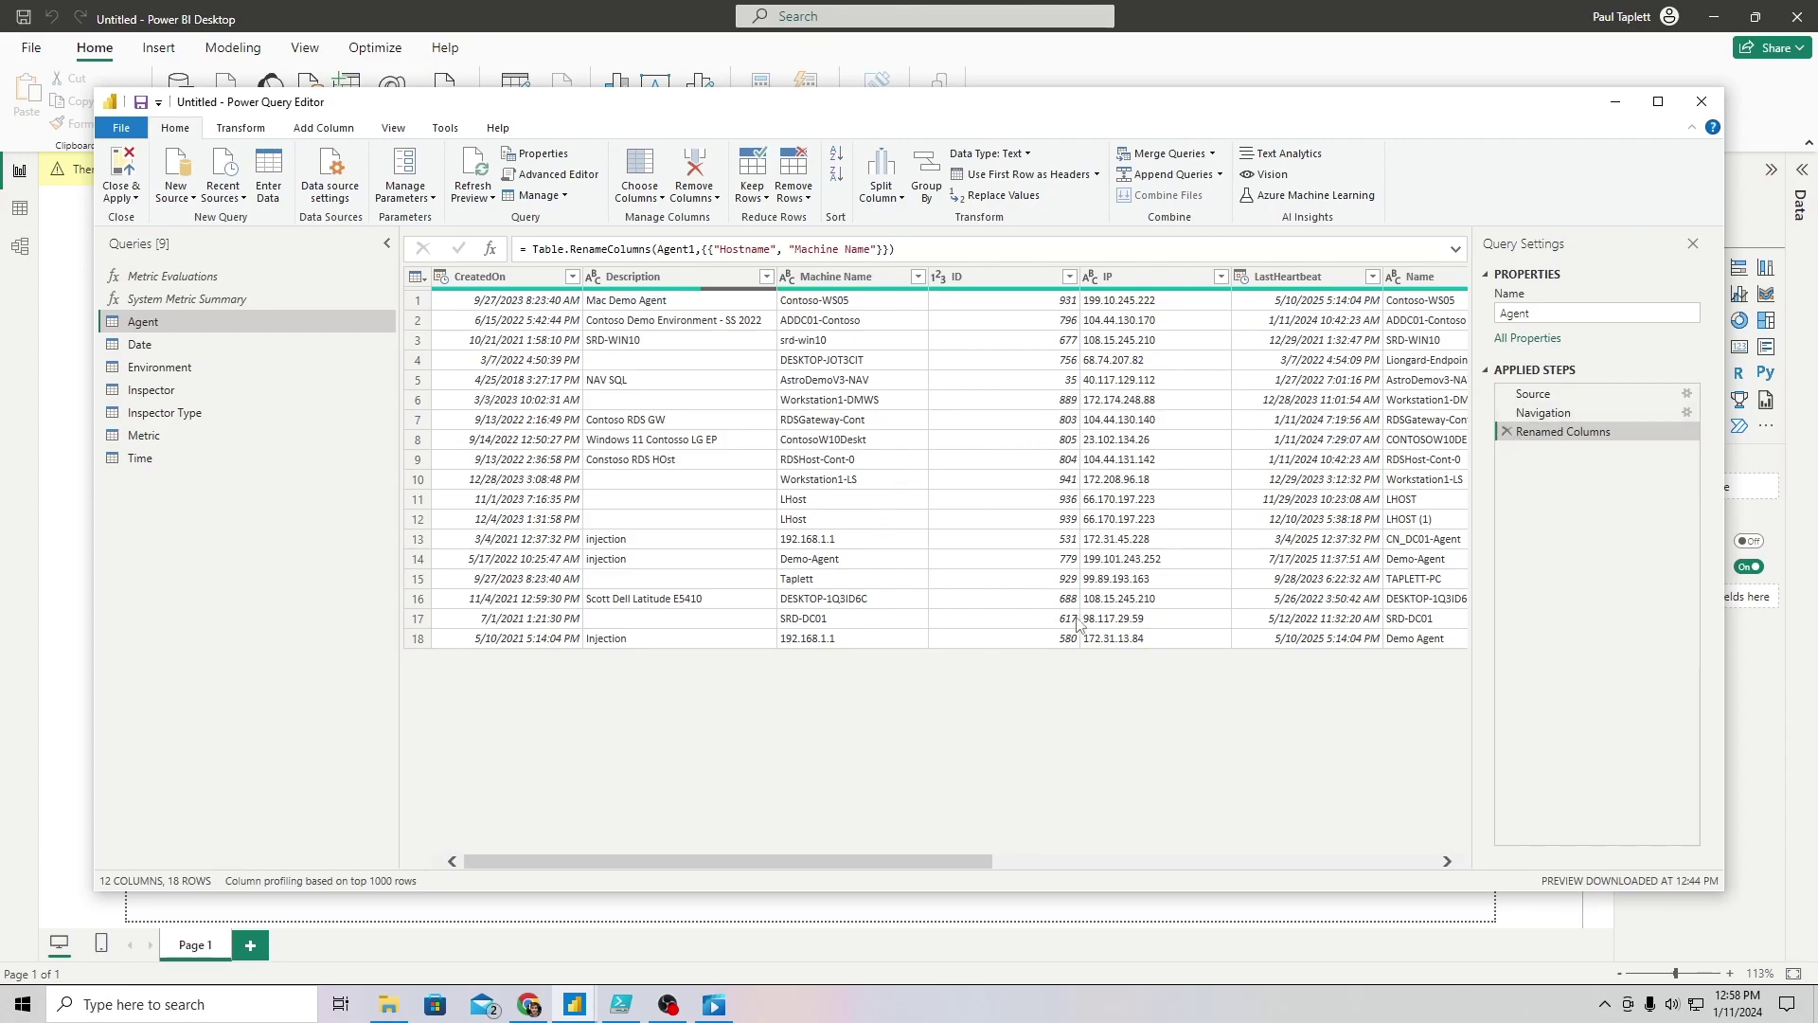
Examine the Agent query's full M code in the Advanced Editor and close it without saving changes
{"action": "left_click", "coordinate": [563, 176]}
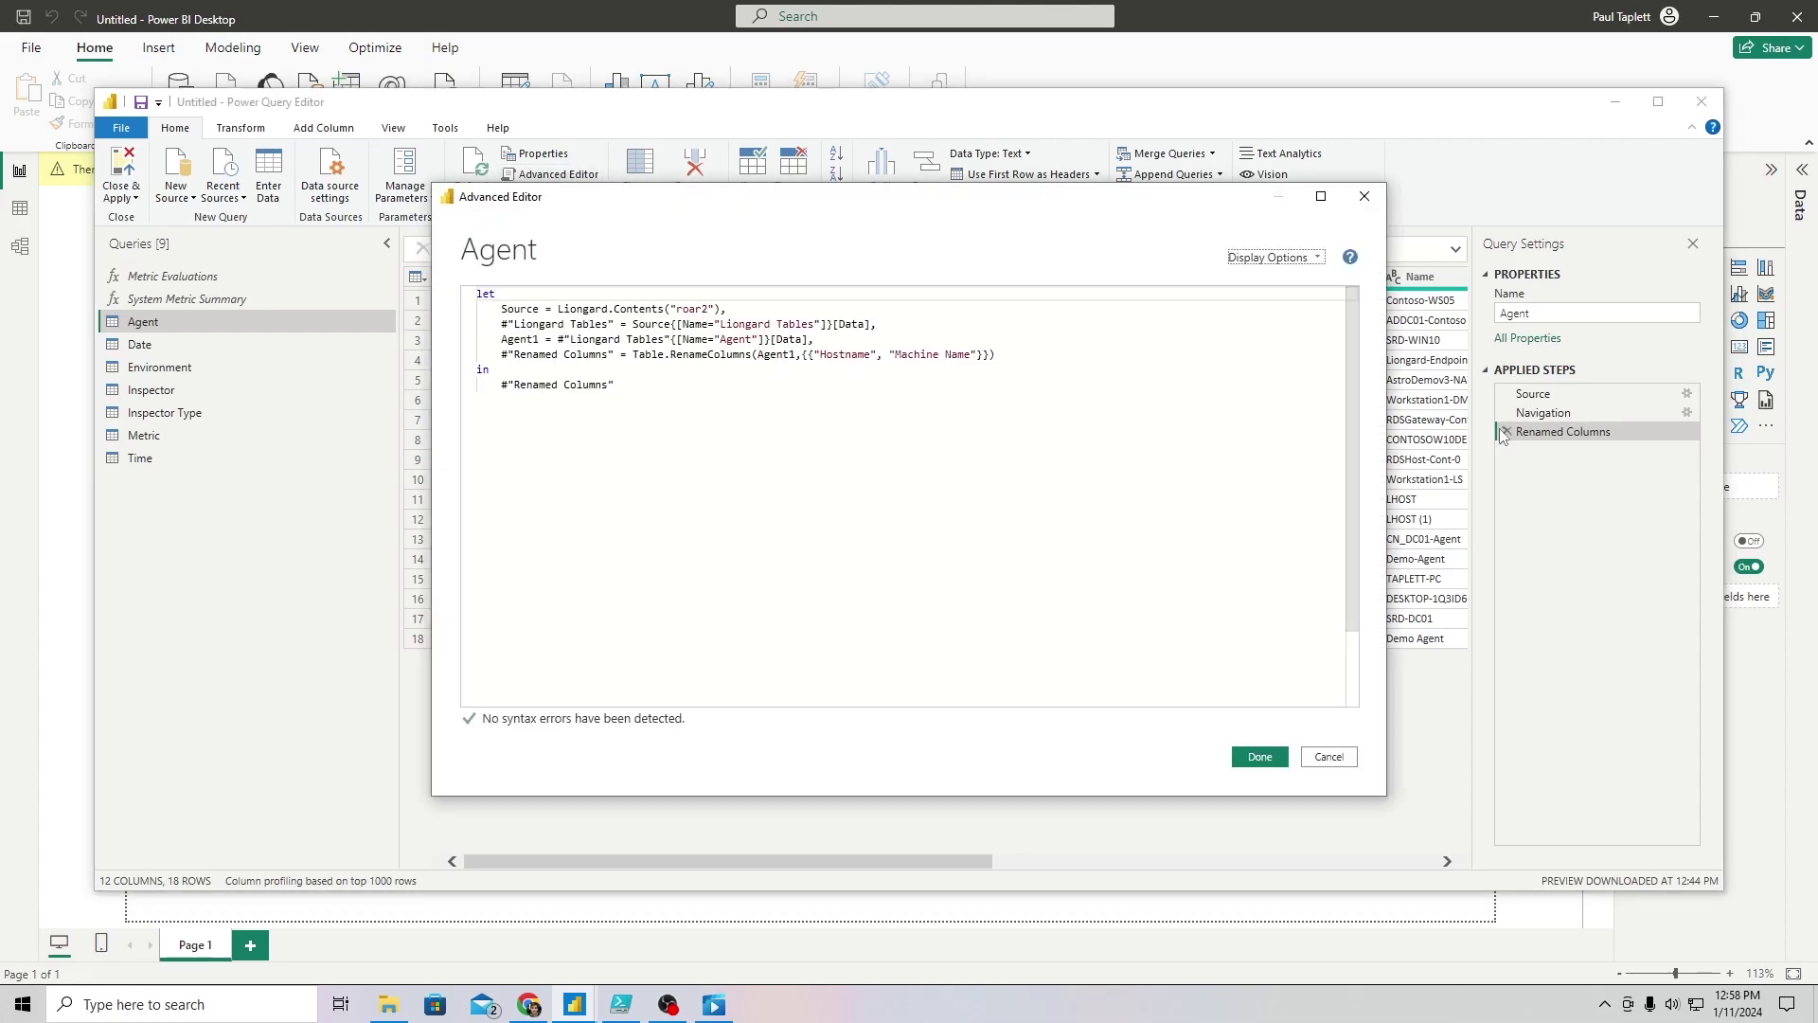
{"action": "left_click_drag", "start_coordinate": [652, 395], "coordinate": [461, 290]}
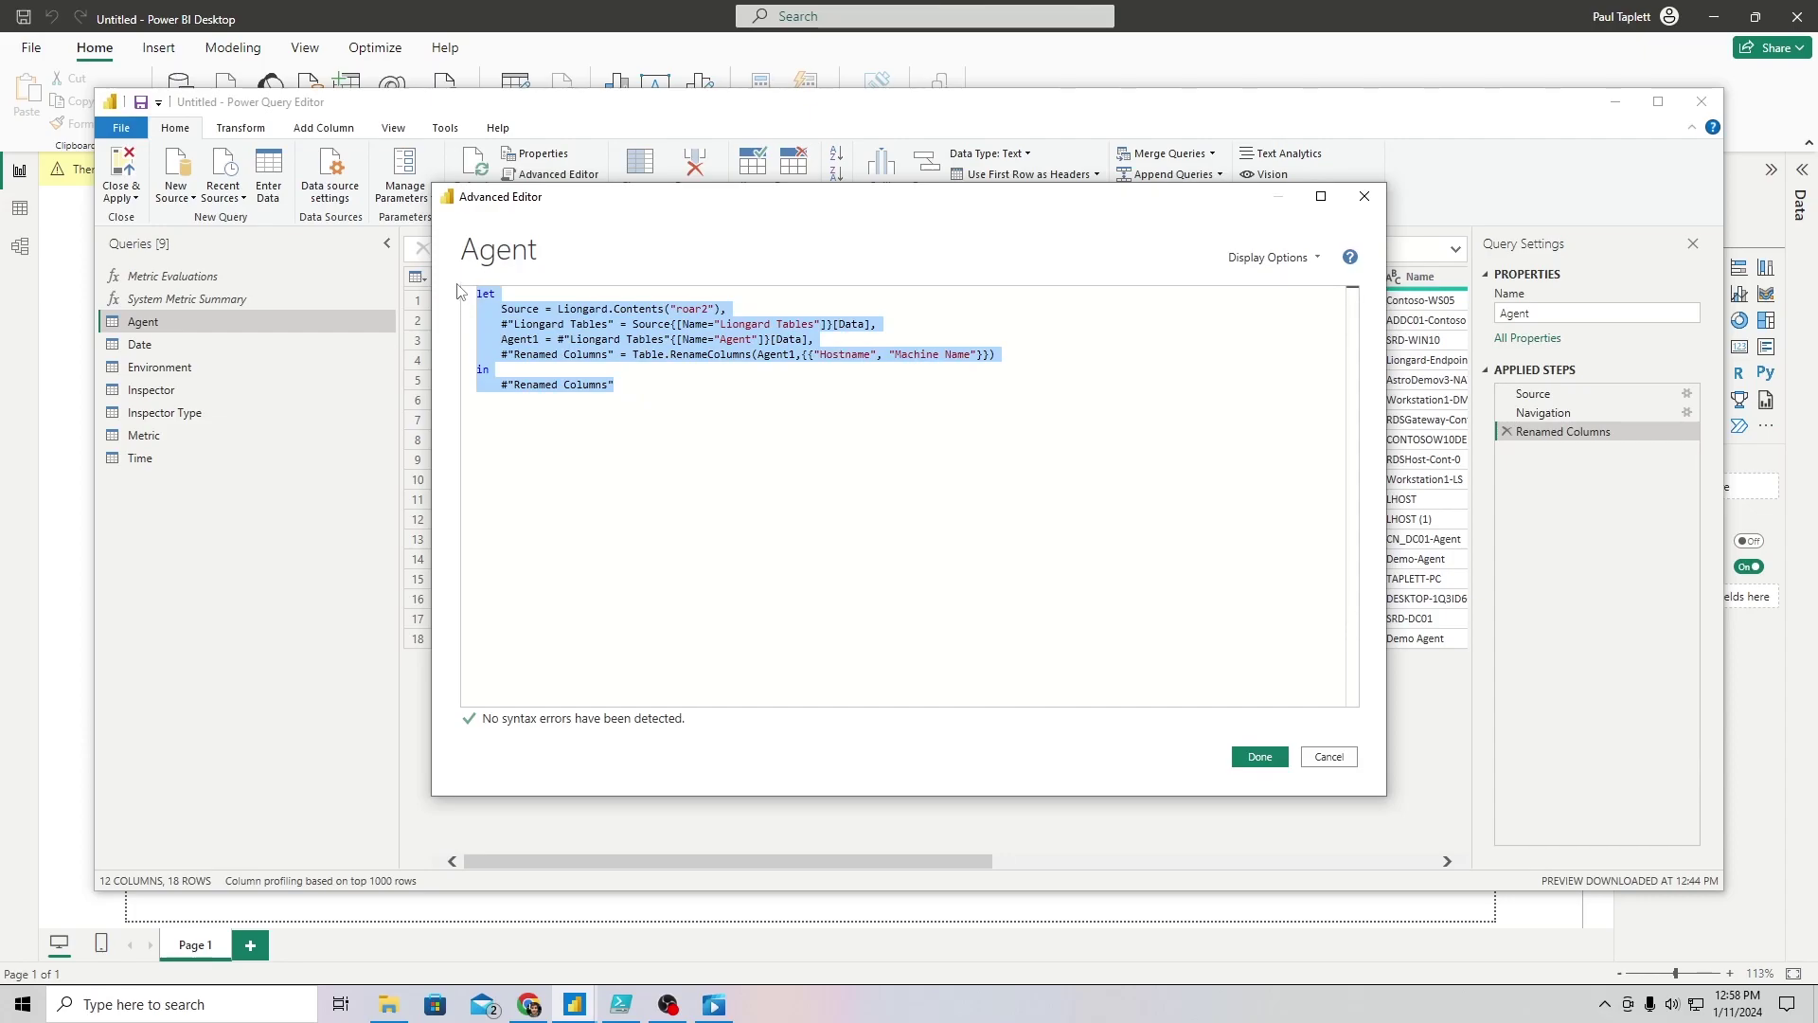
{"action": "left_click", "coordinate": [686, 414]}
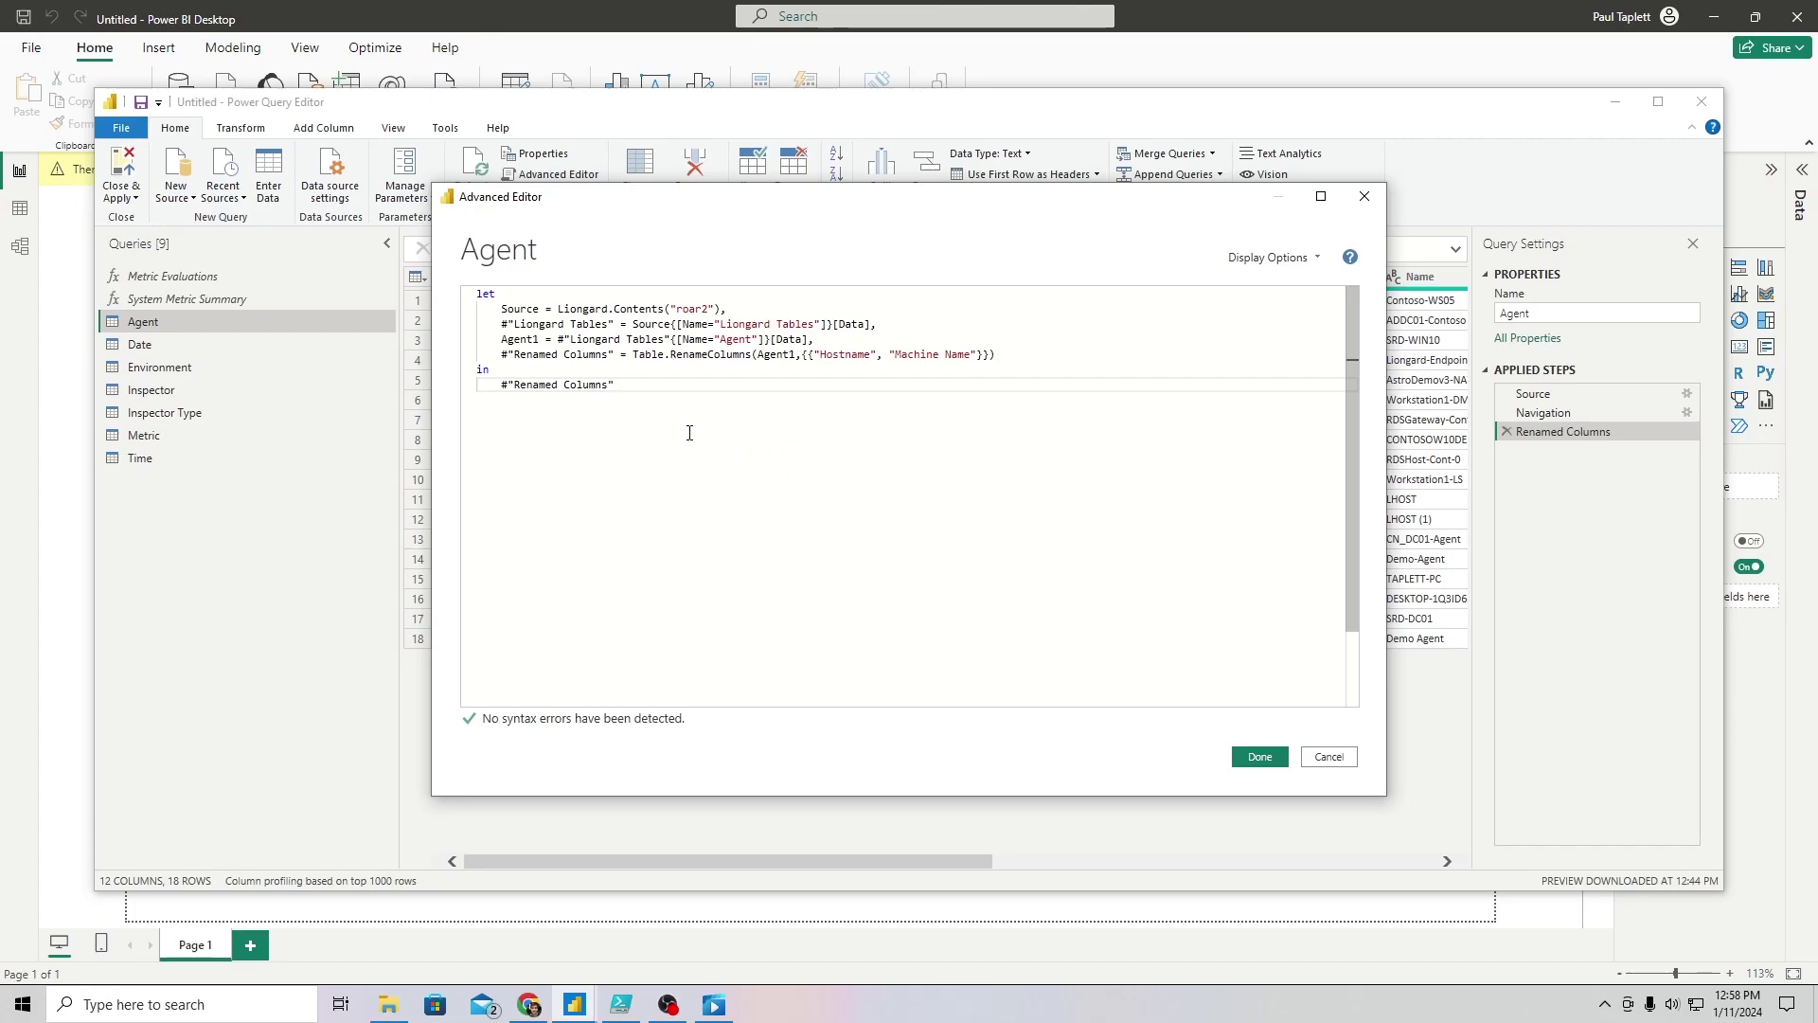
{"action": "left_click_drag", "start_coordinate": [657, 390], "coordinate": [466, 293]}
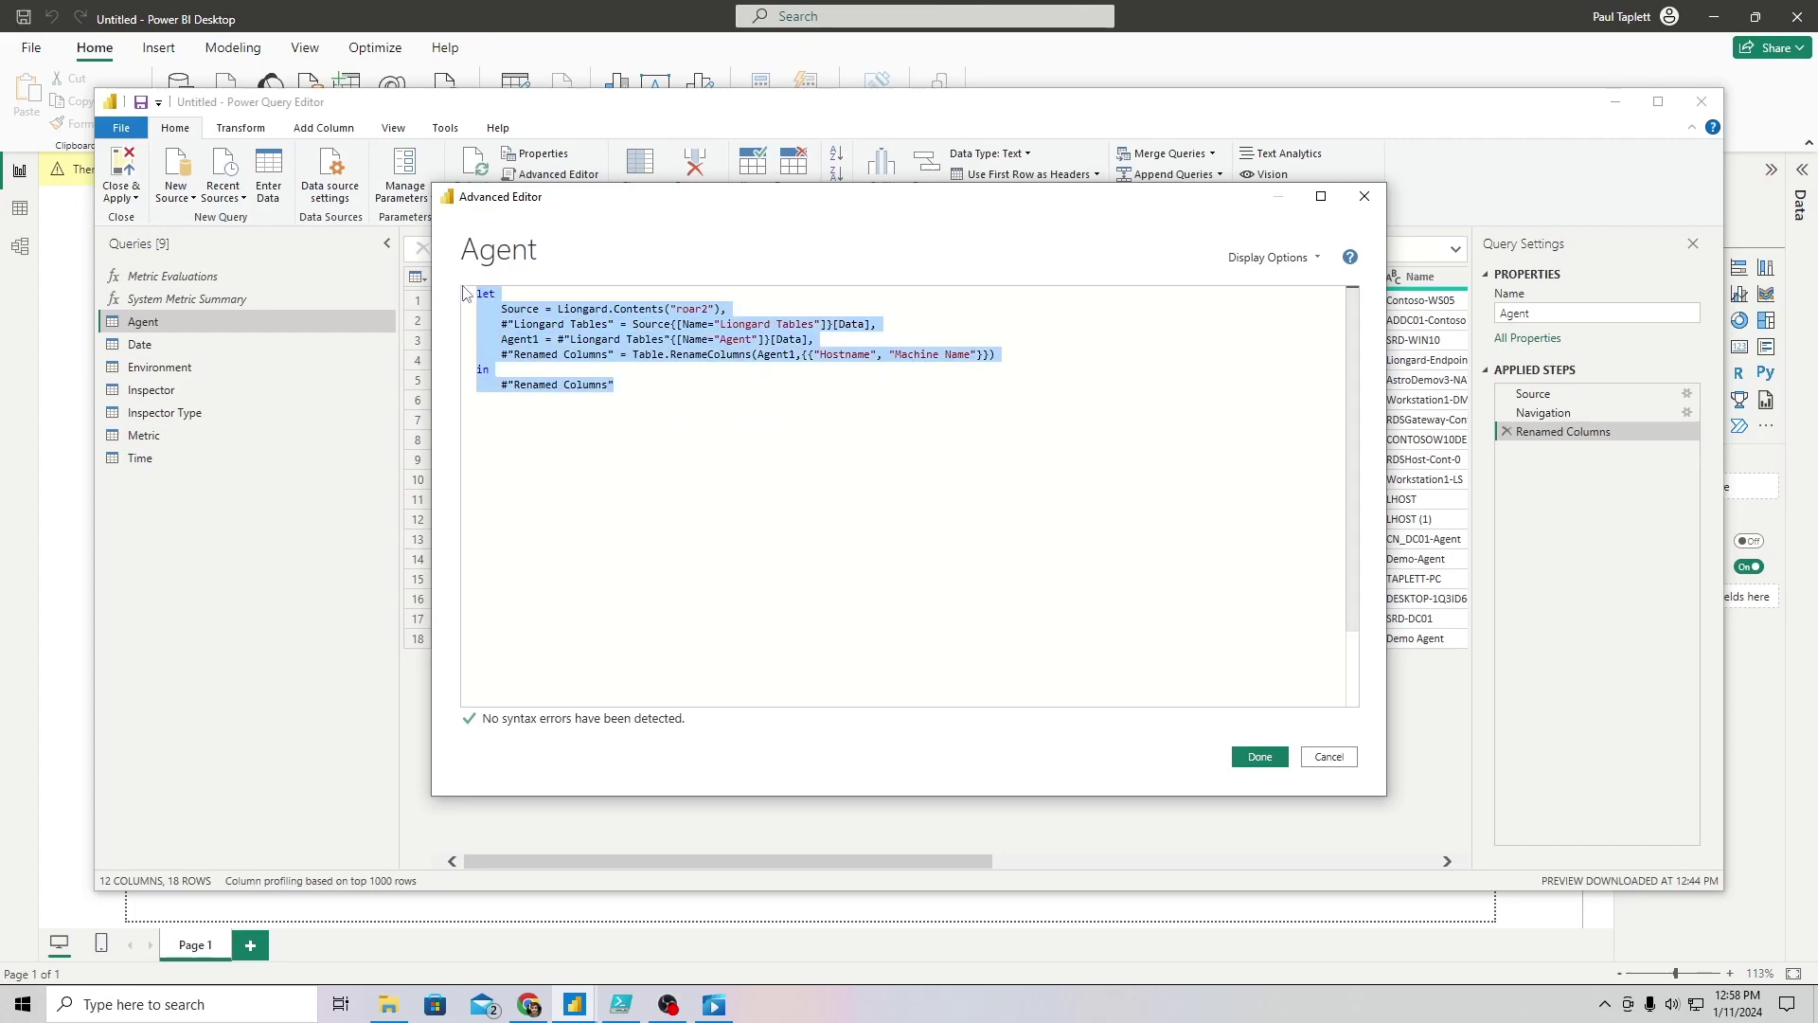
{"action": "left_click", "coordinate": [664, 388]}
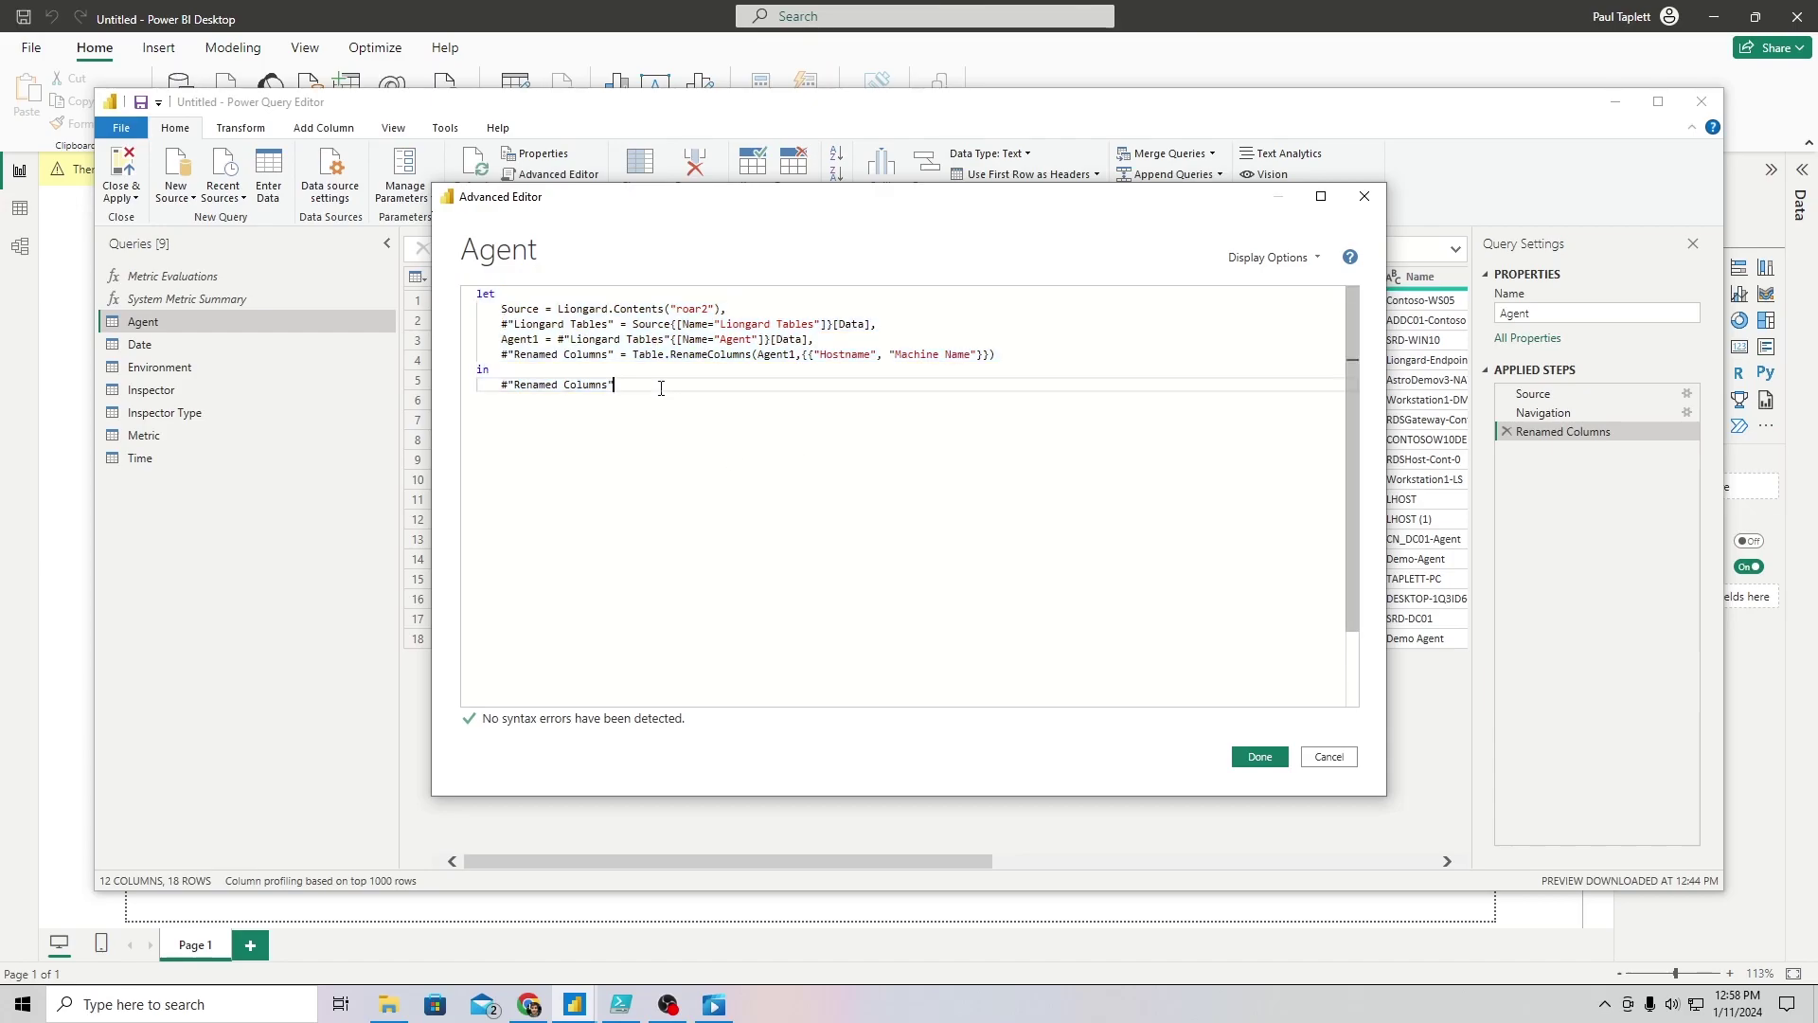
{"action": "left_click", "coordinate": [1345, 758]}
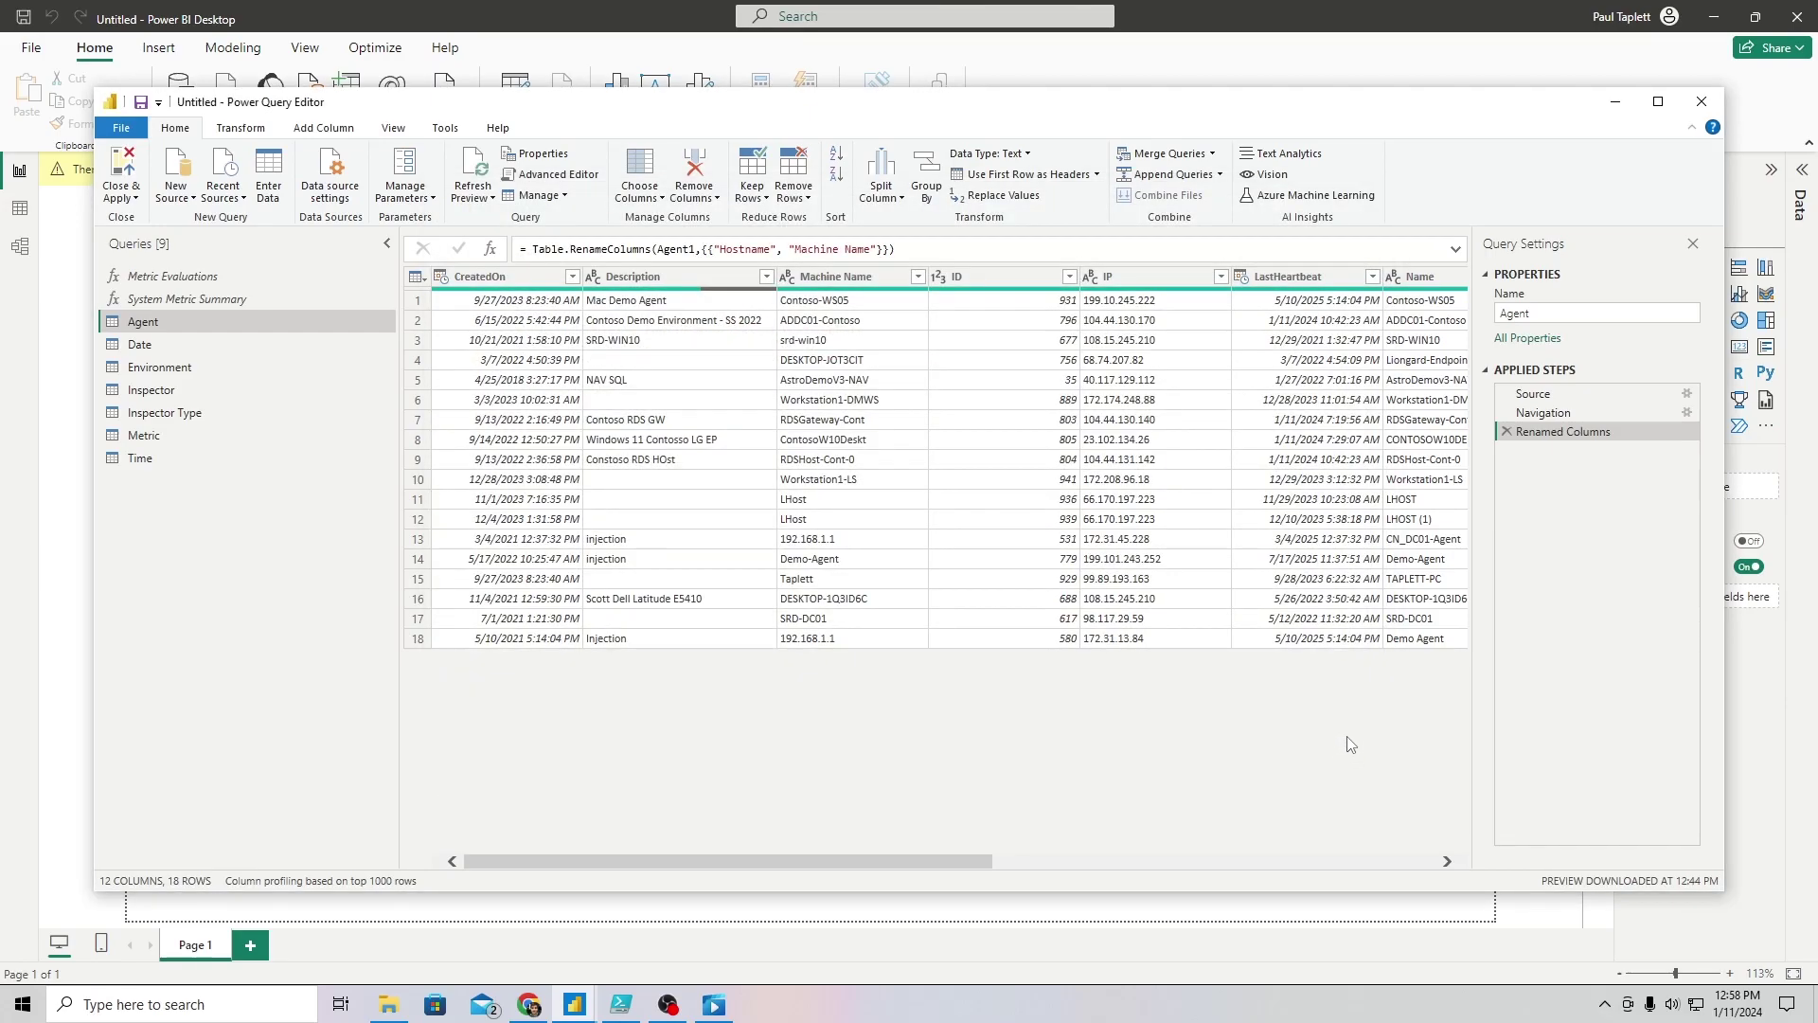
Look through the data of the Date, Environment, Inspector, Inspector Type and Metric queries
{"action": "left_click", "coordinate": [142, 345]}
{"action": "left_click", "coordinate": [157, 373]}
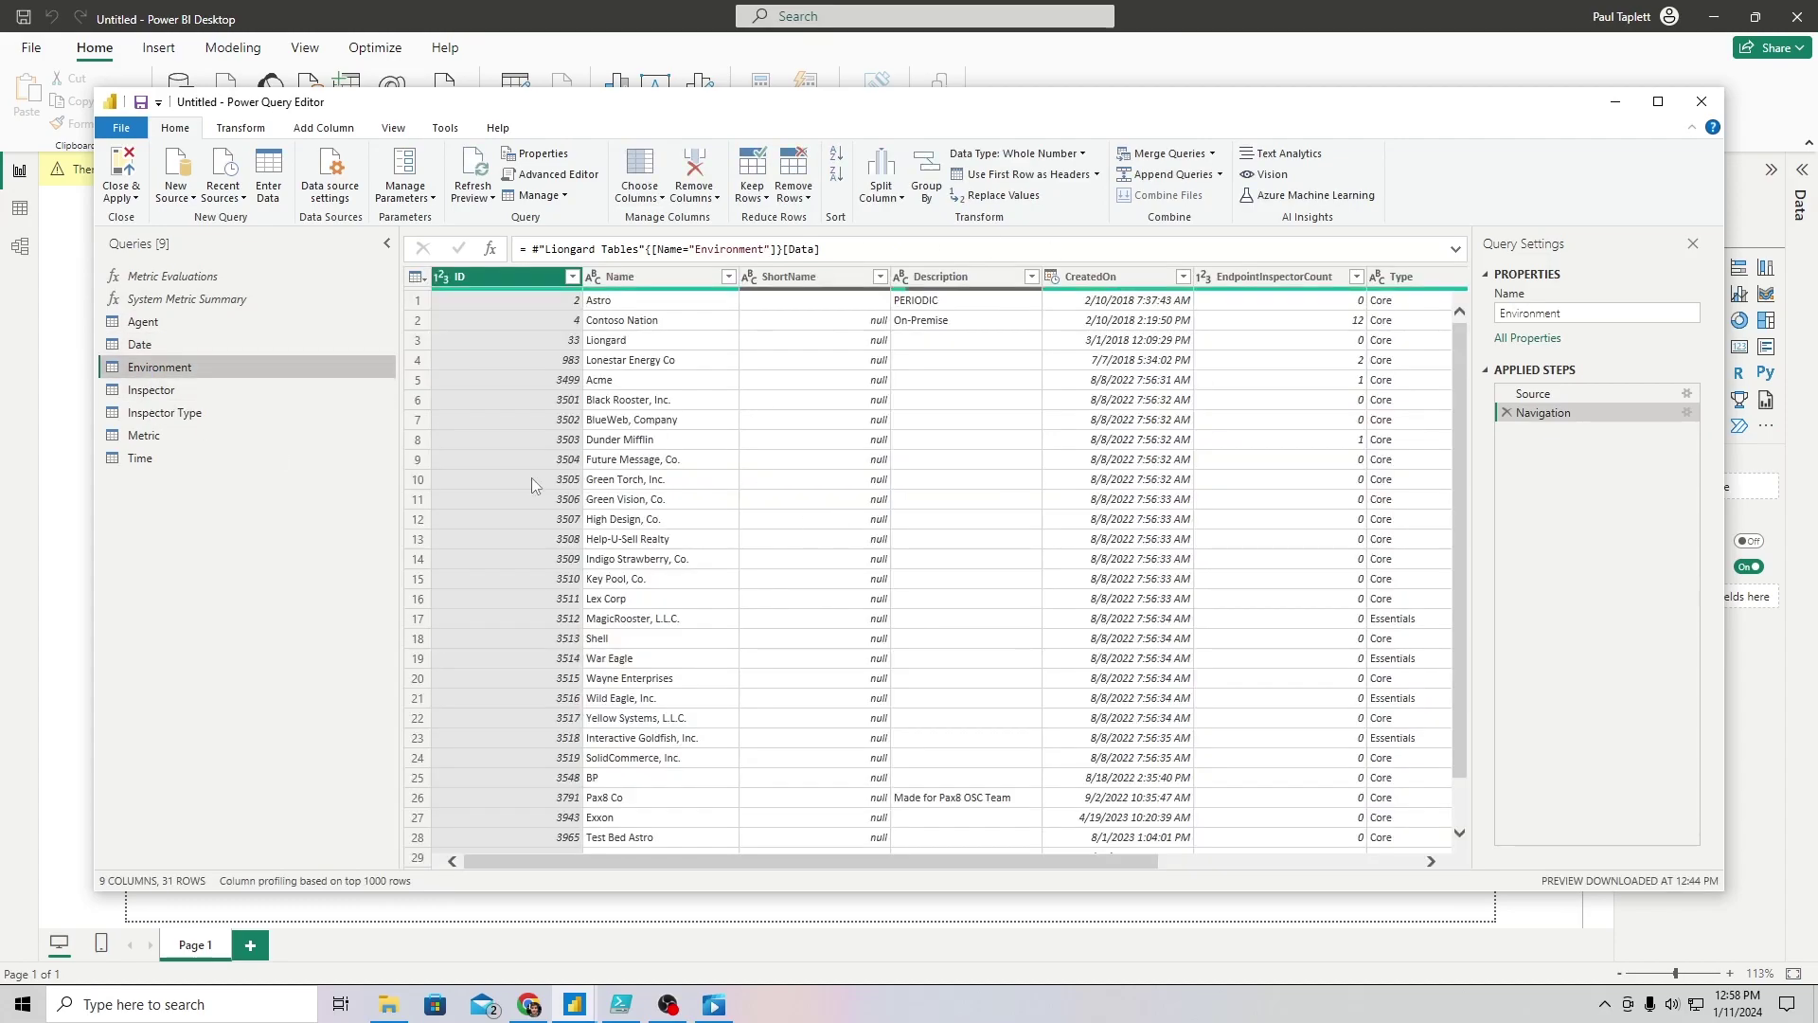
{"action": "left_click", "coordinate": [144, 393]}
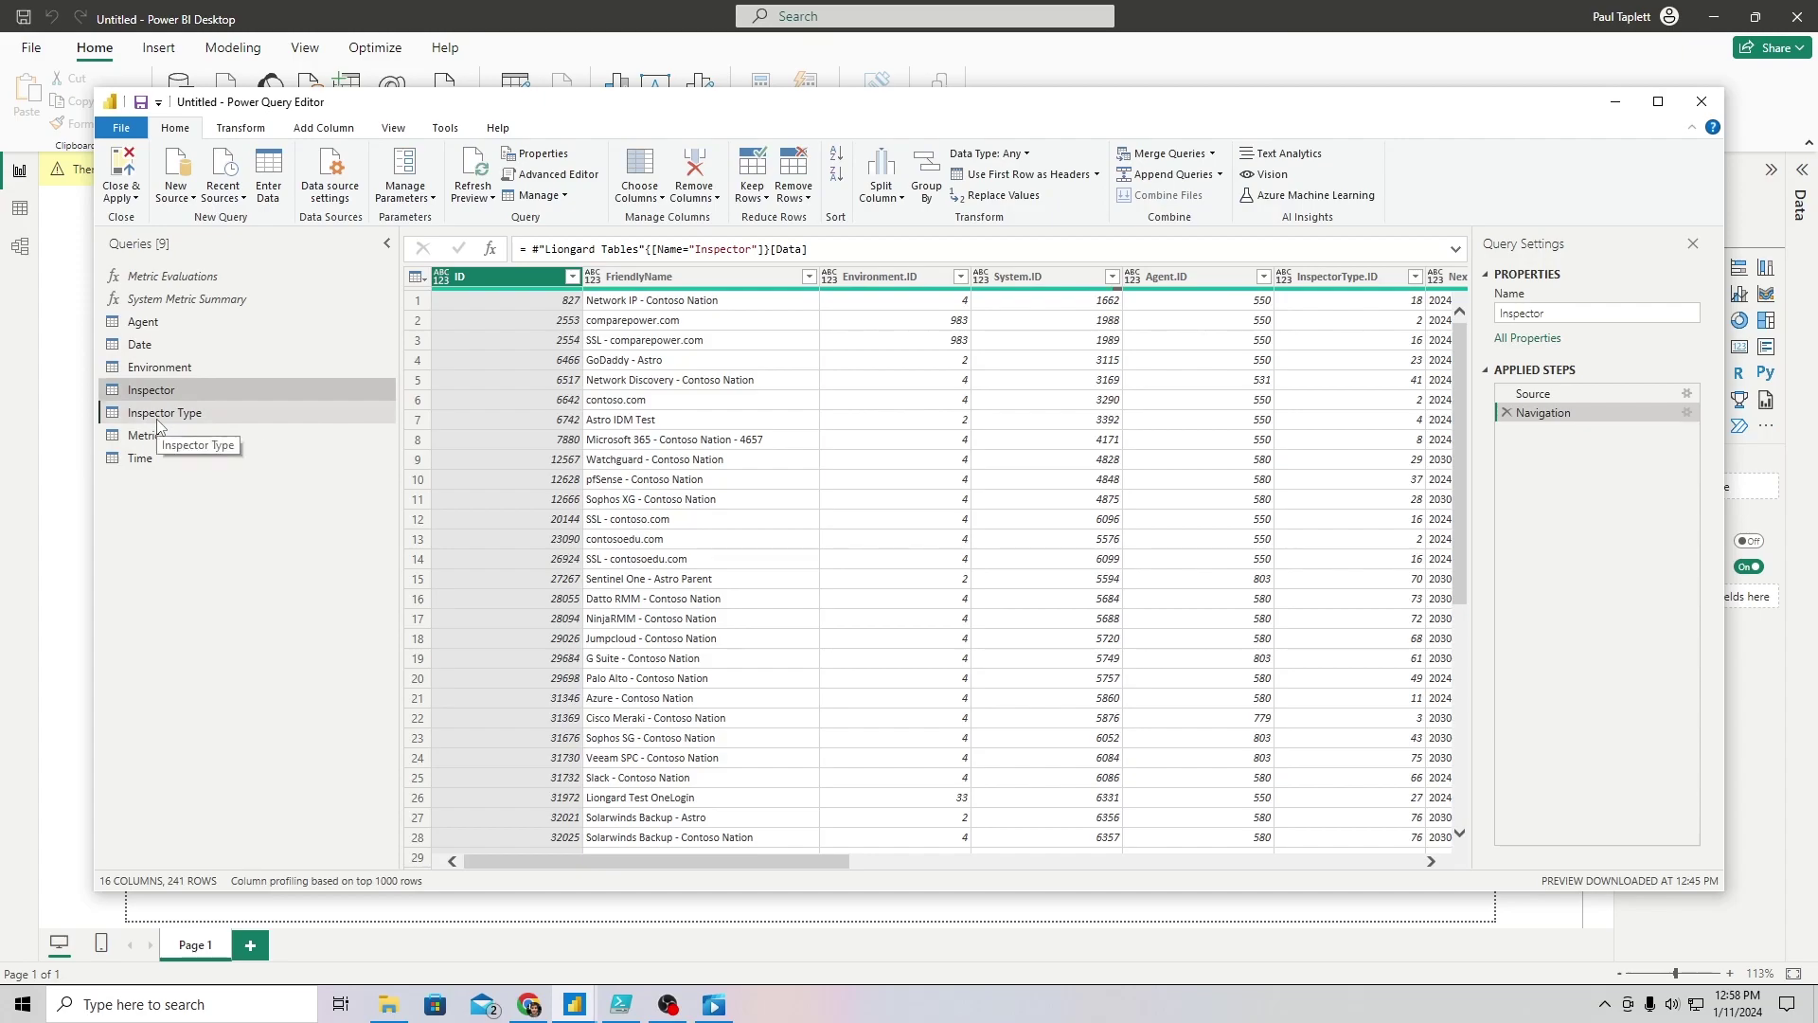
{"action": "left_click", "coordinate": [161, 414]}
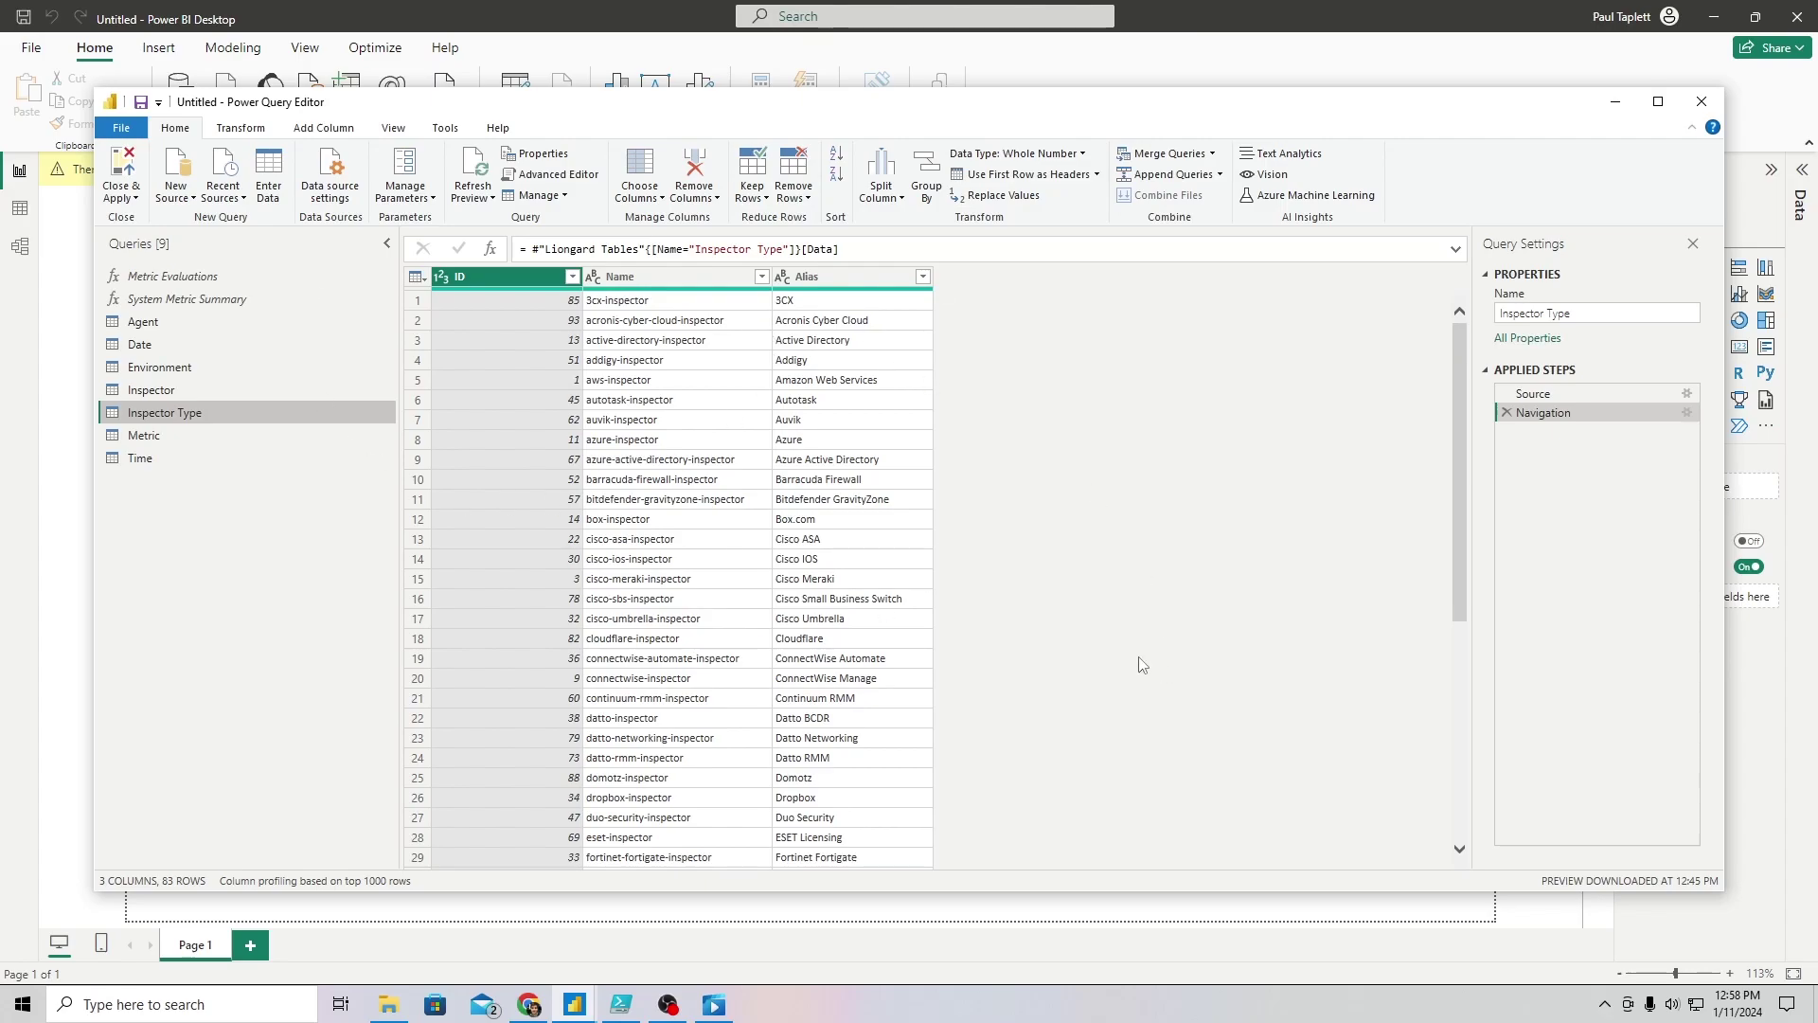
{"action": "left_click", "coordinate": [168, 436]}
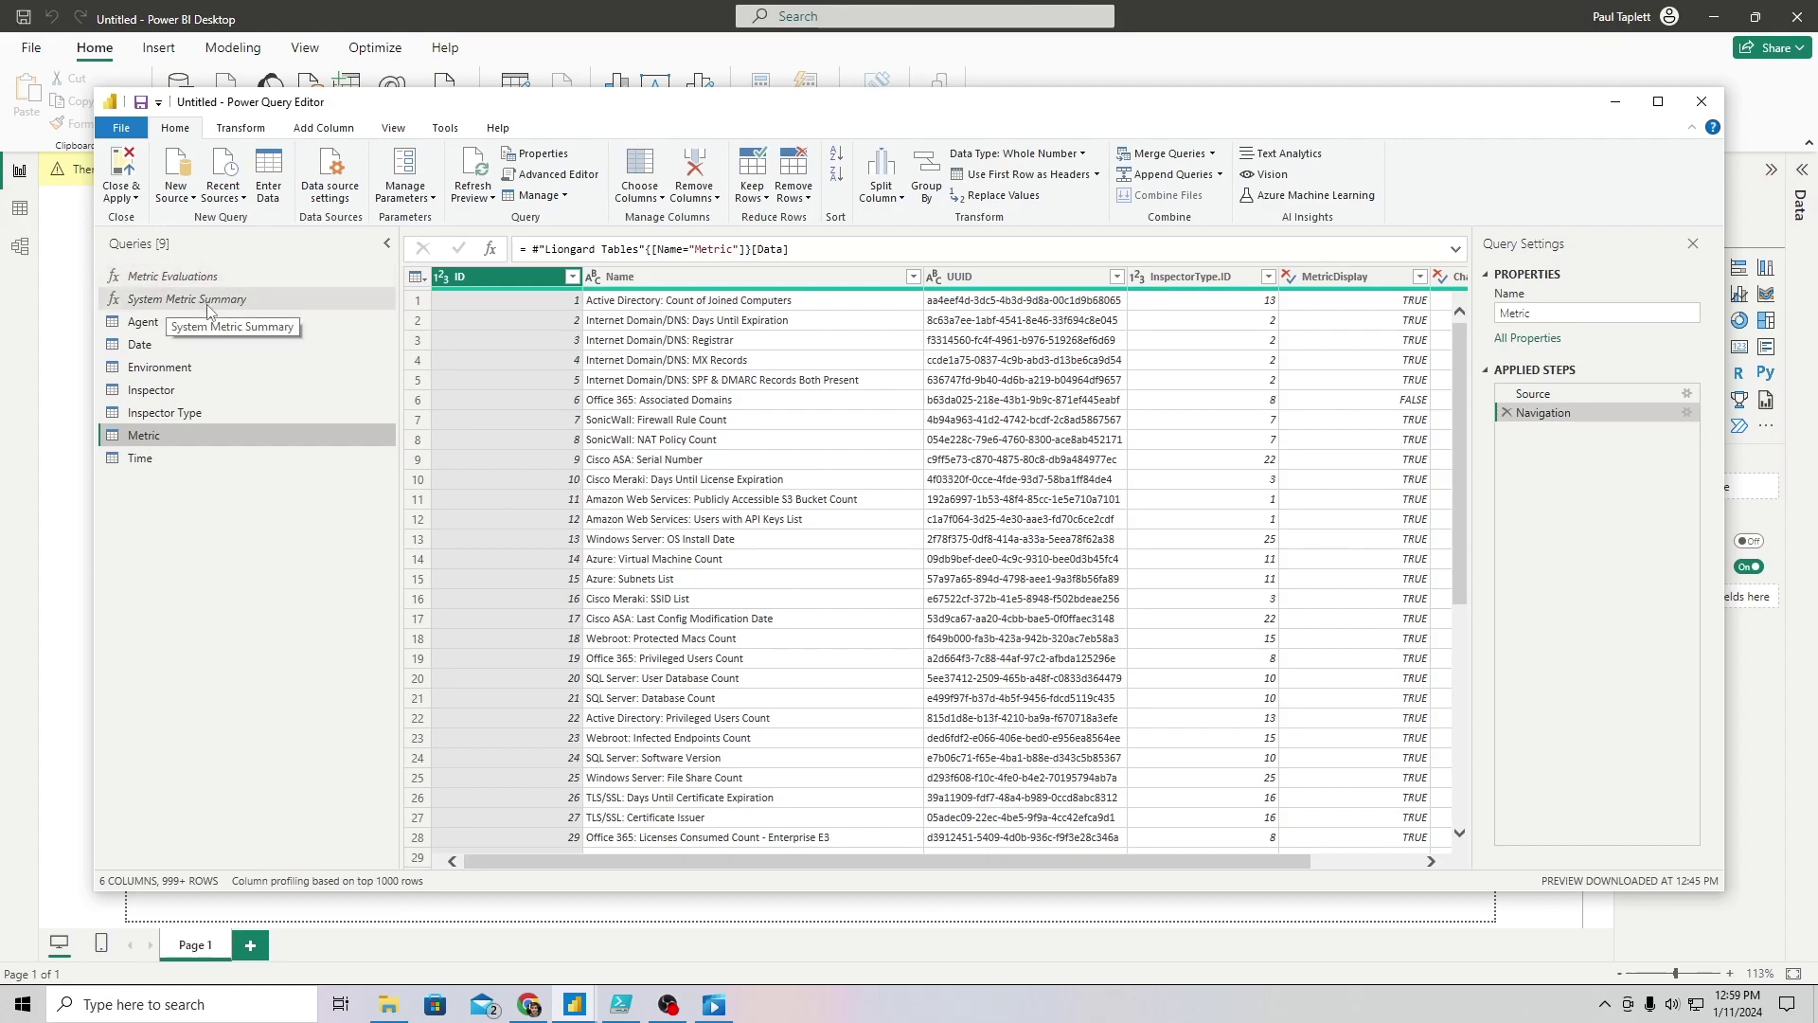
Open the System Metric Summary function, then switch to the Liongard page in Chrome and select the instance name roar2 in its web address
{"action": "left_click", "coordinate": [210, 301]}
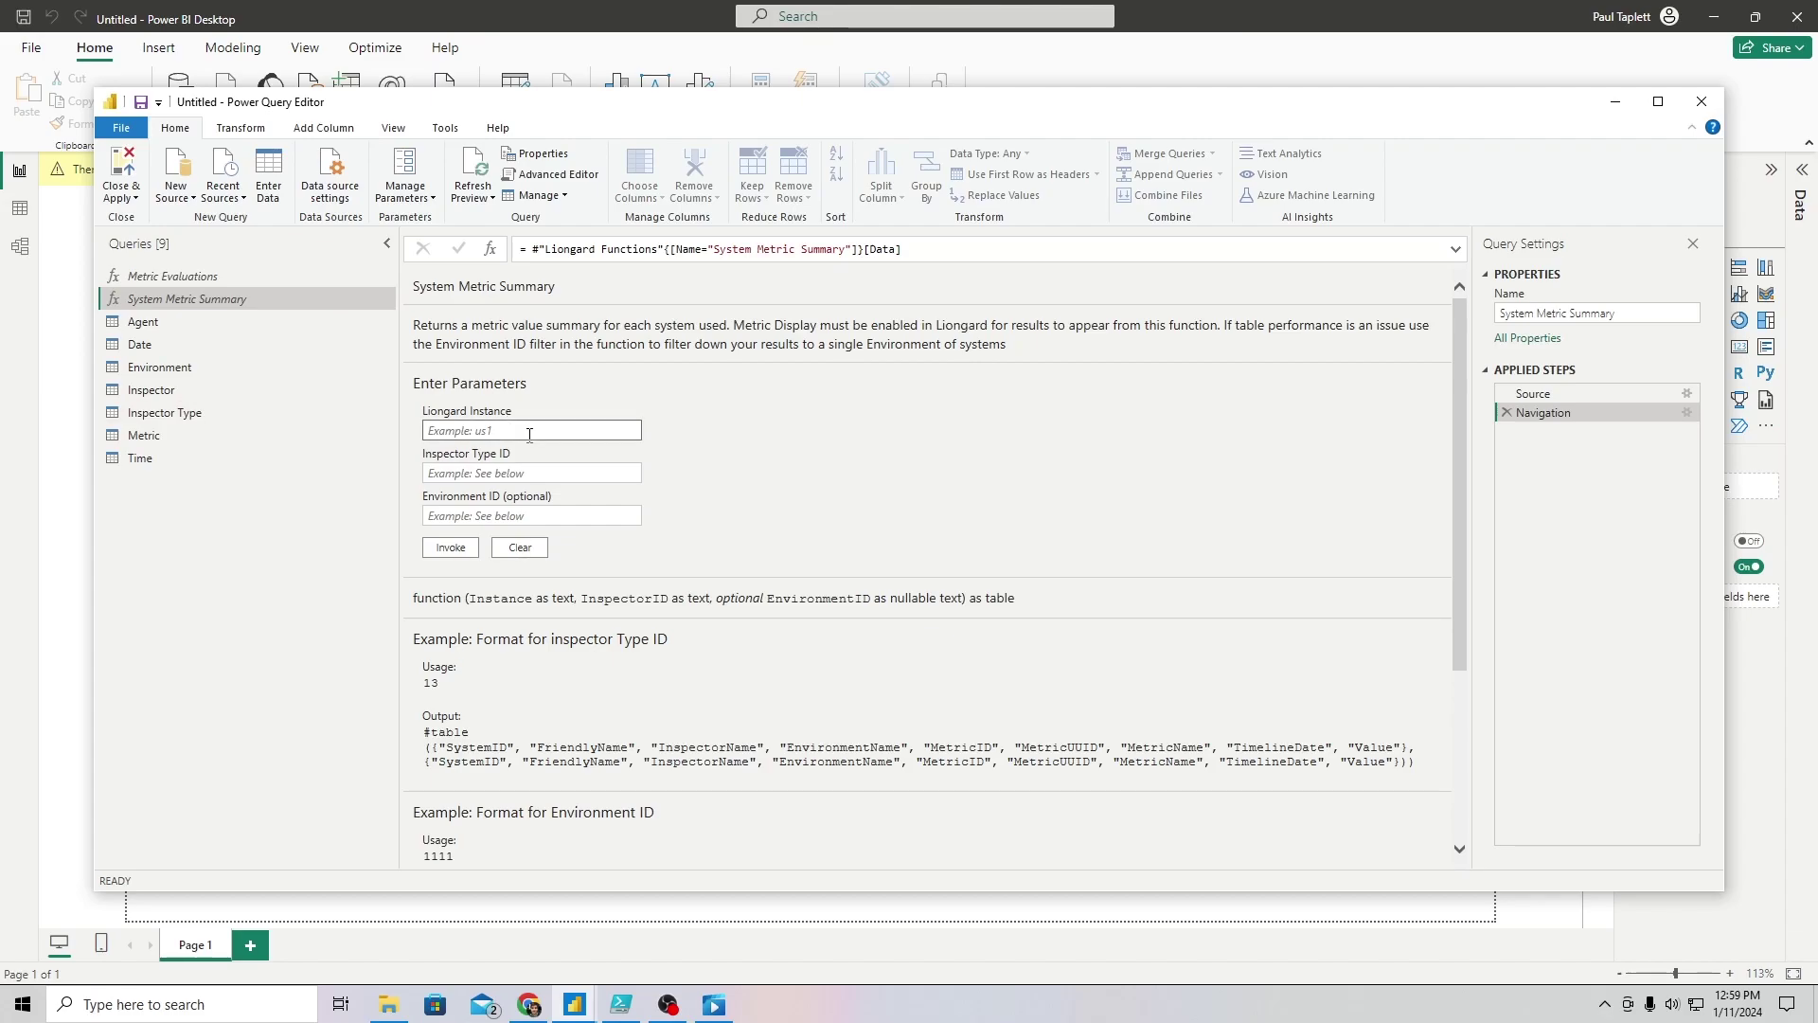
{"action": "mouse_move", "coordinate": [528, 1004]}
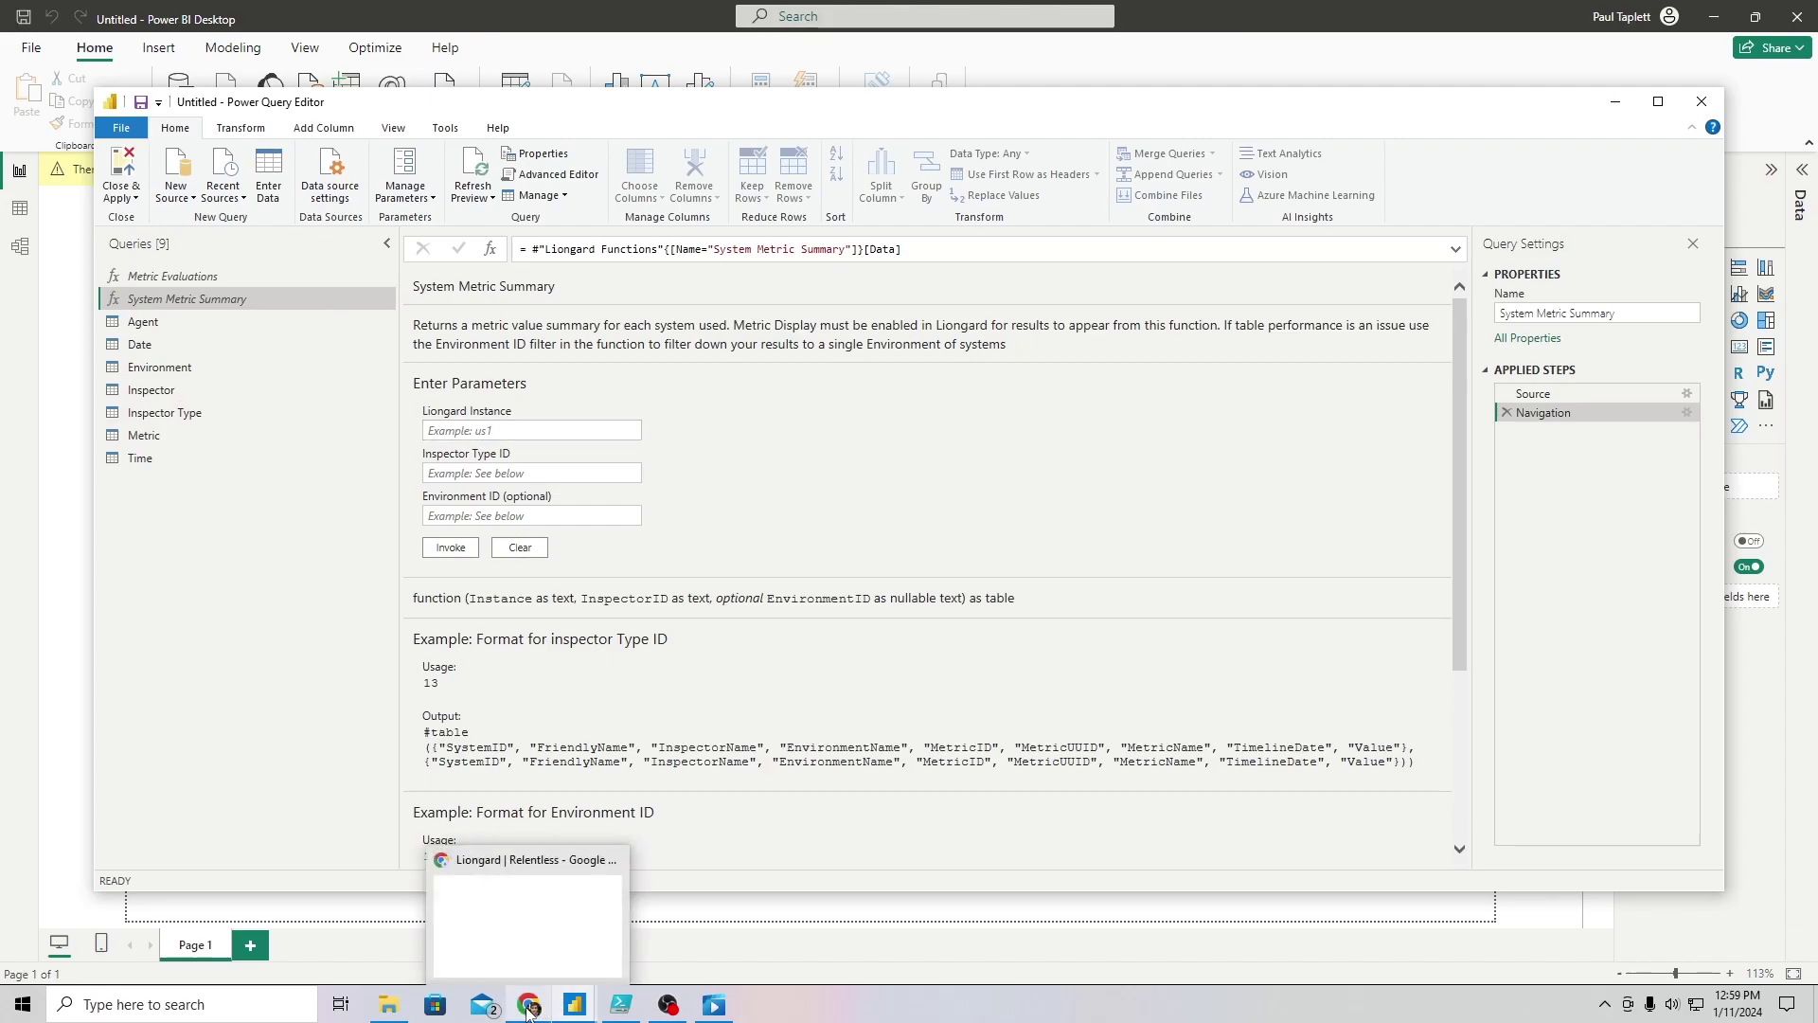
{"action": "left_click", "coordinate": [549, 890]}
{"action": "left_click", "coordinate": [226, 59]}
{"action": "left_click", "coordinate": [226, 59]}
{"action": "left_click_drag", "start_coordinate": [257, 59], "coordinate": [252, 61]}
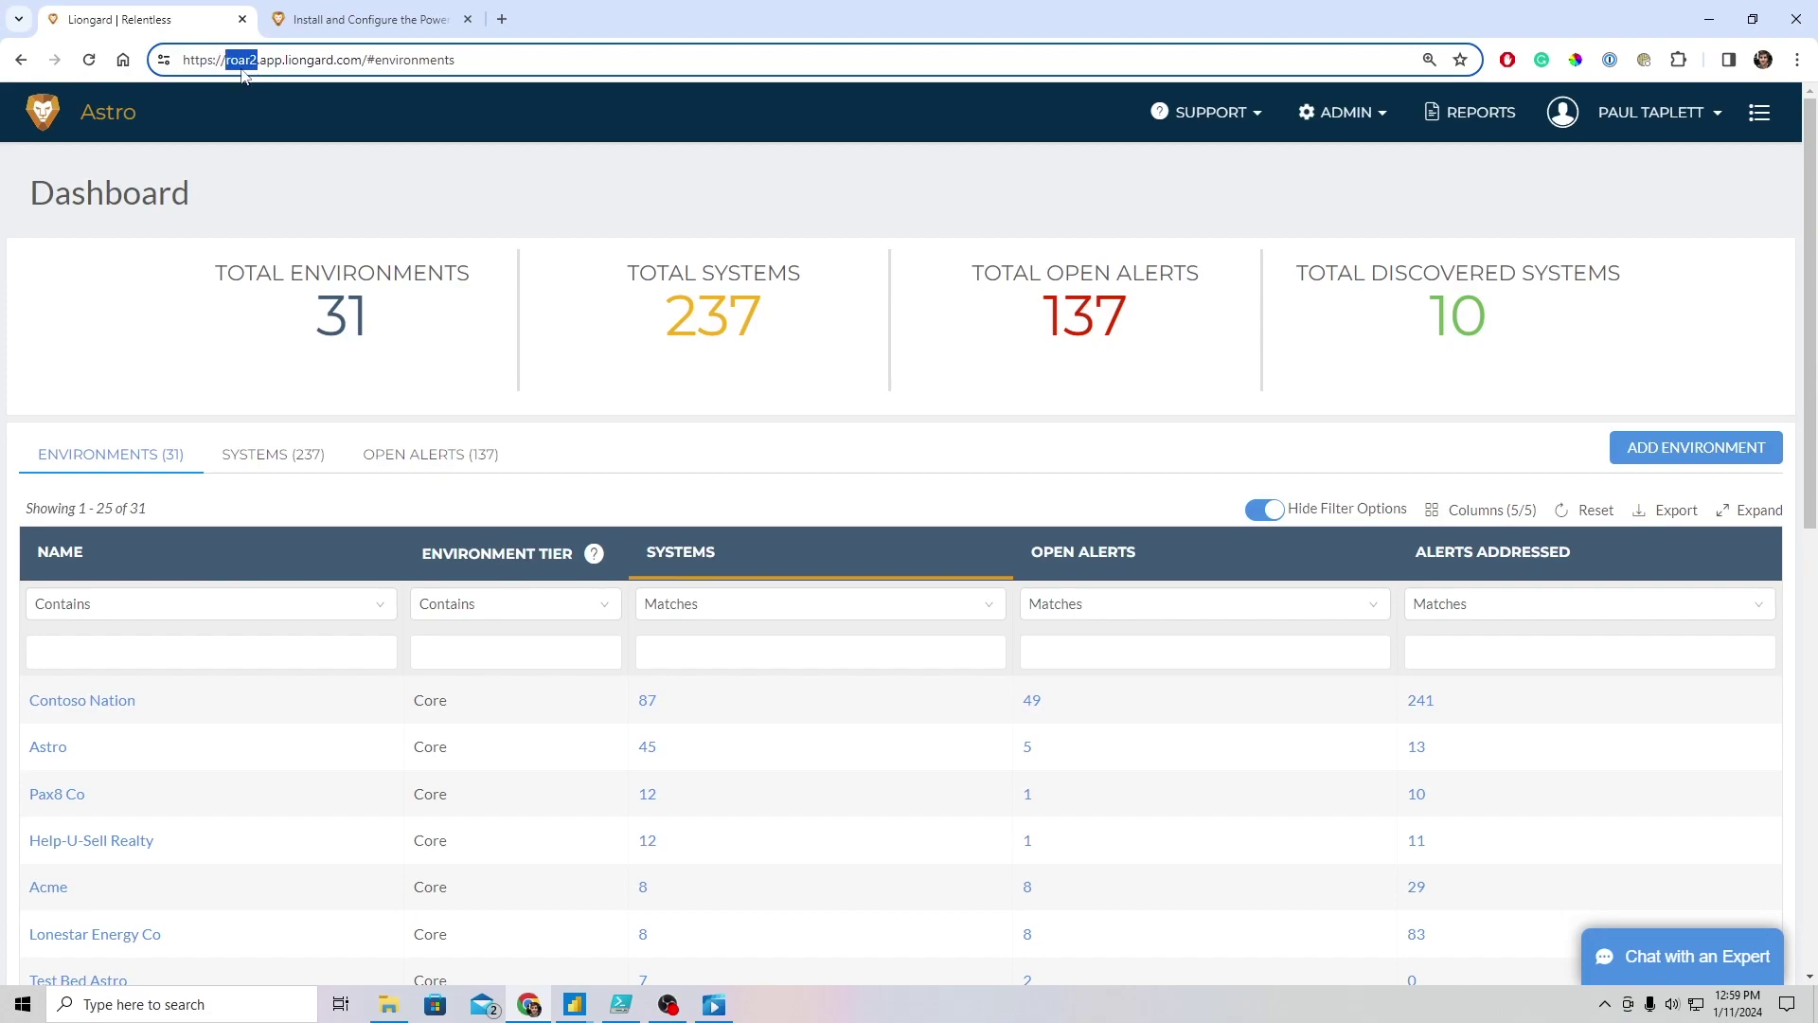
Switch to the Power Query Editor and look up the ID of the Internet Domain/DNS inspector in the Inspector Type query
{"action": "left_click", "coordinate": [574, 1004]}
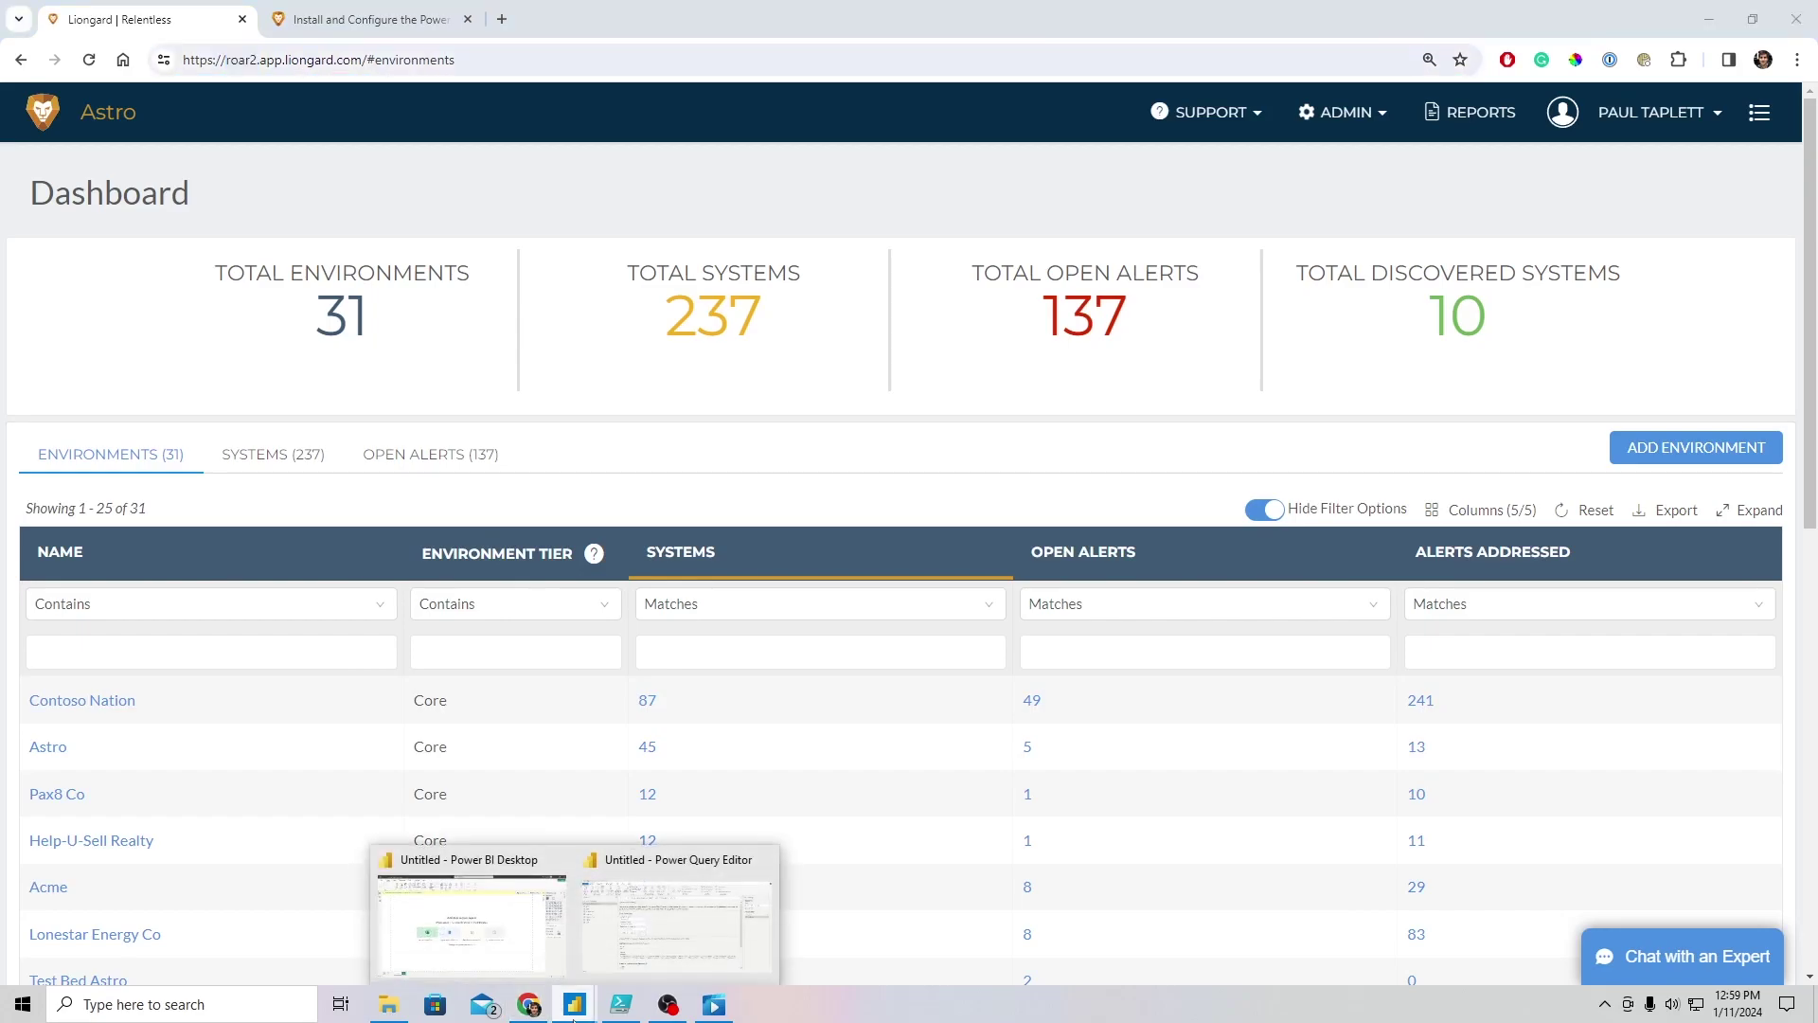
{"action": "left_click", "coordinate": [649, 947]}
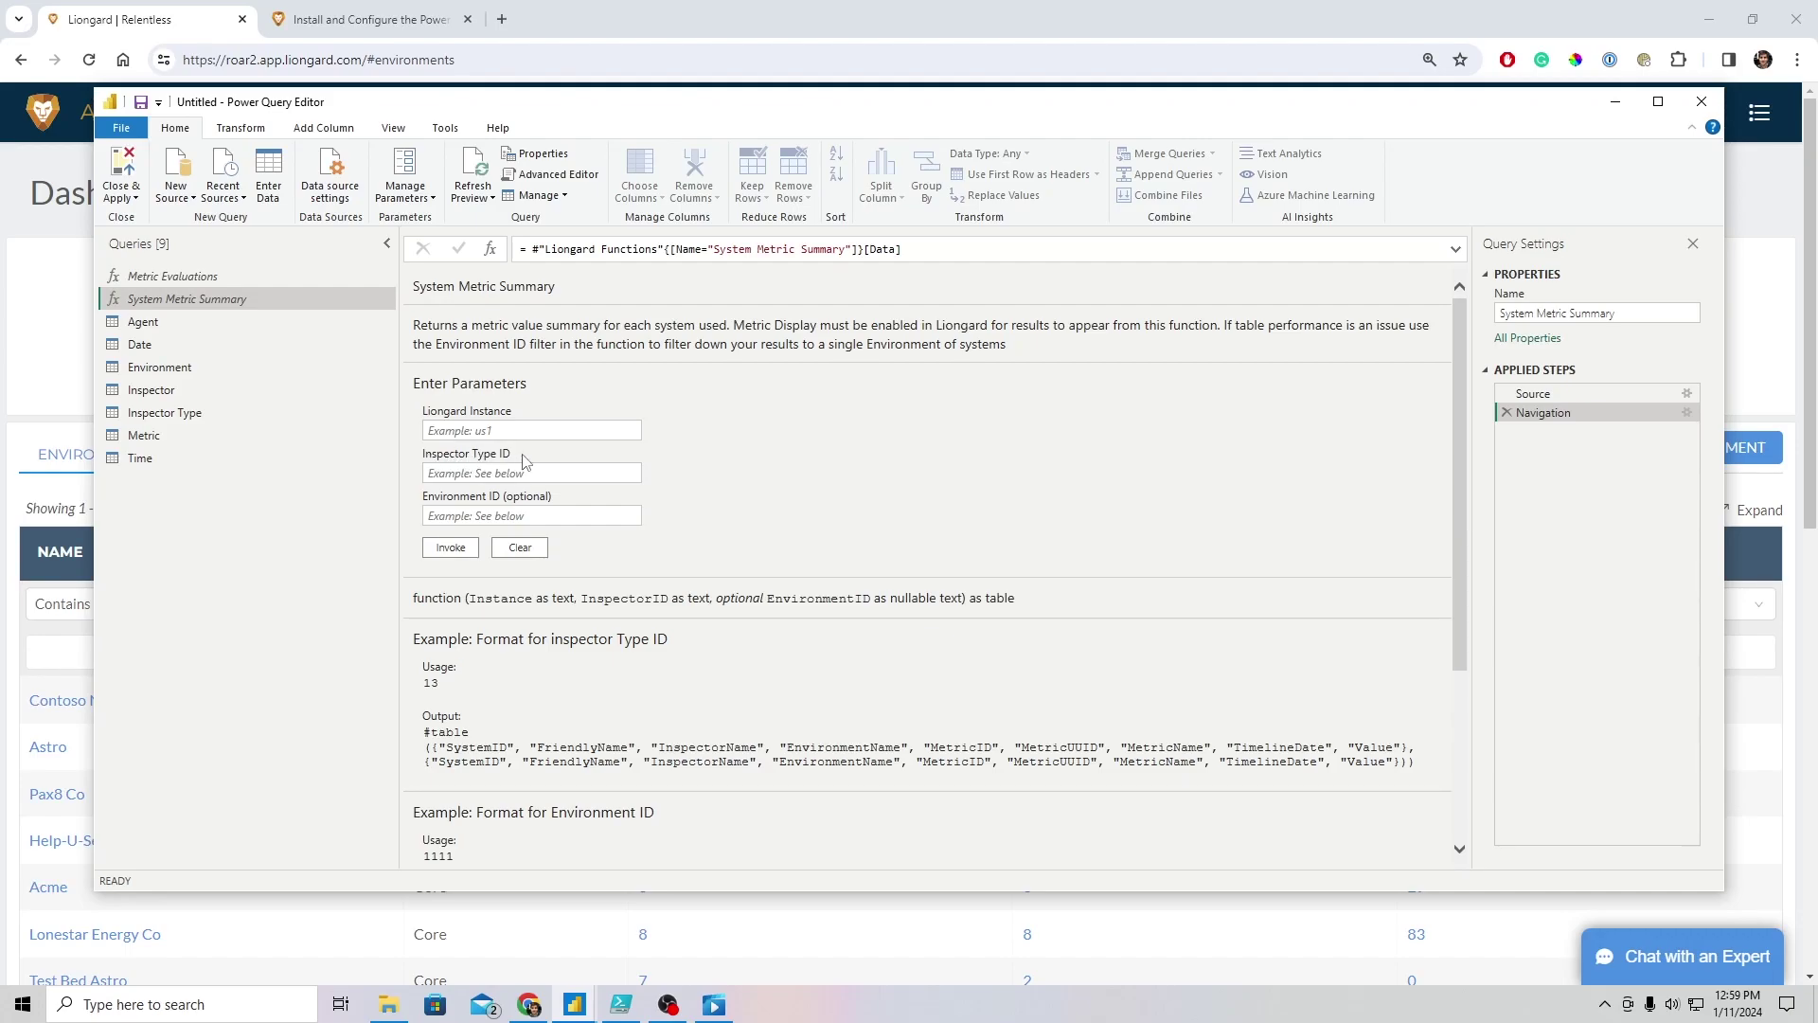
{"action": "left_click", "coordinate": [161, 414]}
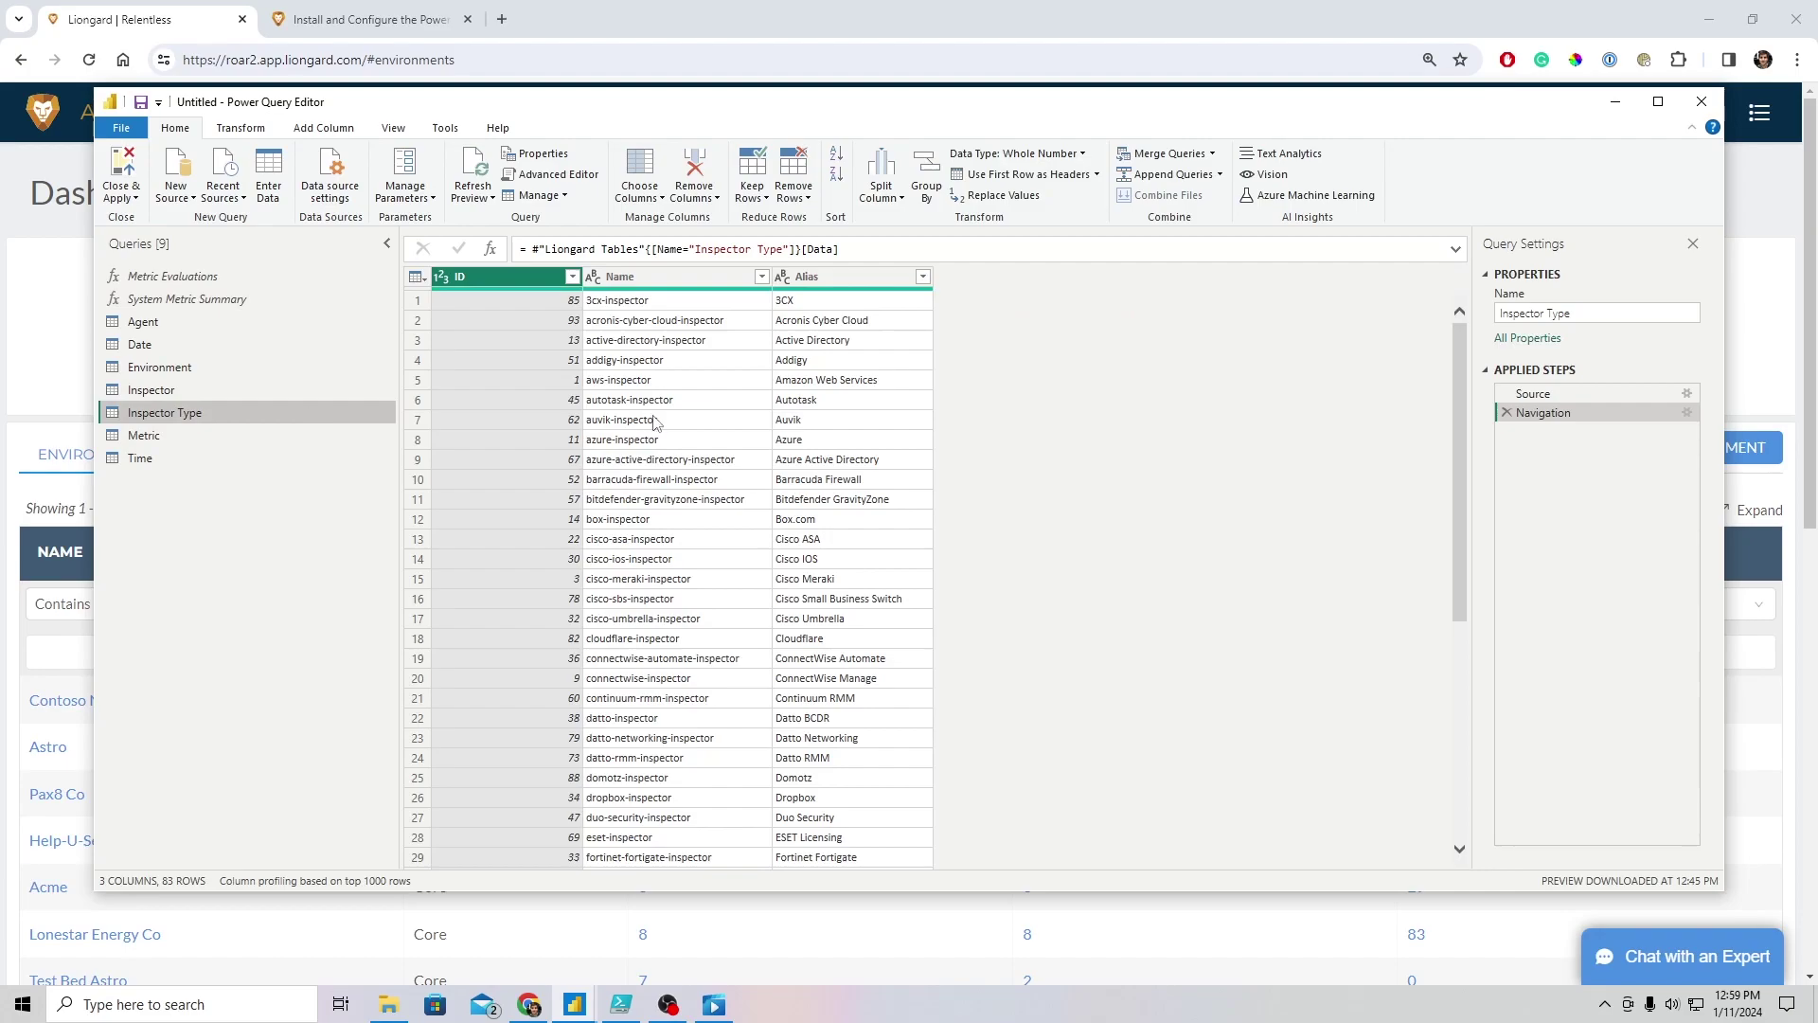
{"action": "scroll", "coordinate": [839, 535], "scroll_direction": "down", "scroll_amount": 7}
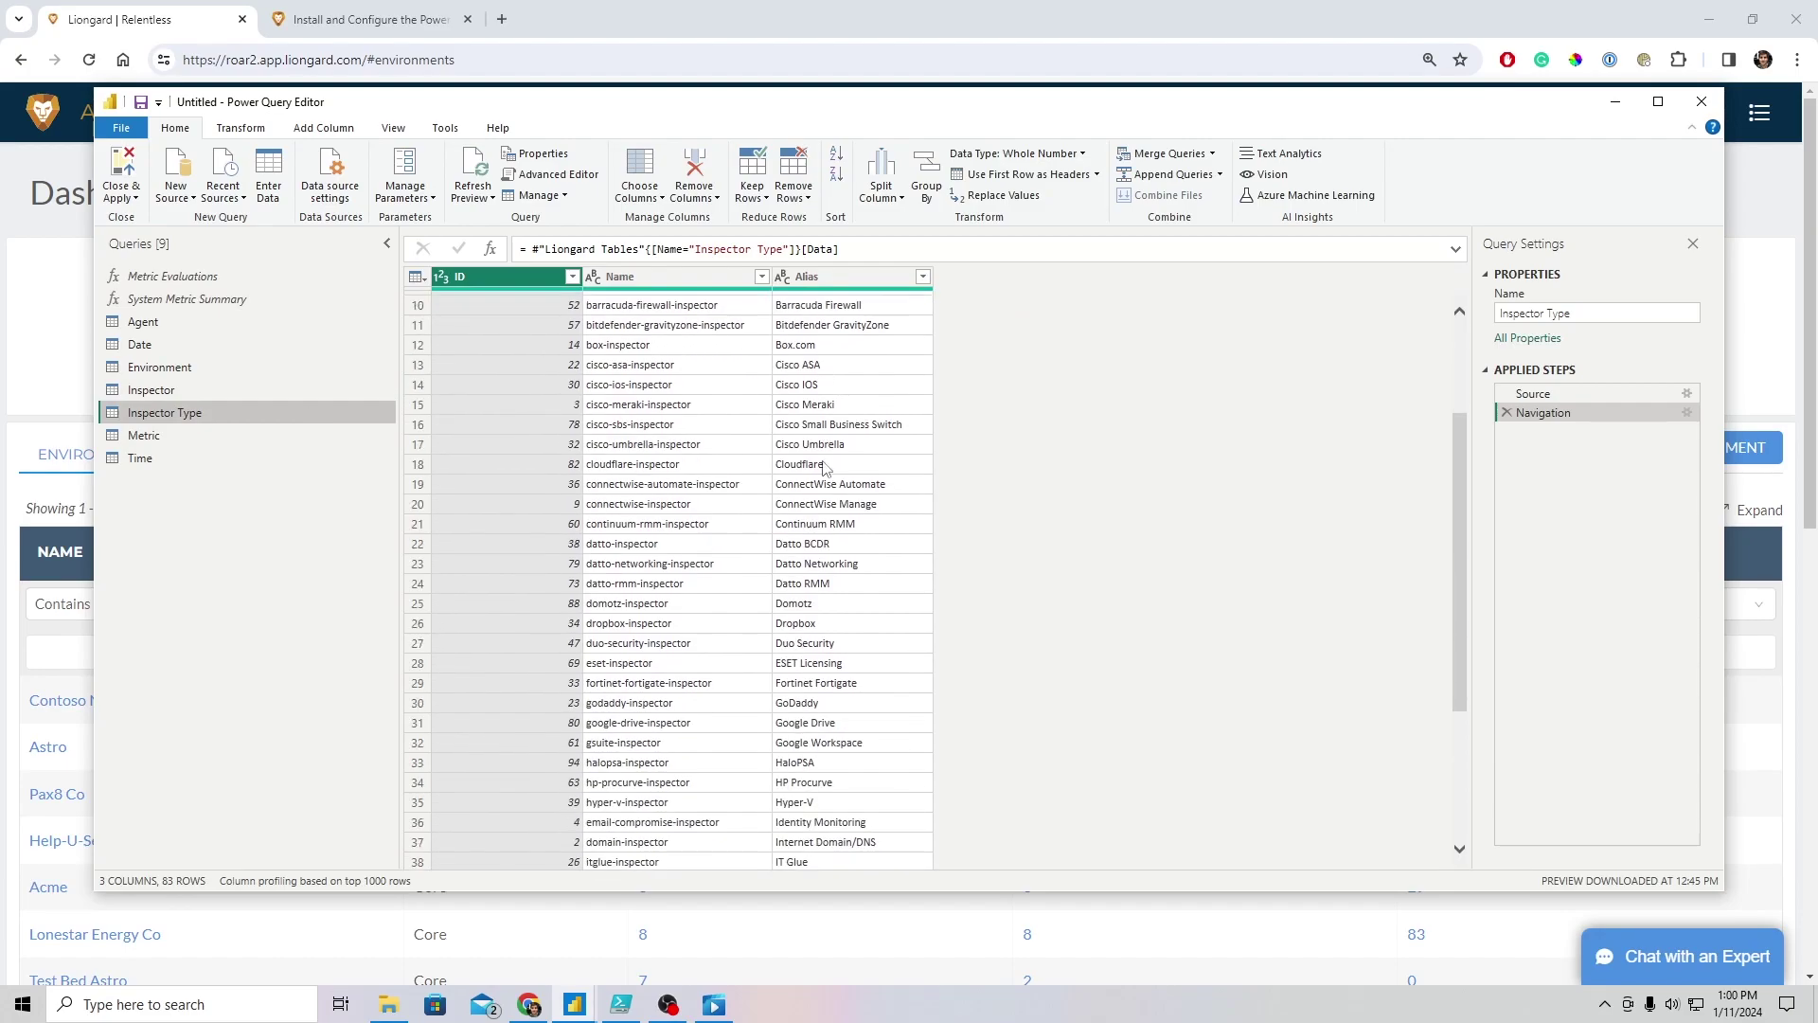
{"action": "left_click", "coordinate": [820, 603]}
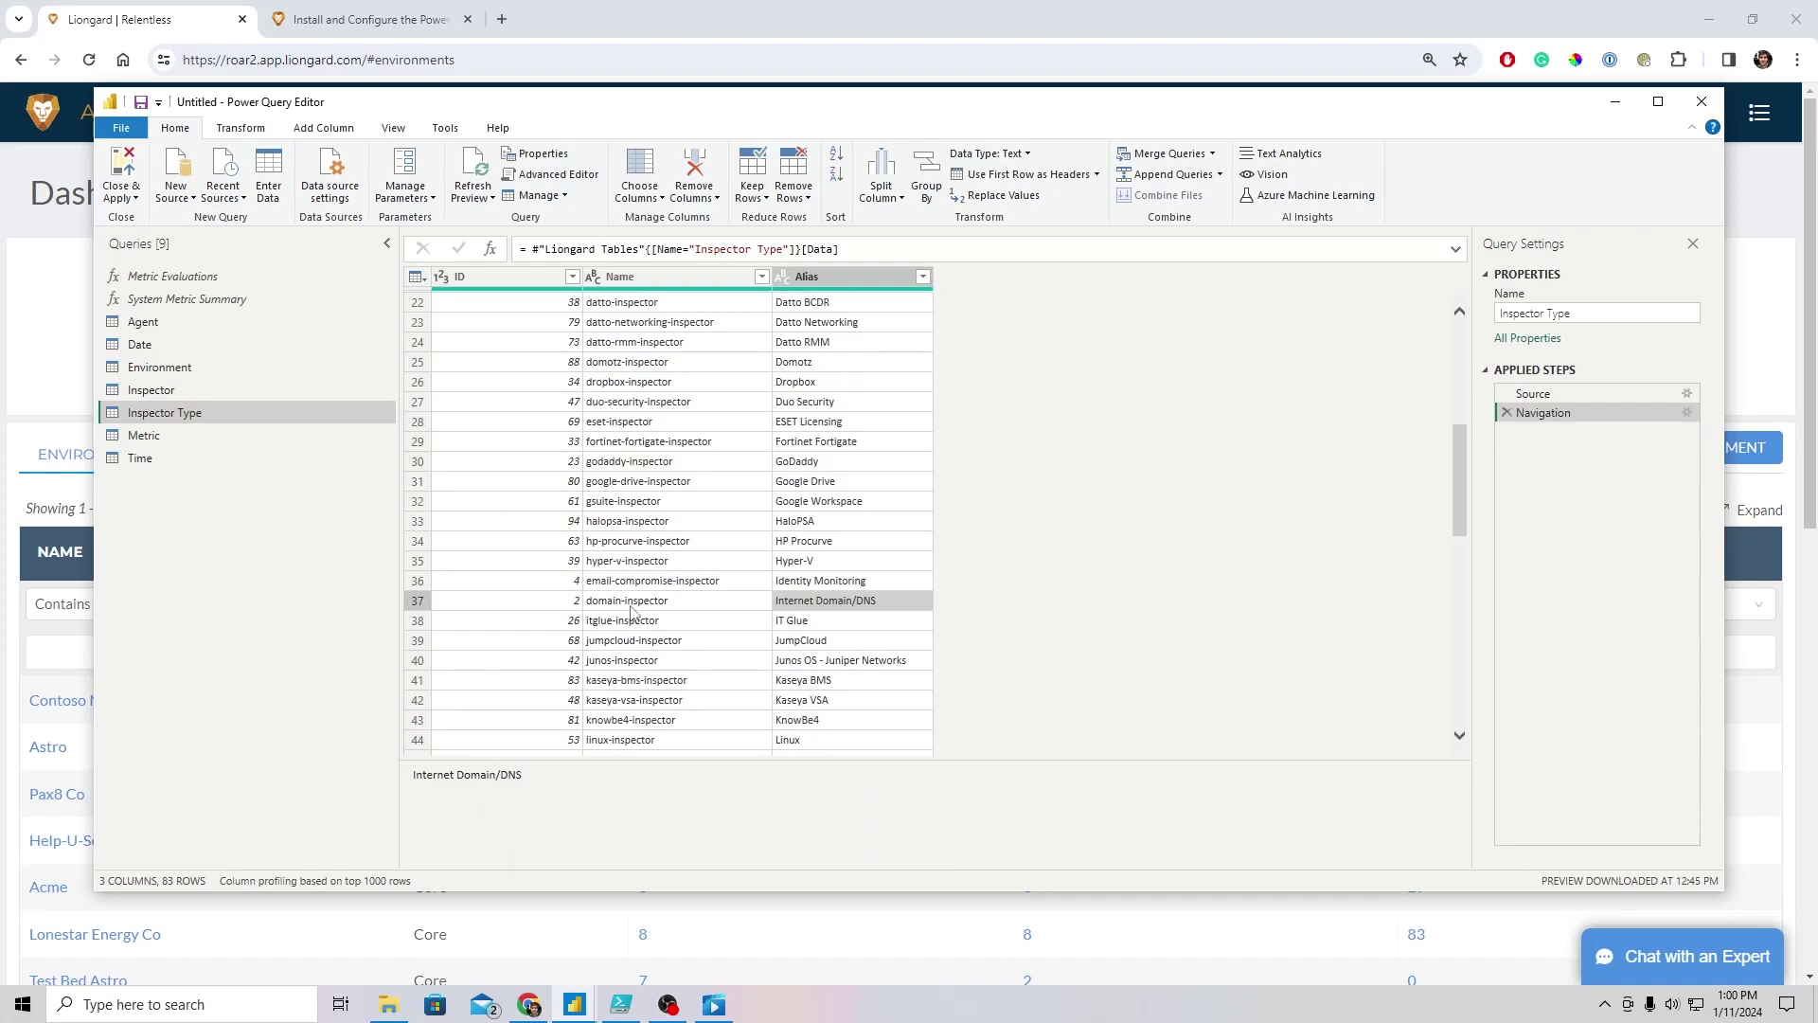
{"action": "left_click", "coordinate": [544, 604]}
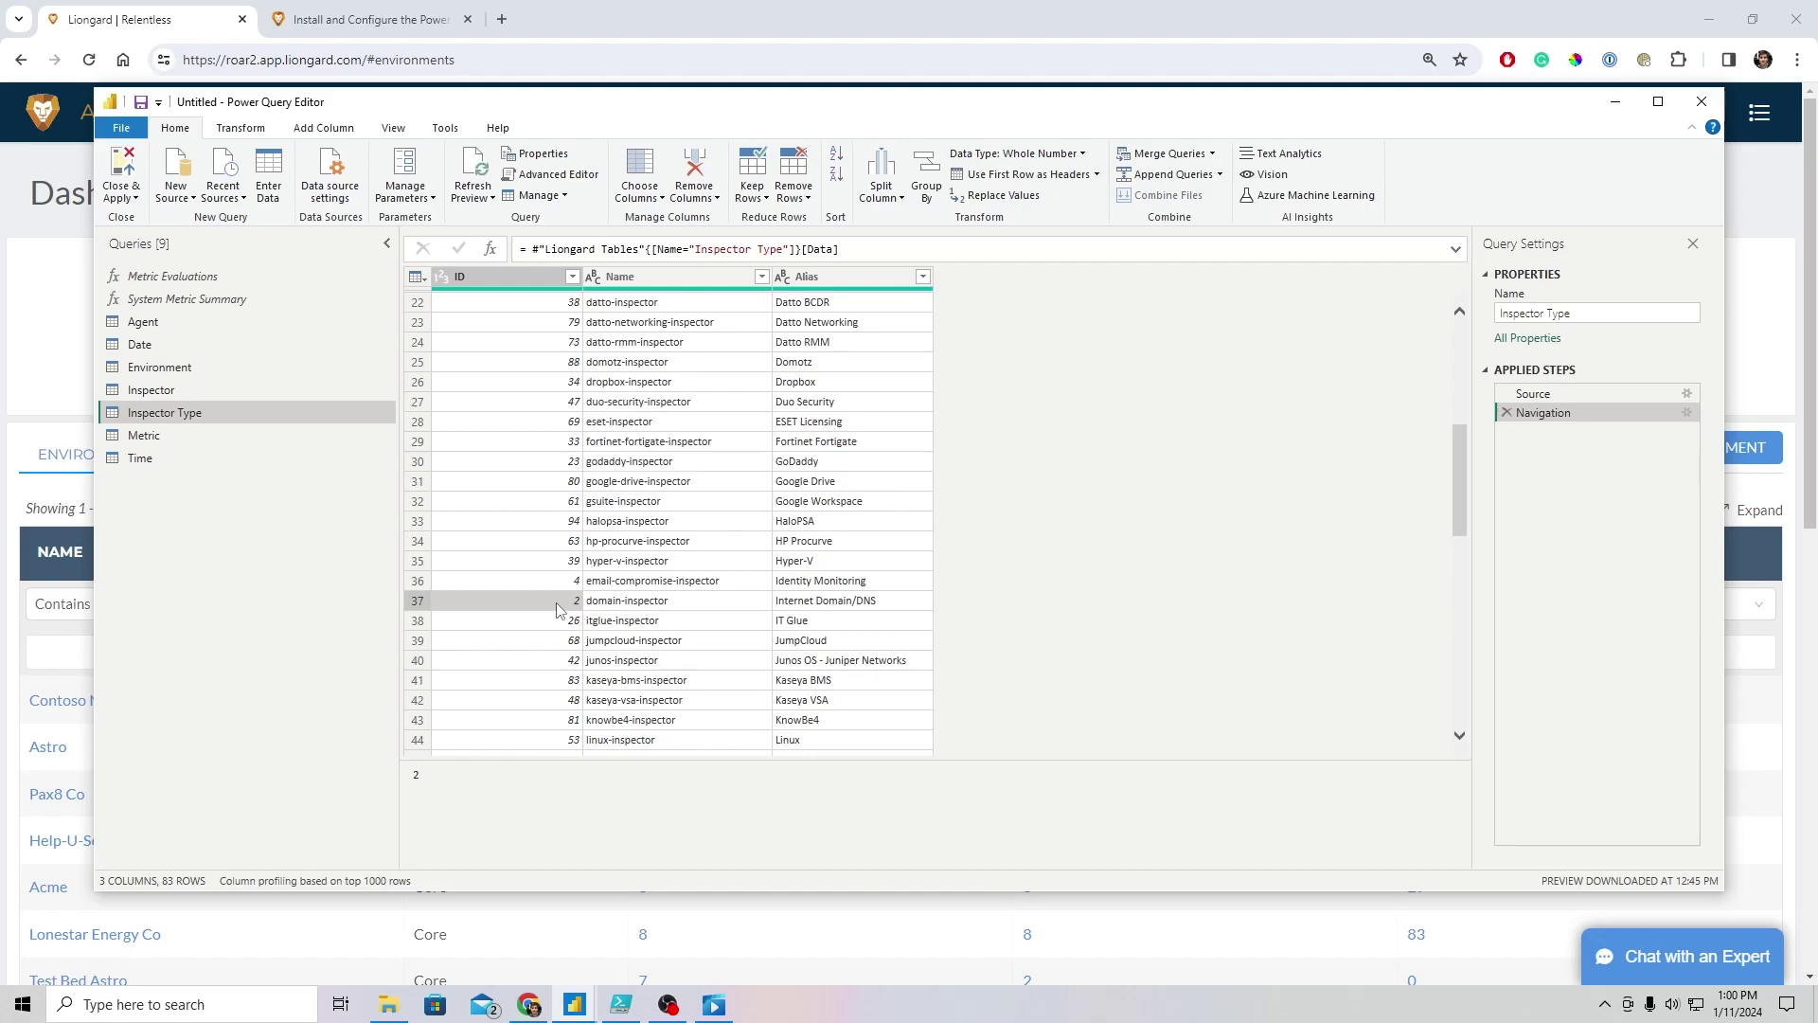
Invoke the System Metric Summary function with Liongard instance roar2 and Inspector Type ID 2, leaving the Environment ID empty
{"action": "left_click", "coordinate": [220, 303]}
{"action": "left_click", "coordinate": [512, 473]}
{"action": "type", "text": "2"}
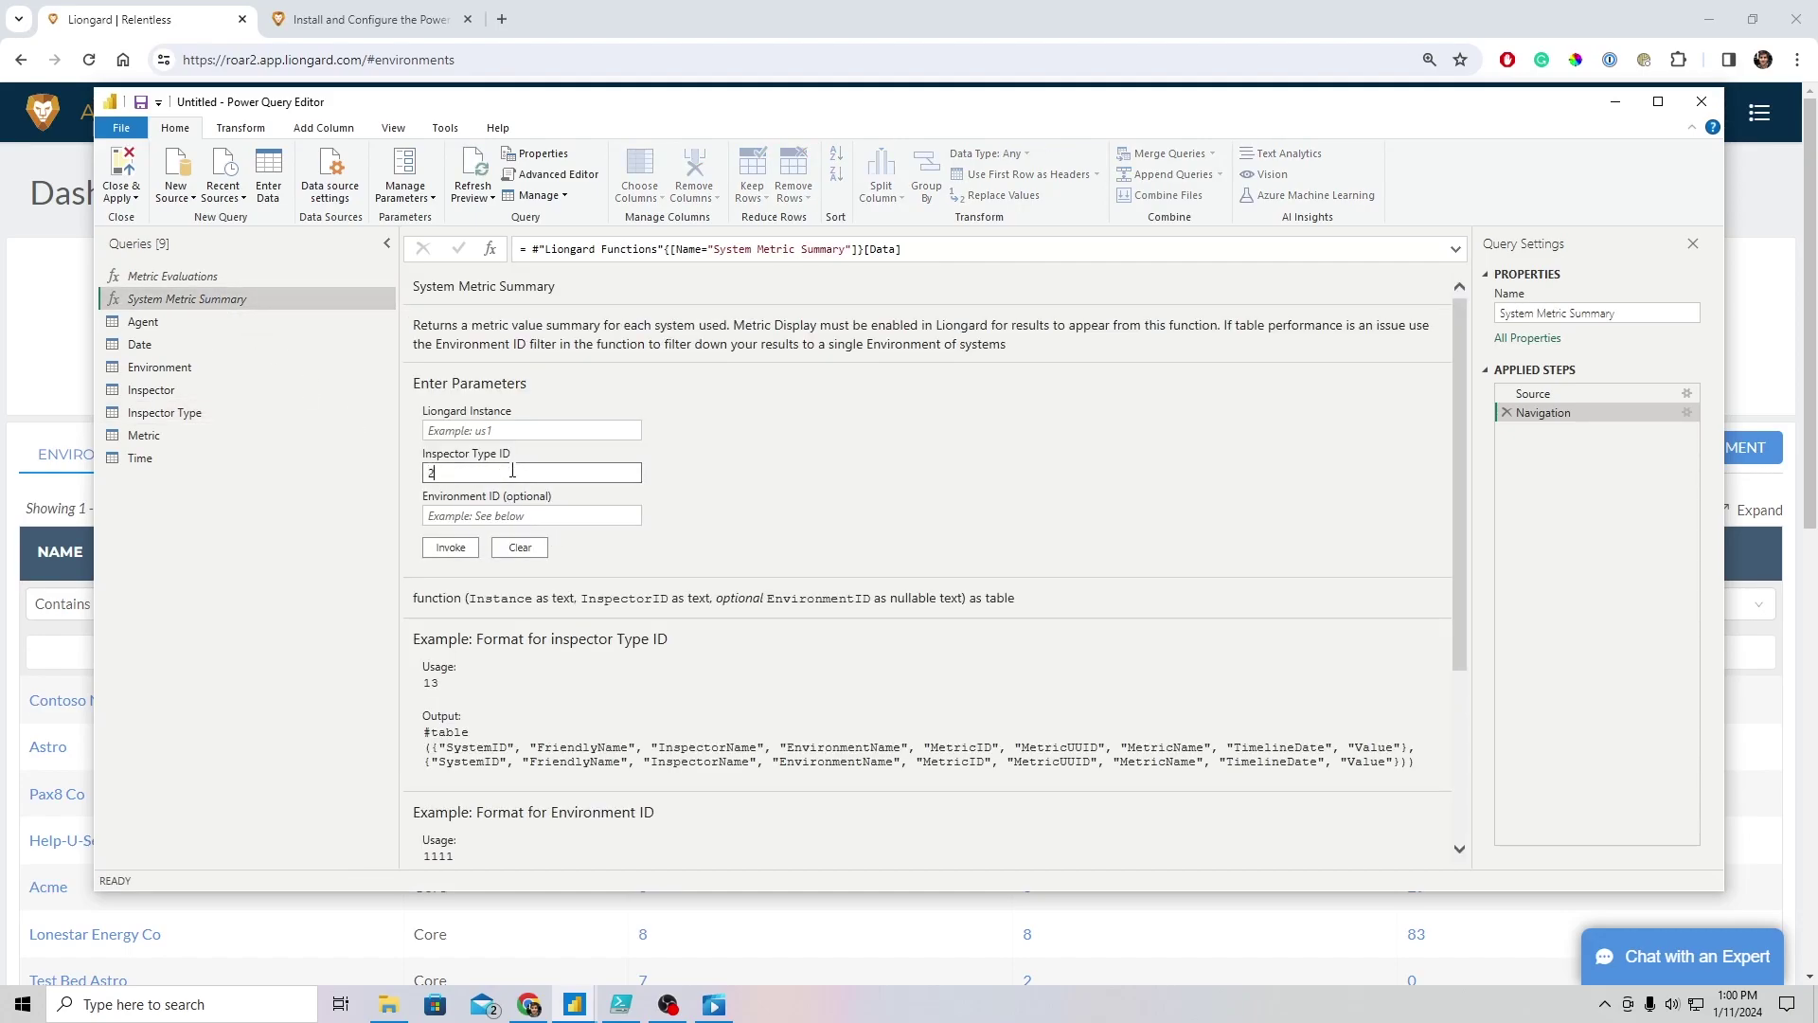
{"action": "left_click", "coordinate": [503, 429]}
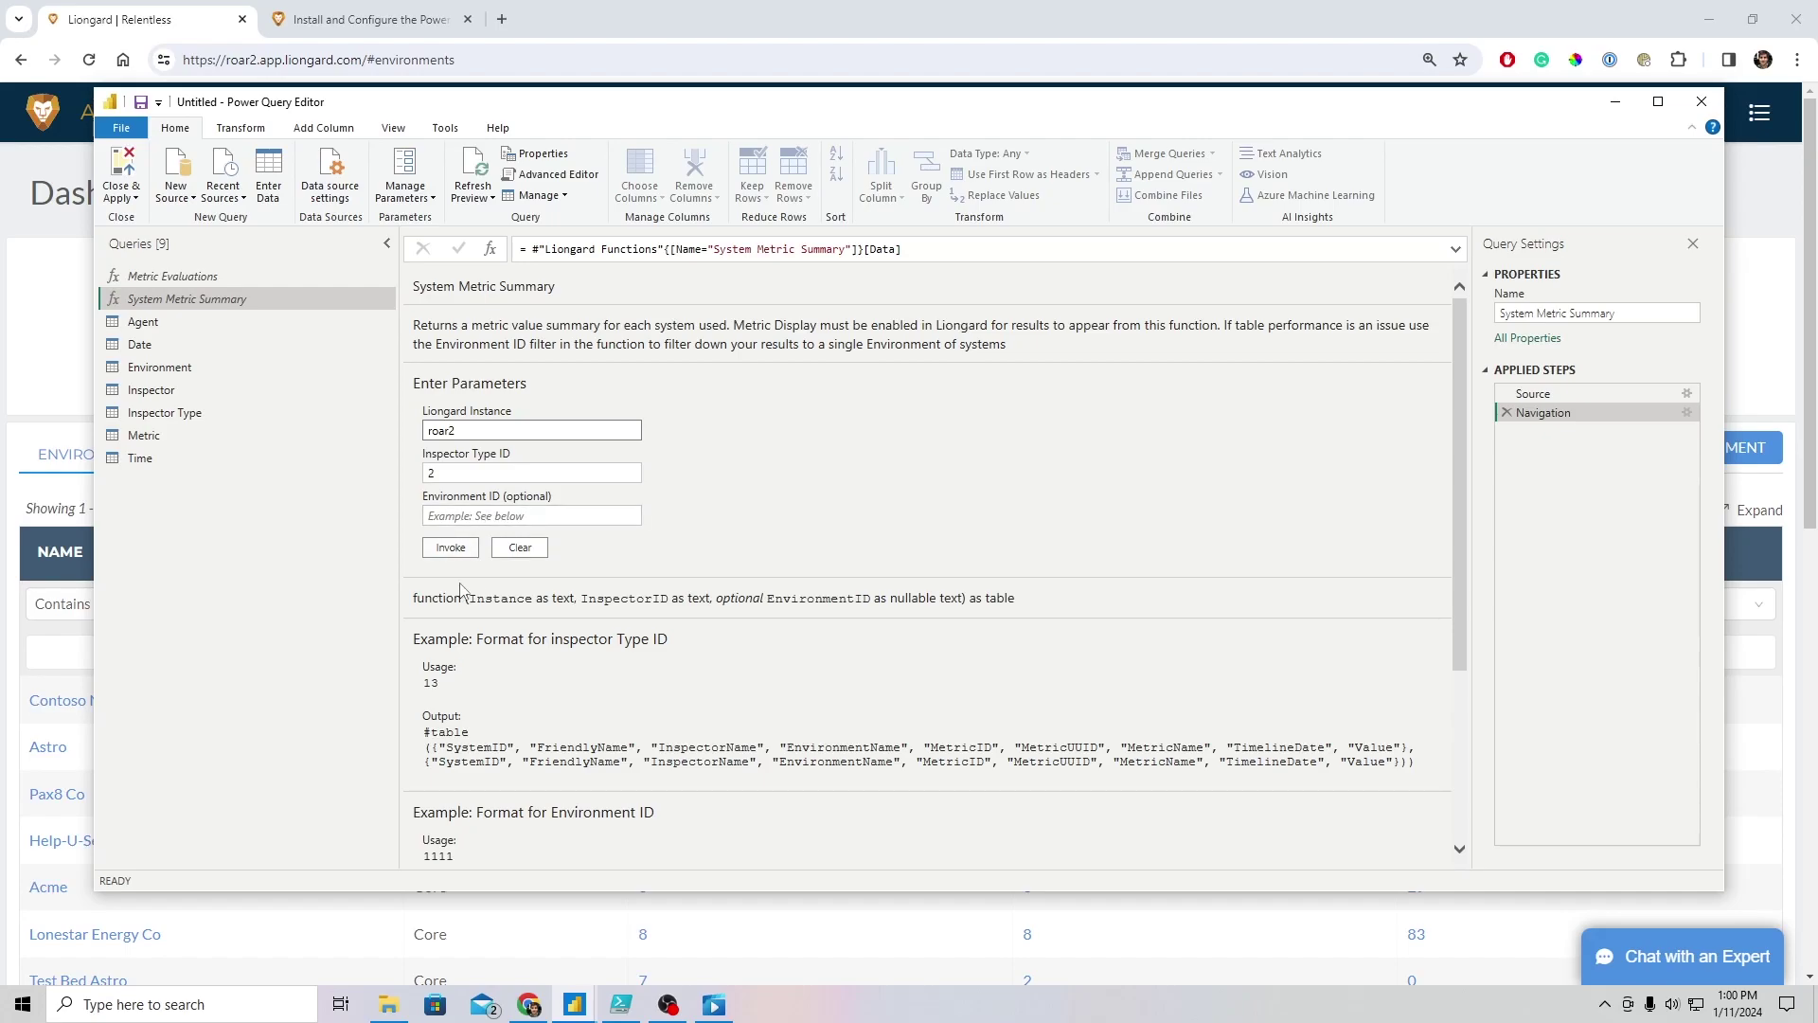
{"action": "left_click", "coordinate": [450, 550]}
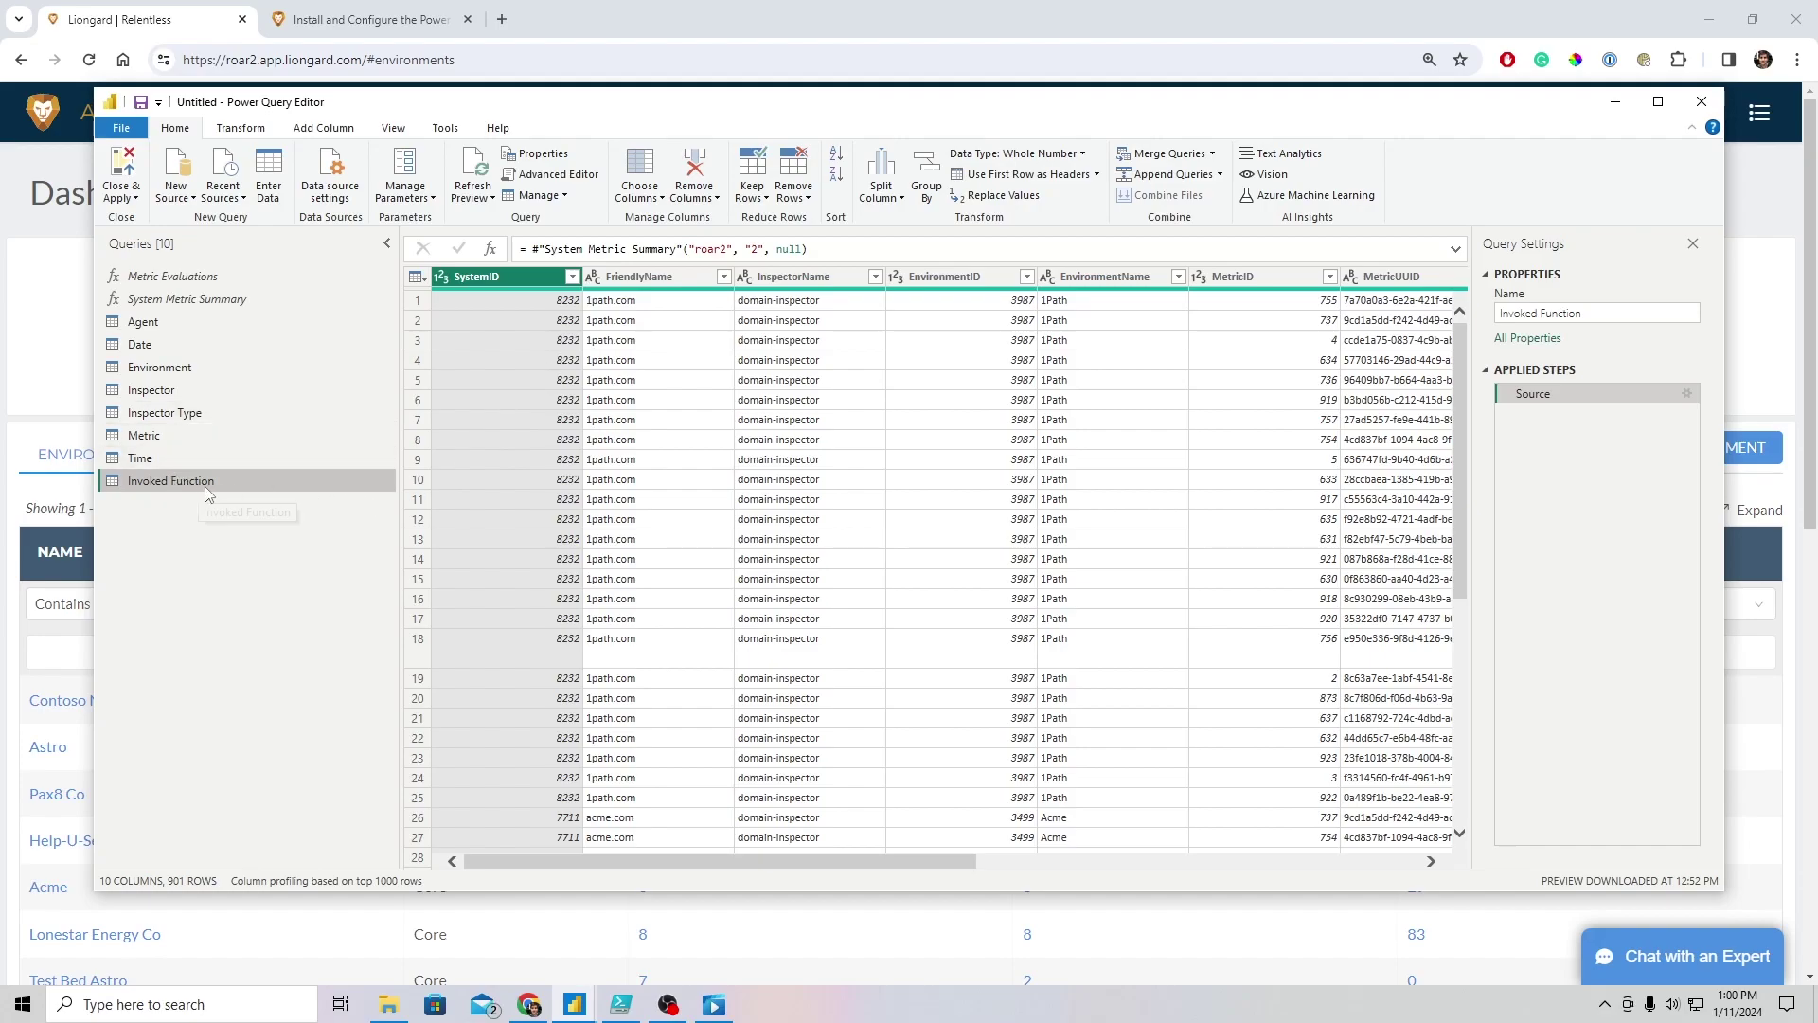
View the Invoked Function query's M code in the Advanced Editor without changing it, and rename the query Domain Inspector Data
{"action": "left_click", "coordinate": [558, 175]}
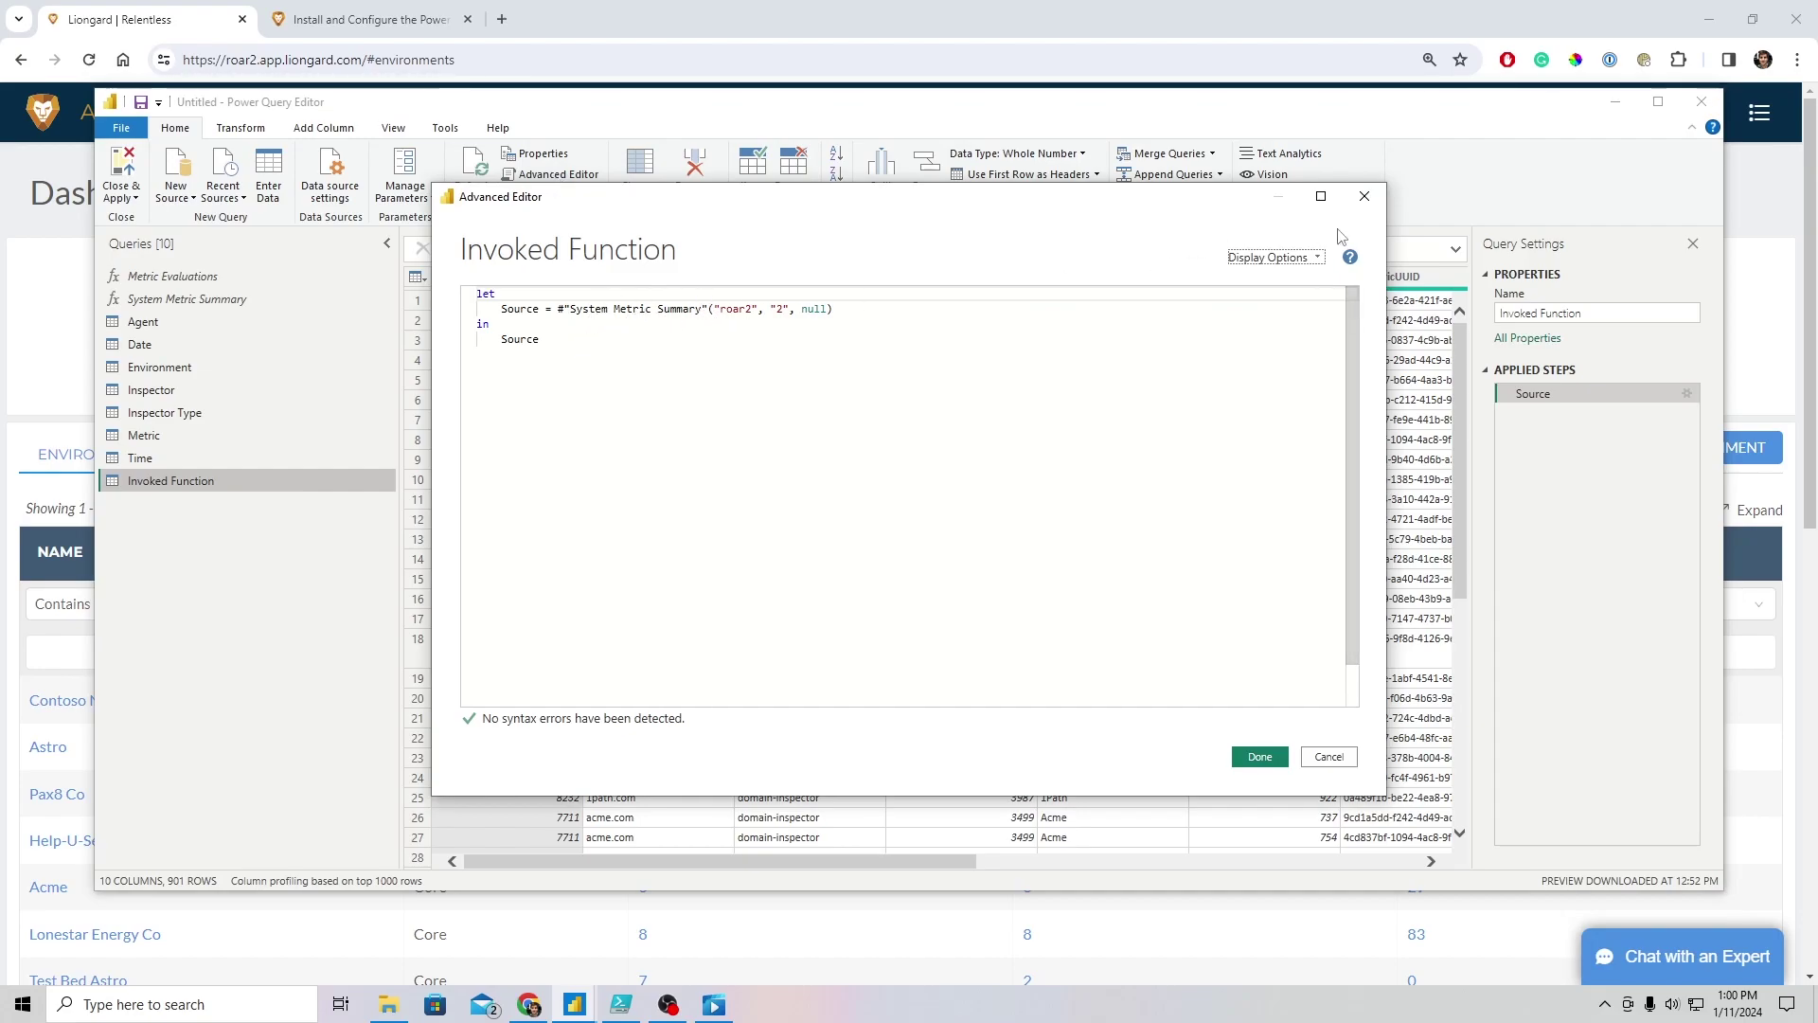
{"action": "left_click", "coordinate": [1365, 196]}
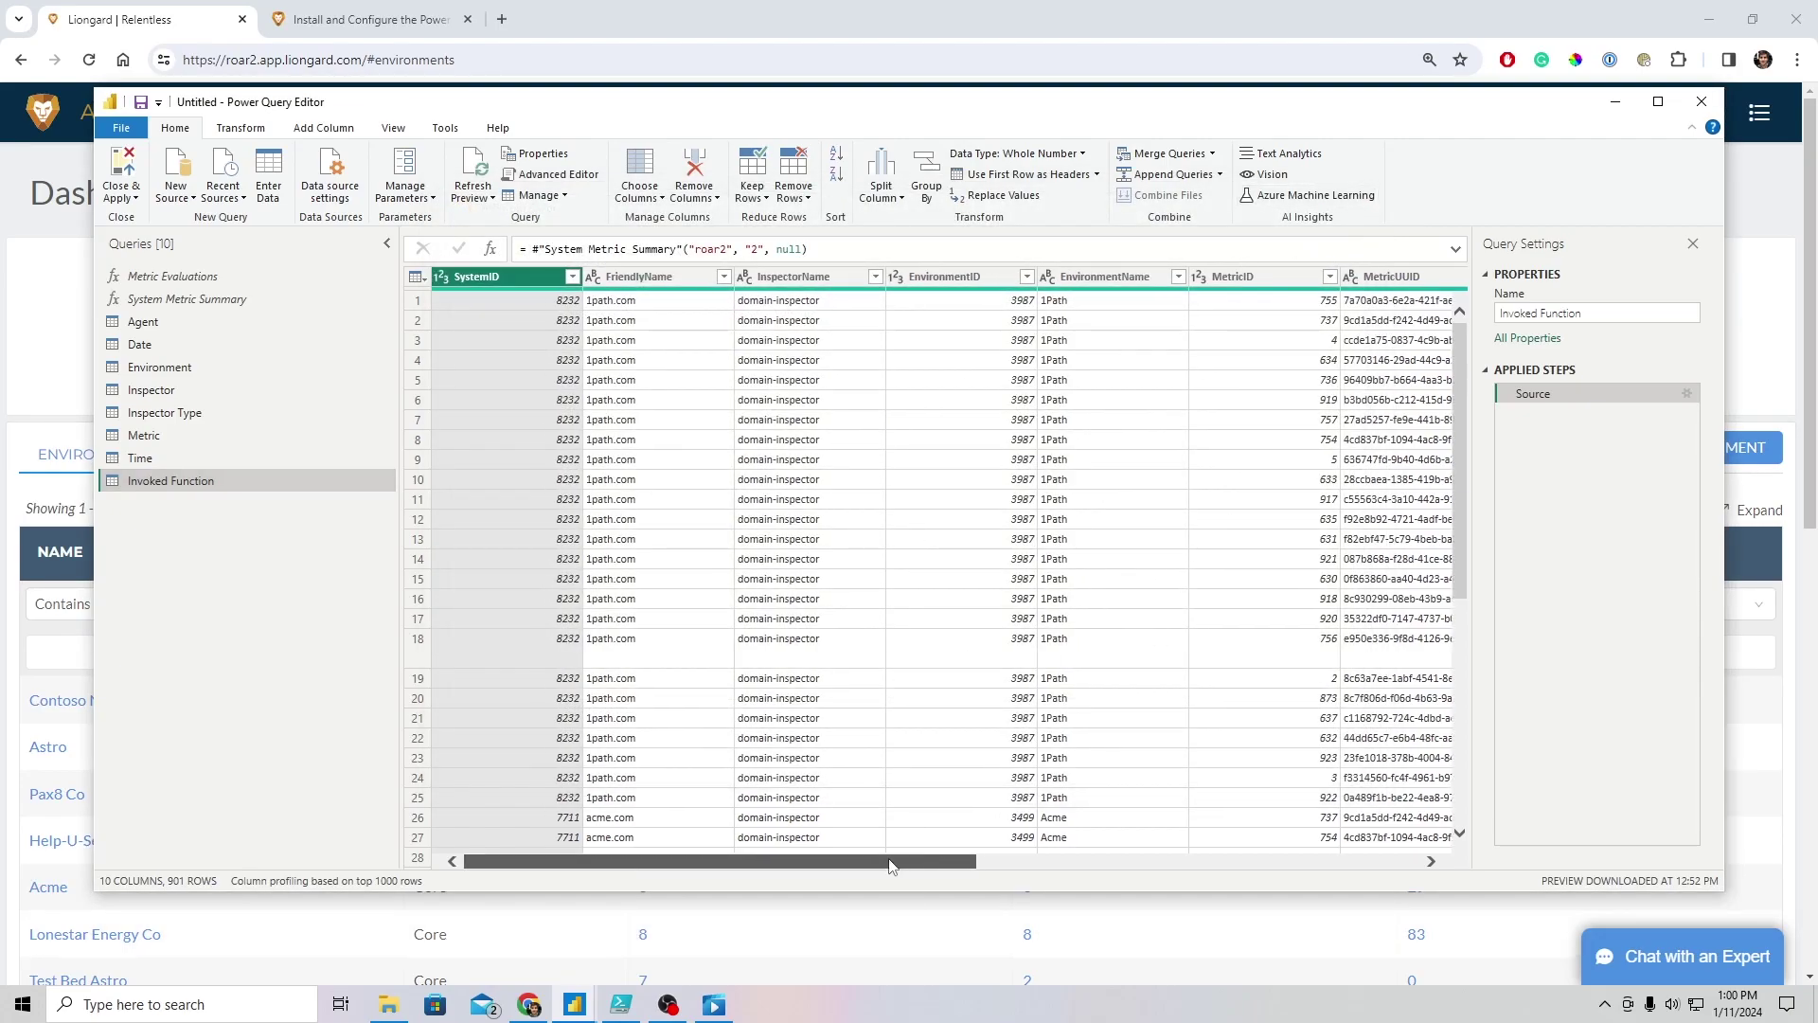
{"action": "right_click", "coordinate": [171, 483]}
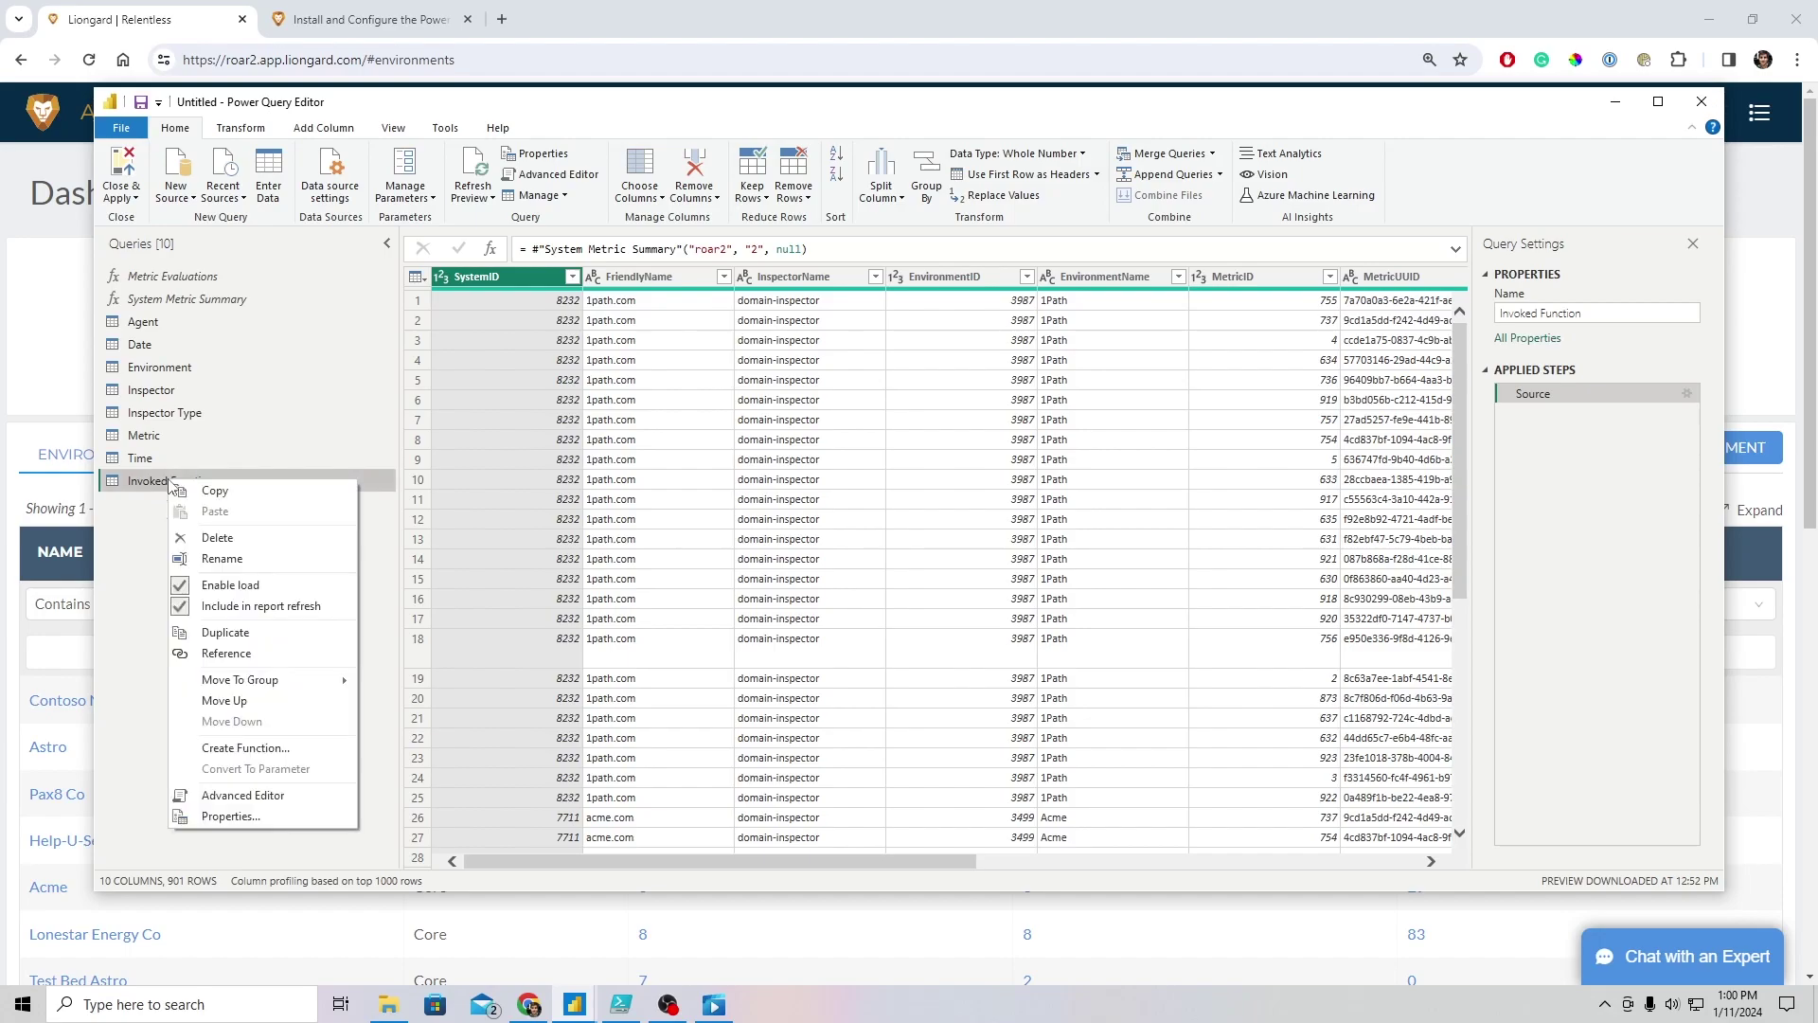
{"action": "left_click", "coordinate": [244, 556]}
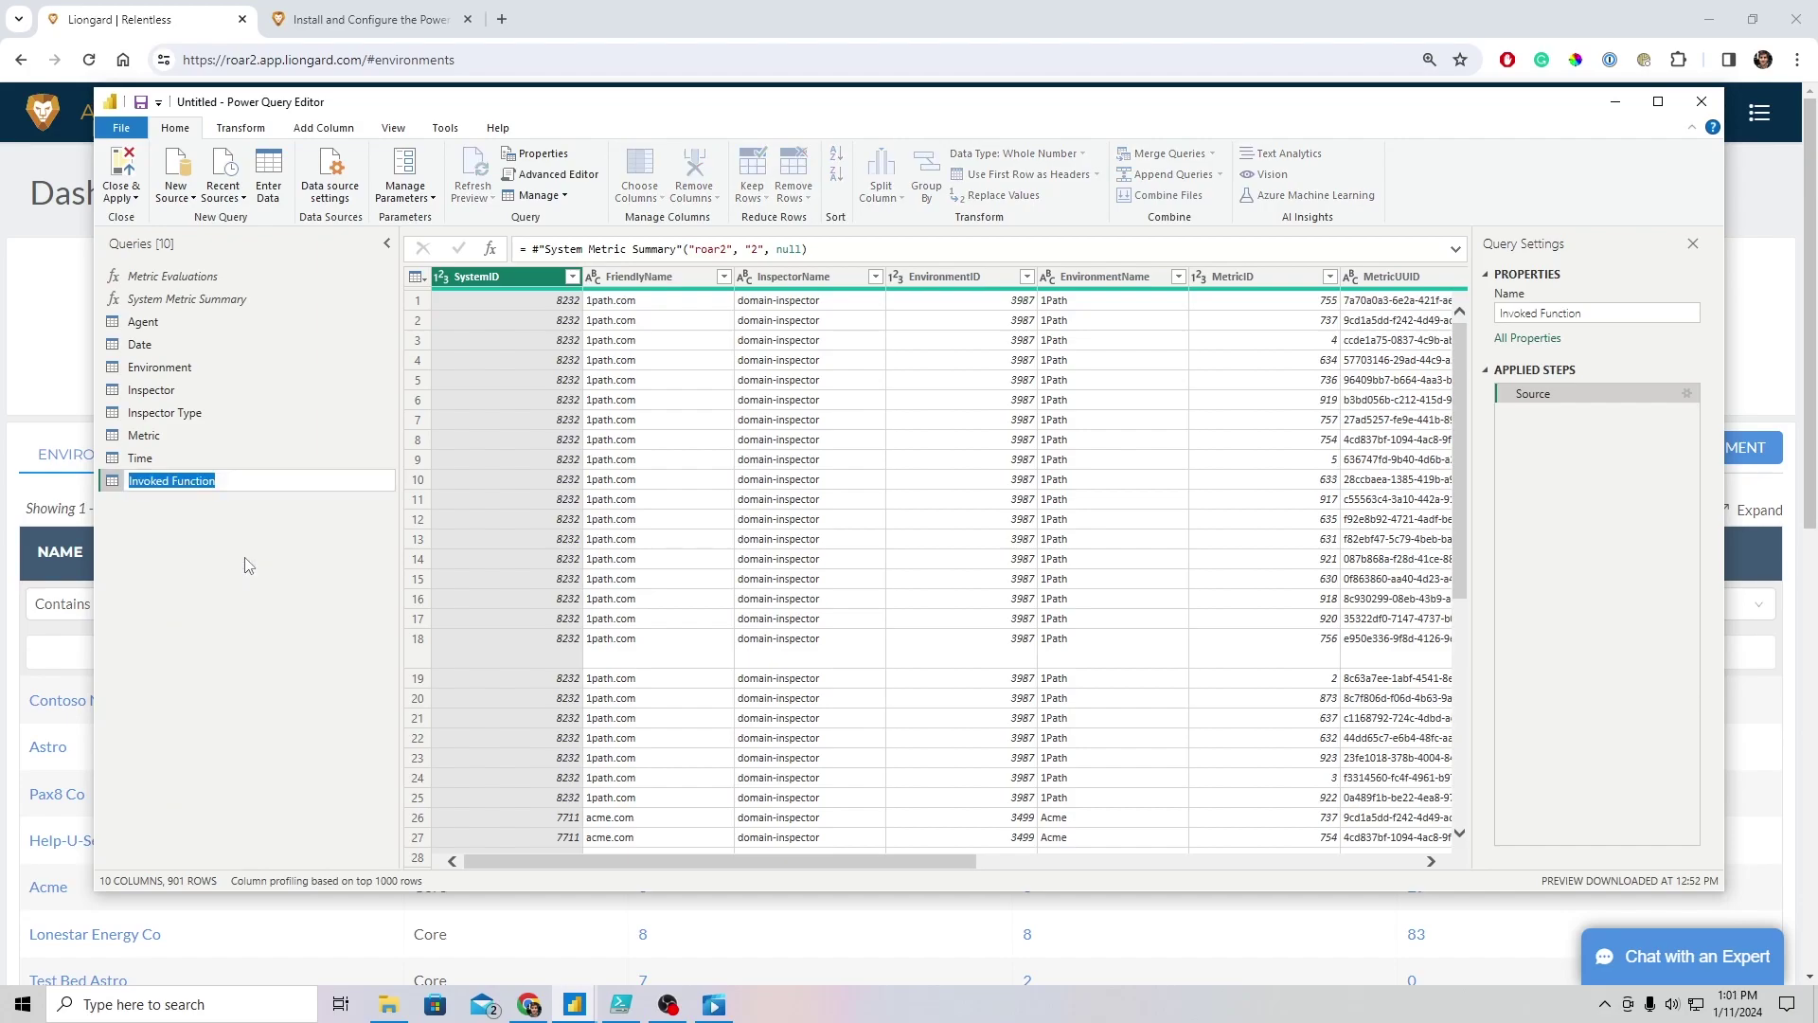
{"action": "type", "text": "Domain Inspector Data"}
{"action": "key", "text": "Return"}
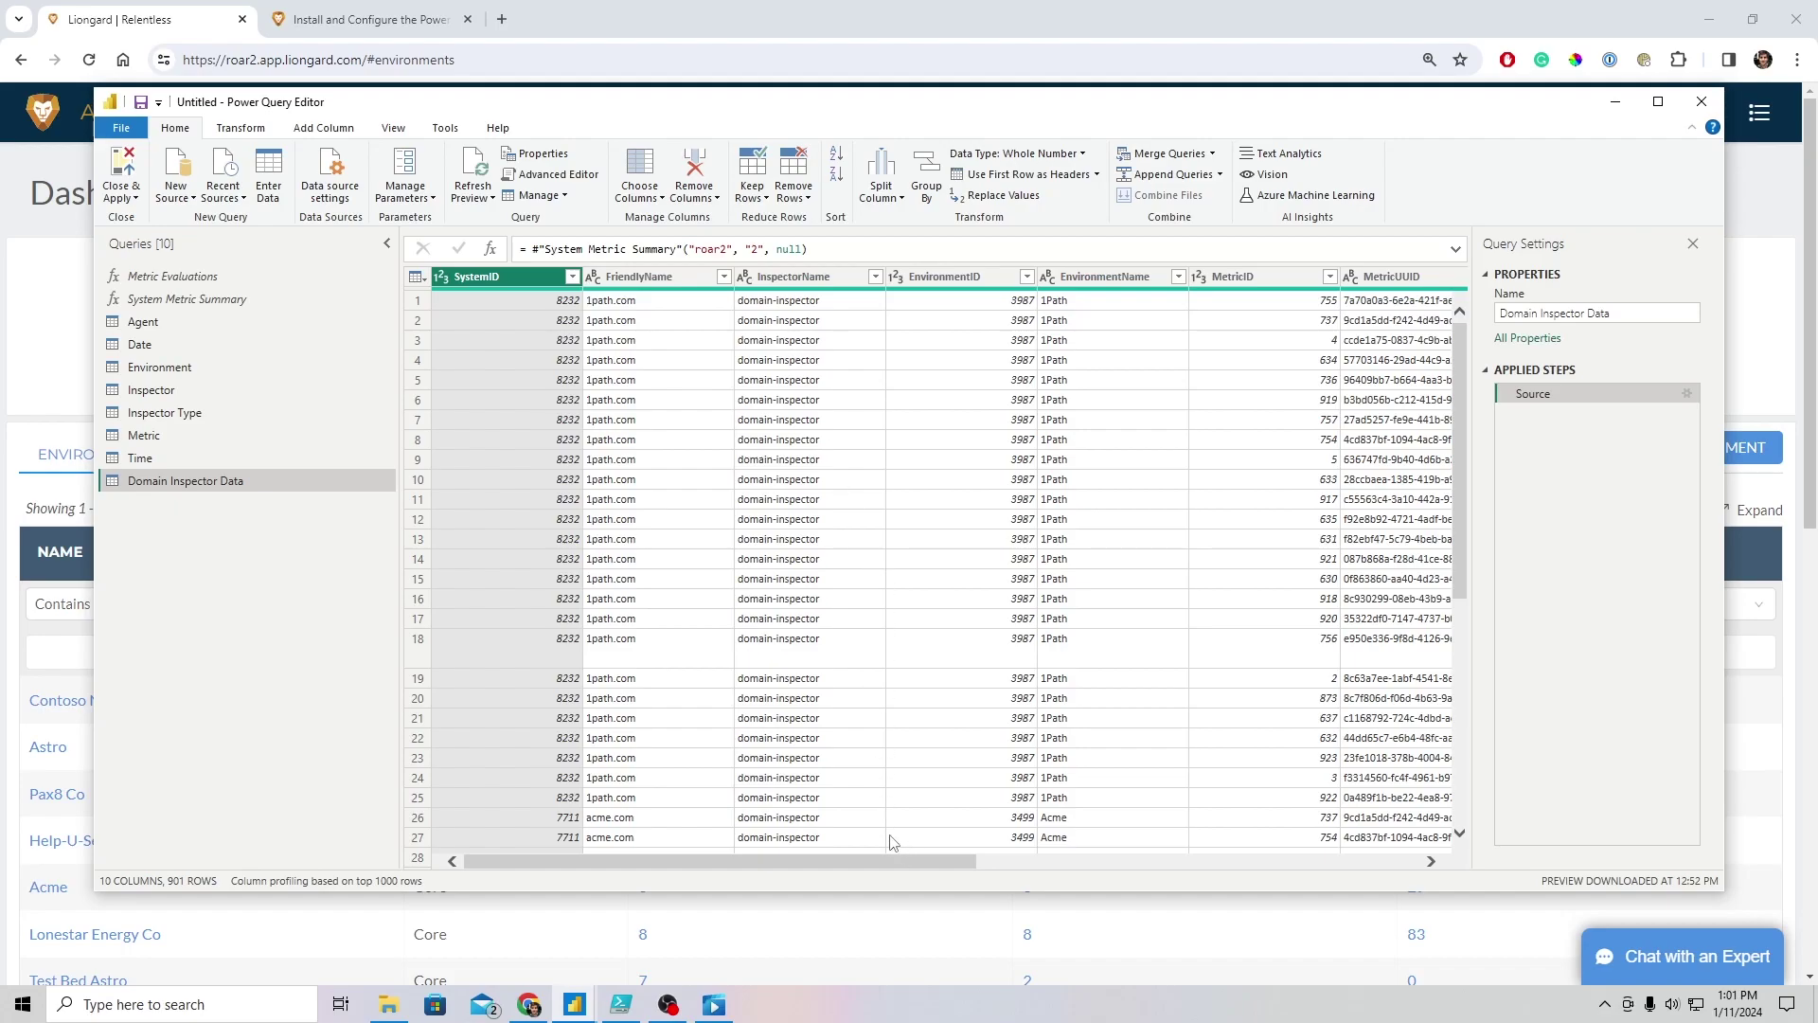
Check the query's metric names and values, then in Chrome filter Liongard's Metrics admin page by inspector "domain" and review the Display settings
{"action": "left_click_drag", "start_coordinate": [905, 866], "coordinate": [1387, 839]}
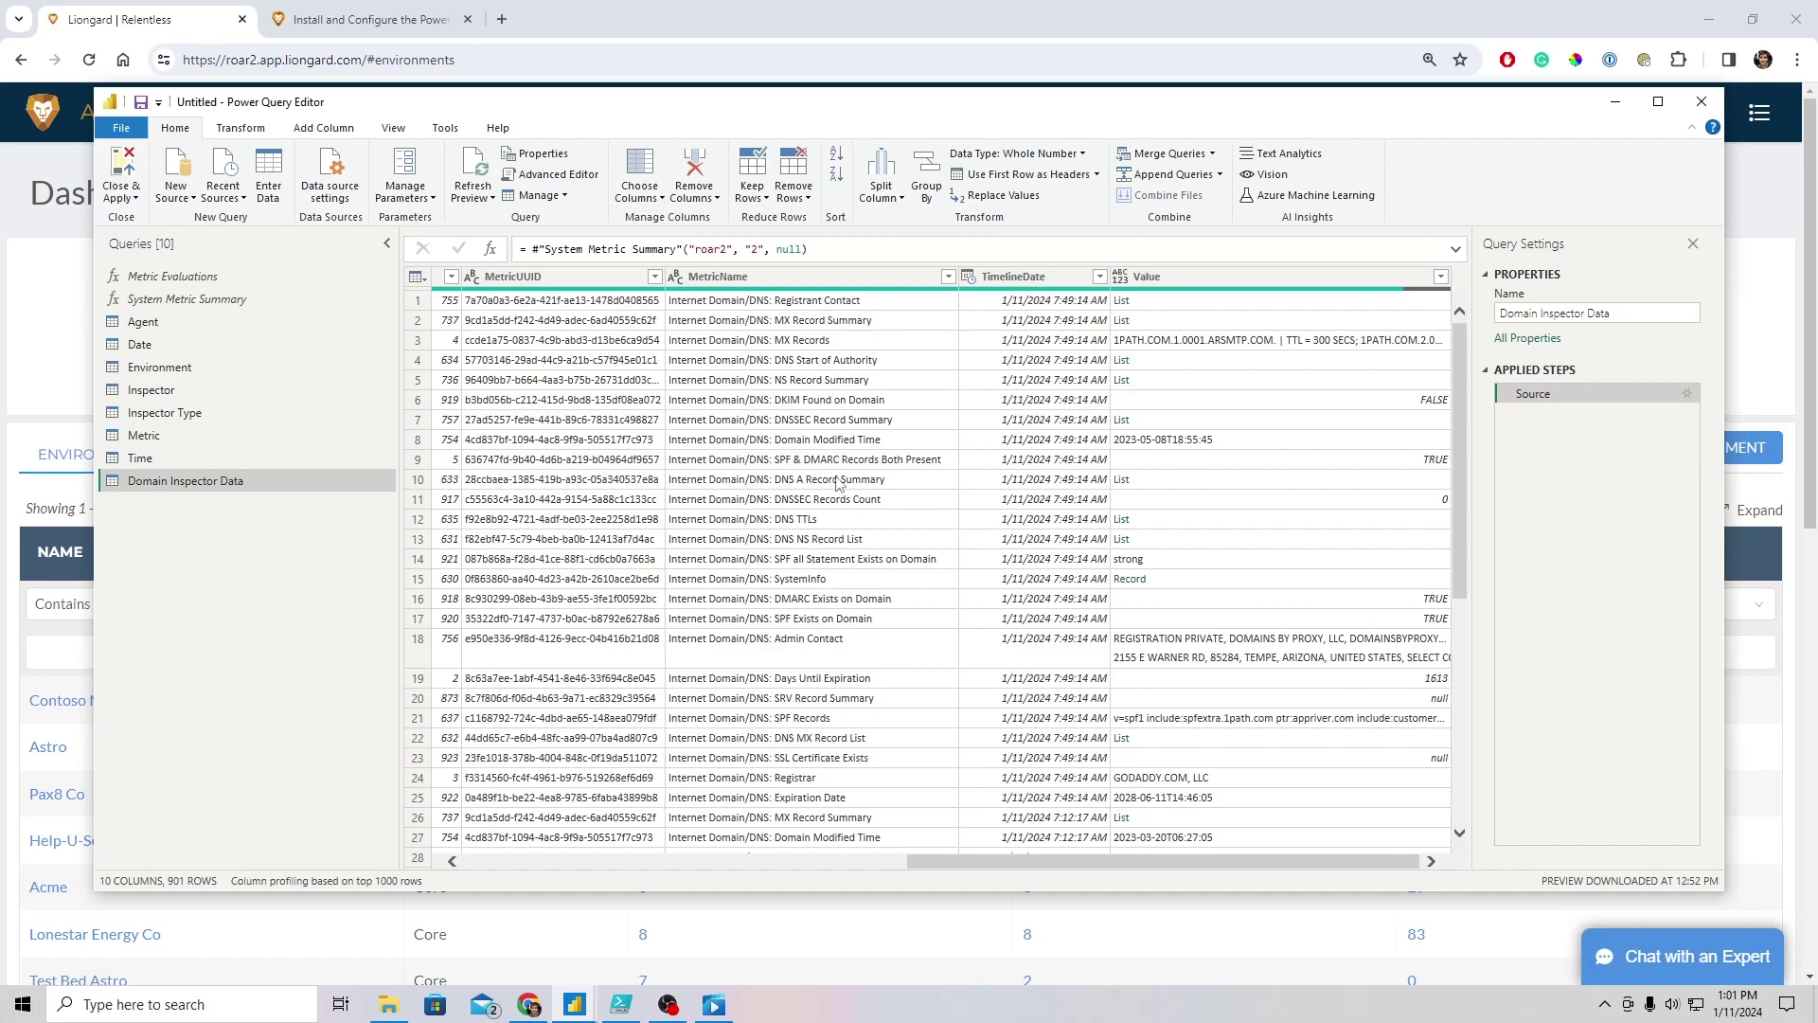
{"action": "left_click", "coordinate": [190, 24]}
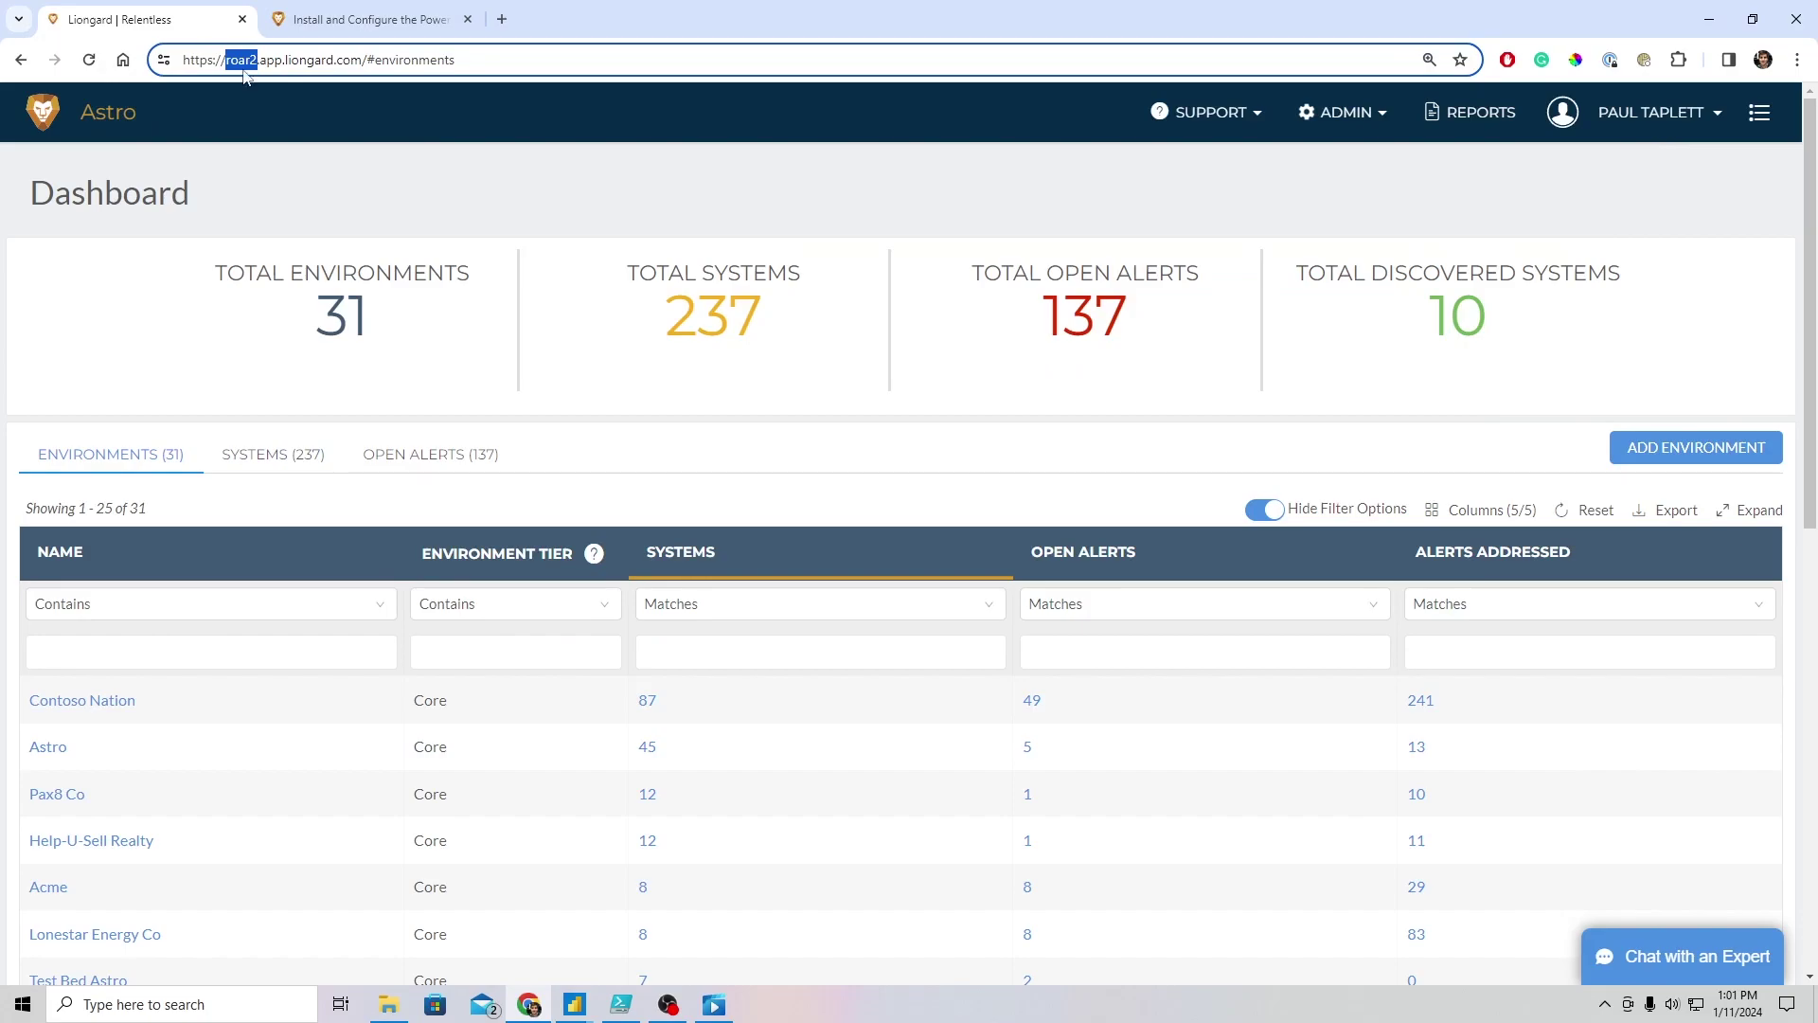
{"action": "left_click", "coordinate": [1390, 116]}
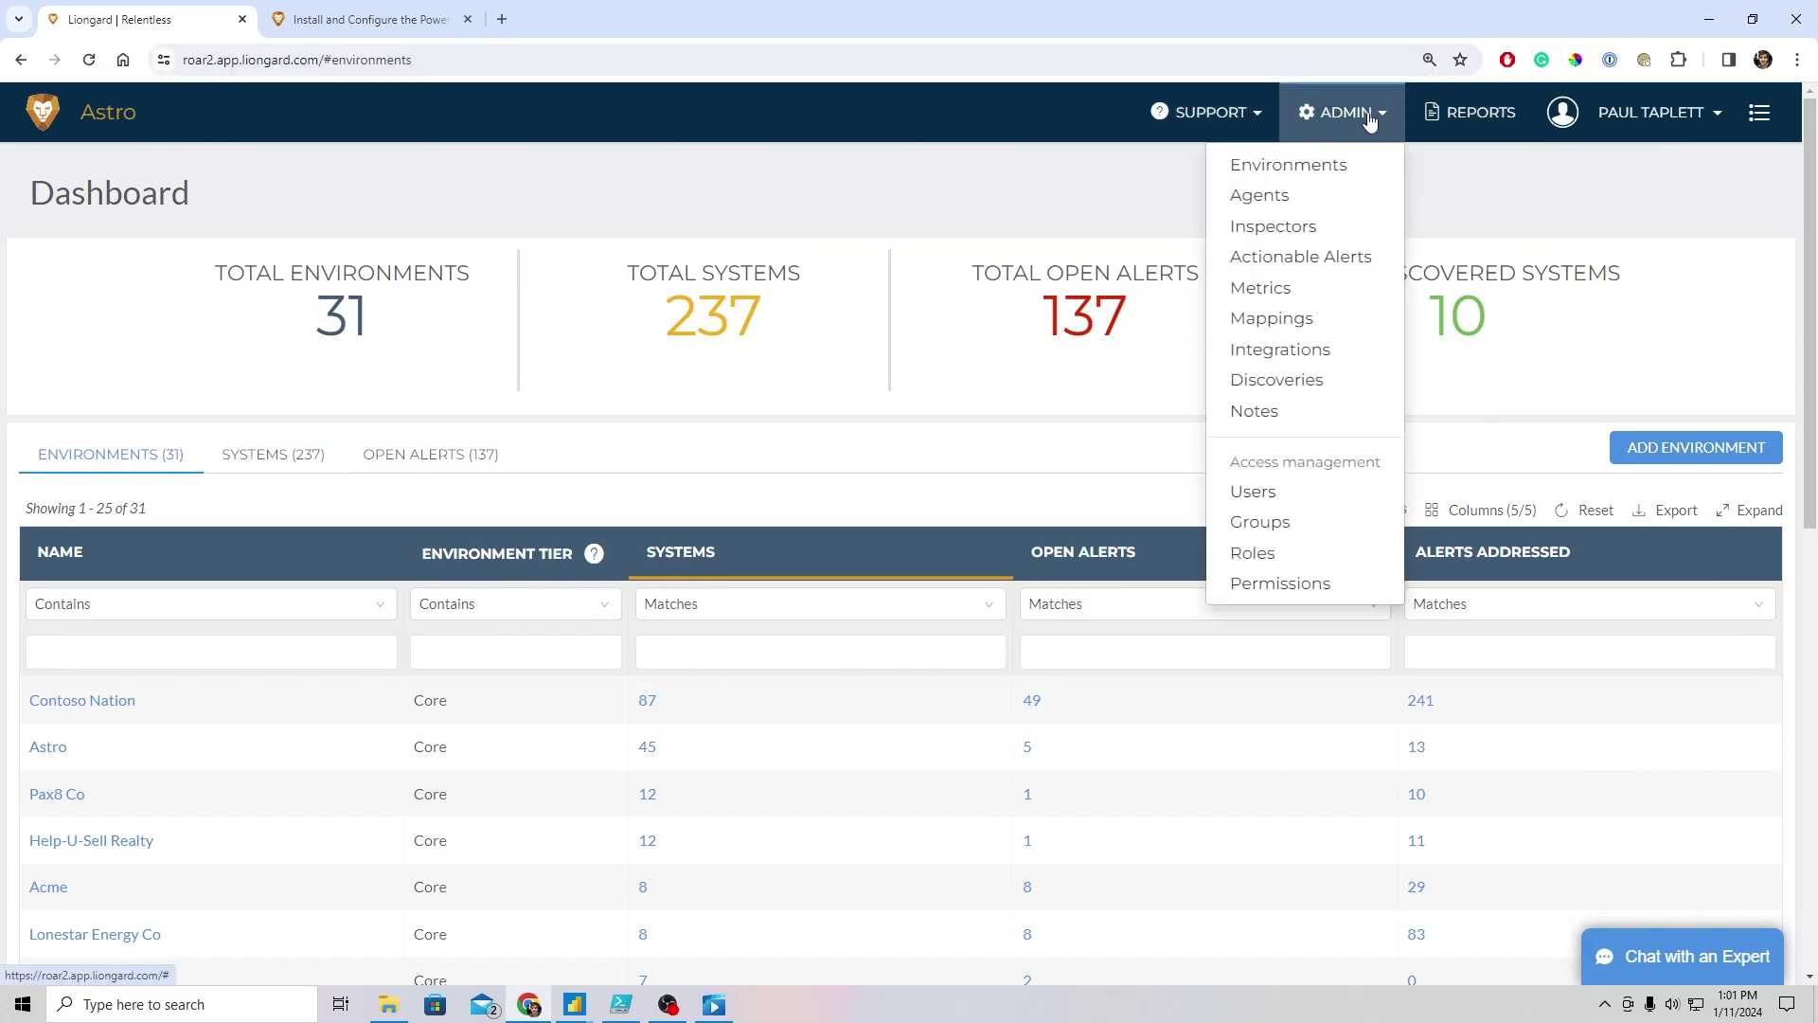
{"action": "left_click", "coordinate": [1271, 294]}
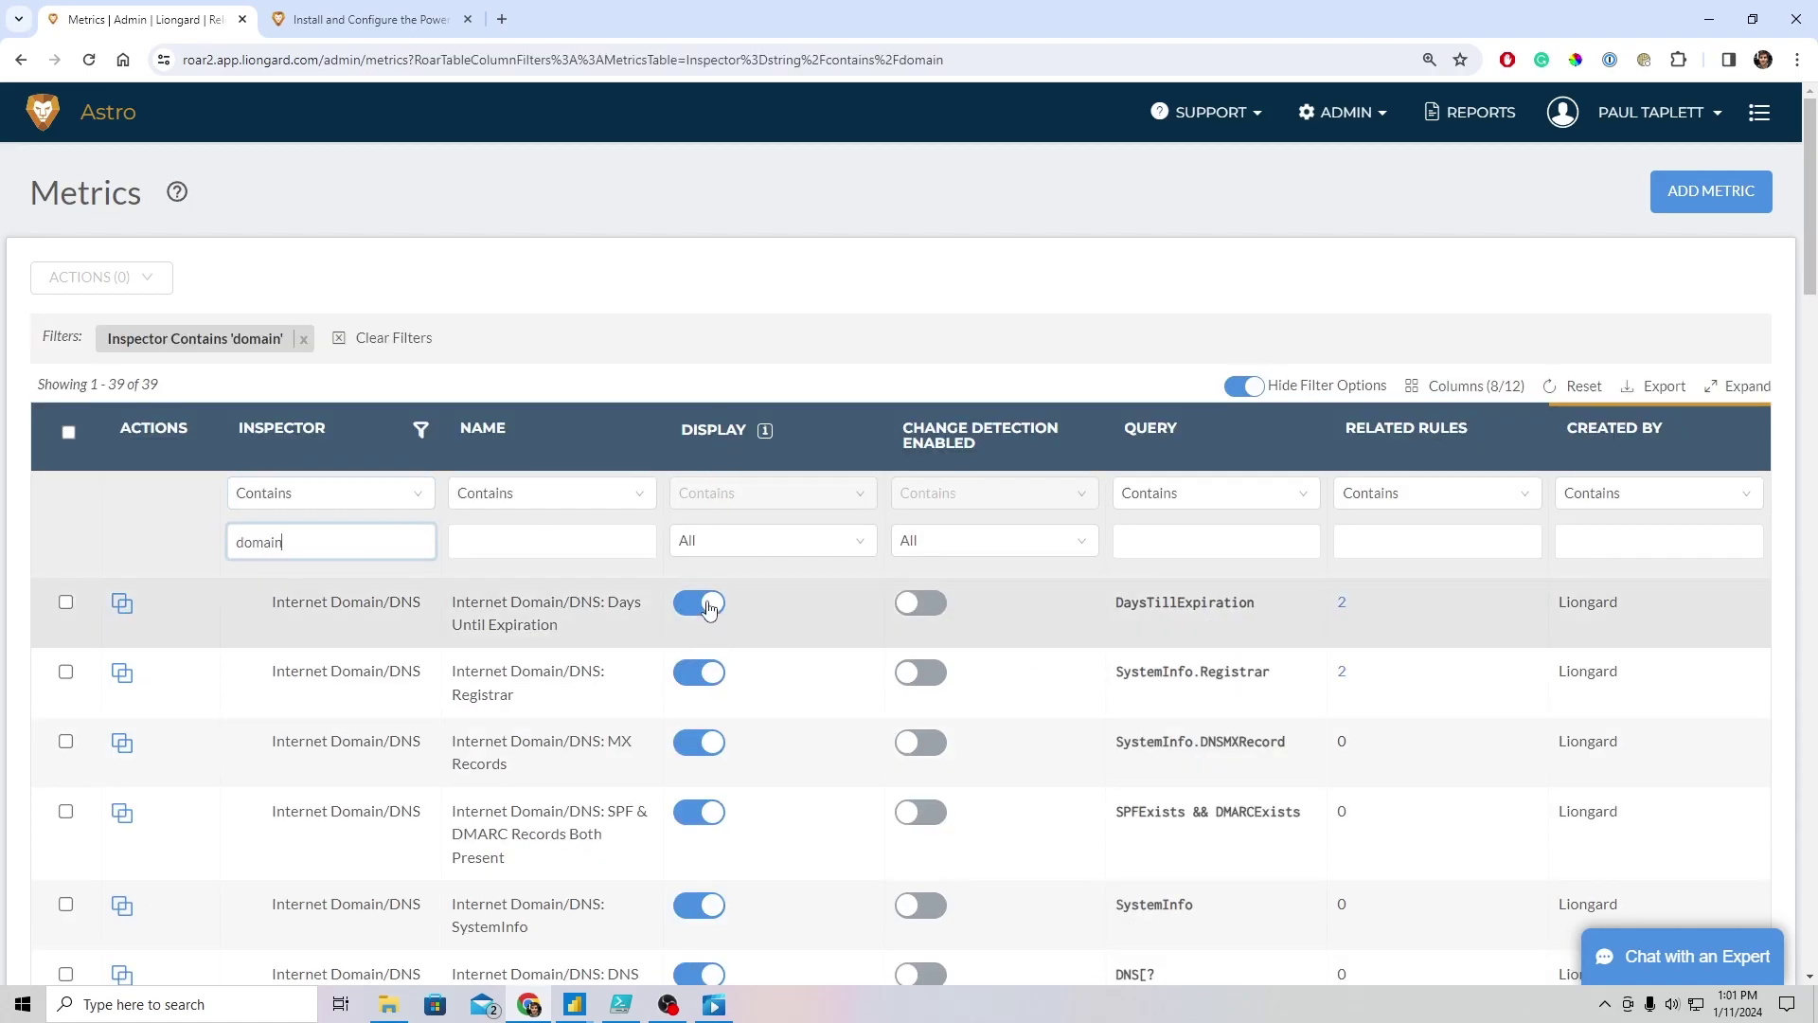
{"action": "scroll", "coordinate": [694, 609], "scroll_direction": "down", "scroll_amount": 2}
{"action": "scroll", "coordinate": [692, 608], "scroll_direction": "down", "scroll_amount": 6}
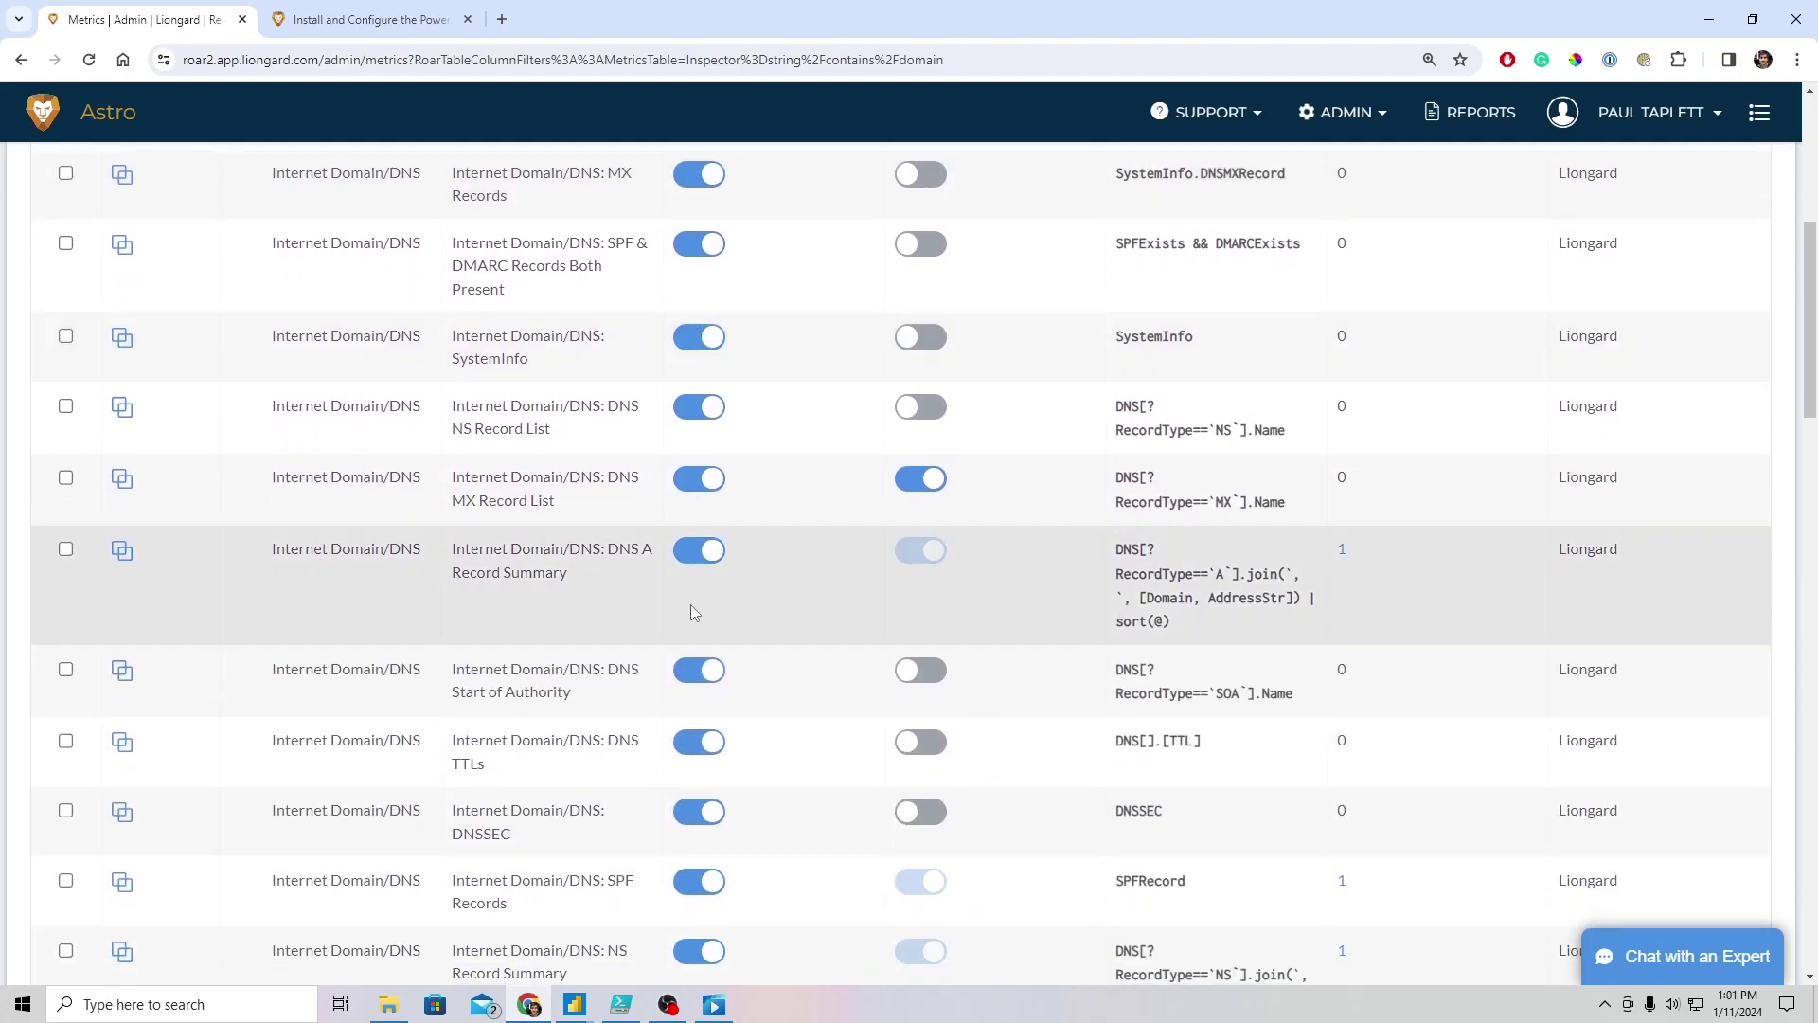
{"action": "scroll", "coordinate": [693, 647], "scroll_direction": "down", "scroll_amount": 3}
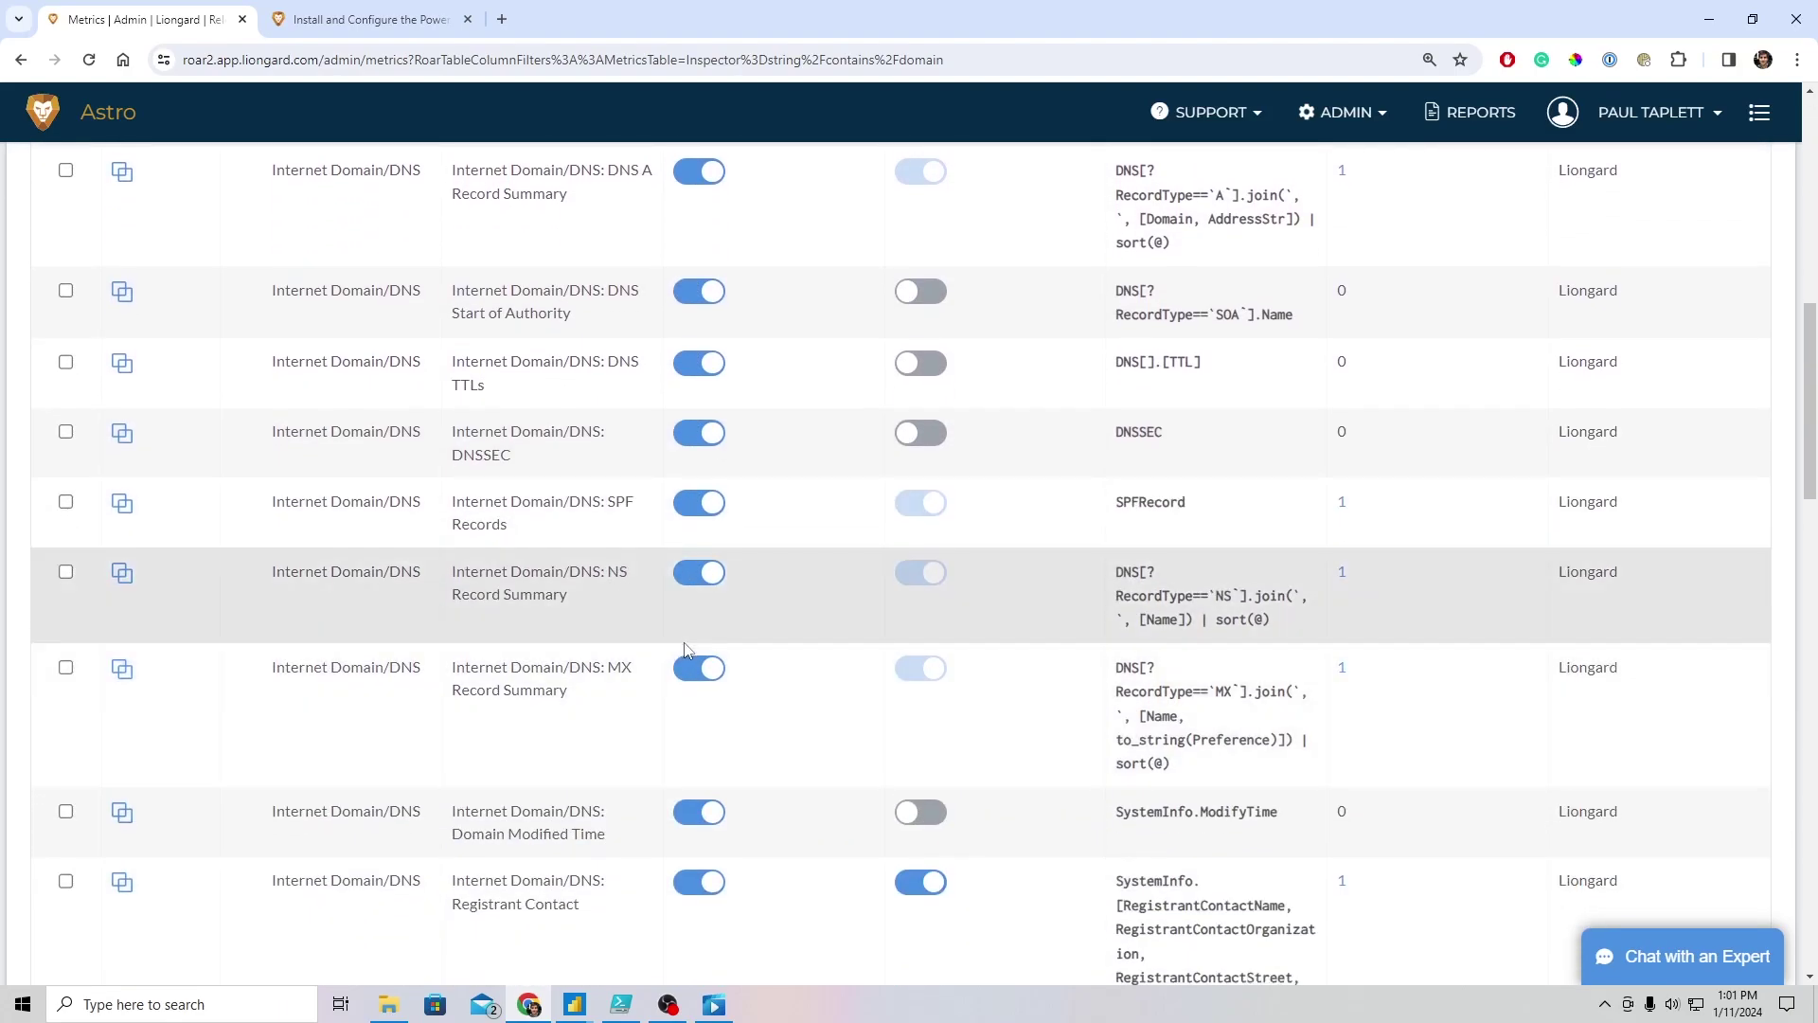
{"action": "scroll", "coordinate": [705, 709], "scroll_direction": "up", "scroll_amount": 6}
{"action": "scroll", "coordinate": [705, 718], "scroll_direction": "up", "scroll_amount": 4}
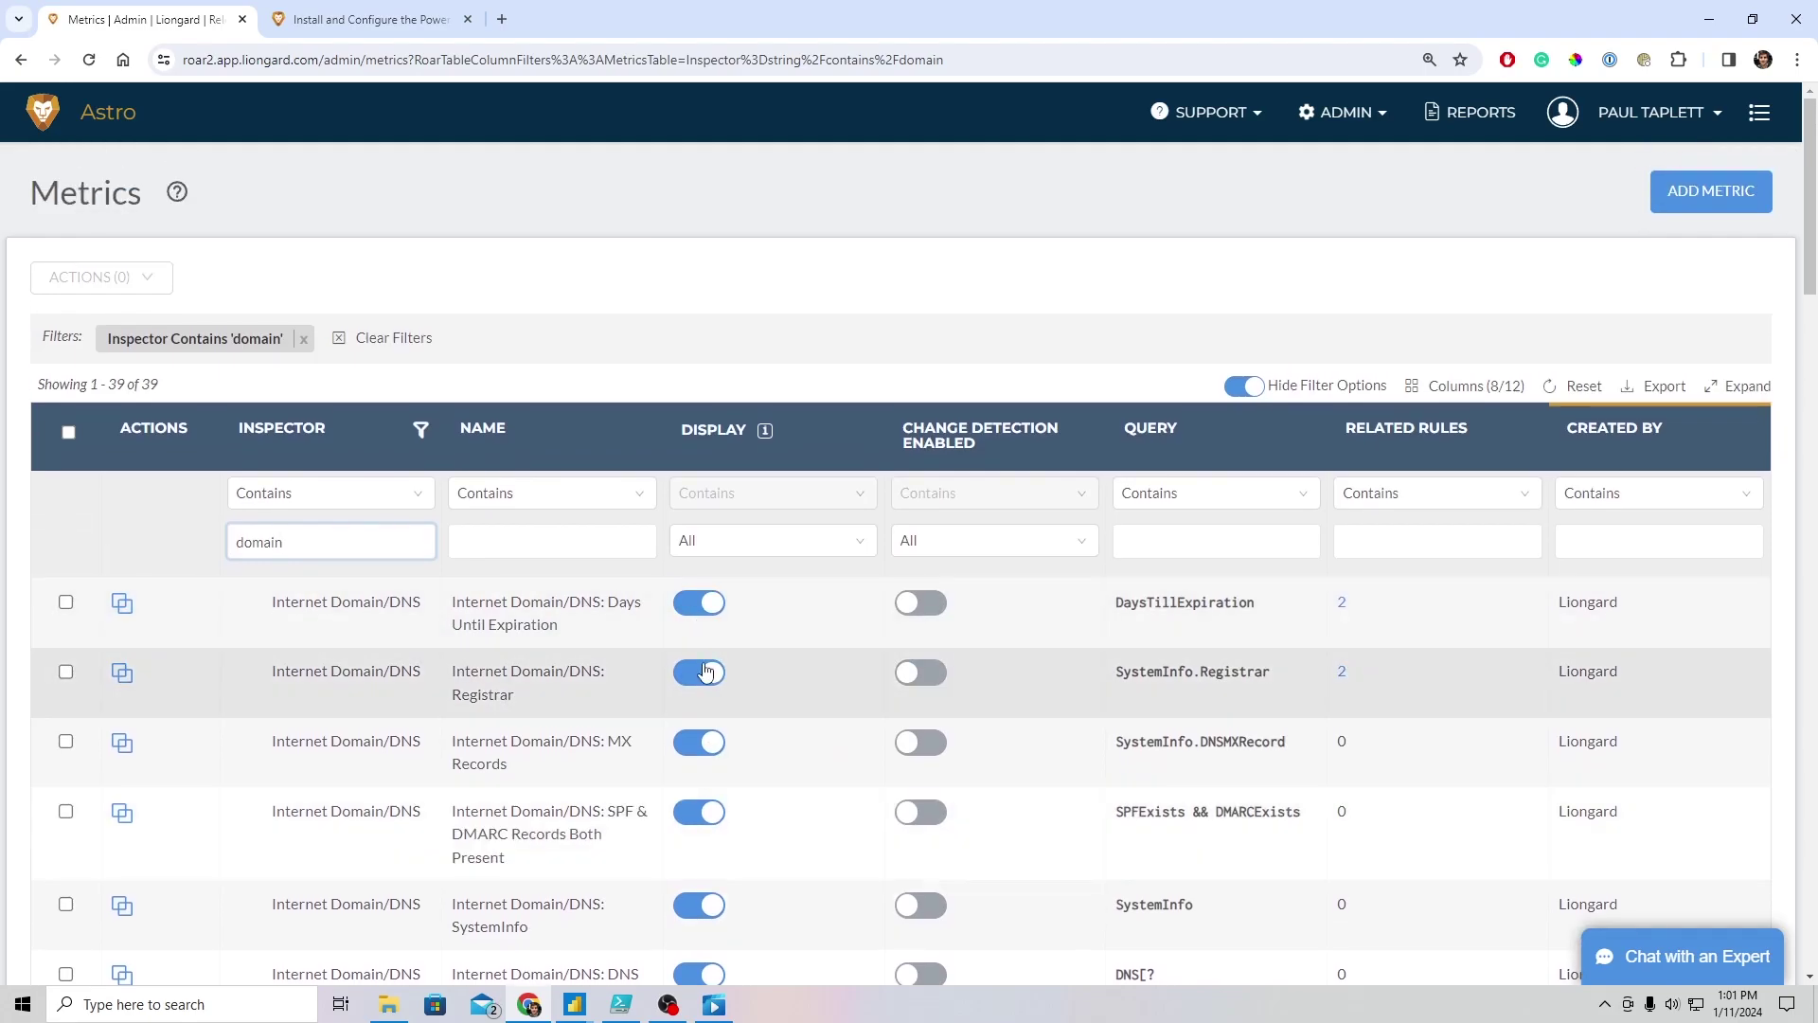
Switch back to the Power Query Editor and review the systems, friendly names and environments in the Domain Inspector Data query
{"action": "left_click", "coordinate": [574, 1003]}
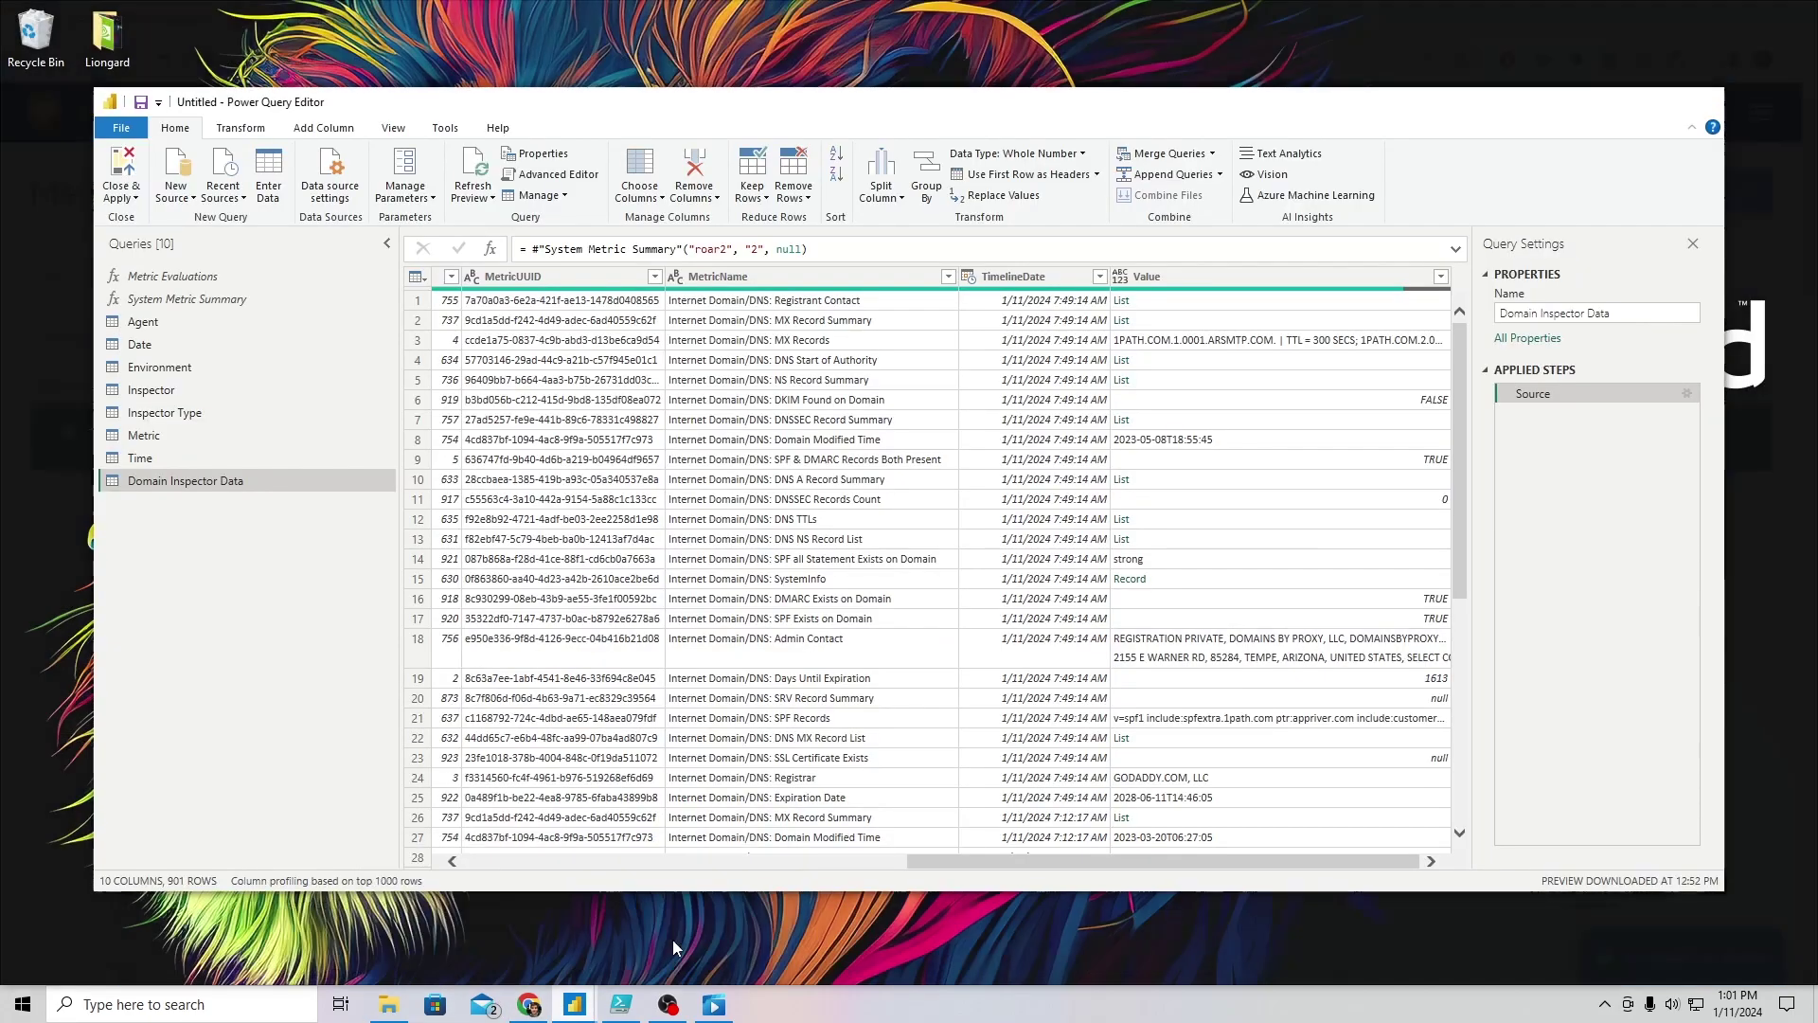
{"action": "left_click", "coordinate": [673, 940]}
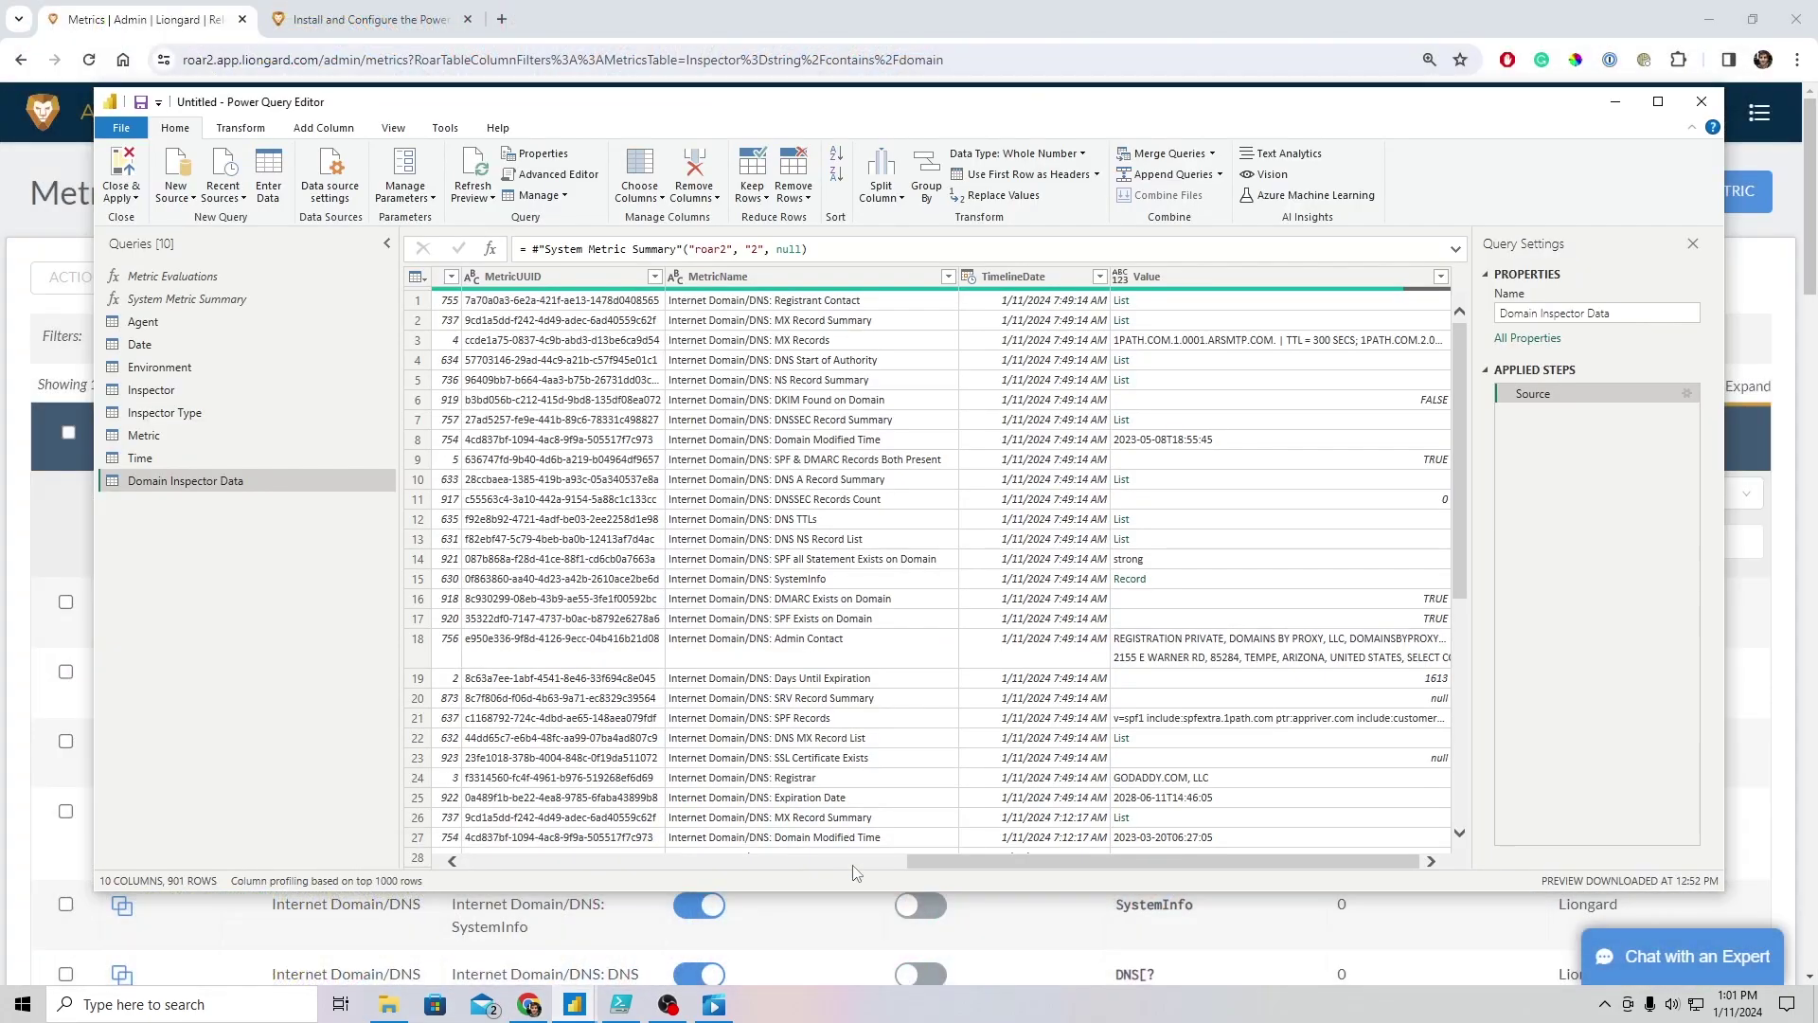
{"action": "mouse_move", "coordinate": [962, 870]}
{"action": "left_mouse_down"}
{"action": "mouse_move", "coordinate": [838, 869]}
{"action": "mouse_move", "coordinate": [962, 869]}
{"action": "left_mouse_up"}
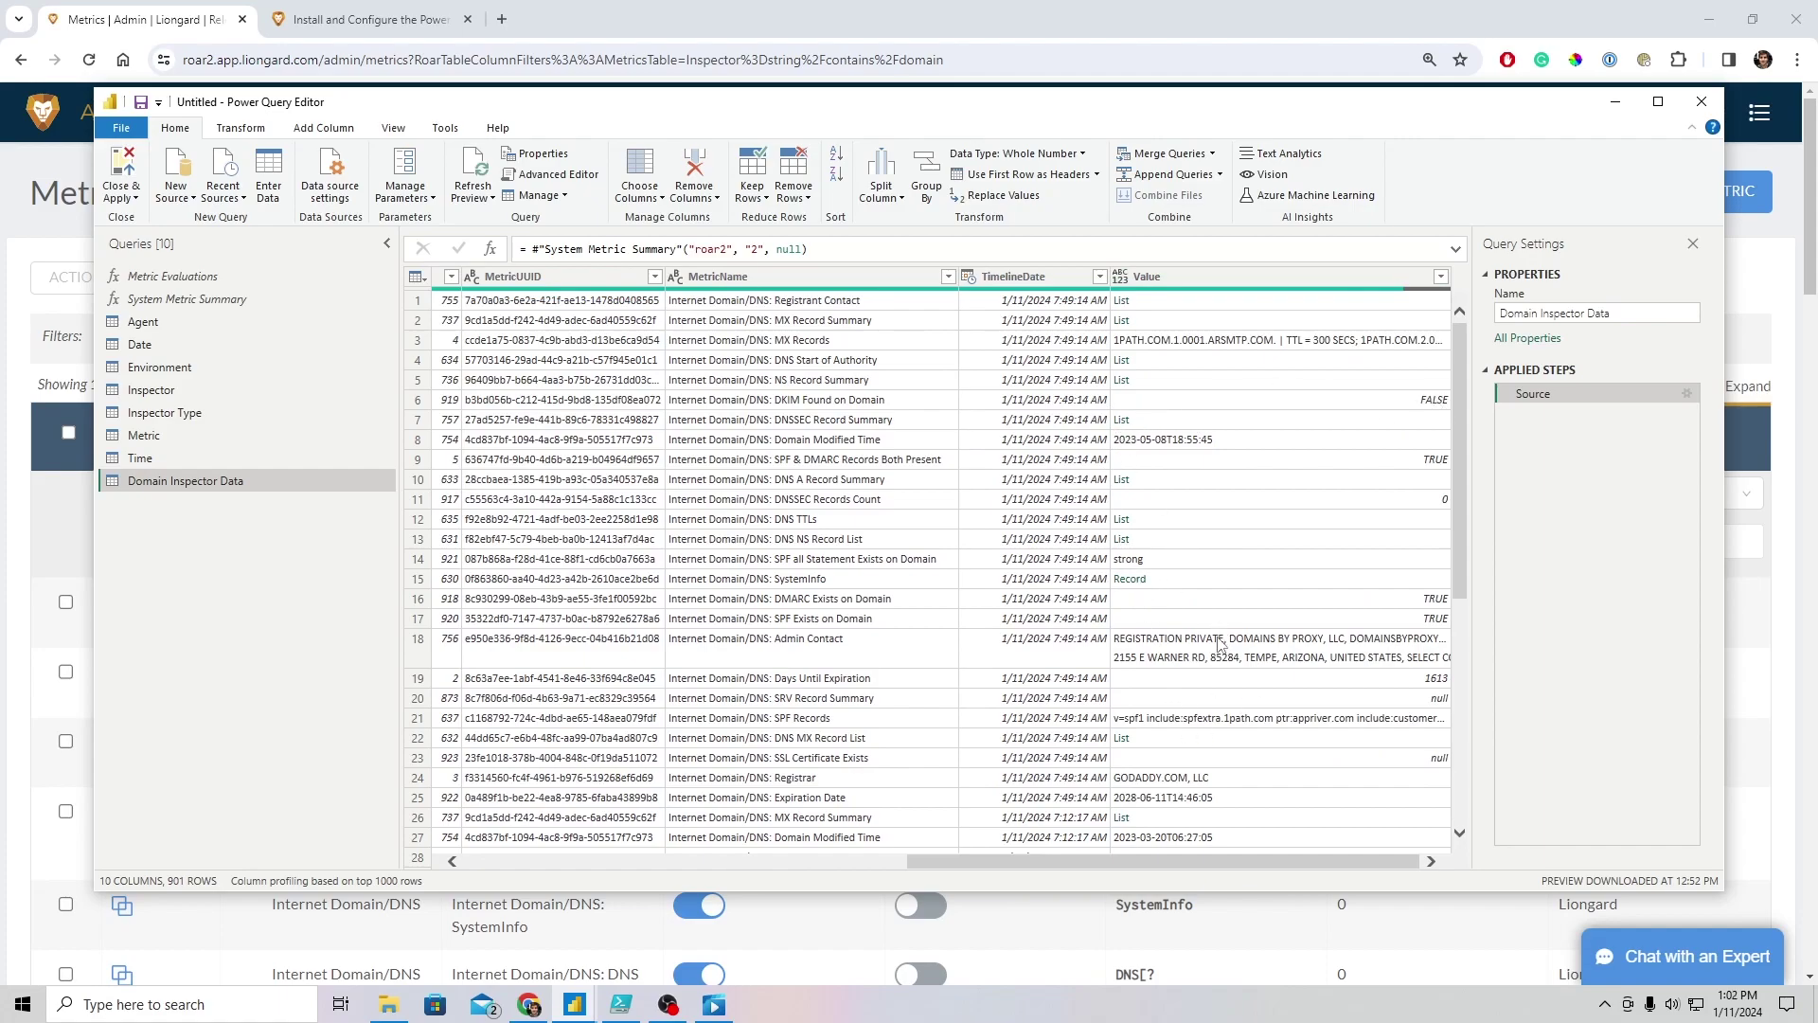
{"action": "scroll", "coordinate": [1202, 674], "scroll_direction": "down", "scroll_amount": 6}
{"action": "left_click_drag", "start_coordinate": [1003, 861], "coordinate": [561, 862]}
{"action": "scroll", "coordinate": [785, 670], "scroll_direction": "up", "scroll_amount": 3}
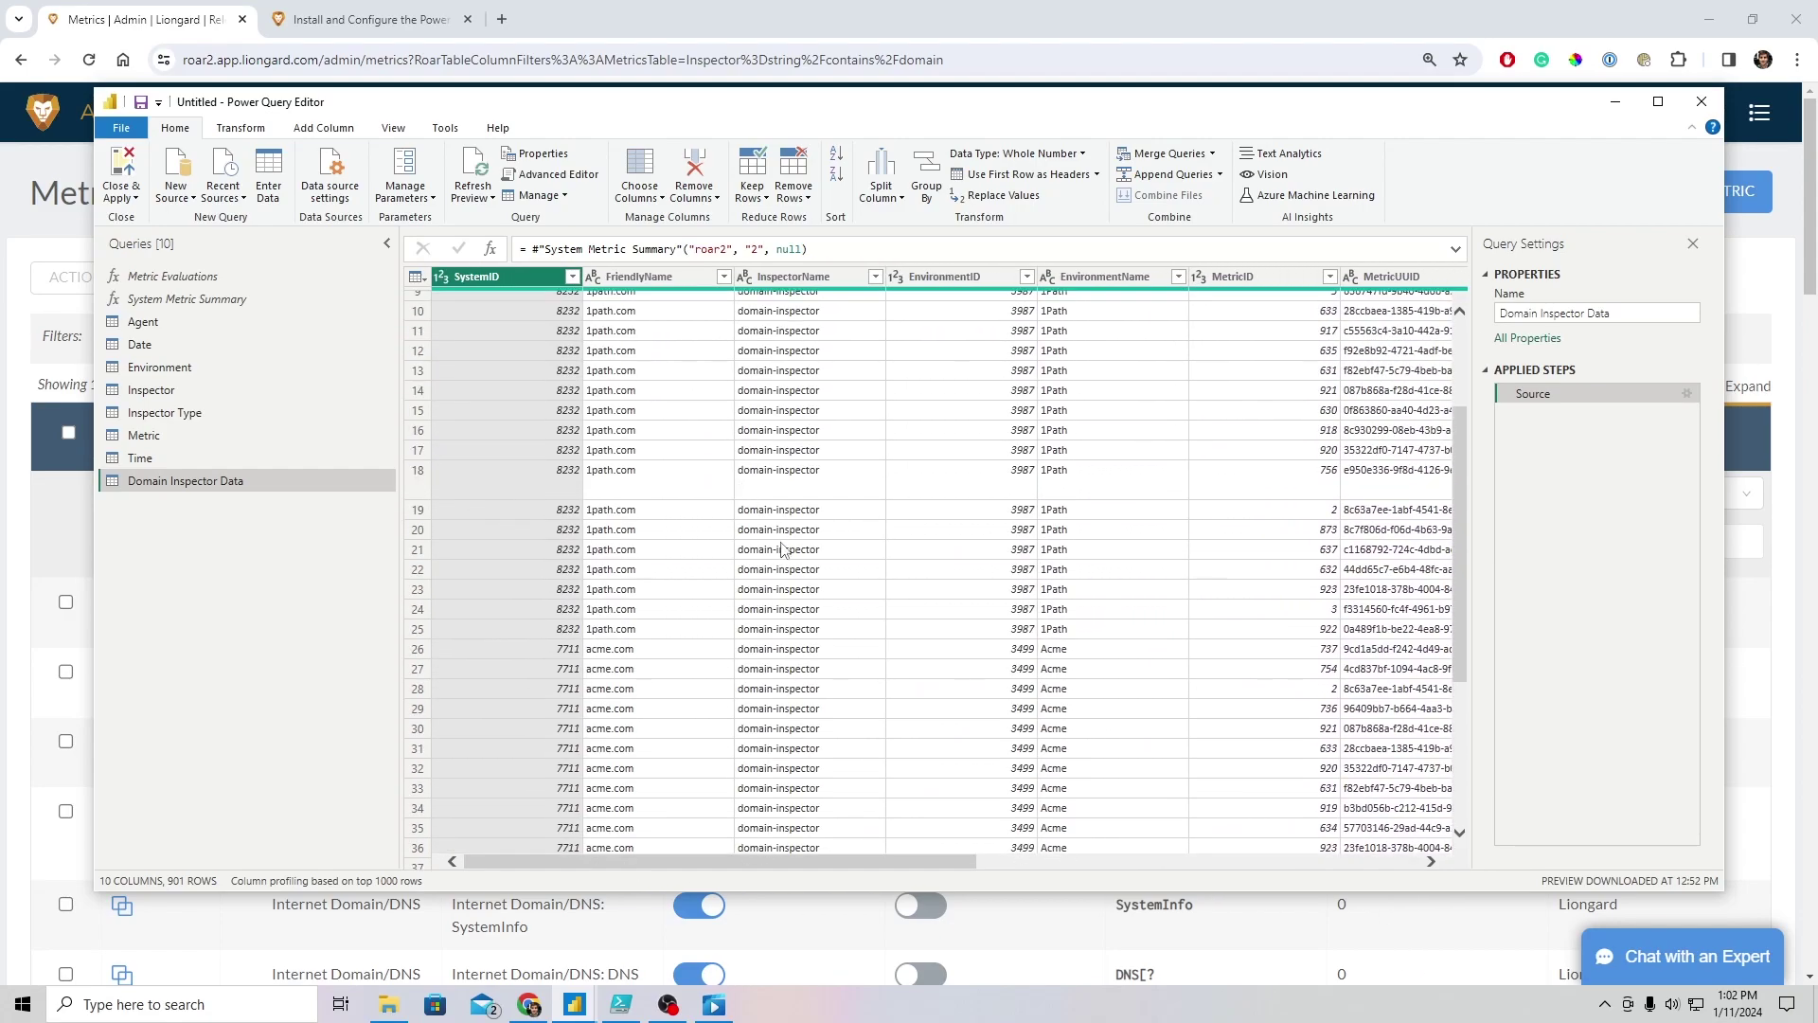
{"action": "scroll", "coordinate": [785, 563], "scroll_direction": "up", "scroll_amount": 2}
{"action": "scroll", "coordinate": [1136, 544], "scroll_direction": "up", "scroll_amount": 2}
{"action": "scroll", "coordinate": [1137, 551], "scroll_direction": "down", "scroll_amount": 1}
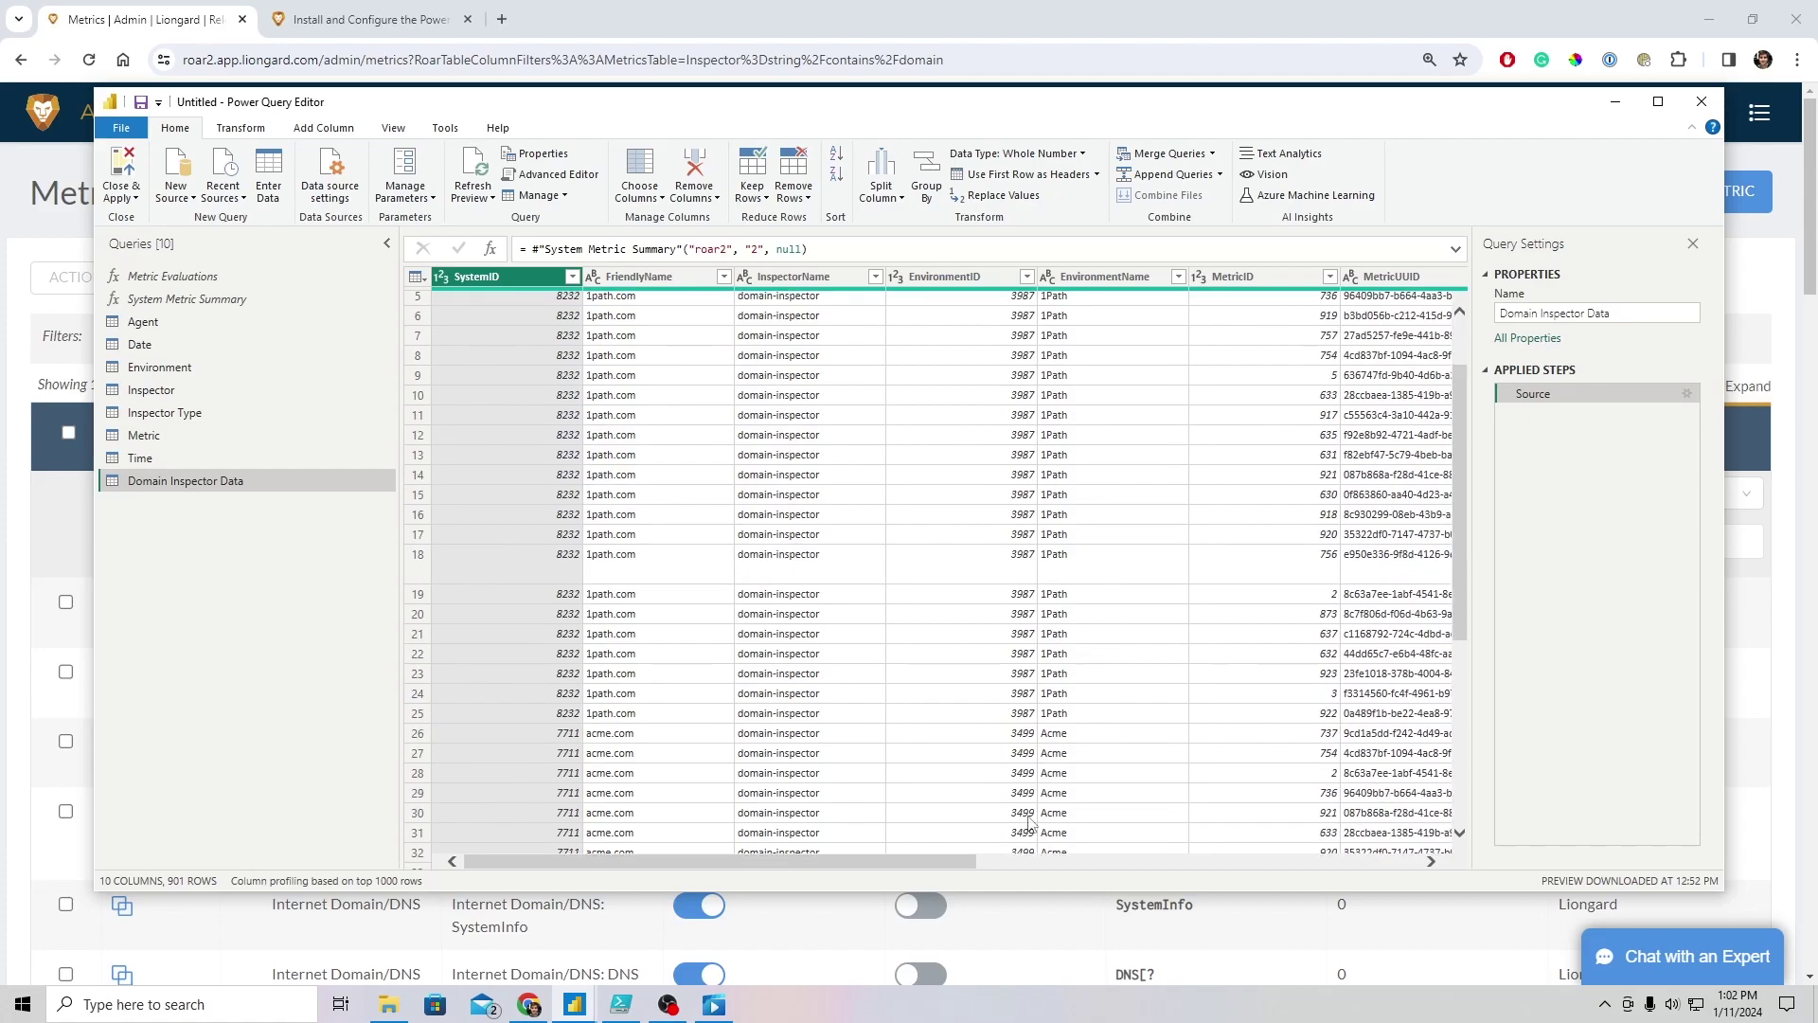
{"action": "scroll", "coordinate": [663, 470], "scroll_direction": "up", "scroll_amount": 1}
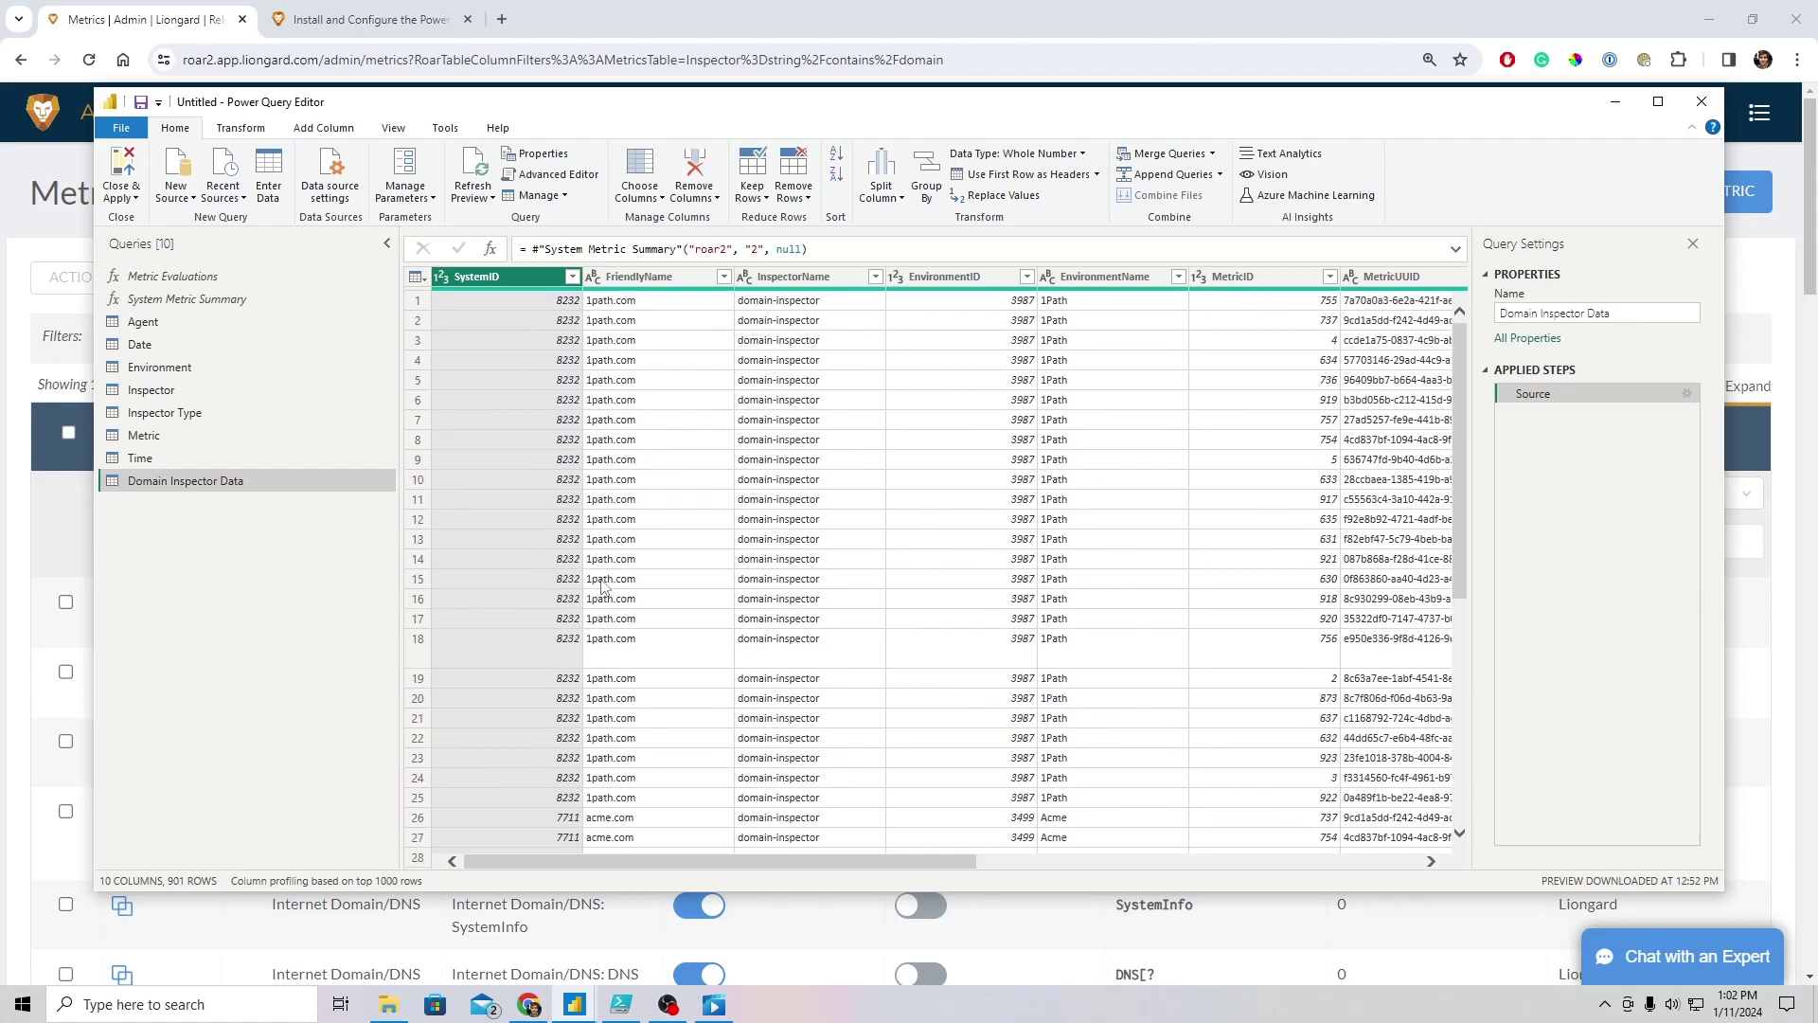
{"action": "scroll", "coordinate": [609, 696], "scroll_direction": "down", "scroll_amount": 4}
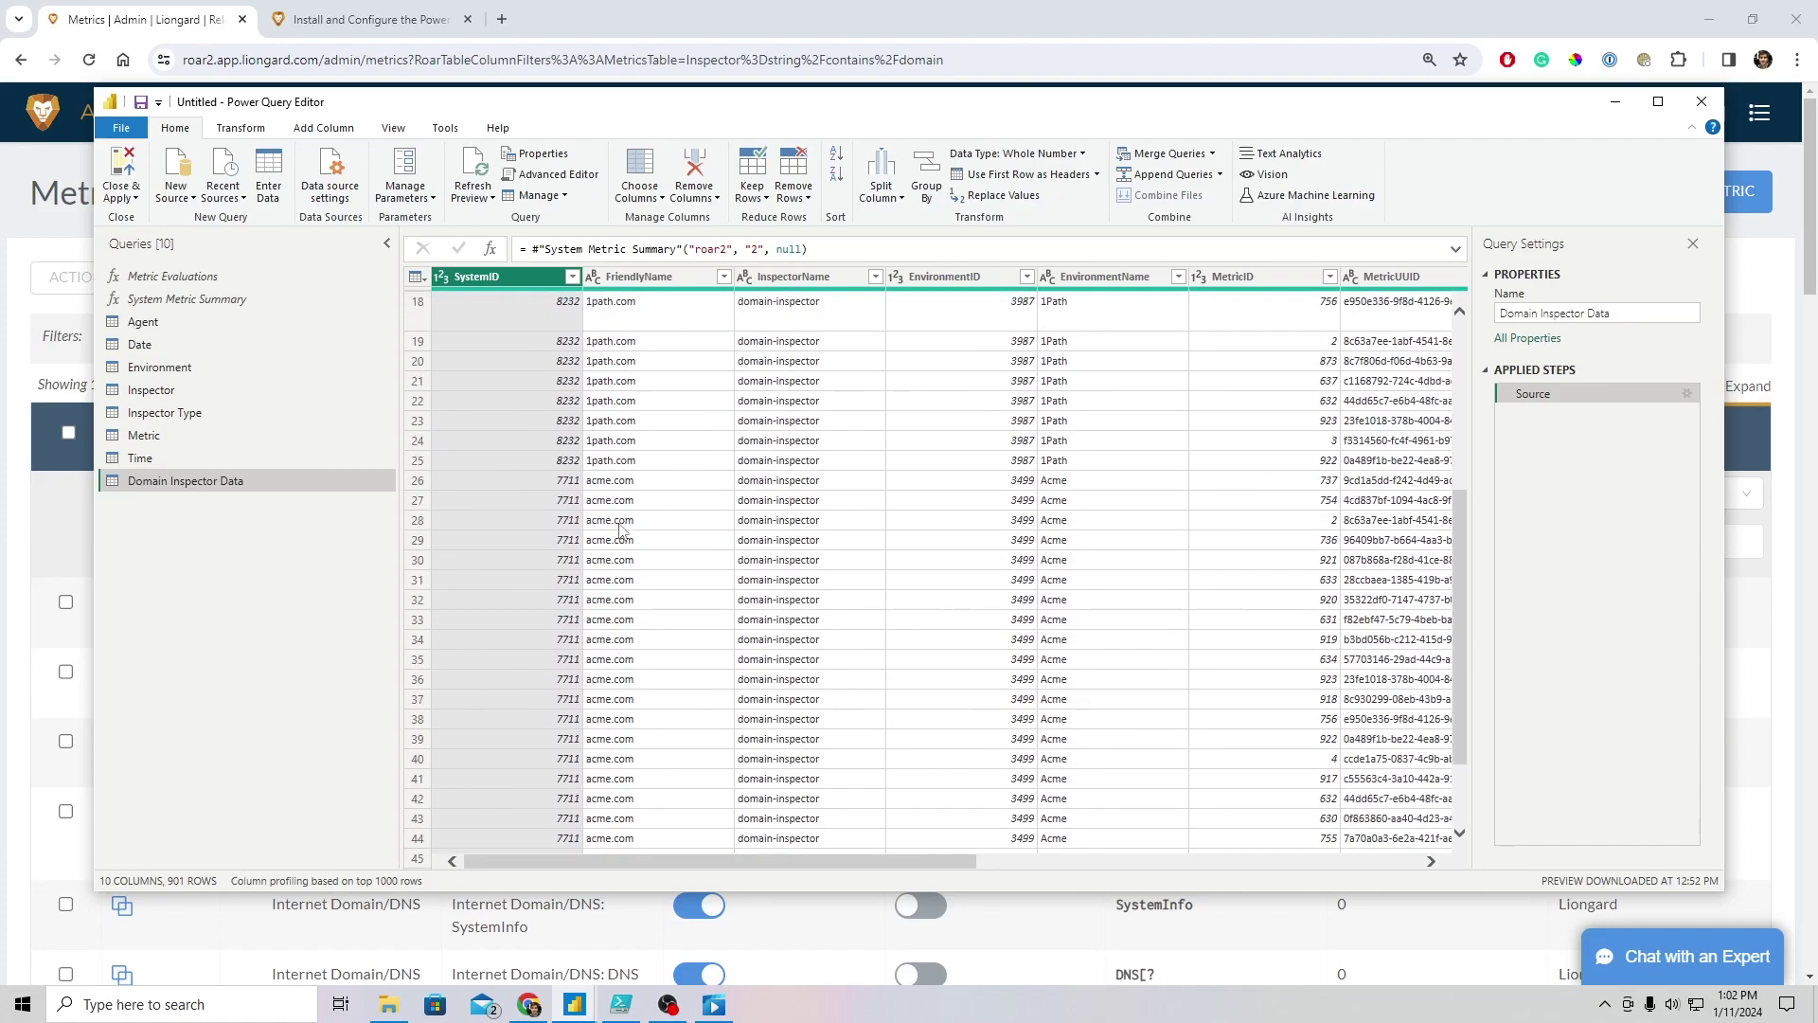
{"action": "scroll", "coordinate": [620, 660], "scroll_direction": "down", "scroll_amount": 8}
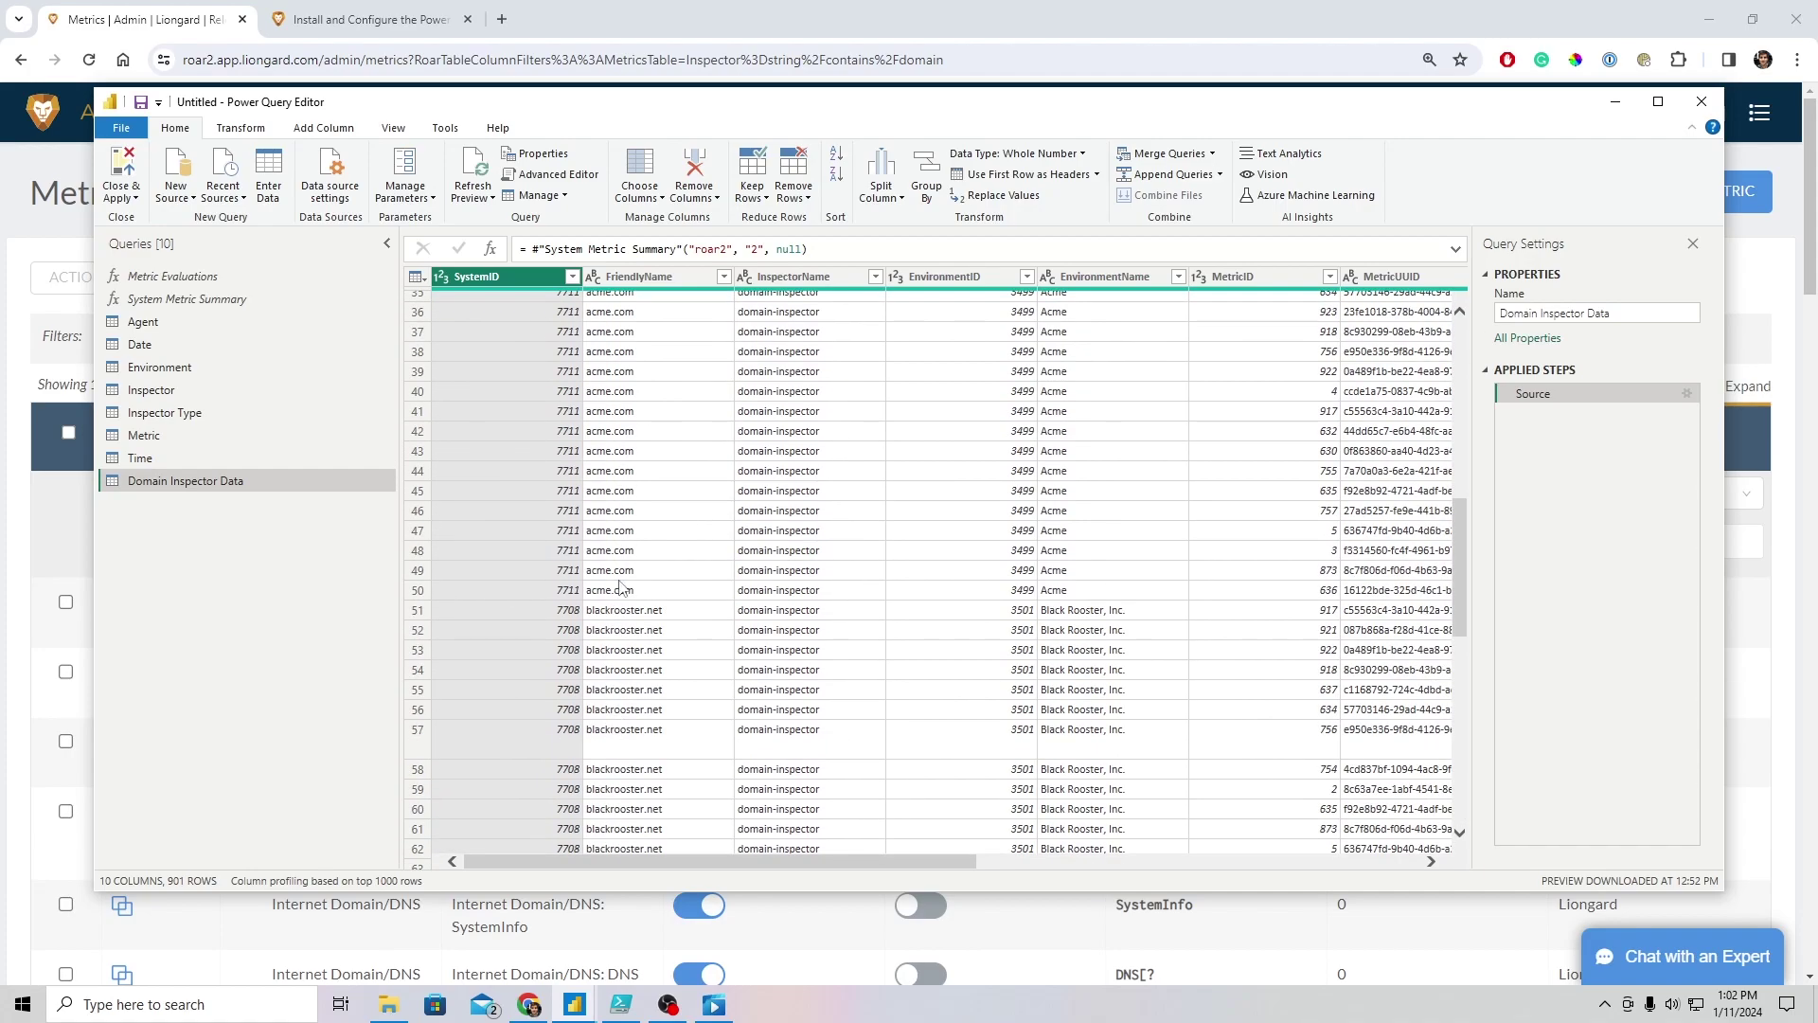
{"action": "scroll", "coordinate": [620, 611], "scroll_direction": "down", "scroll_amount": 5}
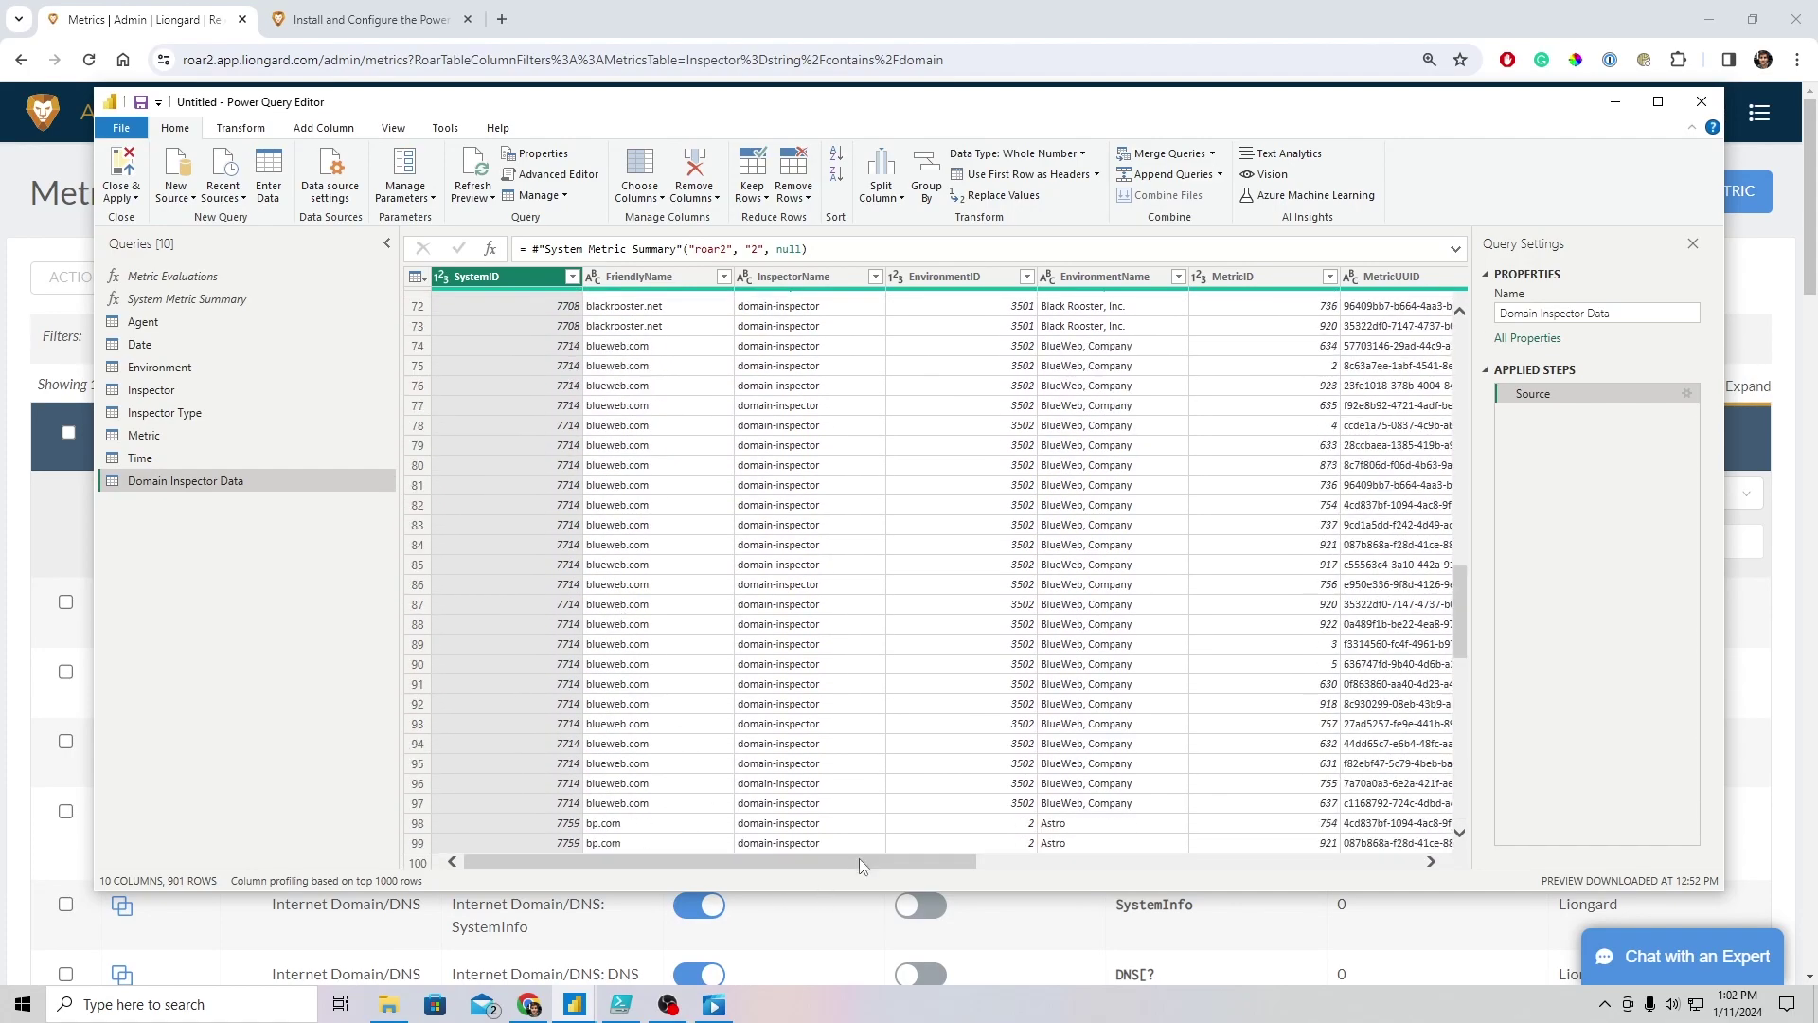
{"action": "scroll", "coordinate": [677, 668], "scroll_direction": "down", "scroll_amount": 1}
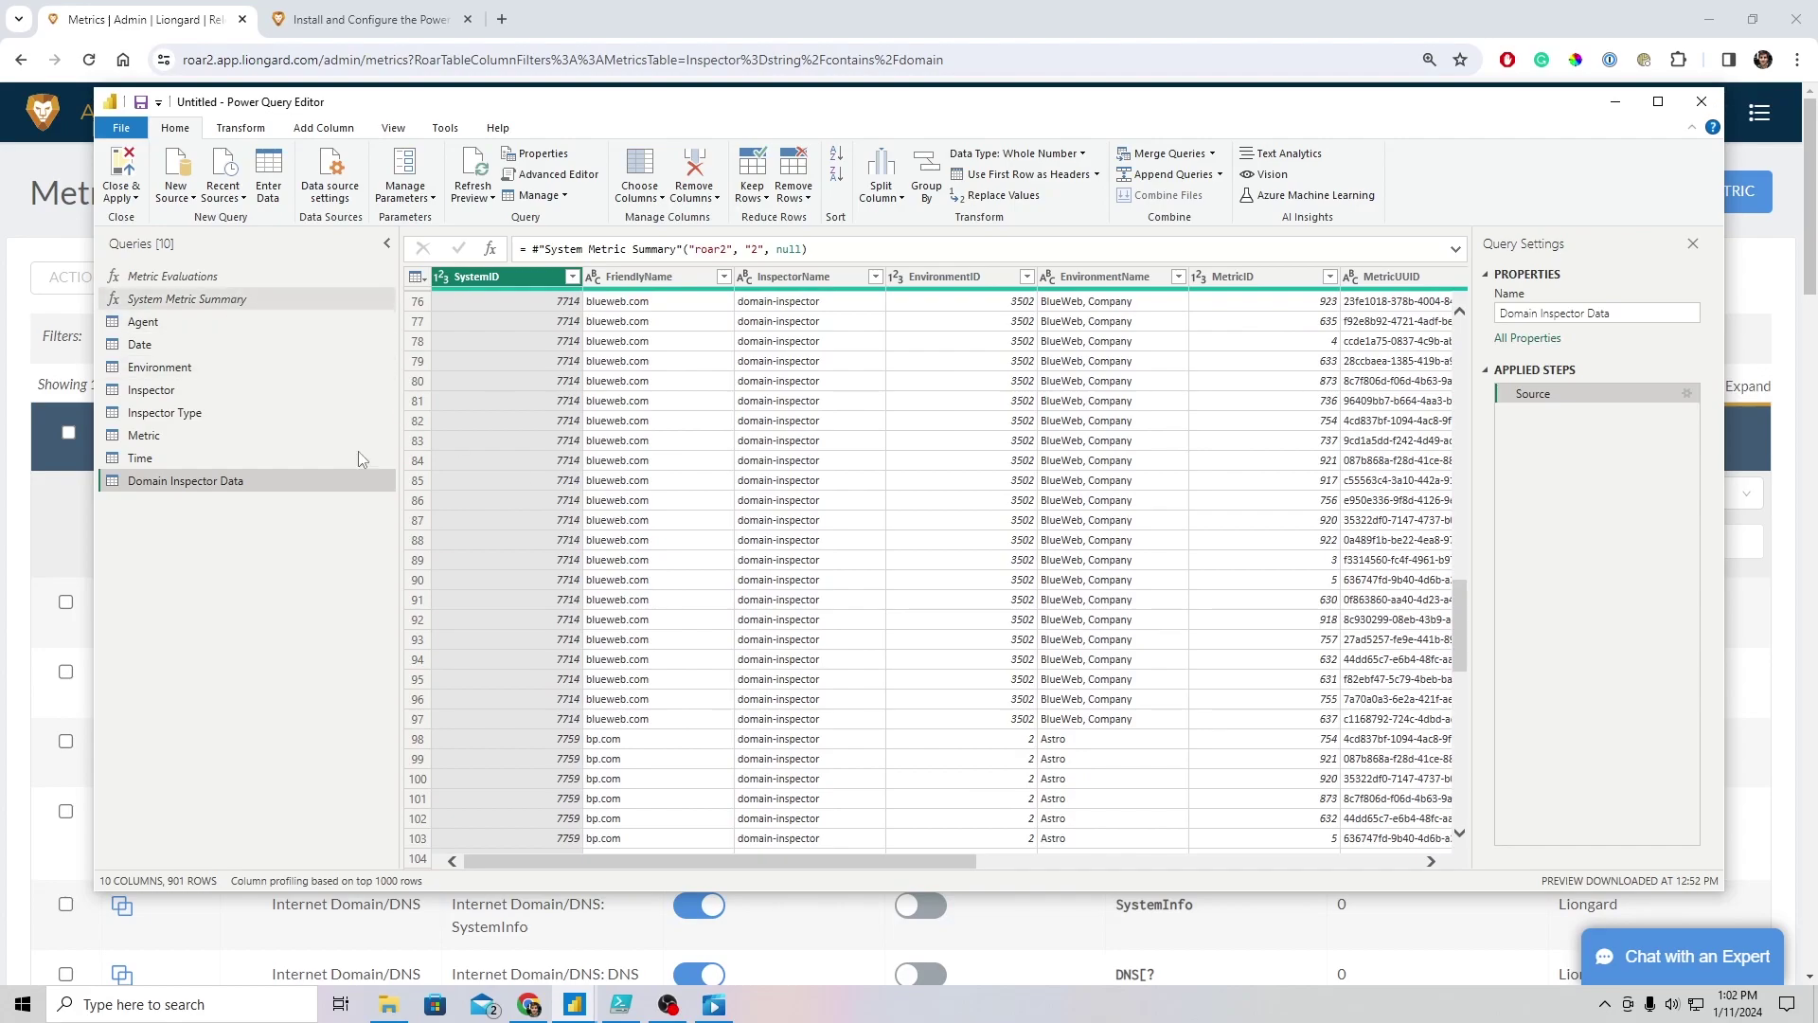
Examine the metric names, timeline dates and values across the rows of the Domain Inspector Data query
{"action": "left_click_drag", "start_coordinate": [922, 862], "coordinate": [1456, 867]}
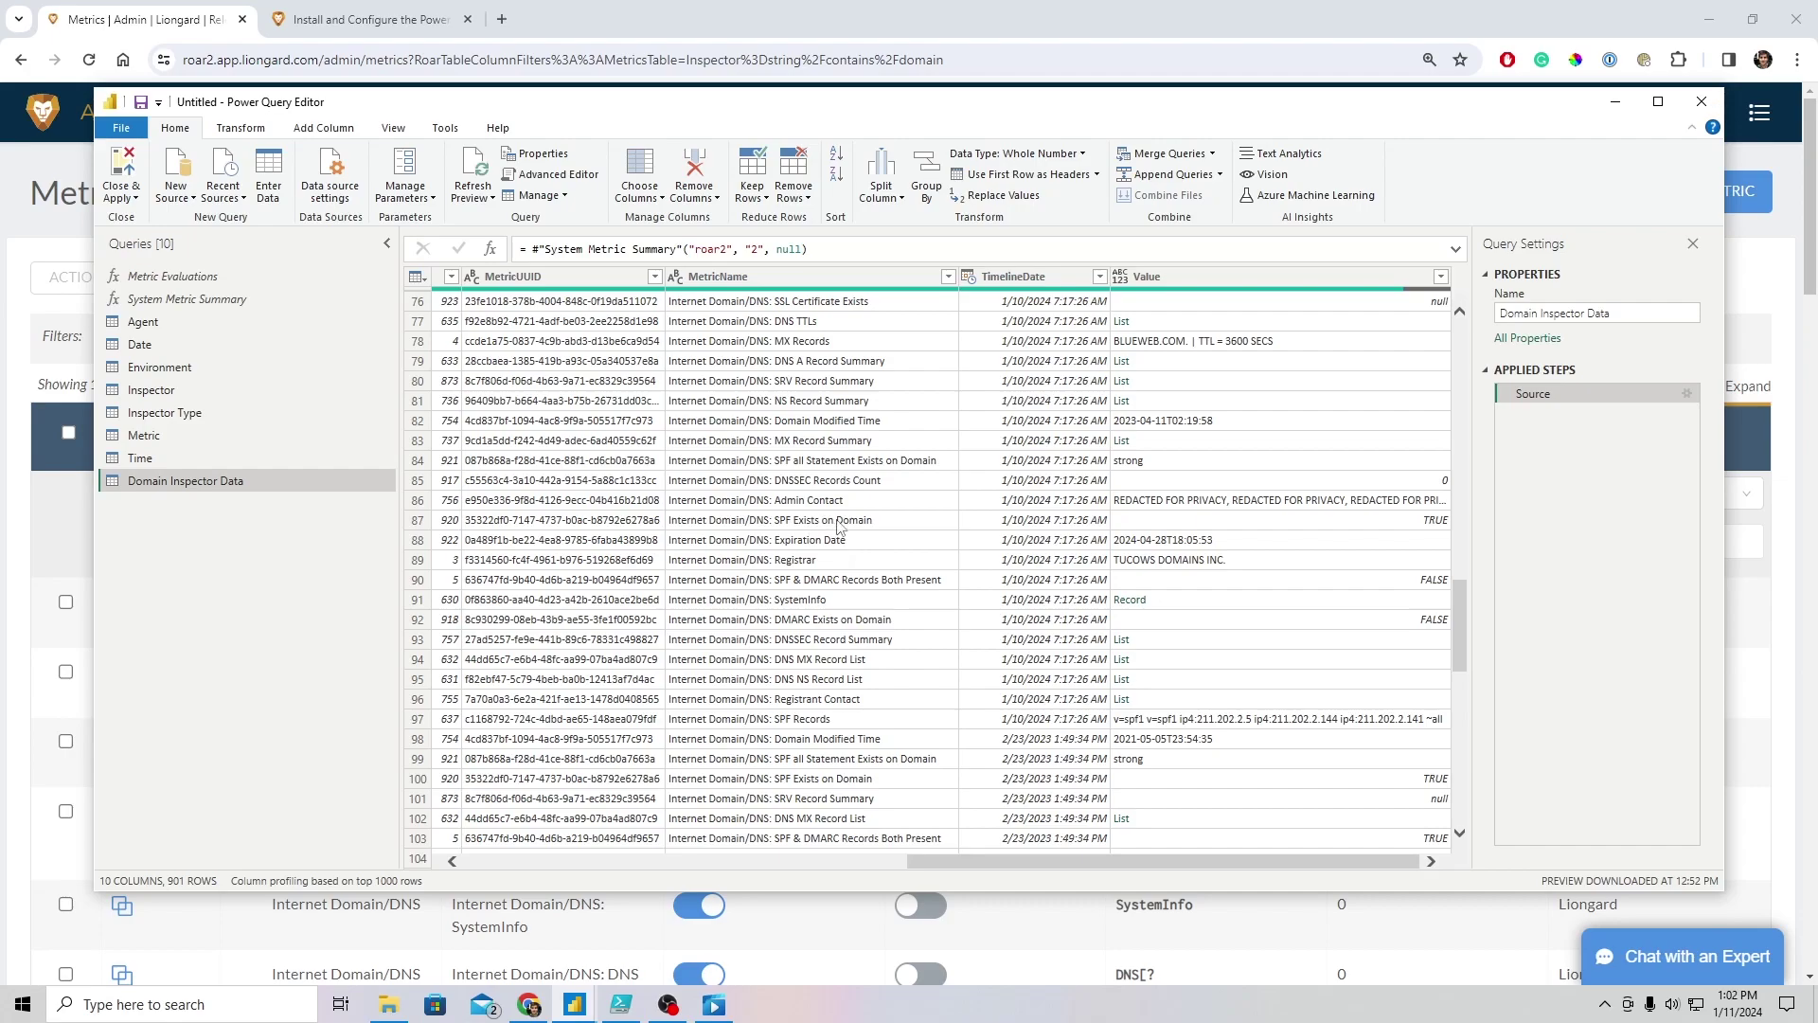
{"action": "left_click_drag", "start_coordinate": [1280, 855], "coordinate": [1084, 861]}
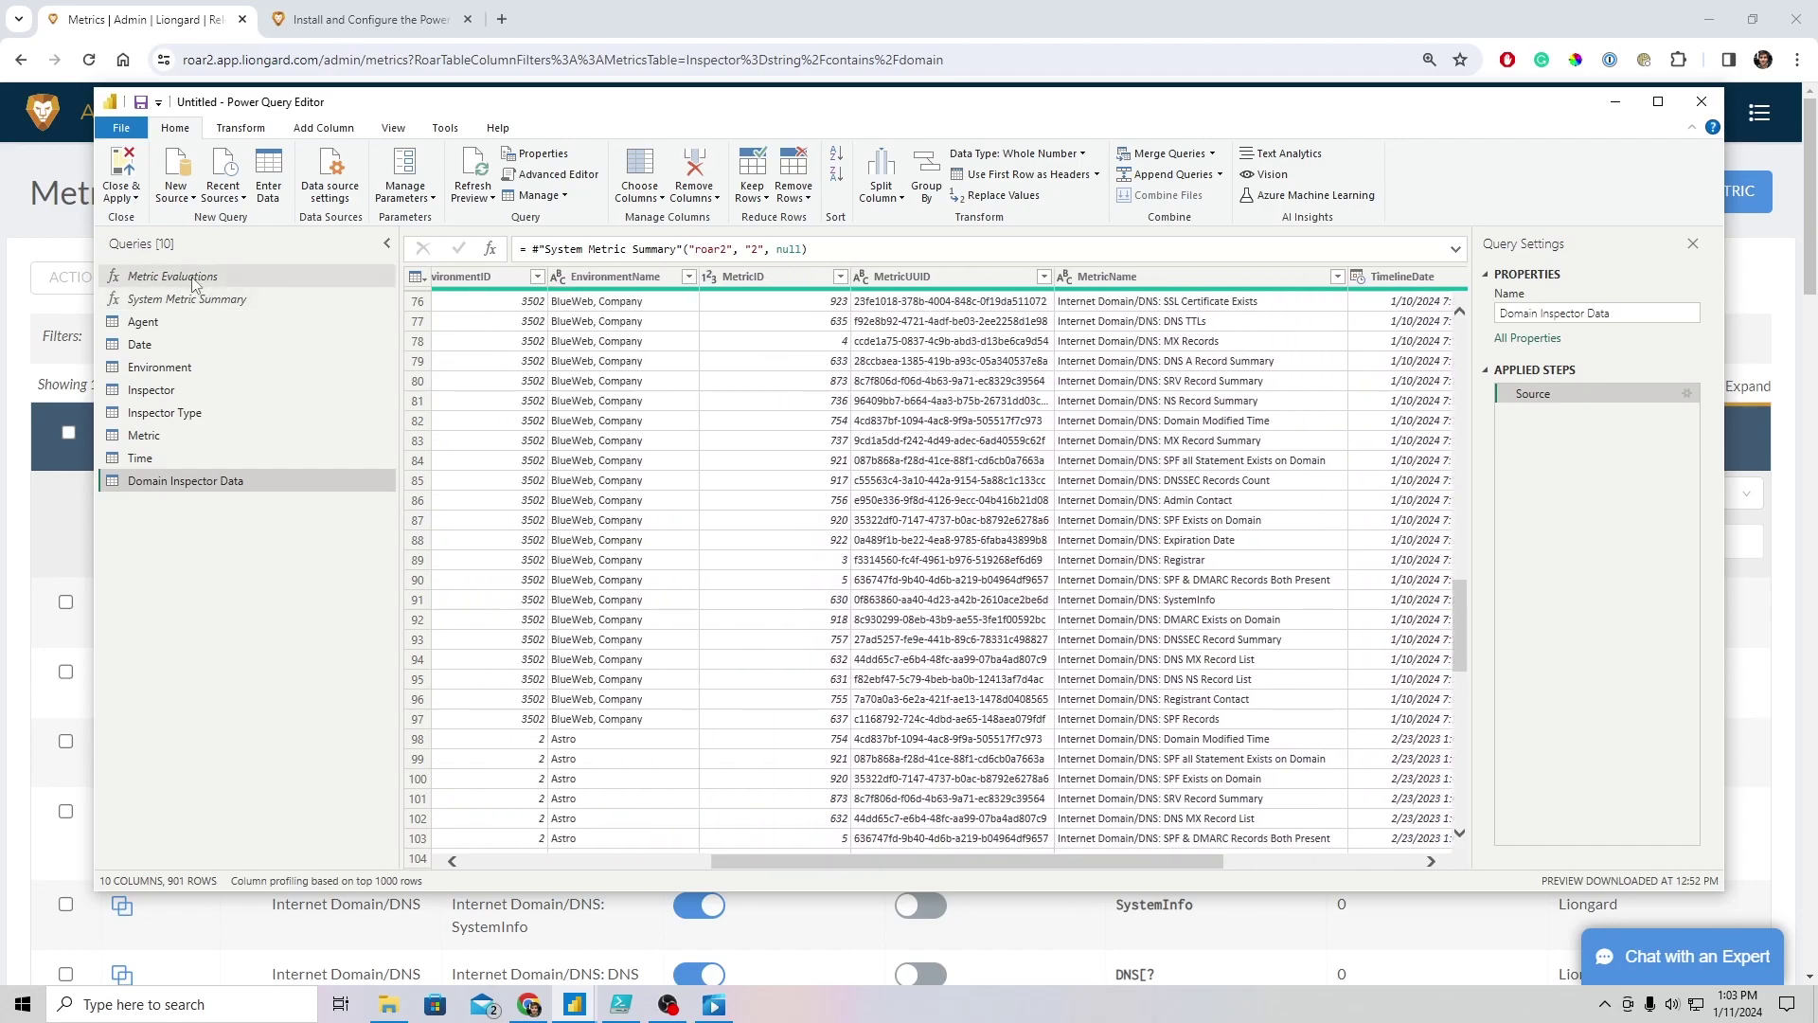
{"action": "left_click_drag", "start_coordinate": [993, 861], "coordinate": [1248, 863]}
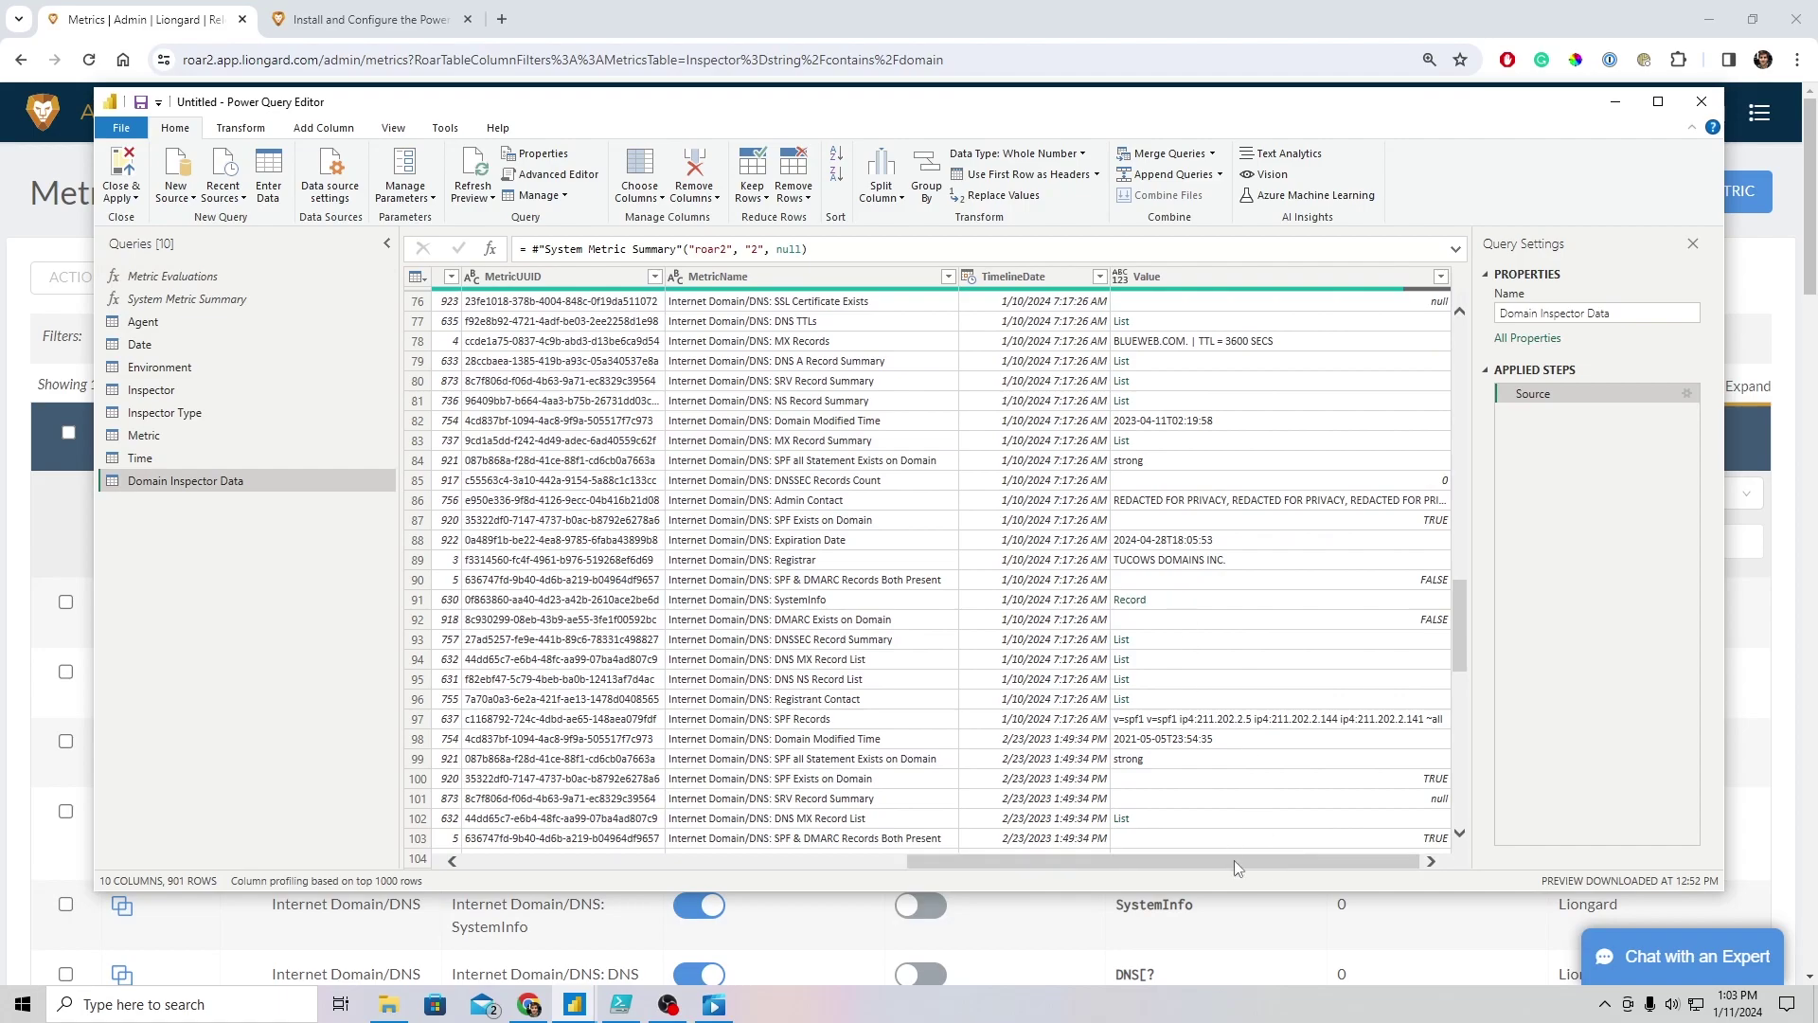
{"action": "scroll", "coordinate": [1217, 738], "scroll_direction": "down", "scroll_amount": 15}
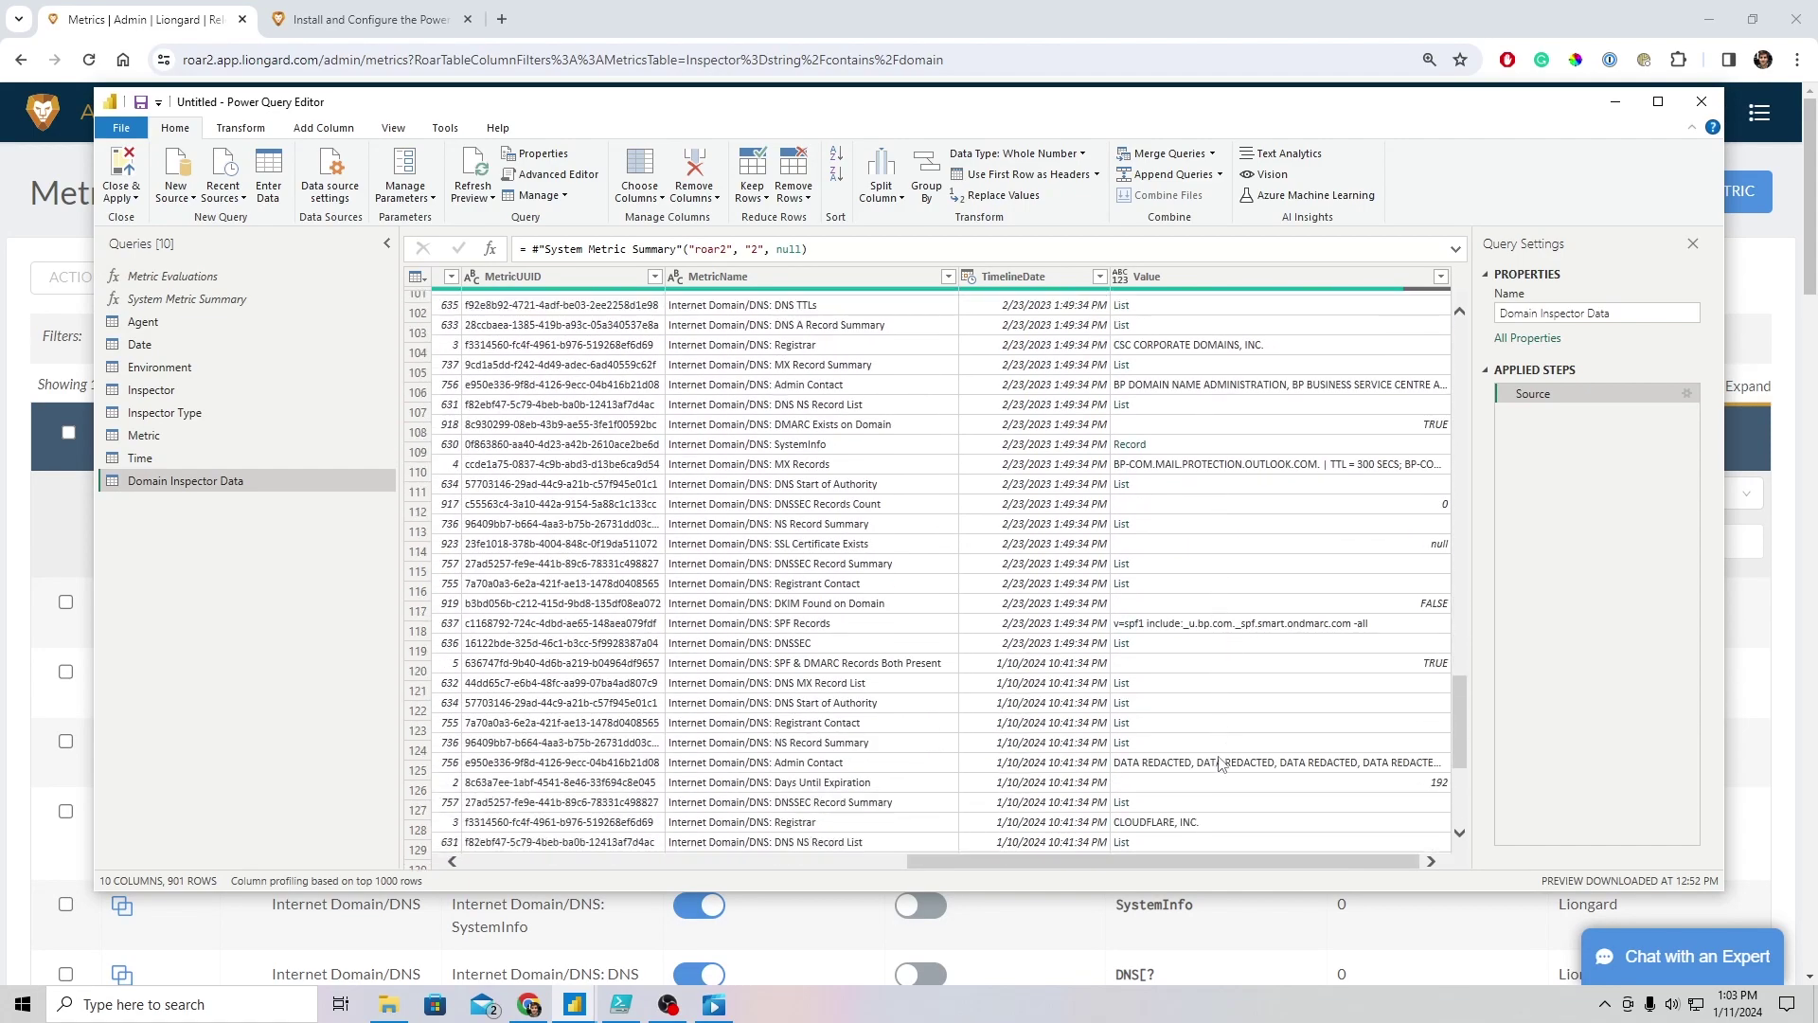
Finish reviewing the Domain Inspector Data rows, and examine the Metric Evaluations function's parameters and its ID and UUID usage examples
{"action": "scroll", "coordinate": [1220, 773], "scroll_direction": "down", "scroll_amount": 8}
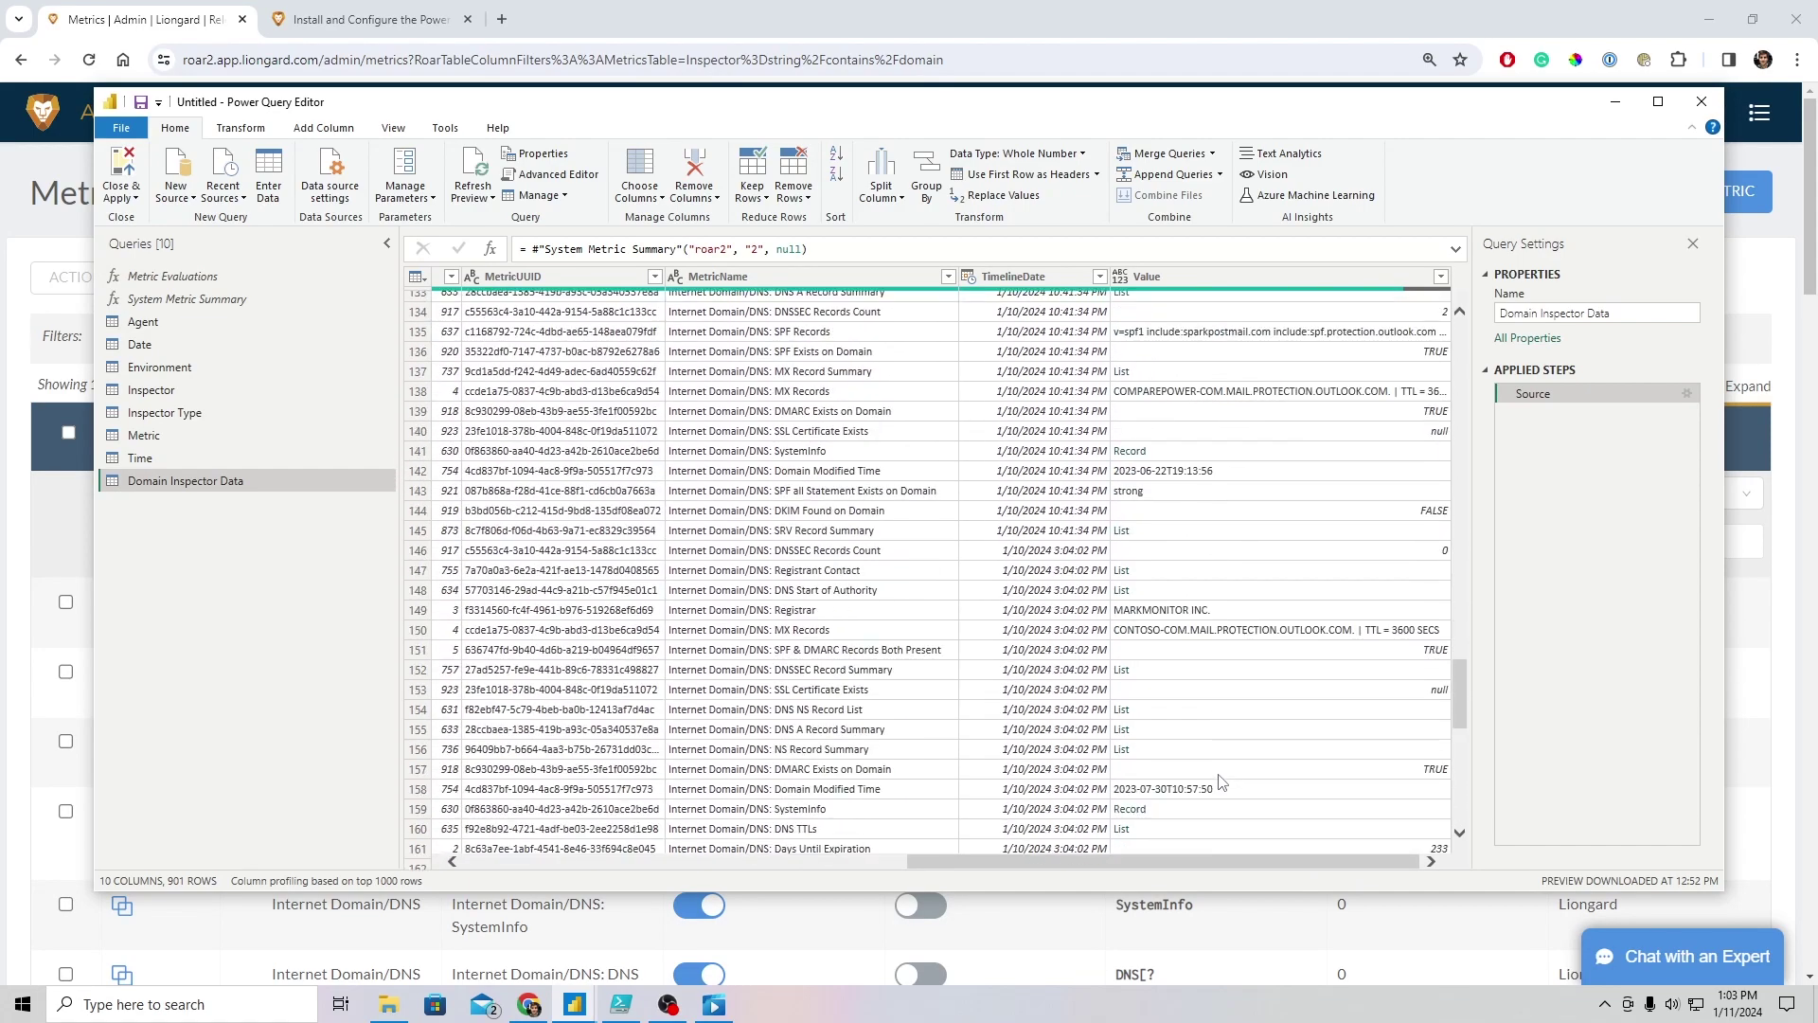
{"action": "left_click_drag", "start_coordinate": [1206, 862], "coordinate": [714, 864]}
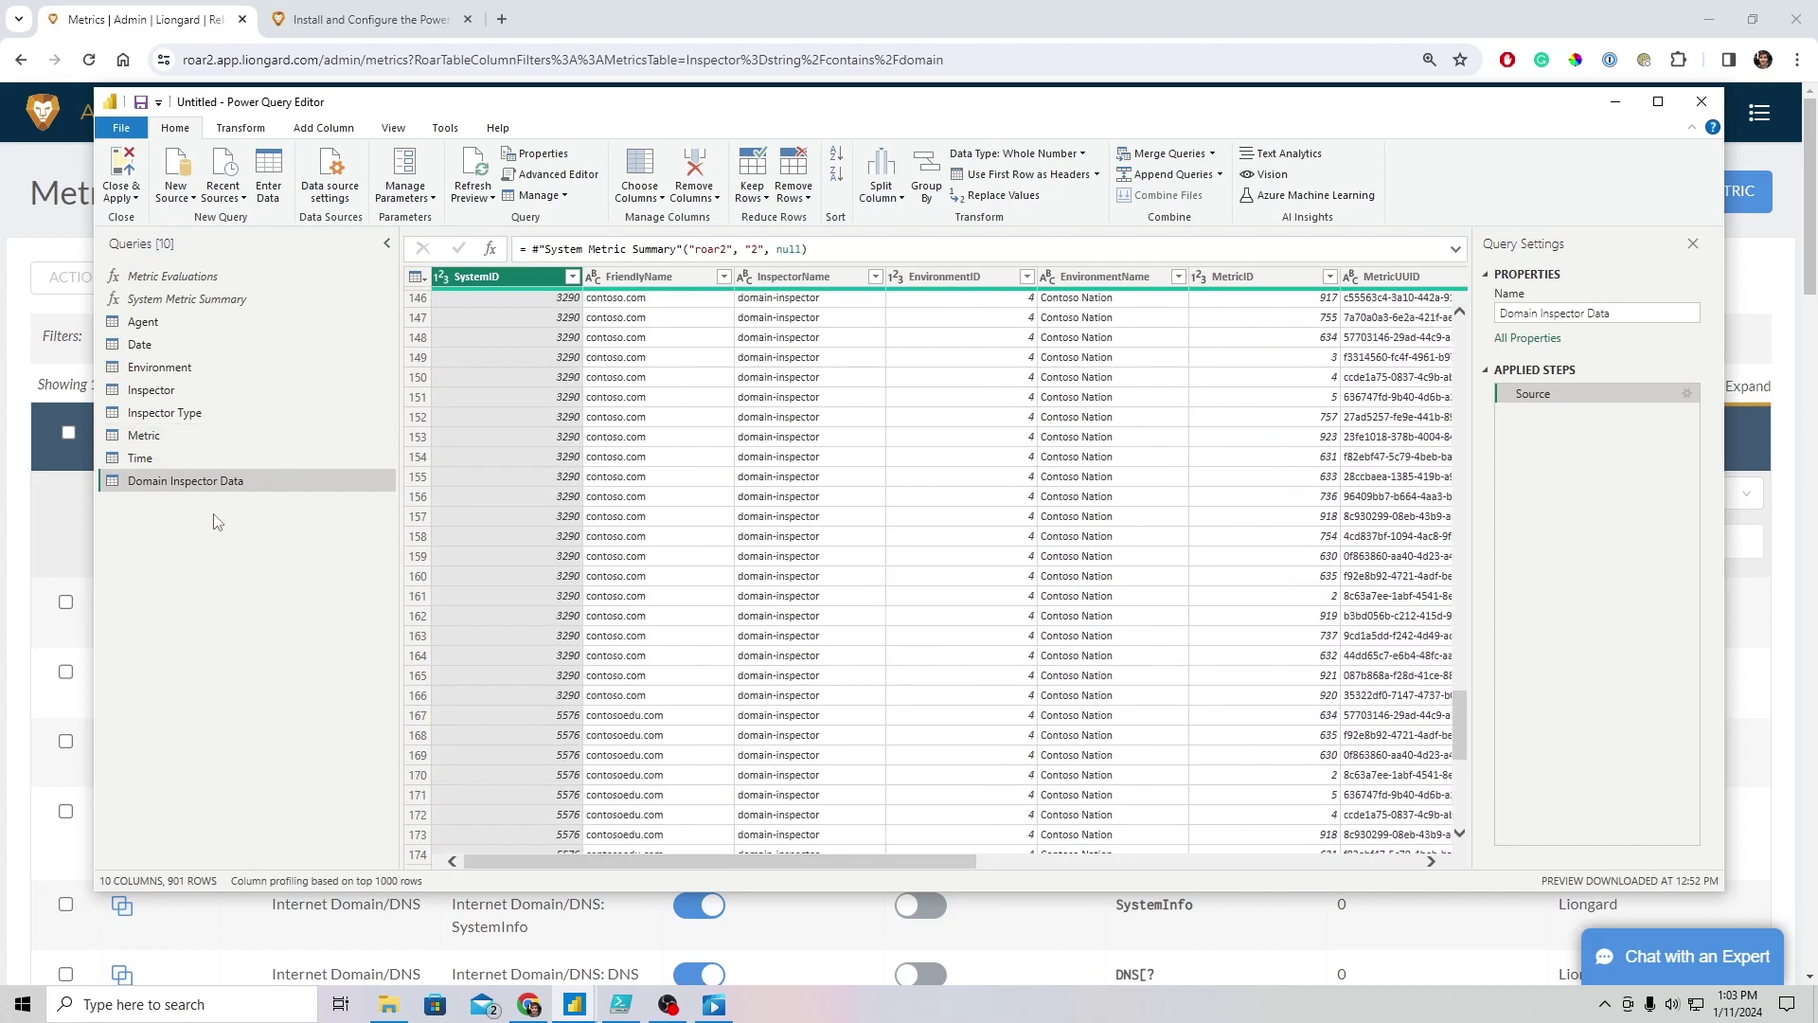
{"action": "left_click", "coordinate": [180, 282]}
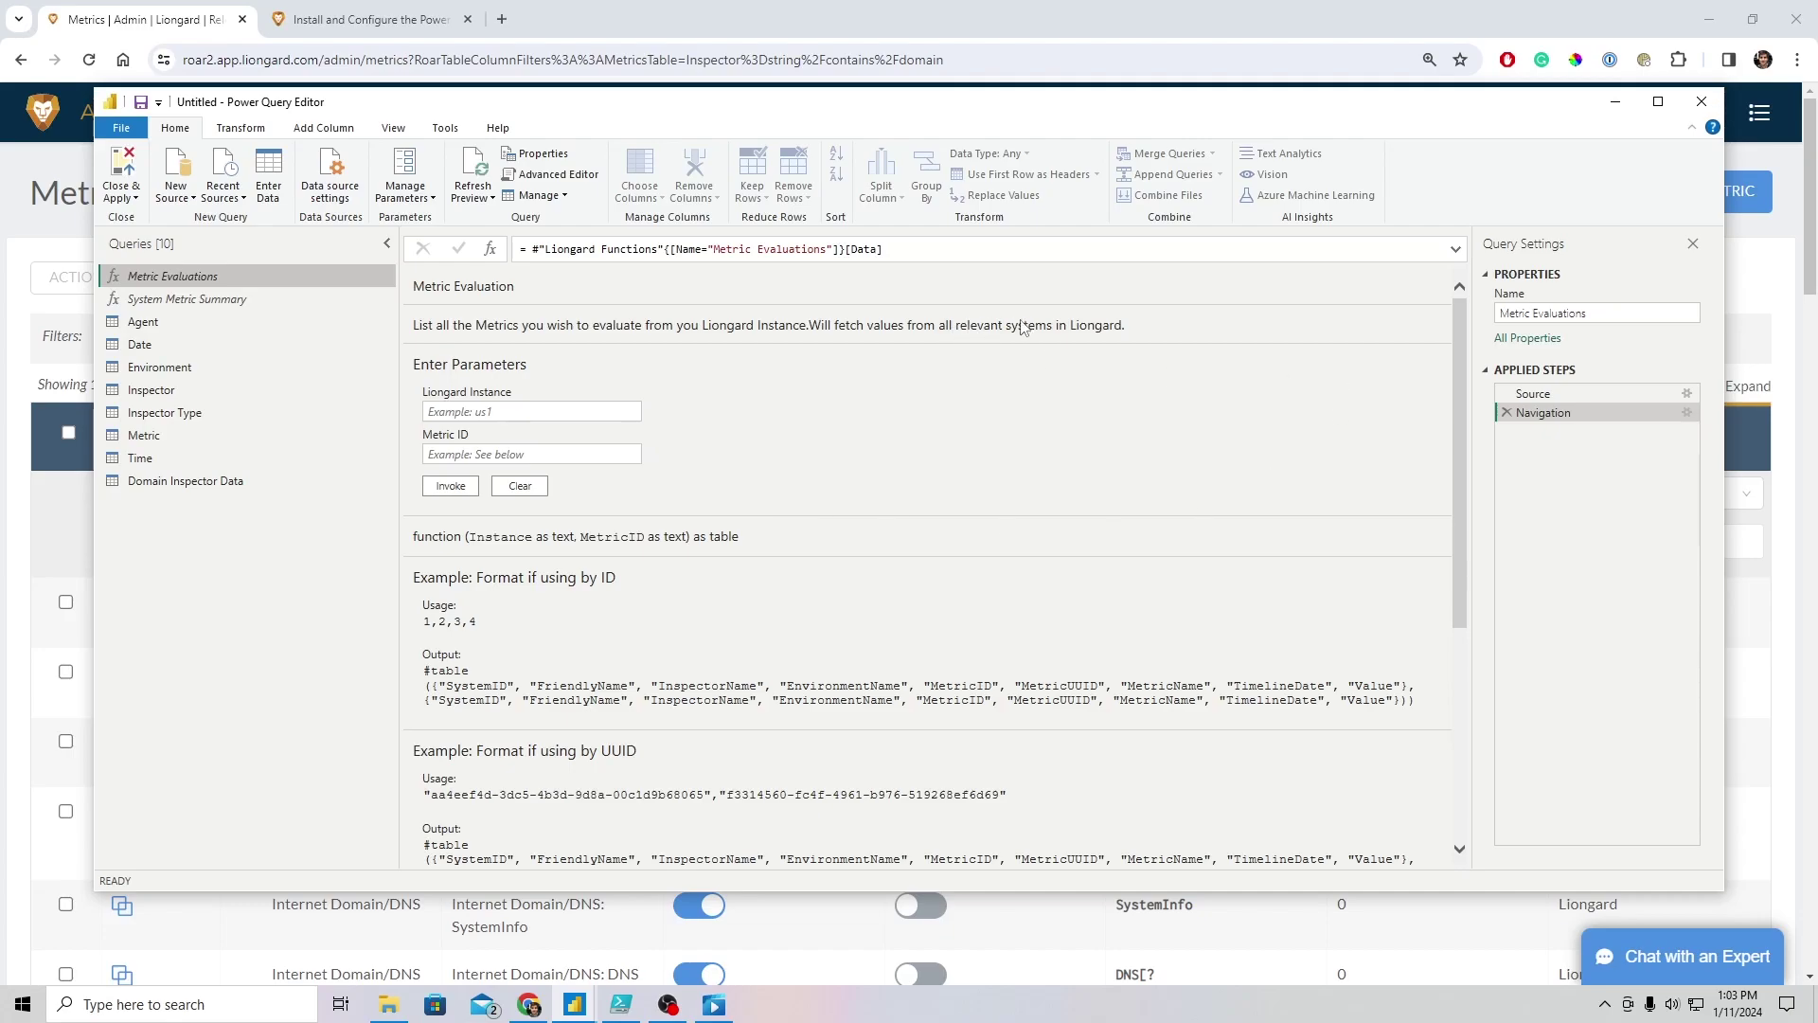
{"action": "left_click", "coordinate": [475, 411]}
{"action": "left_click_drag", "start_coordinate": [425, 625], "coordinate": [485, 626]}
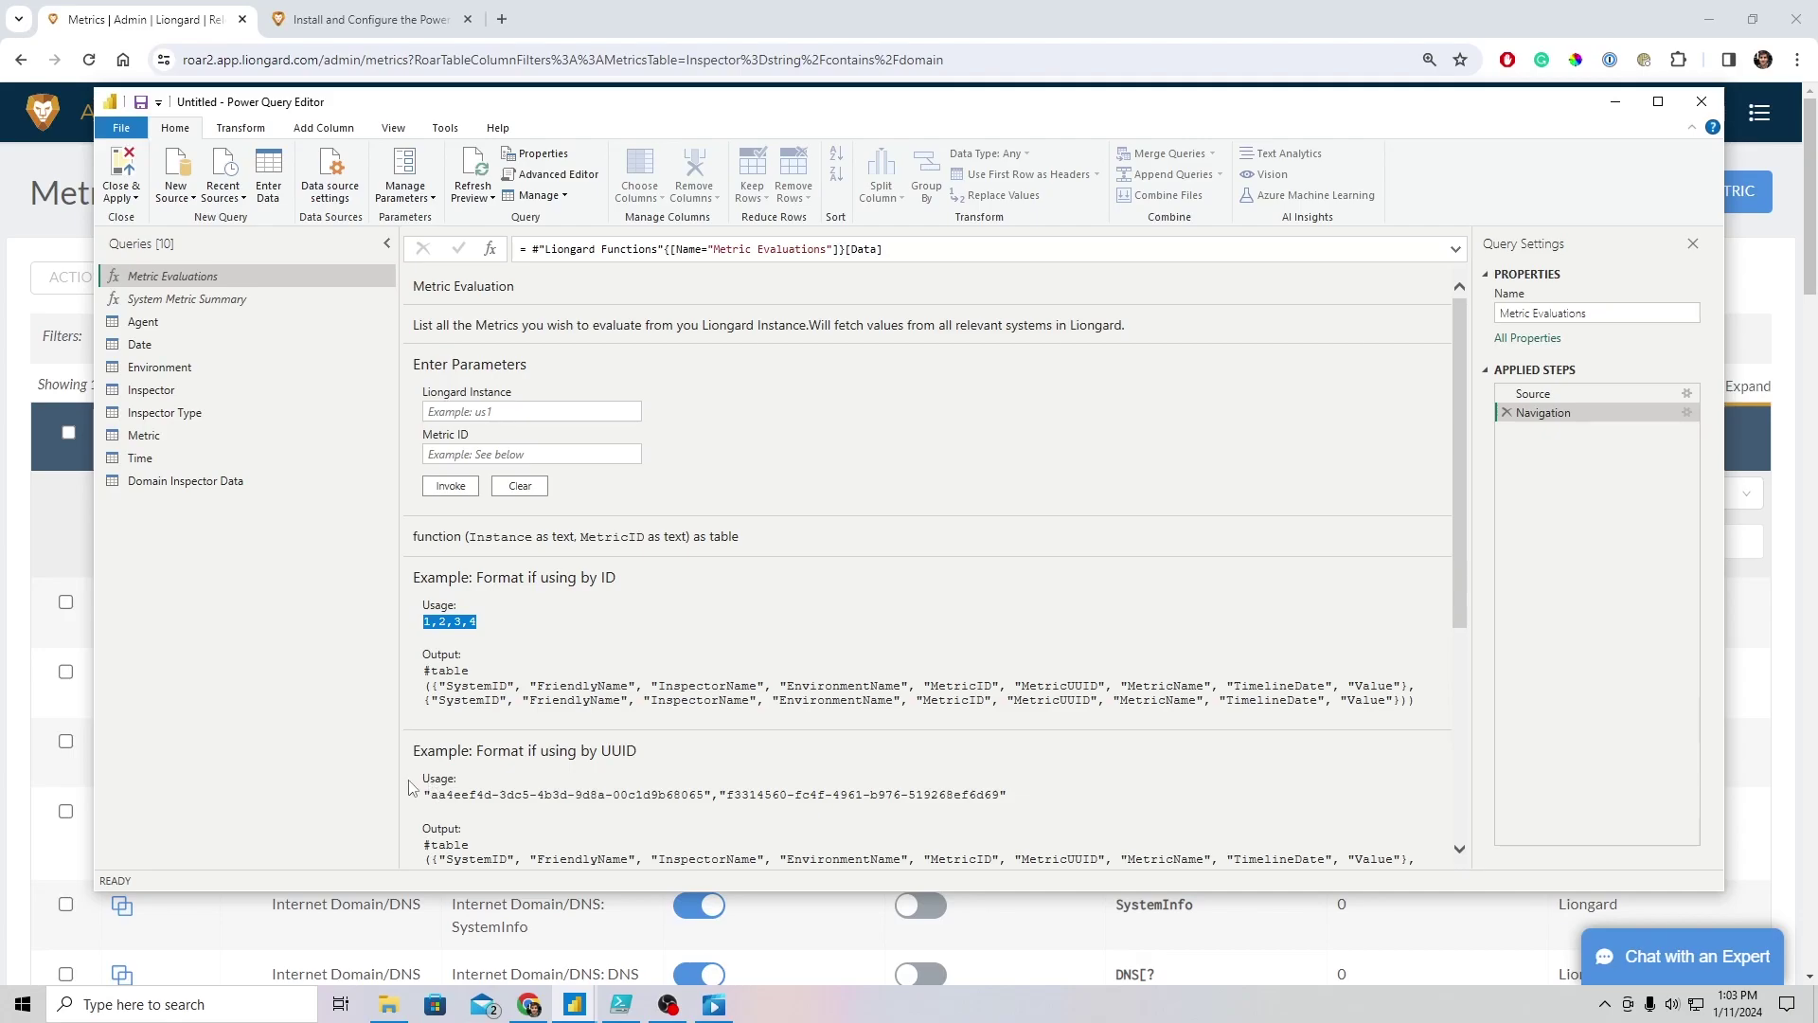
{"action": "left_click_drag", "start_coordinate": [426, 795], "coordinate": [712, 795]}
{"action": "left_click", "coordinate": [719, 796]}
{"action": "left_click_drag", "start_coordinate": [476, 623], "coordinate": [422, 624]}
{"action": "left_click_drag", "start_coordinate": [423, 799], "coordinate": [991, 796]}
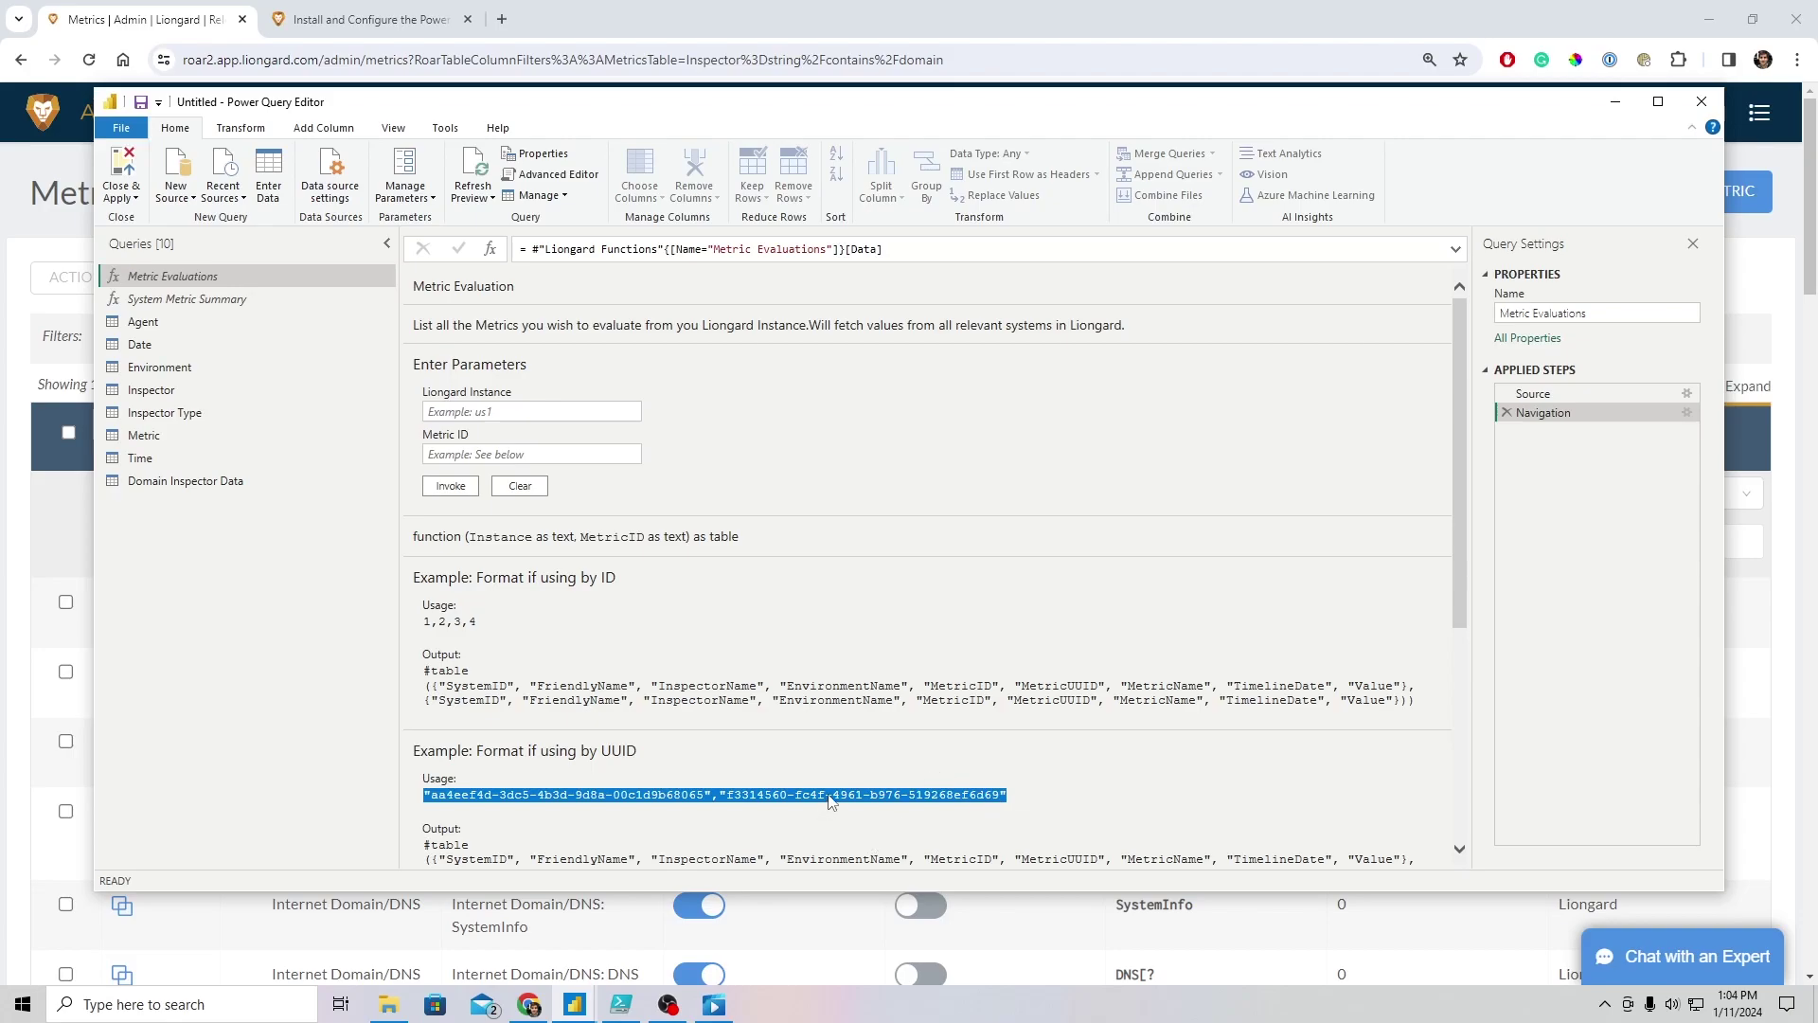
{"action": "left_click", "coordinate": [954, 794]}
{"action": "left_click_drag", "start_coordinate": [1005, 793], "coordinate": [471, 803]}
Check metric IDs in the Metric table, and invoke Metric Evaluations for Liongard instance roar2 with metric IDs 2,3
{"action": "left_click", "coordinate": [148, 436]}
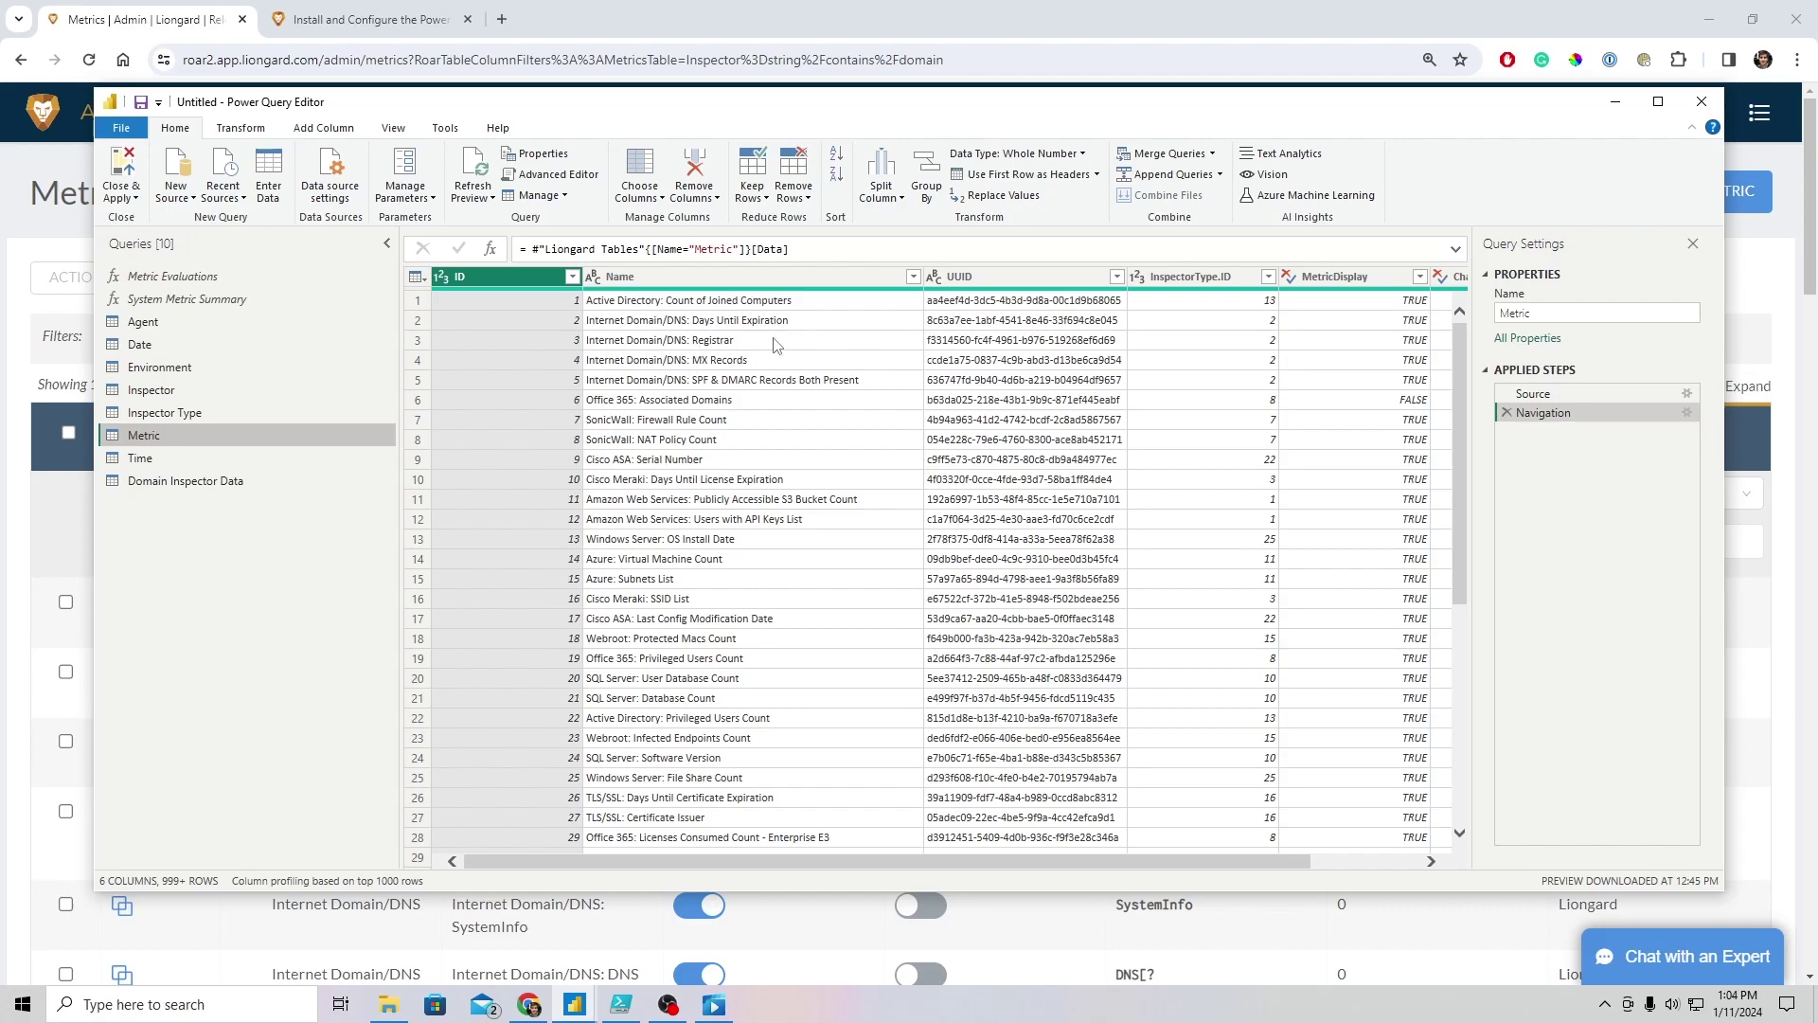
{"action": "left_click", "coordinate": [217, 278]}
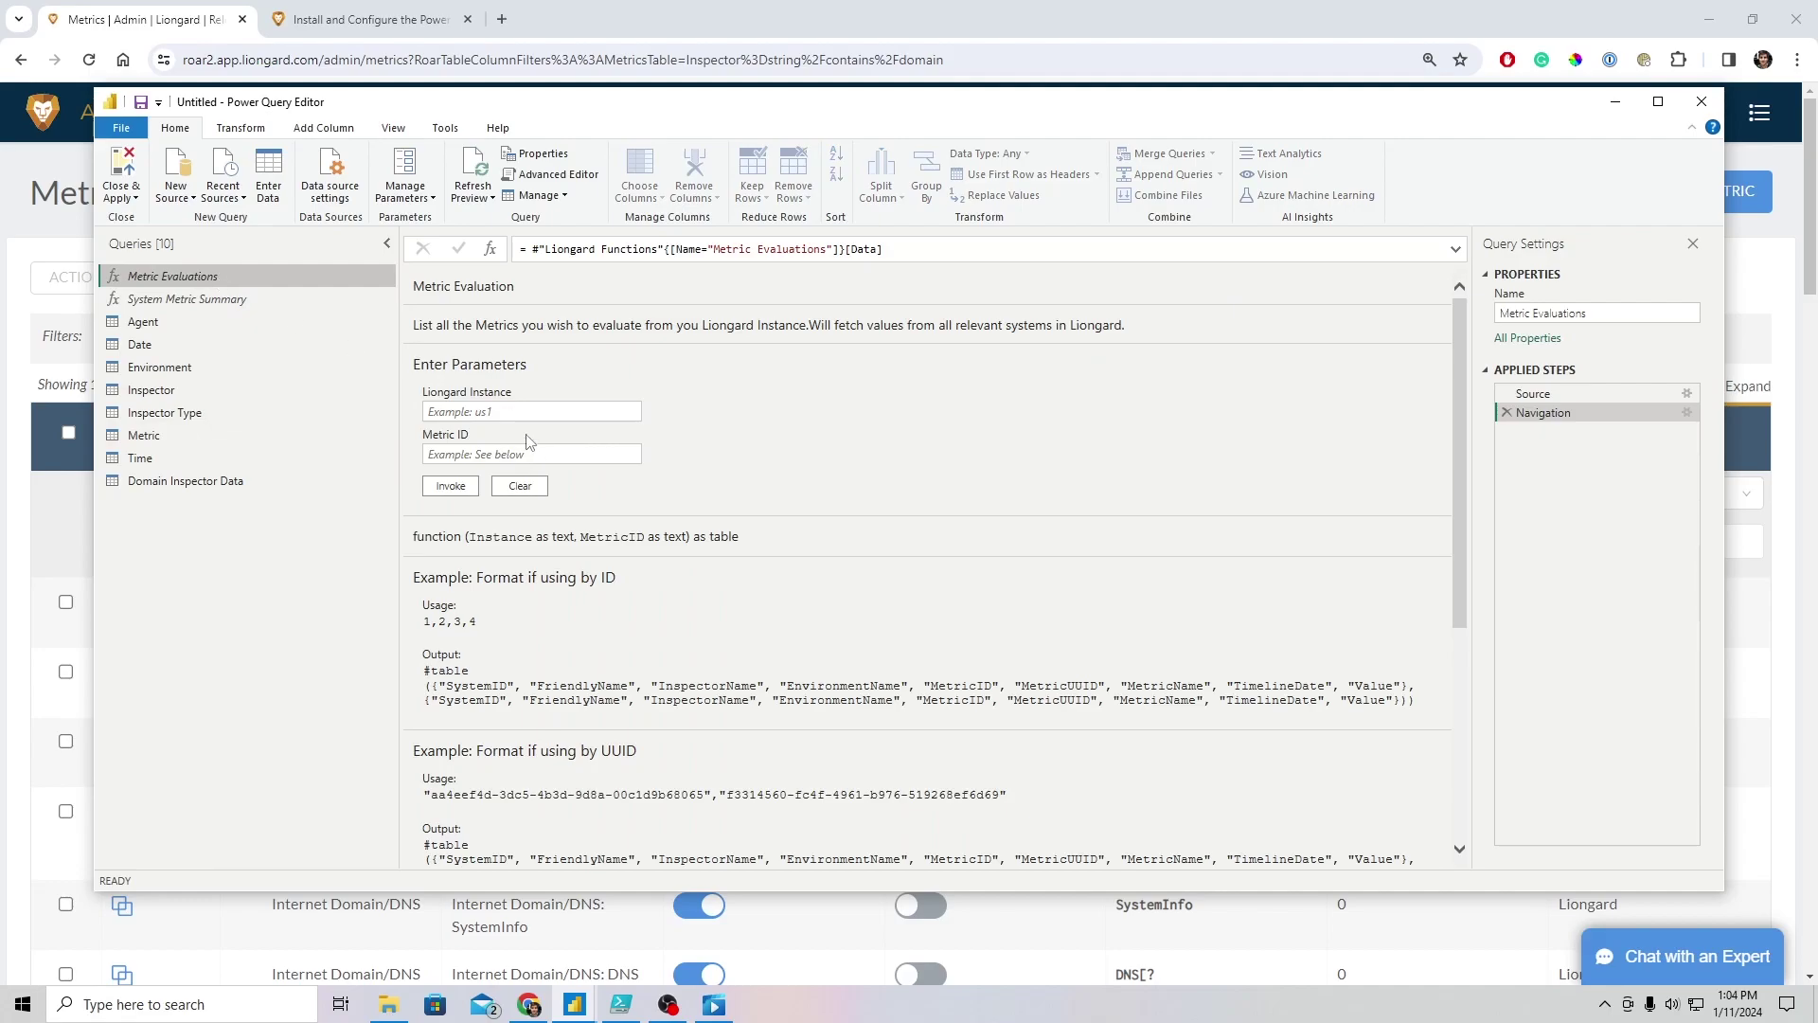
{"action": "left_click", "coordinate": [503, 411]}
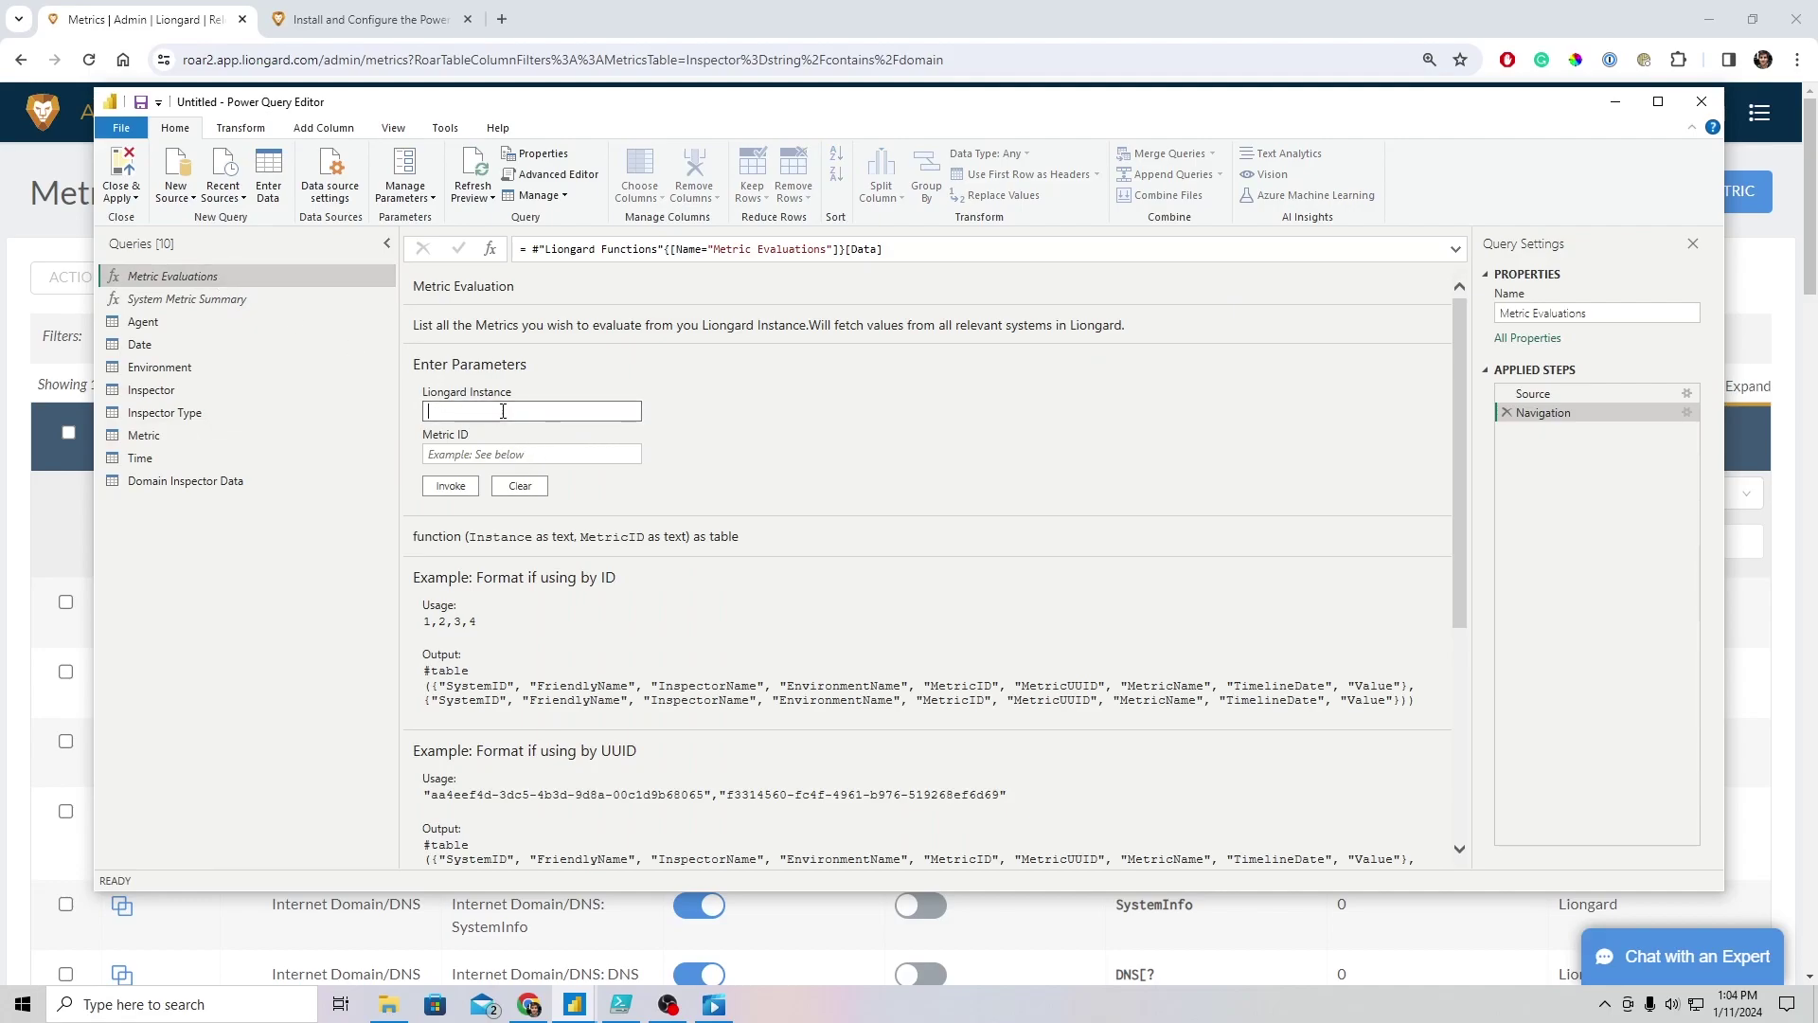
{"action": "left_click", "coordinate": [491, 455]}
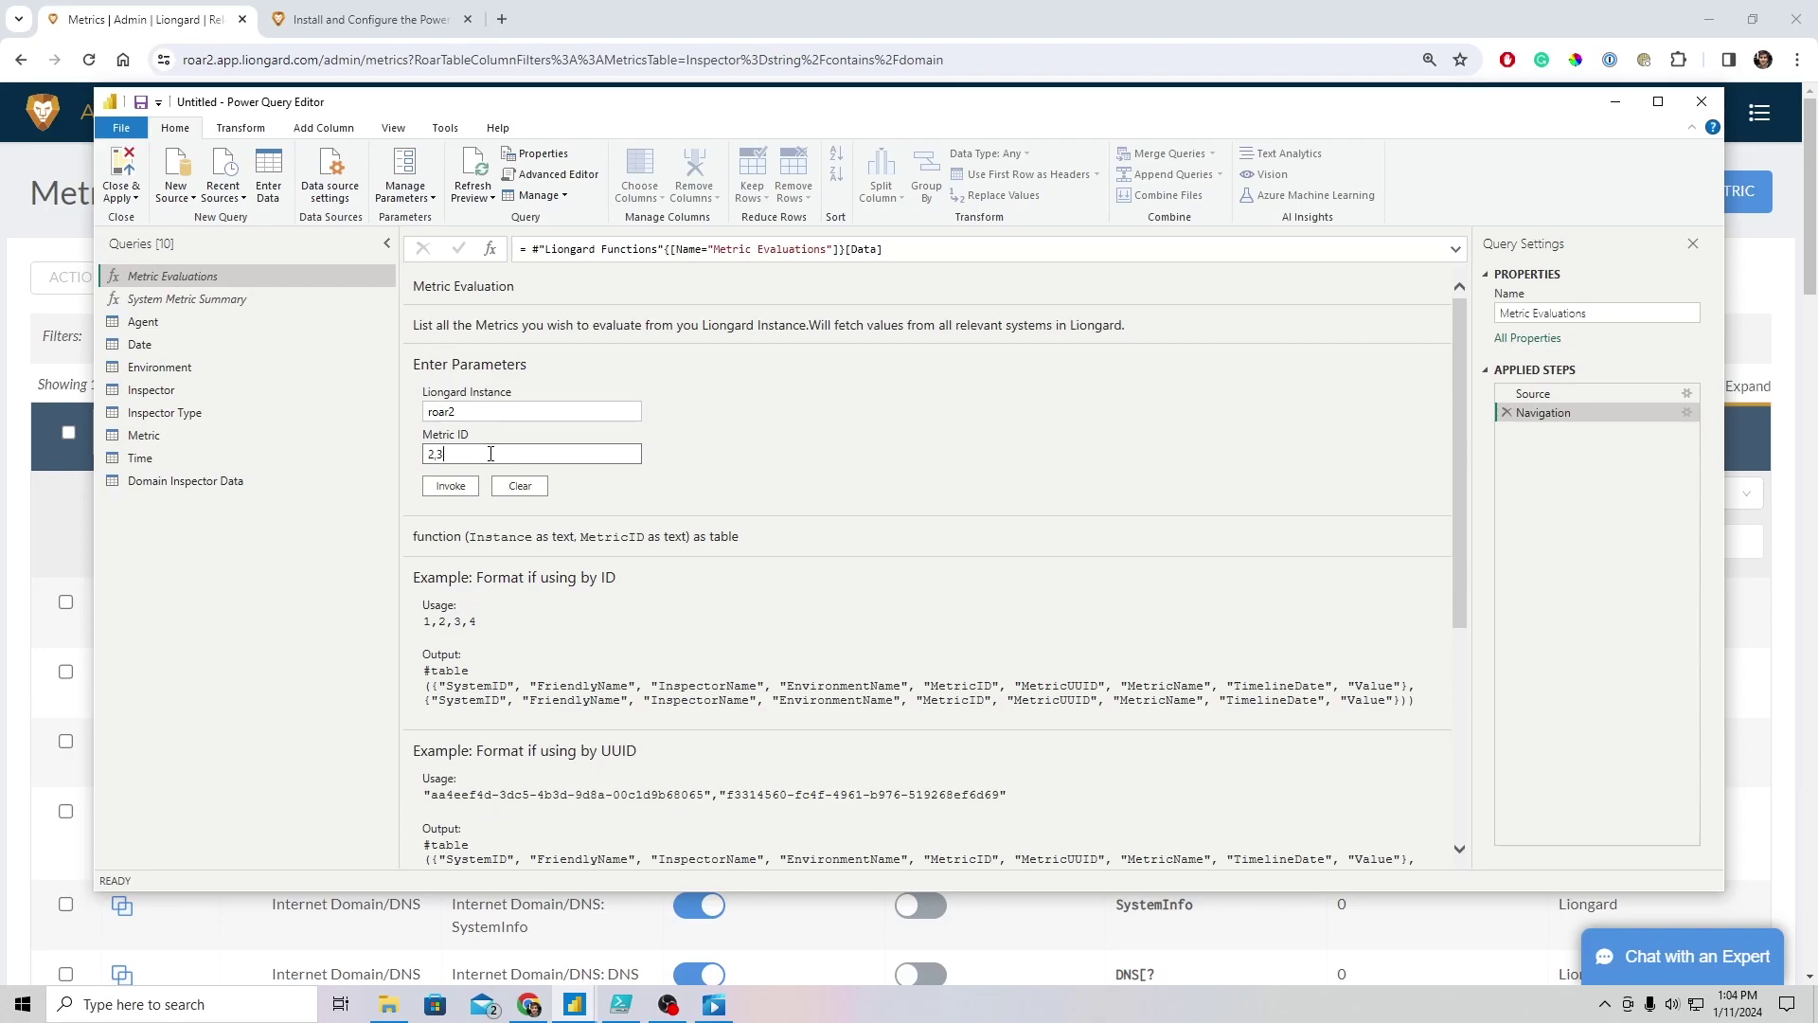
{"action": "left_click", "coordinate": [450, 487]}
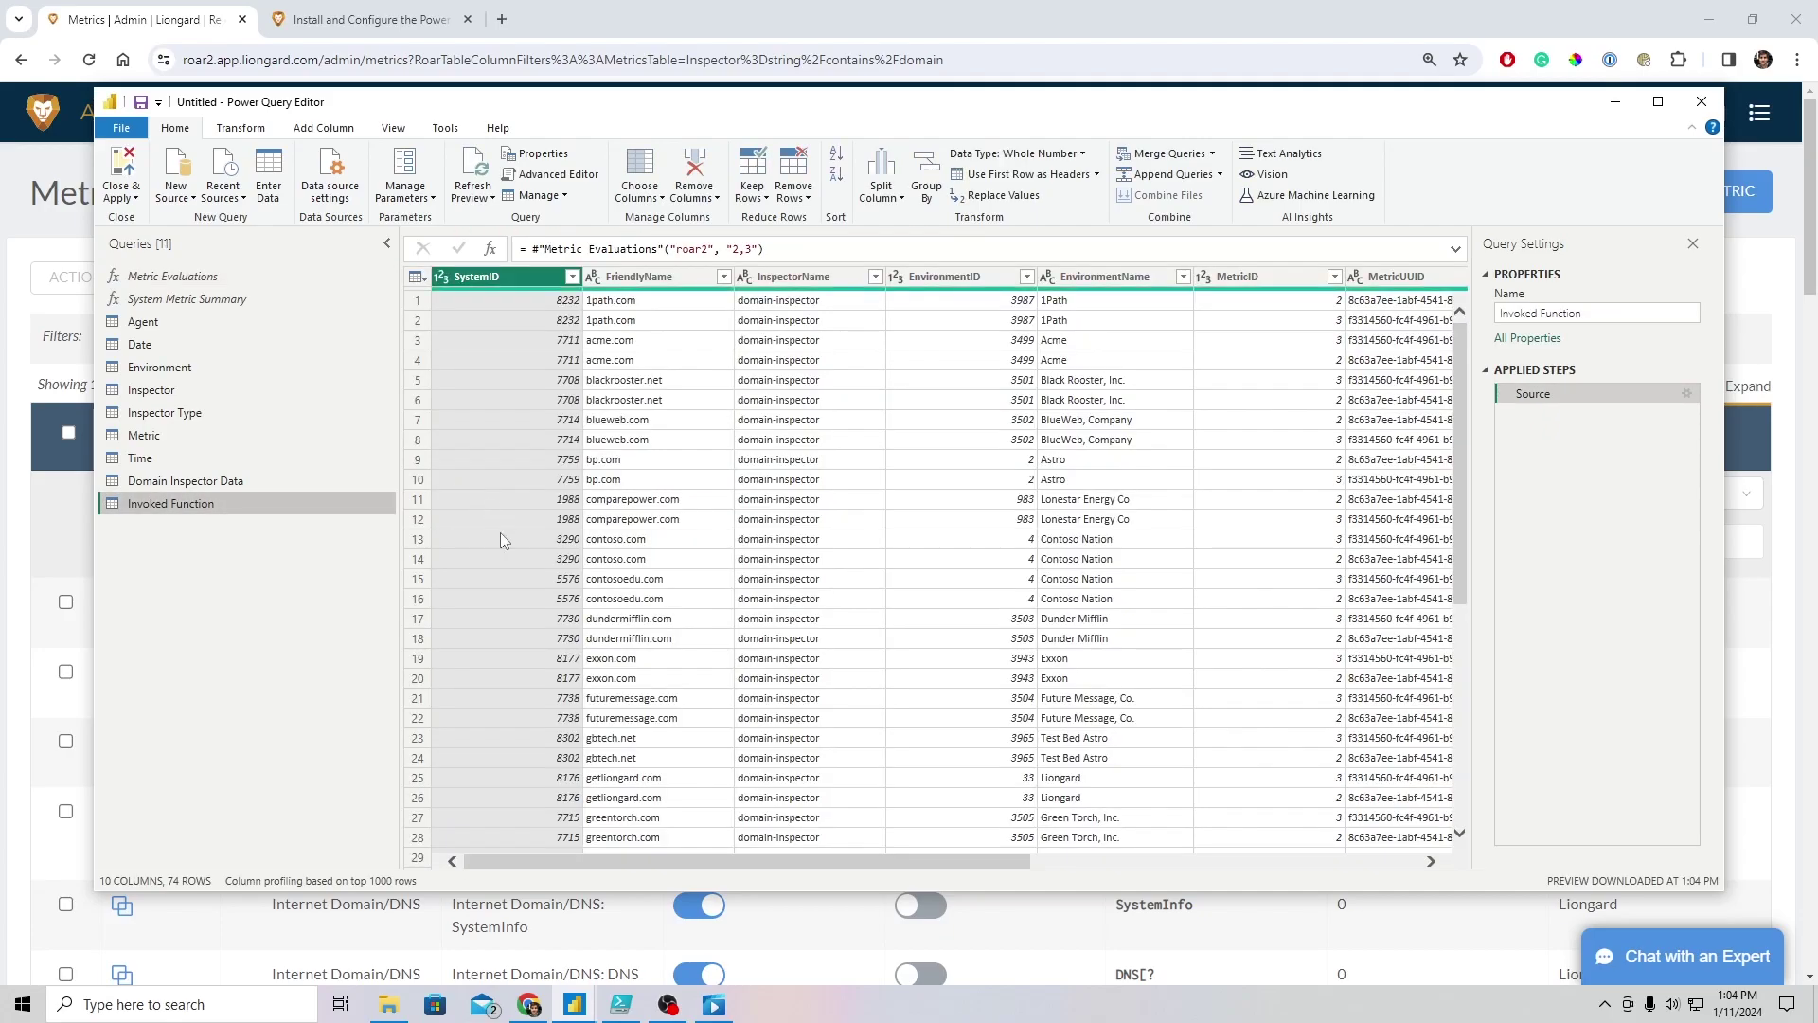
Examine the metric names and matching values in the first four rows of the Invoked Function query
{"action": "left_click_drag", "start_coordinate": [910, 863], "coordinate": [914, 863]}
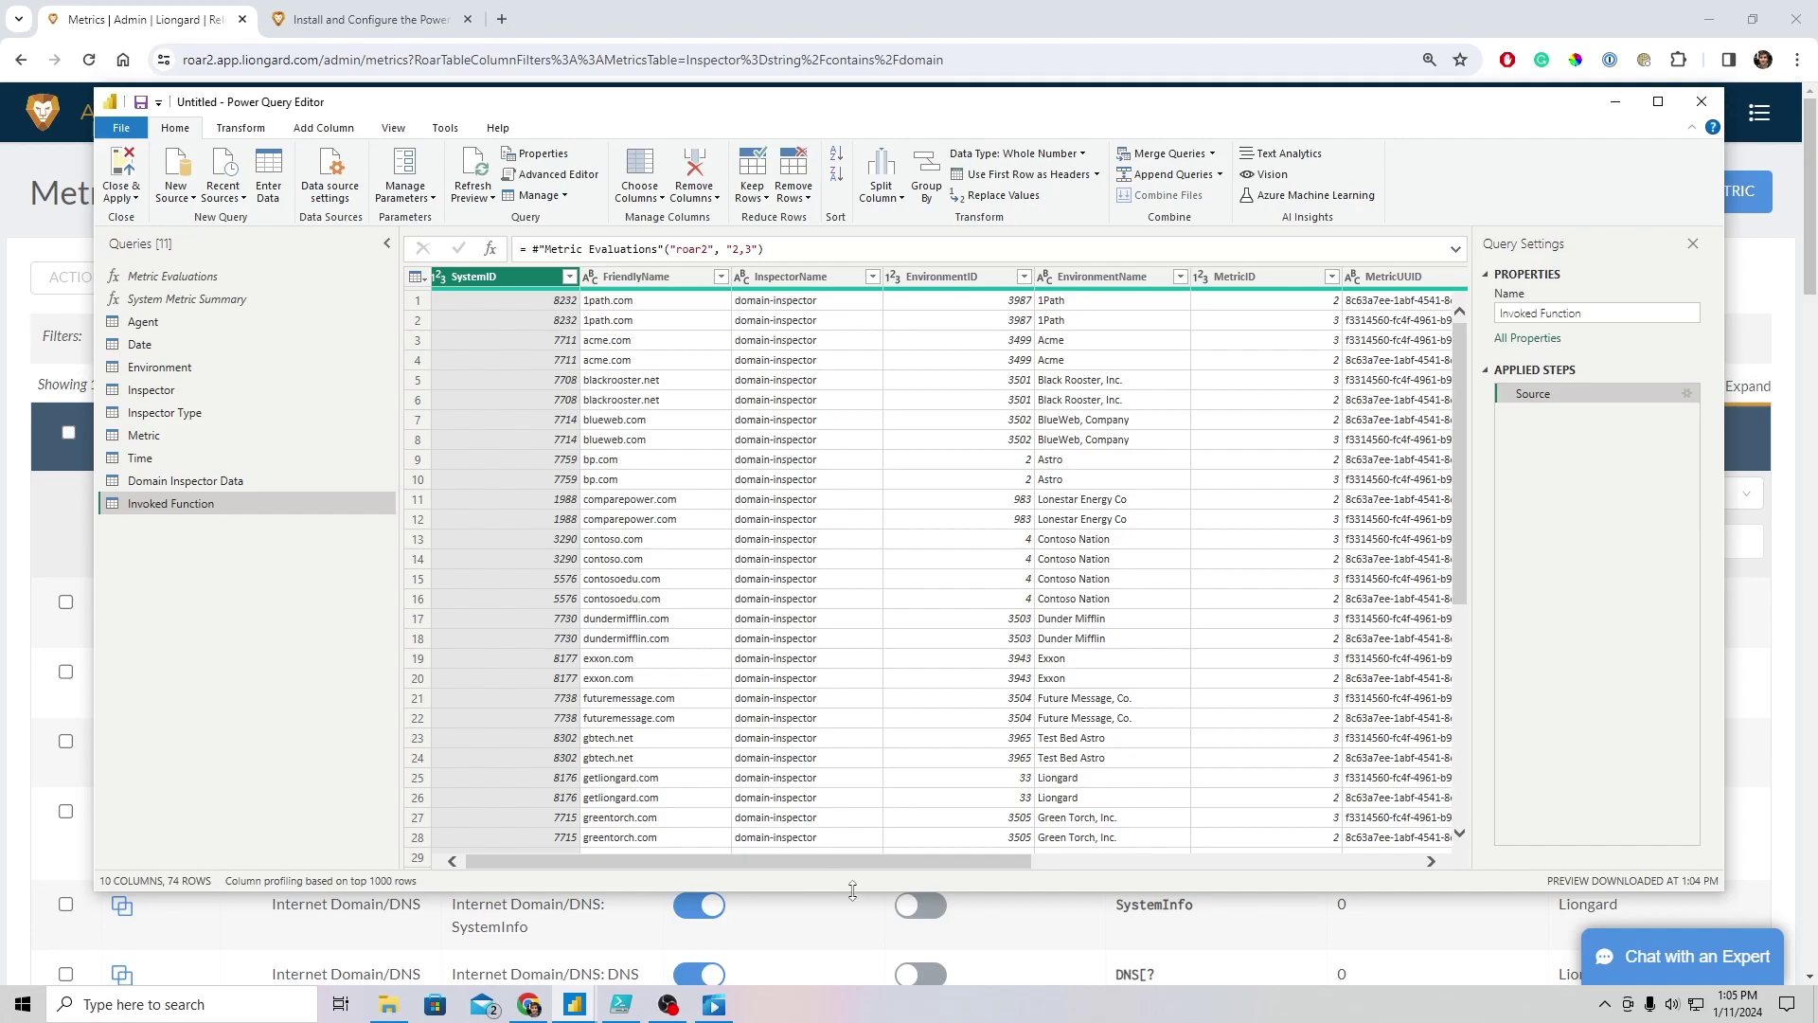
{"action": "left_click_drag", "start_coordinate": [851, 860], "coordinate": [1252, 862]}
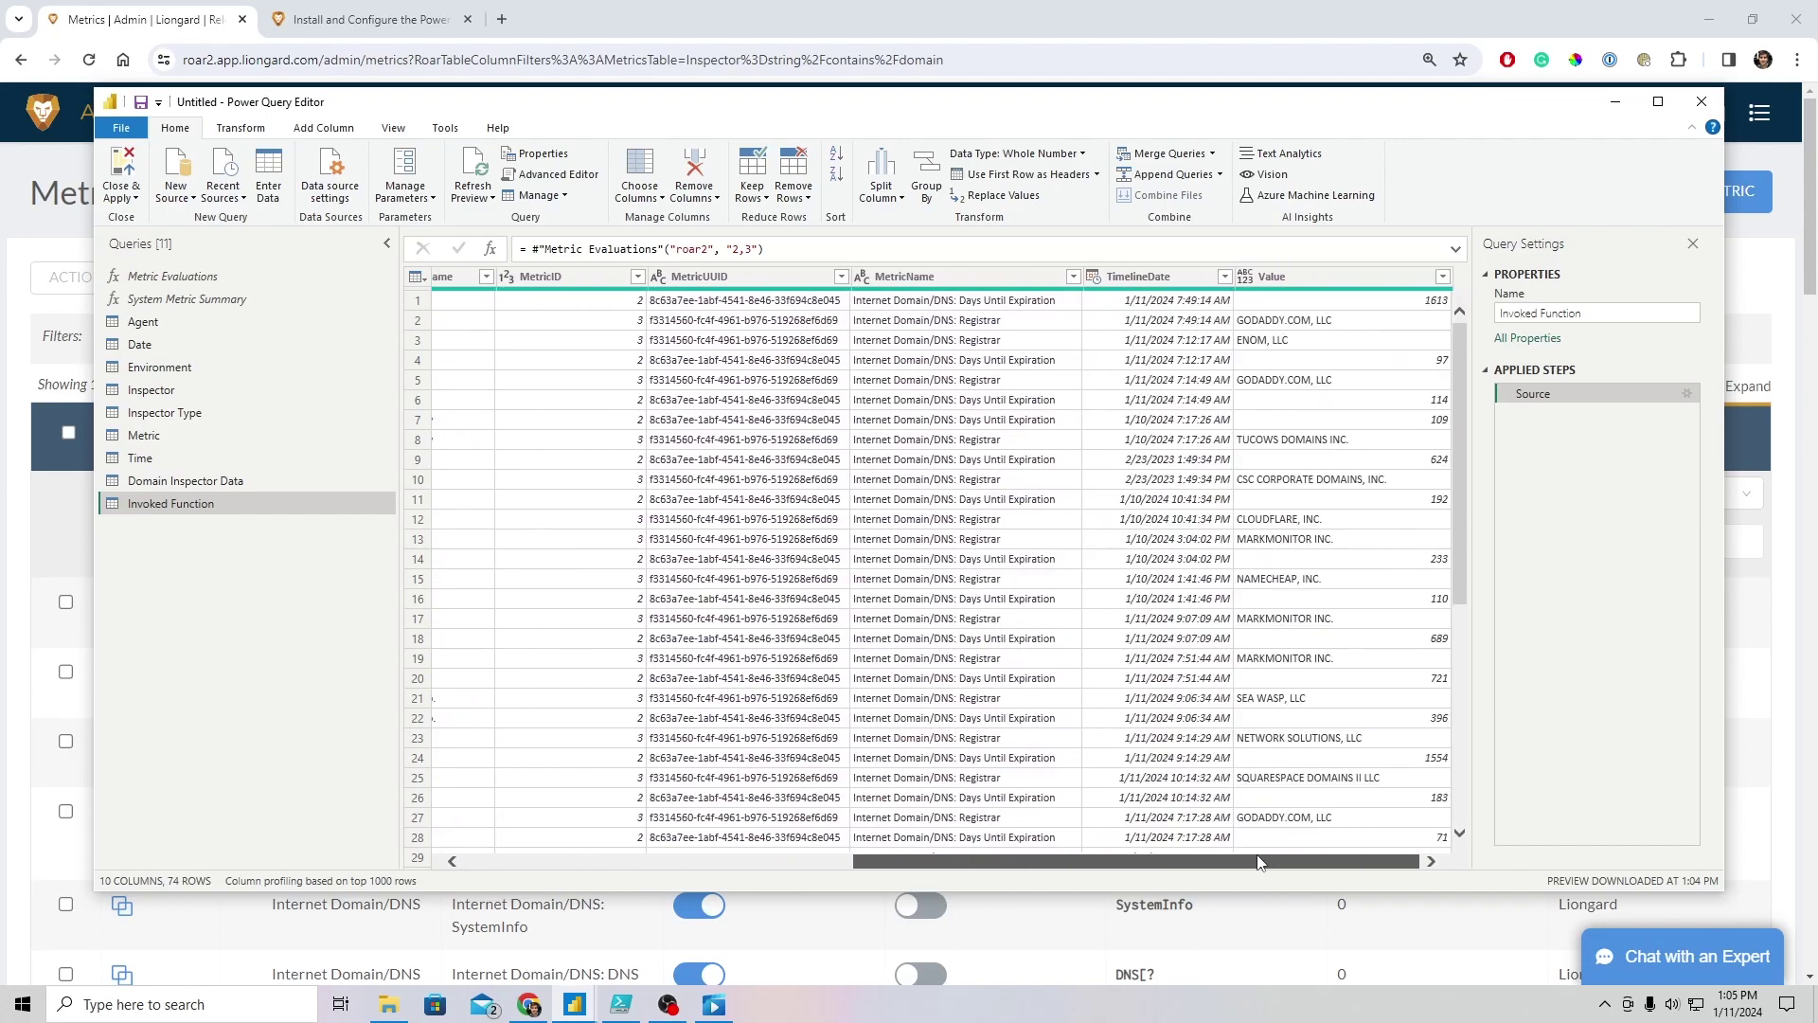
{"action": "left_click", "coordinate": [976, 301]}
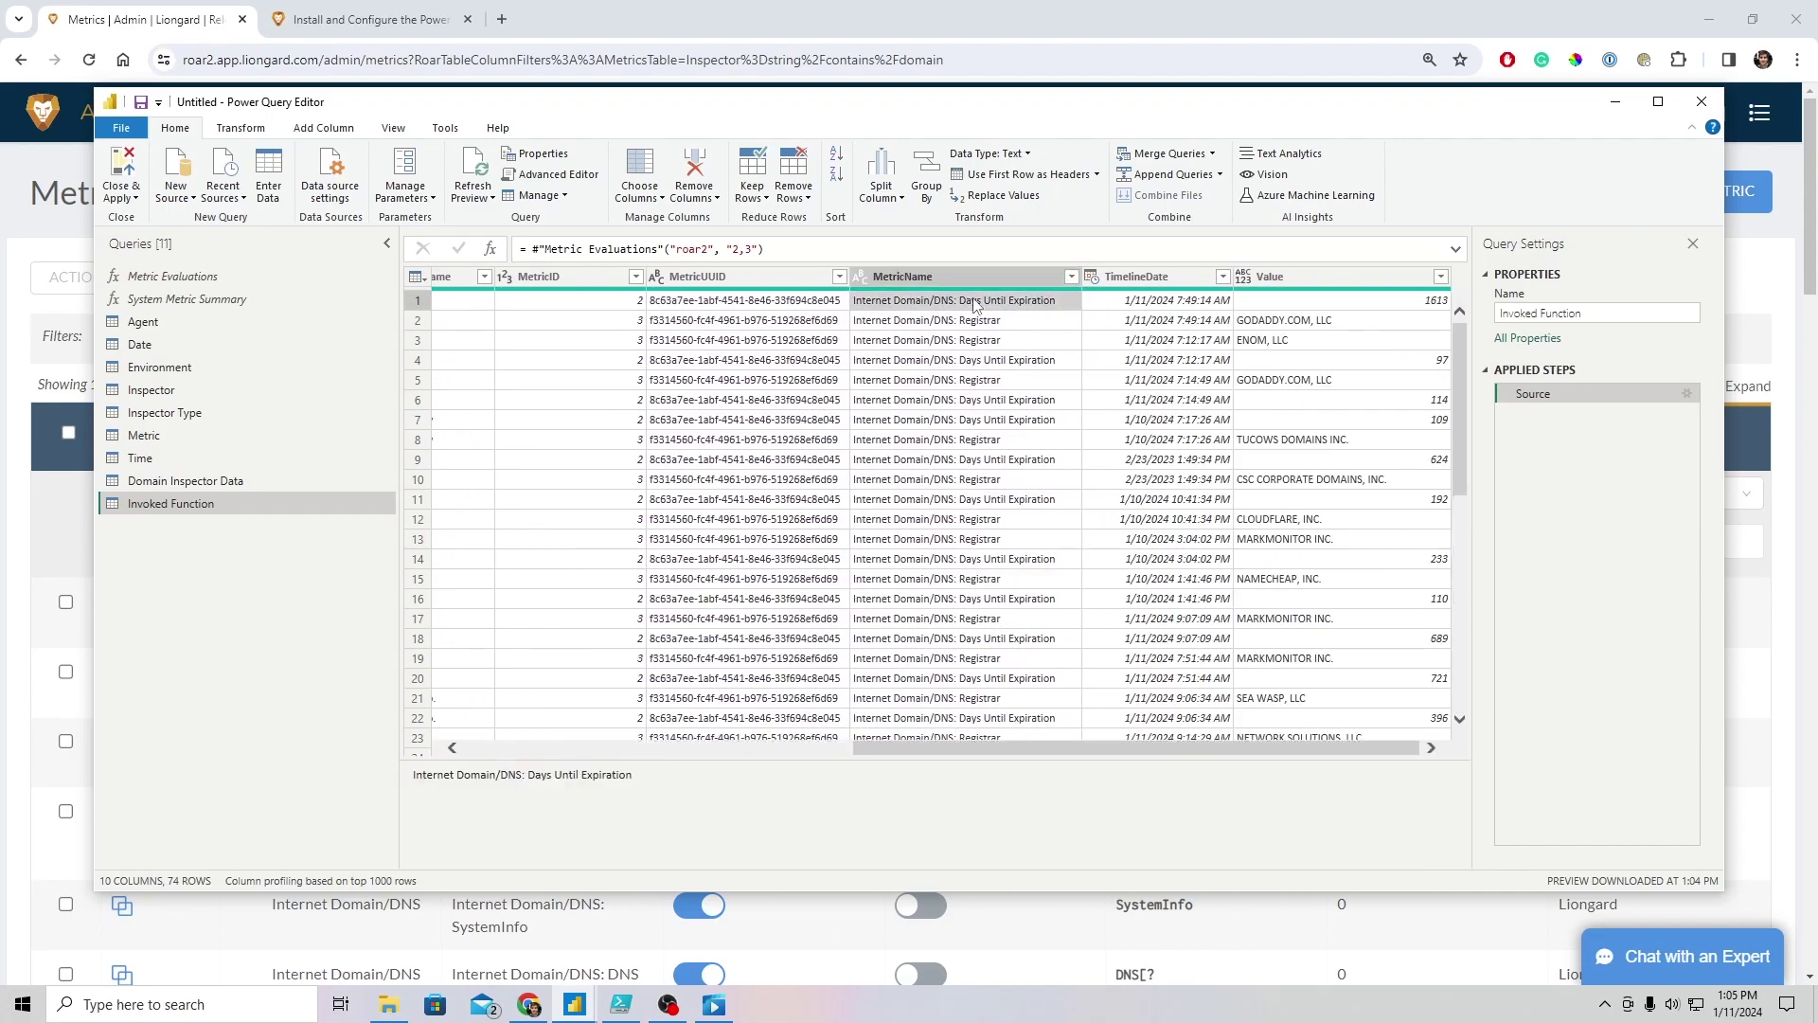
{"action": "left_click", "coordinate": [1347, 303]}
{"action": "left_click", "coordinate": [930, 324]}
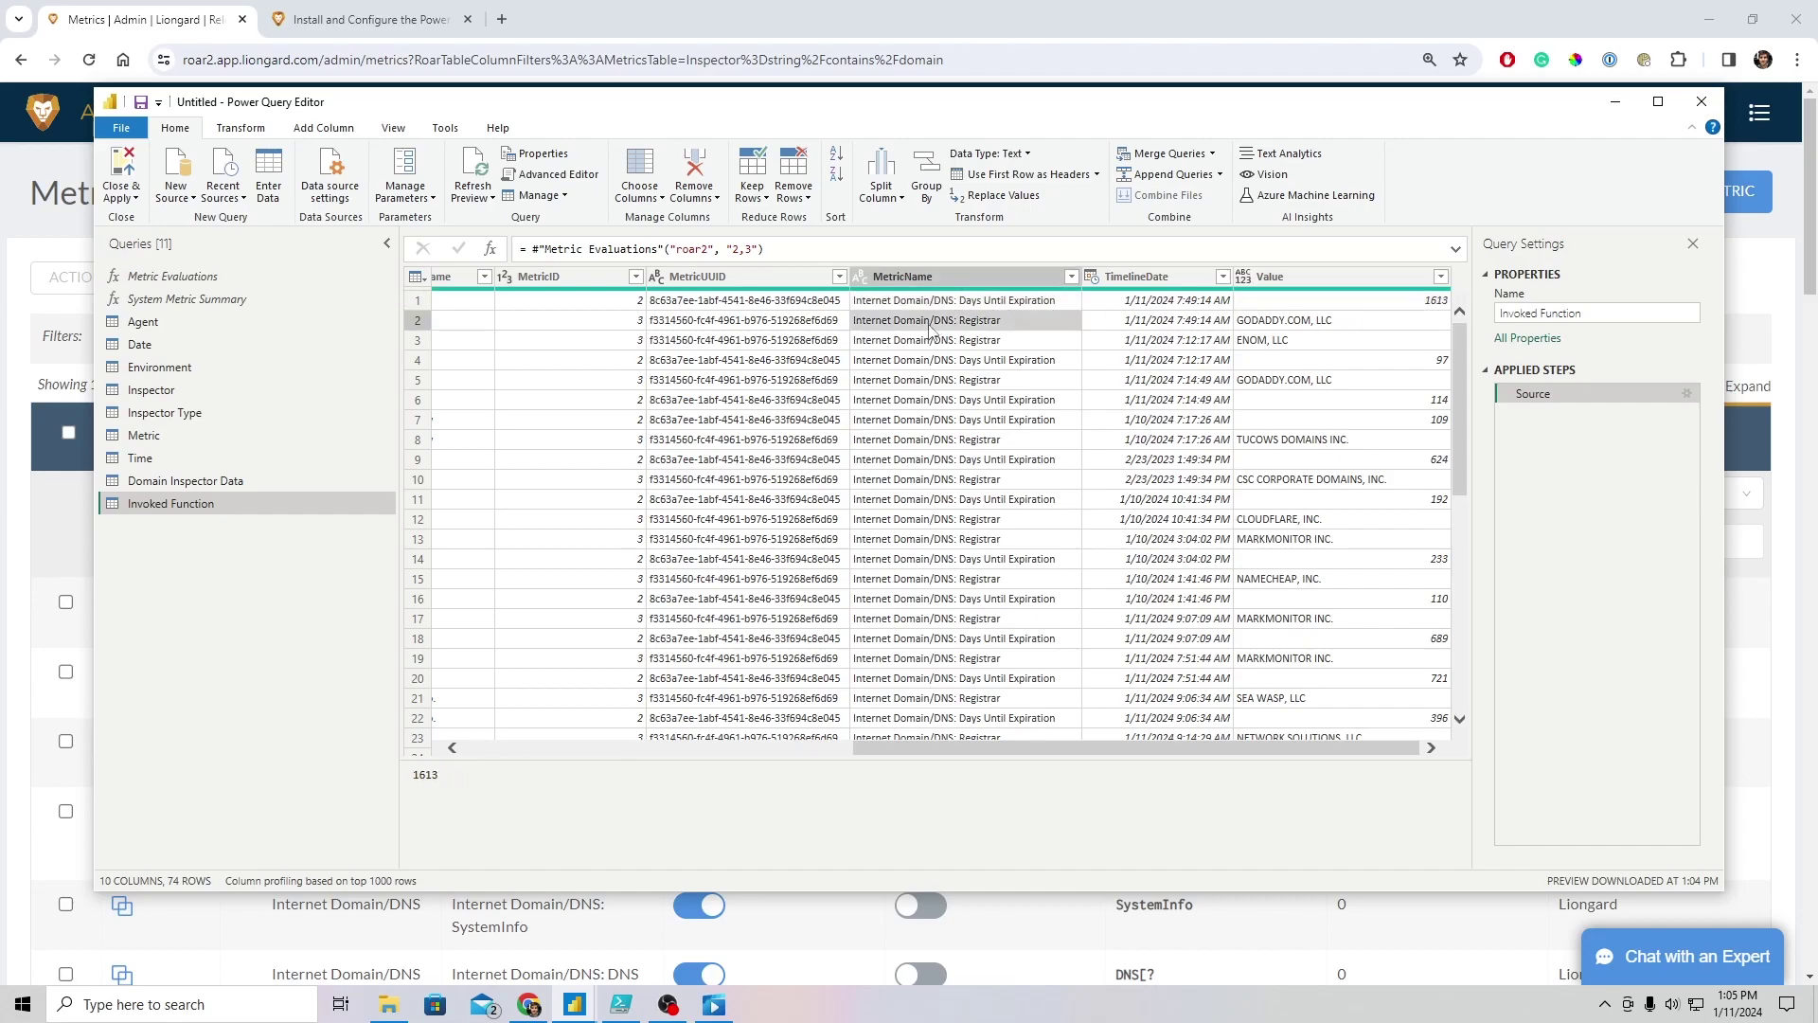
{"action": "left_click", "coordinate": [1380, 331]}
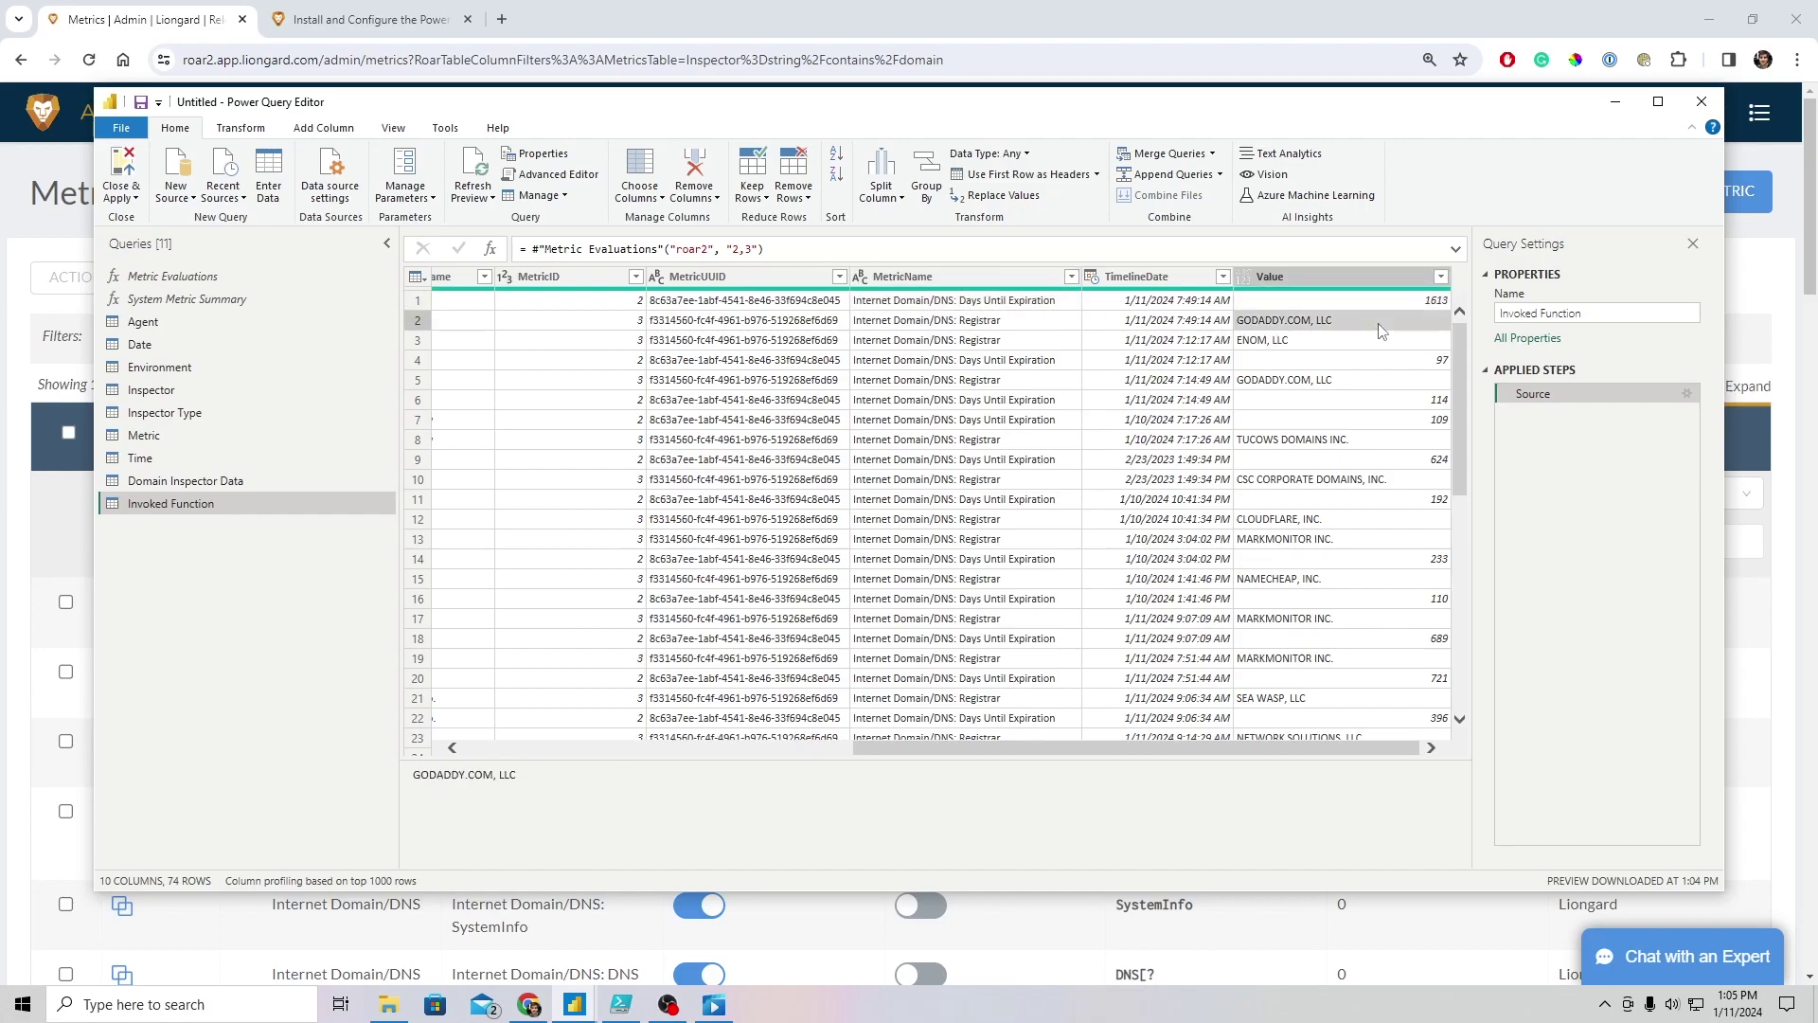
{"action": "left_click", "coordinate": [1078, 339]}
{"action": "left_click", "coordinate": [1270, 343]}
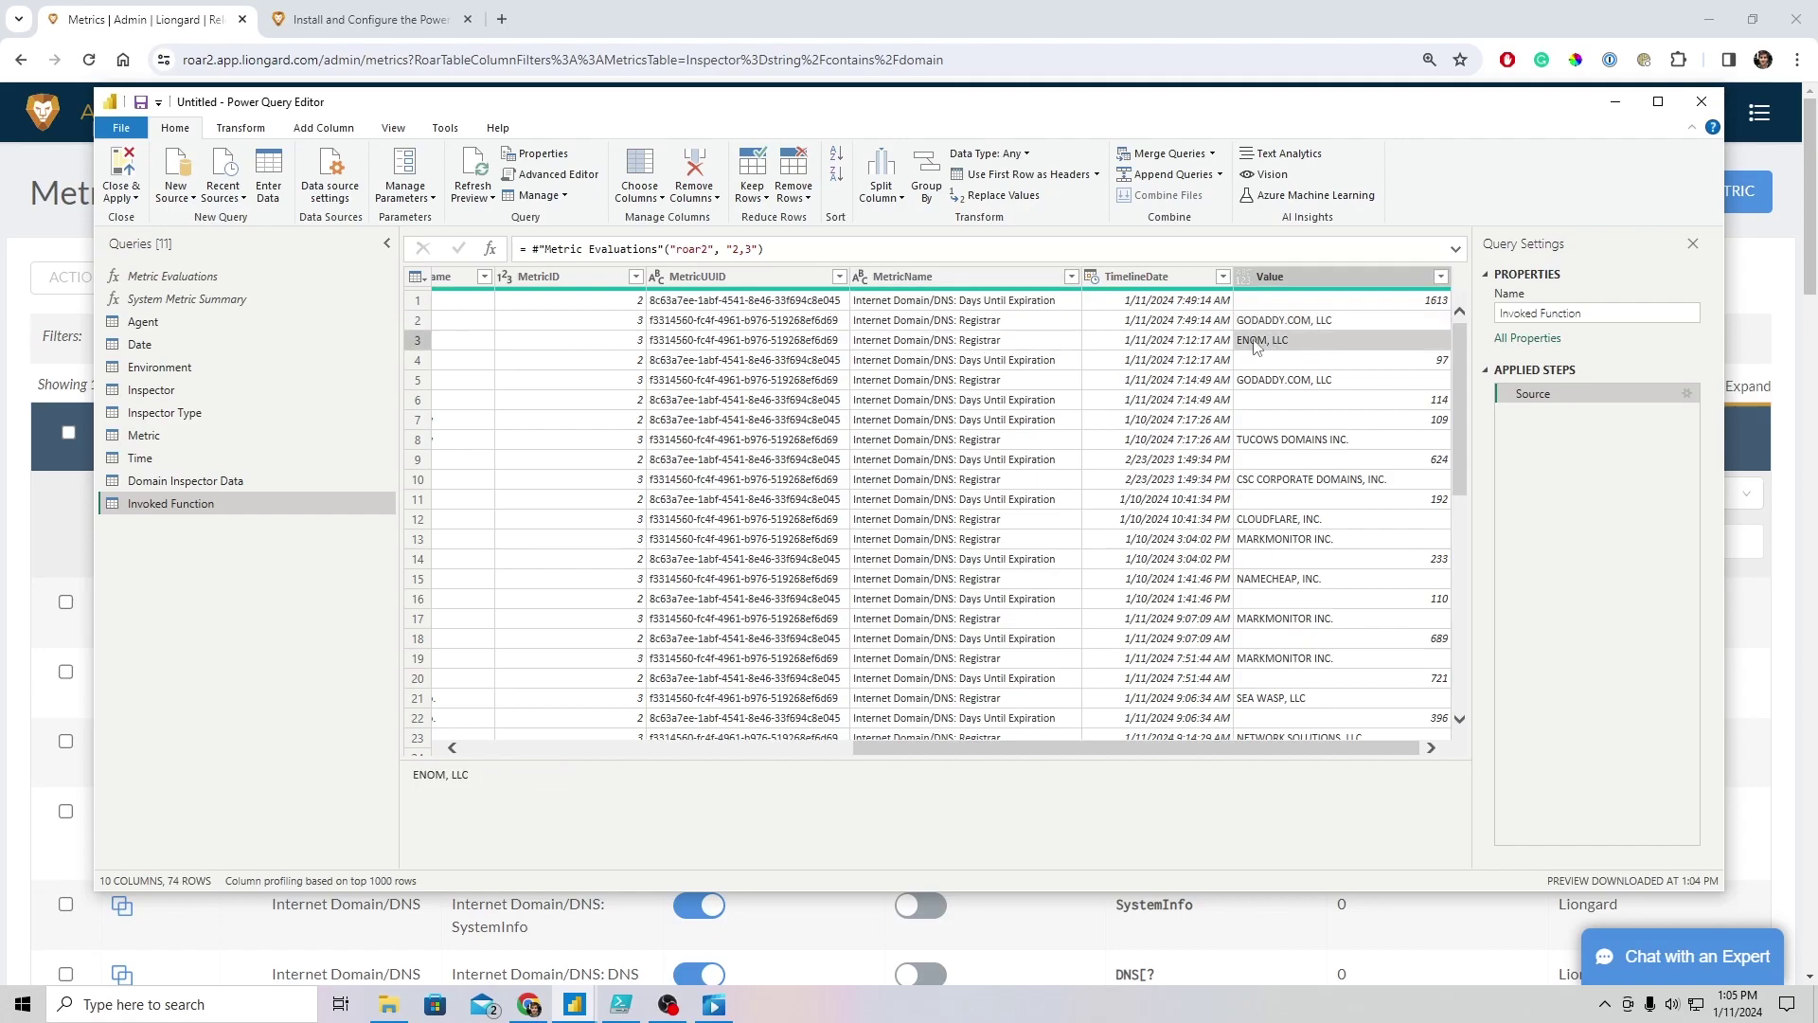
{"action": "left_click", "coordinate": [974, 368]}
{"action": "left_click", "coordinate": [1311, 362]}
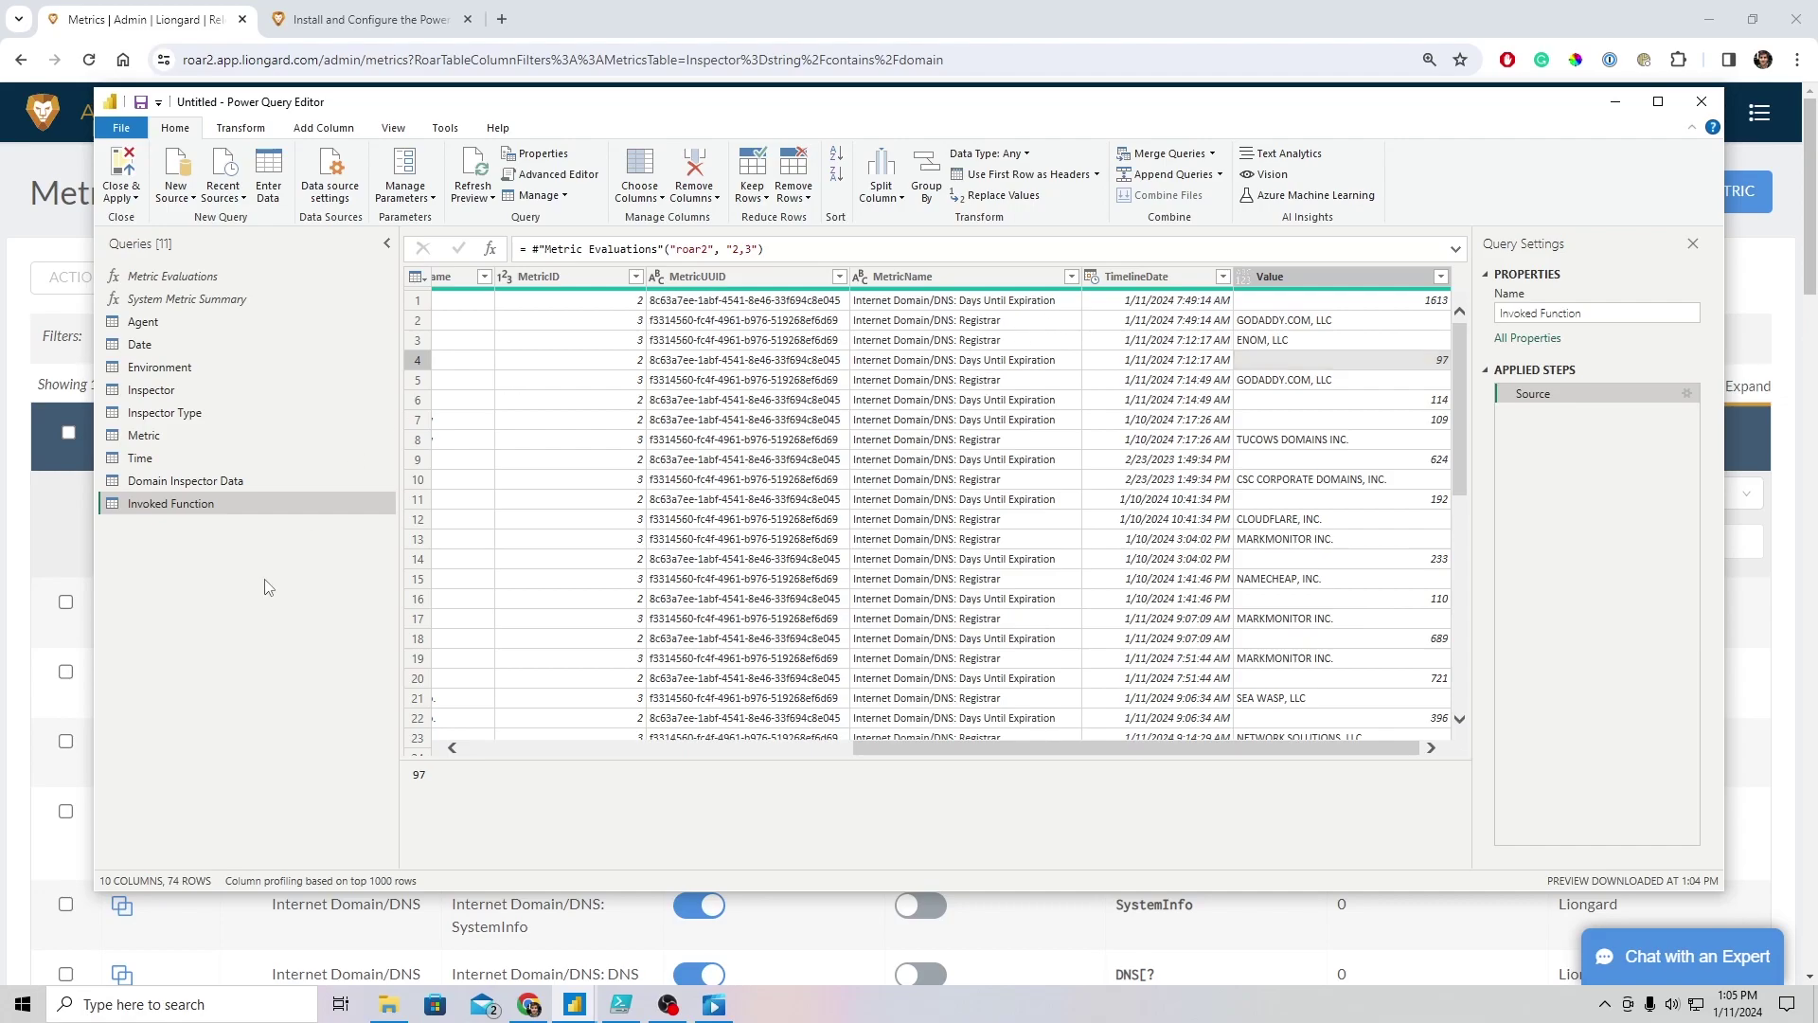
Create a reference to the Invoked Function query and name it Domain Registrar
{"action": "right_click", "coordinate": [170, 504]}
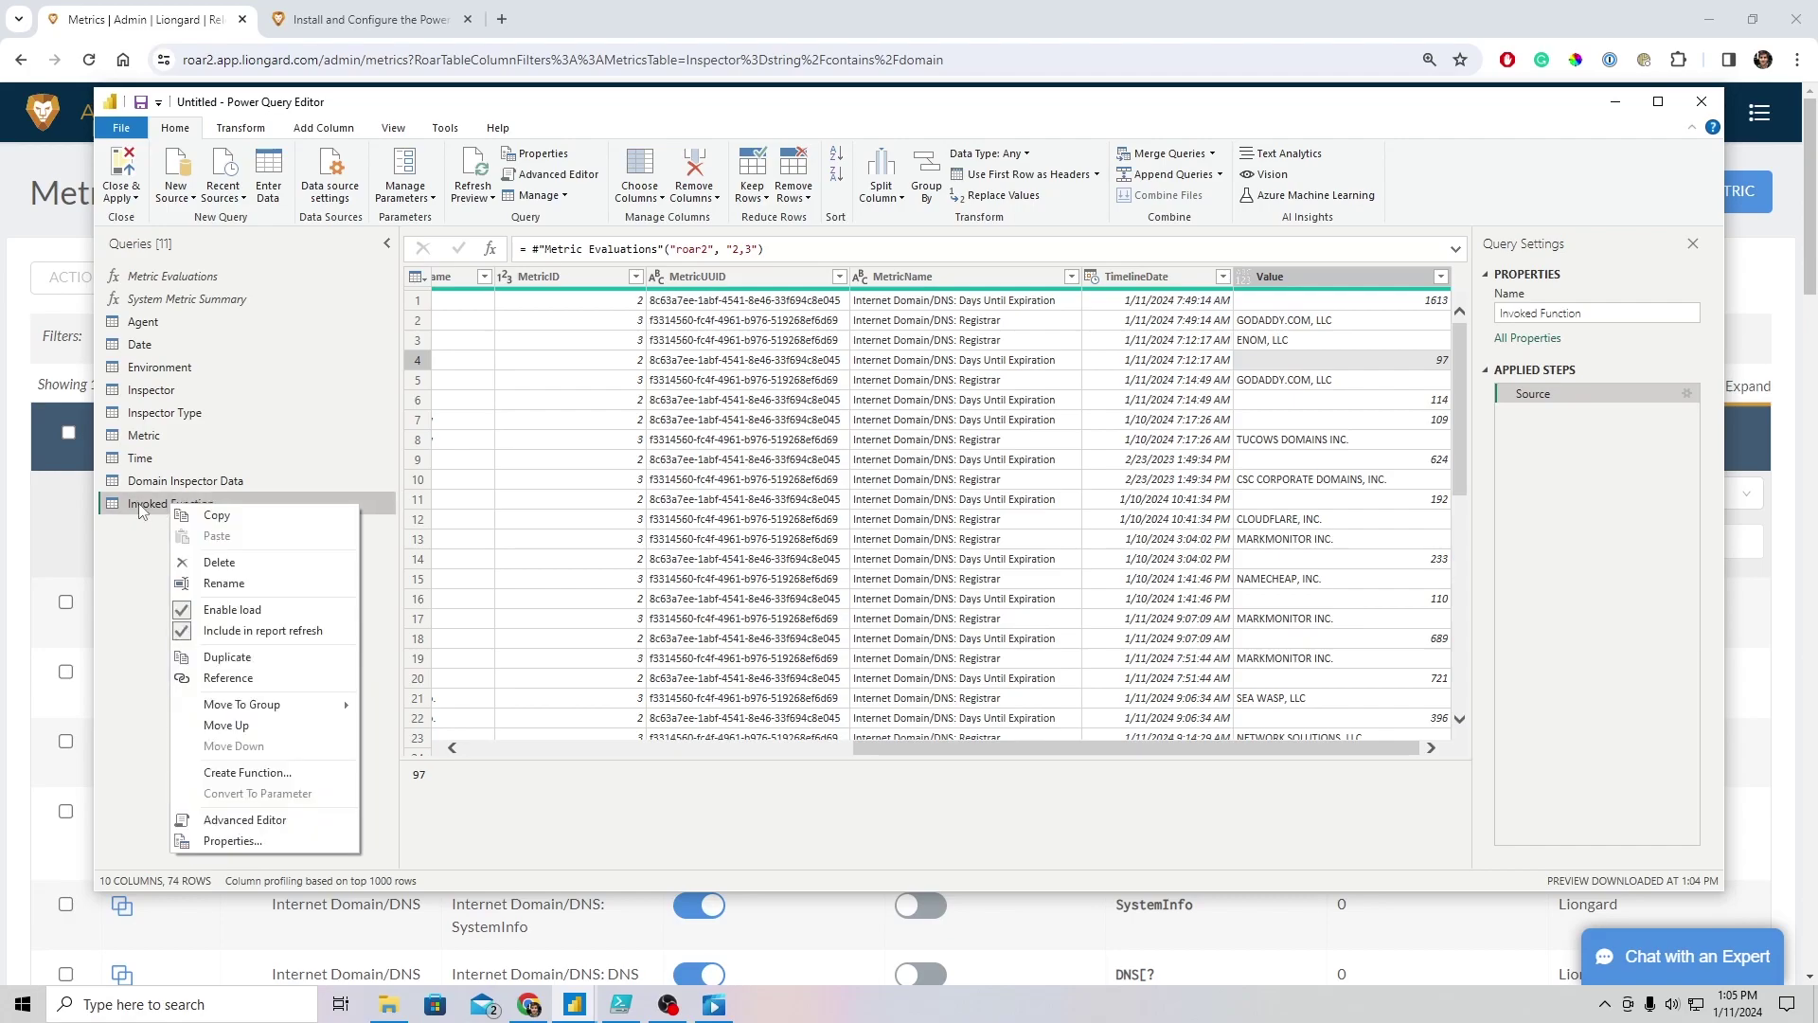
{"action": "left_click", "coordinate": [134, 543]}
{"action": "left_click_drag", "start_coordinate": [909, 748], "coordinate": [635, 750]}
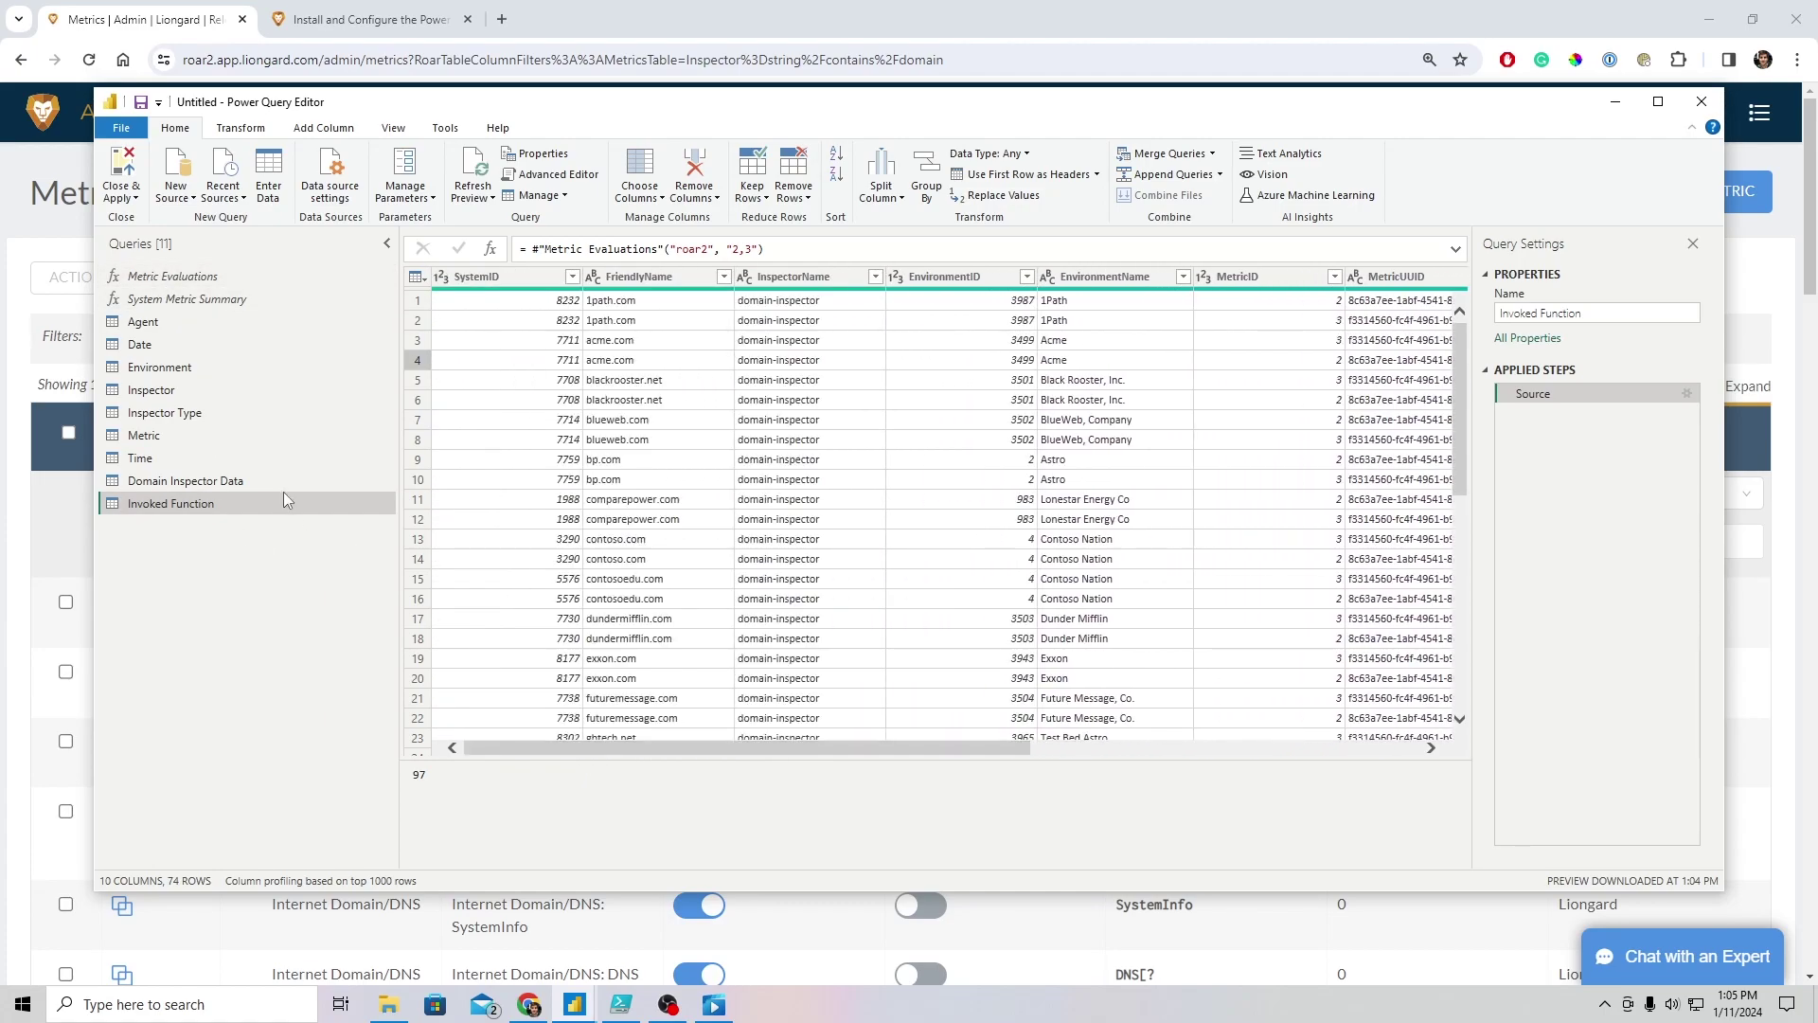
{"action": "right_click", "coordinate": [187, 512]}
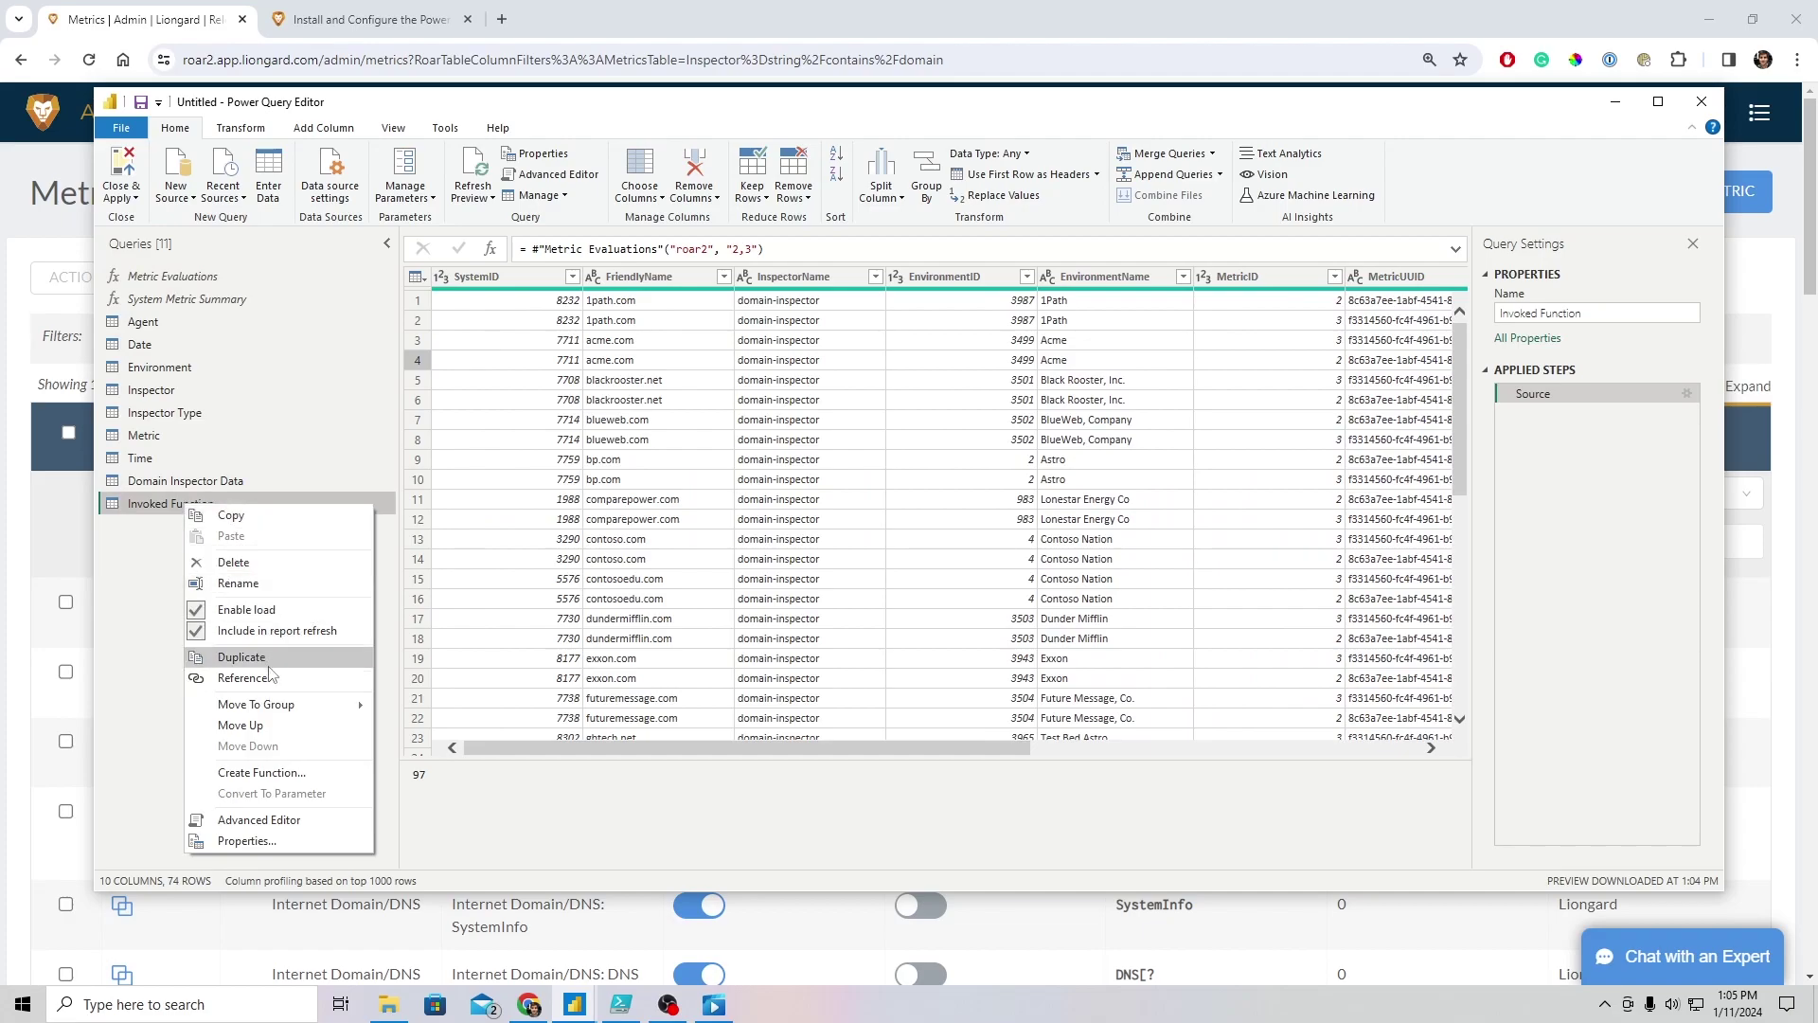
{"action": "left_click", "coordinate": [239, 678]}
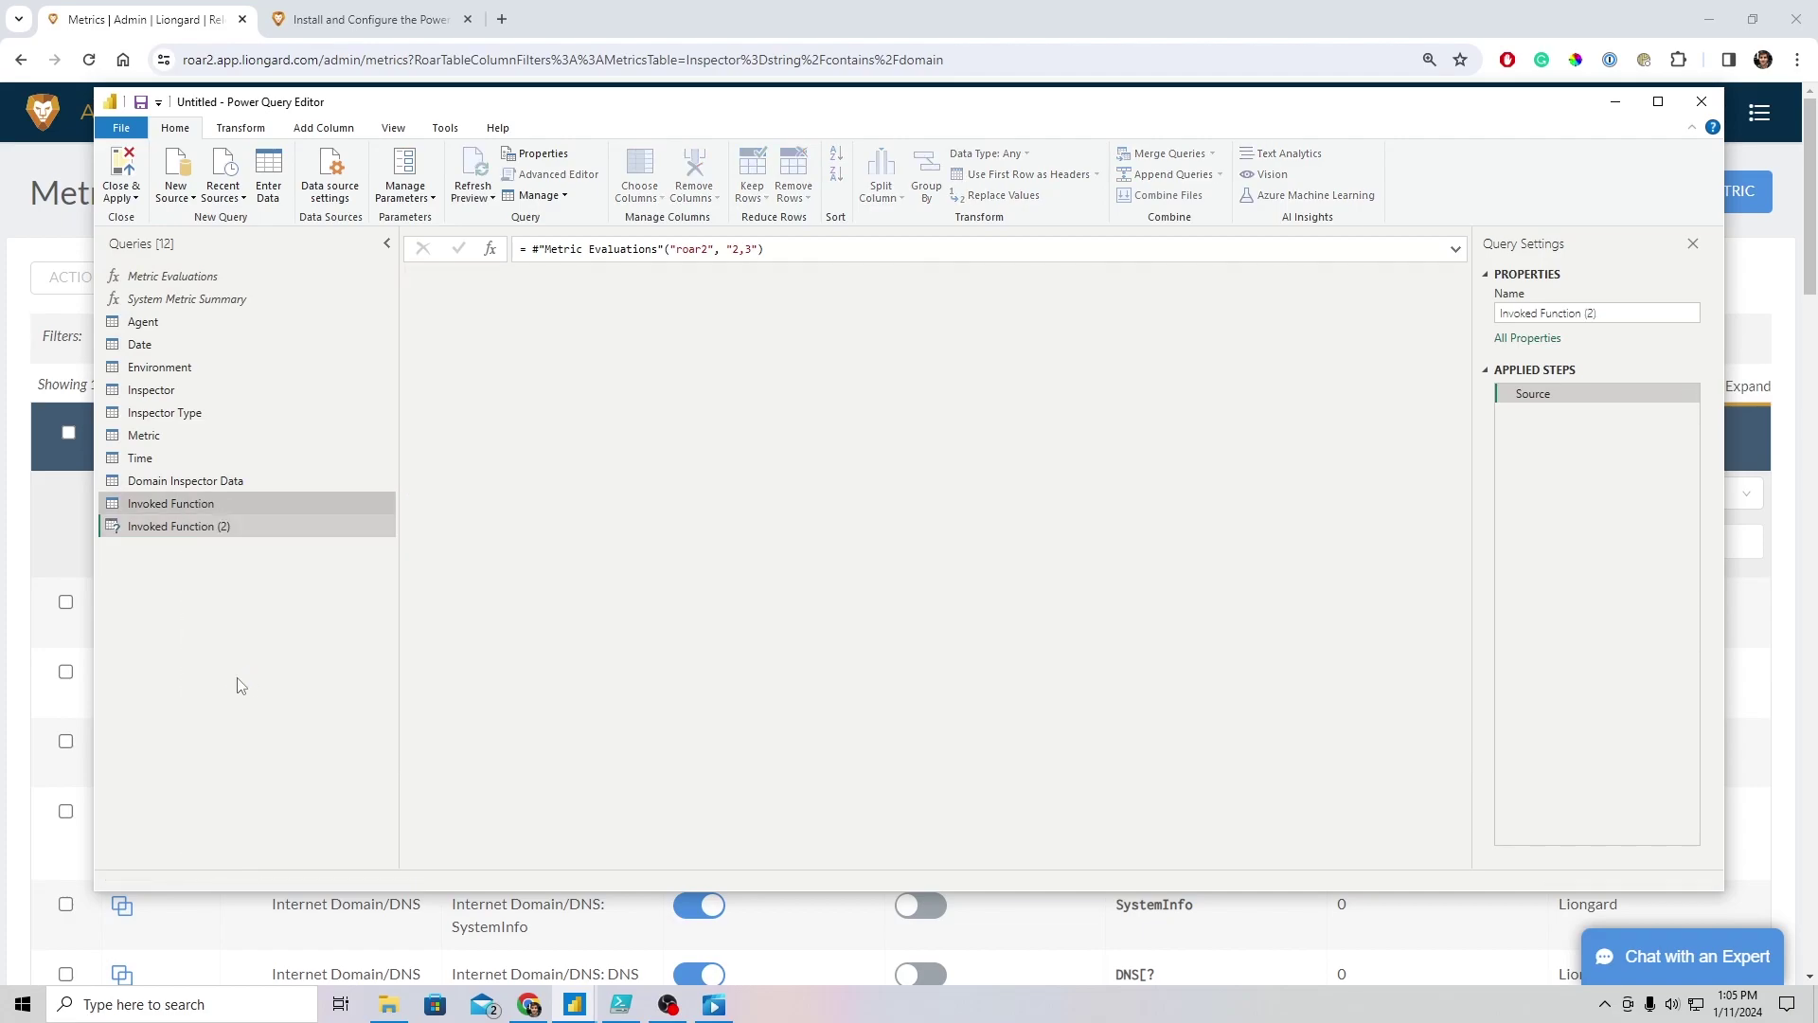
{"action": "double_click", "coordinate": [199, 532]}
{"action": "type", "text": "Domain Registrar"}
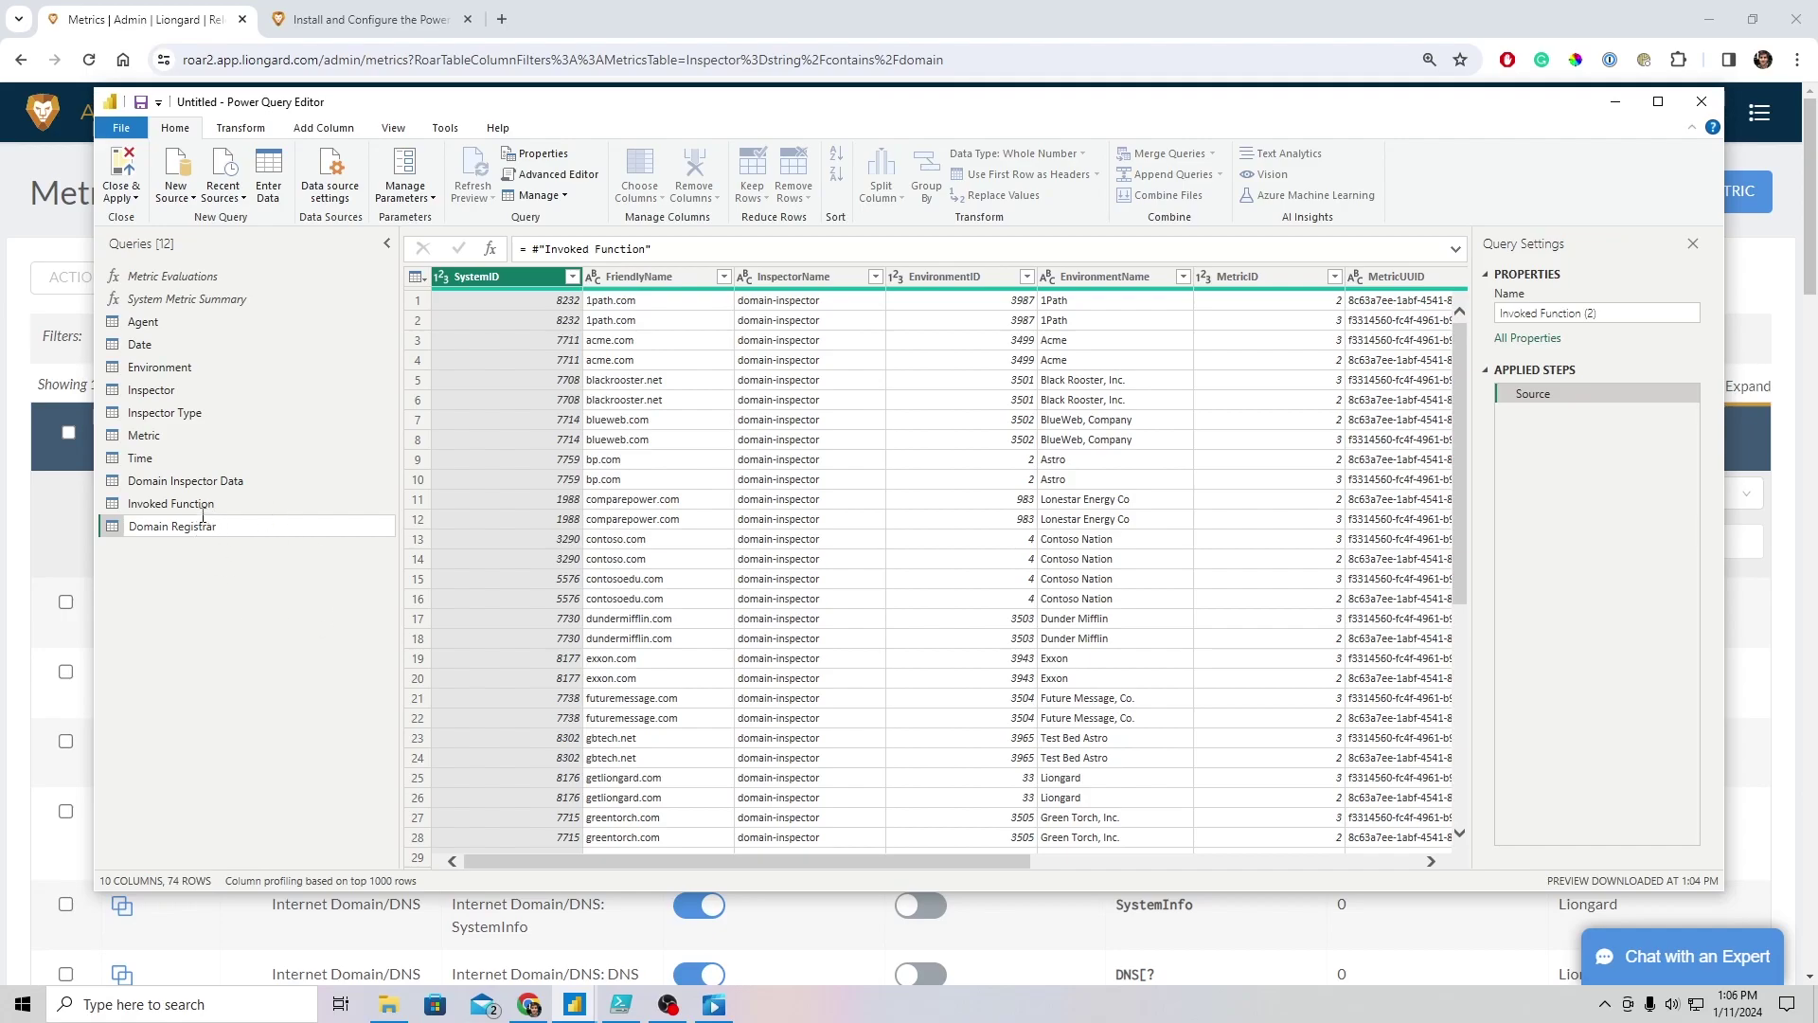
Create another reference to the Invoked Function query and name it Domain Expiration
{"action": "left_click", "coordinate": [194, 507]}
{"action": "left_click", "coordinate": [192, 508]}
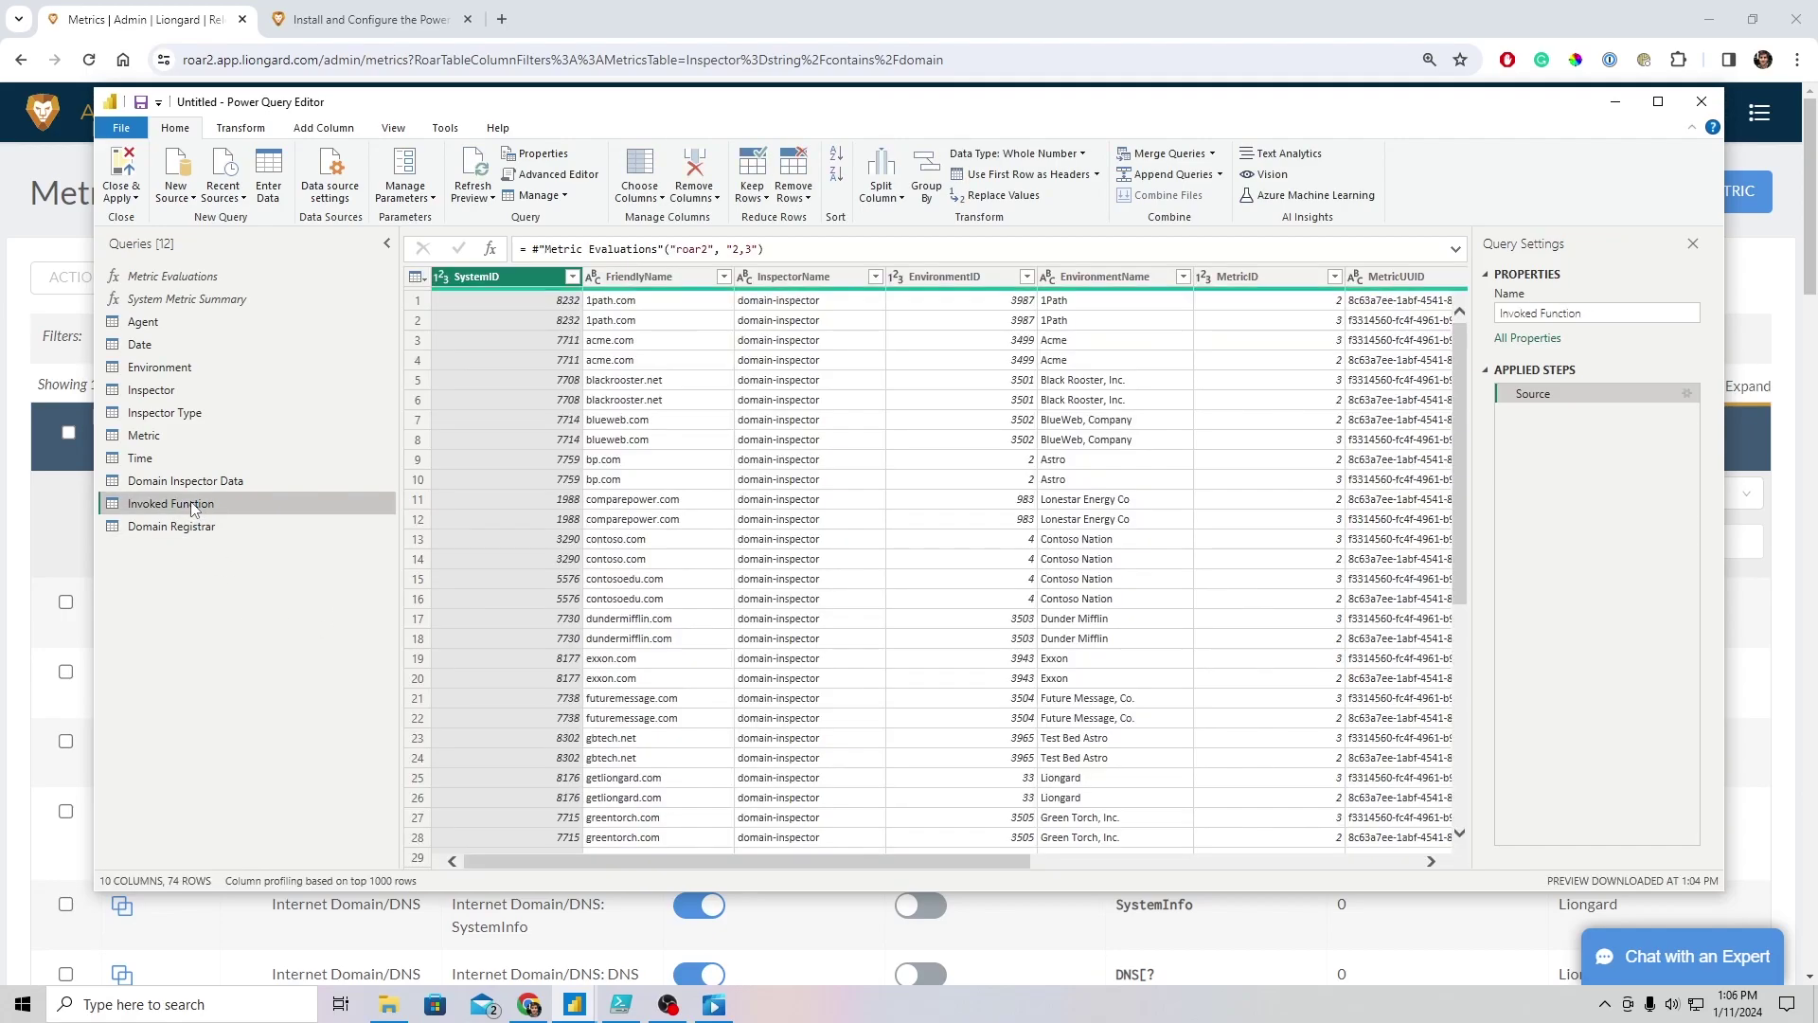
{"action": "right_click", "coordinate": [221, 506]}
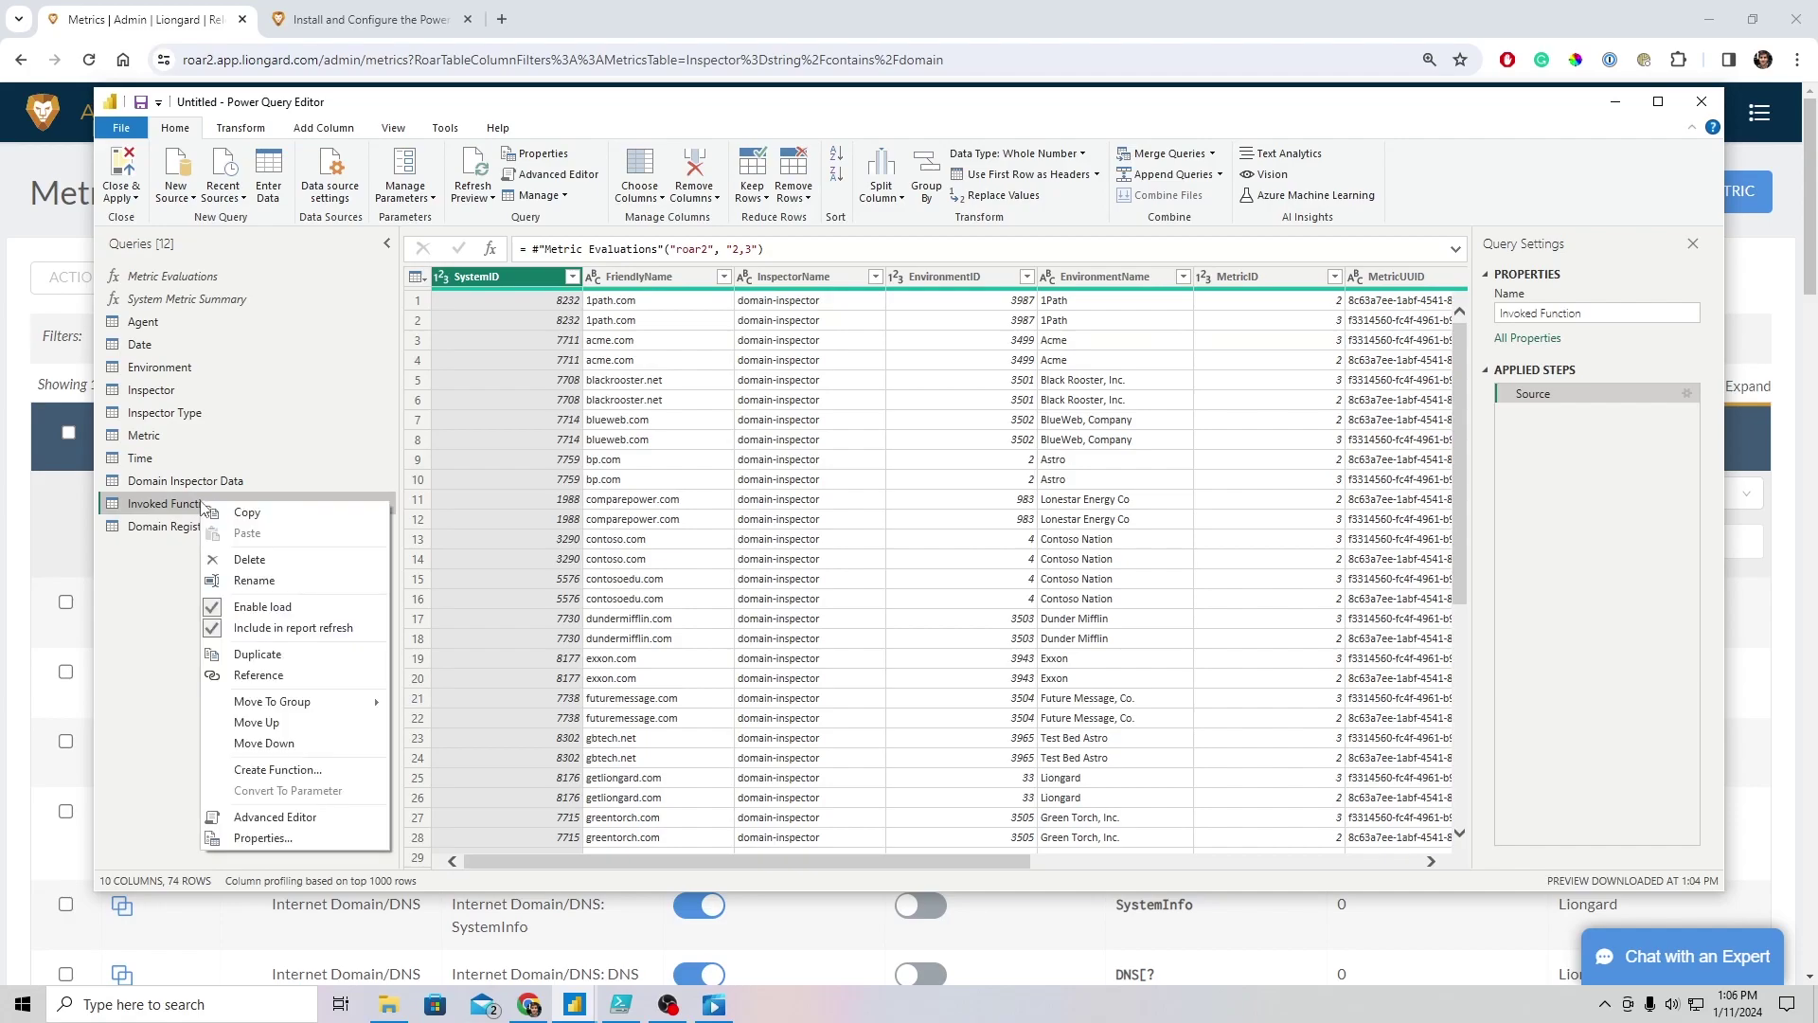
{"action": "left_click", "coordinate": [258, 675]}
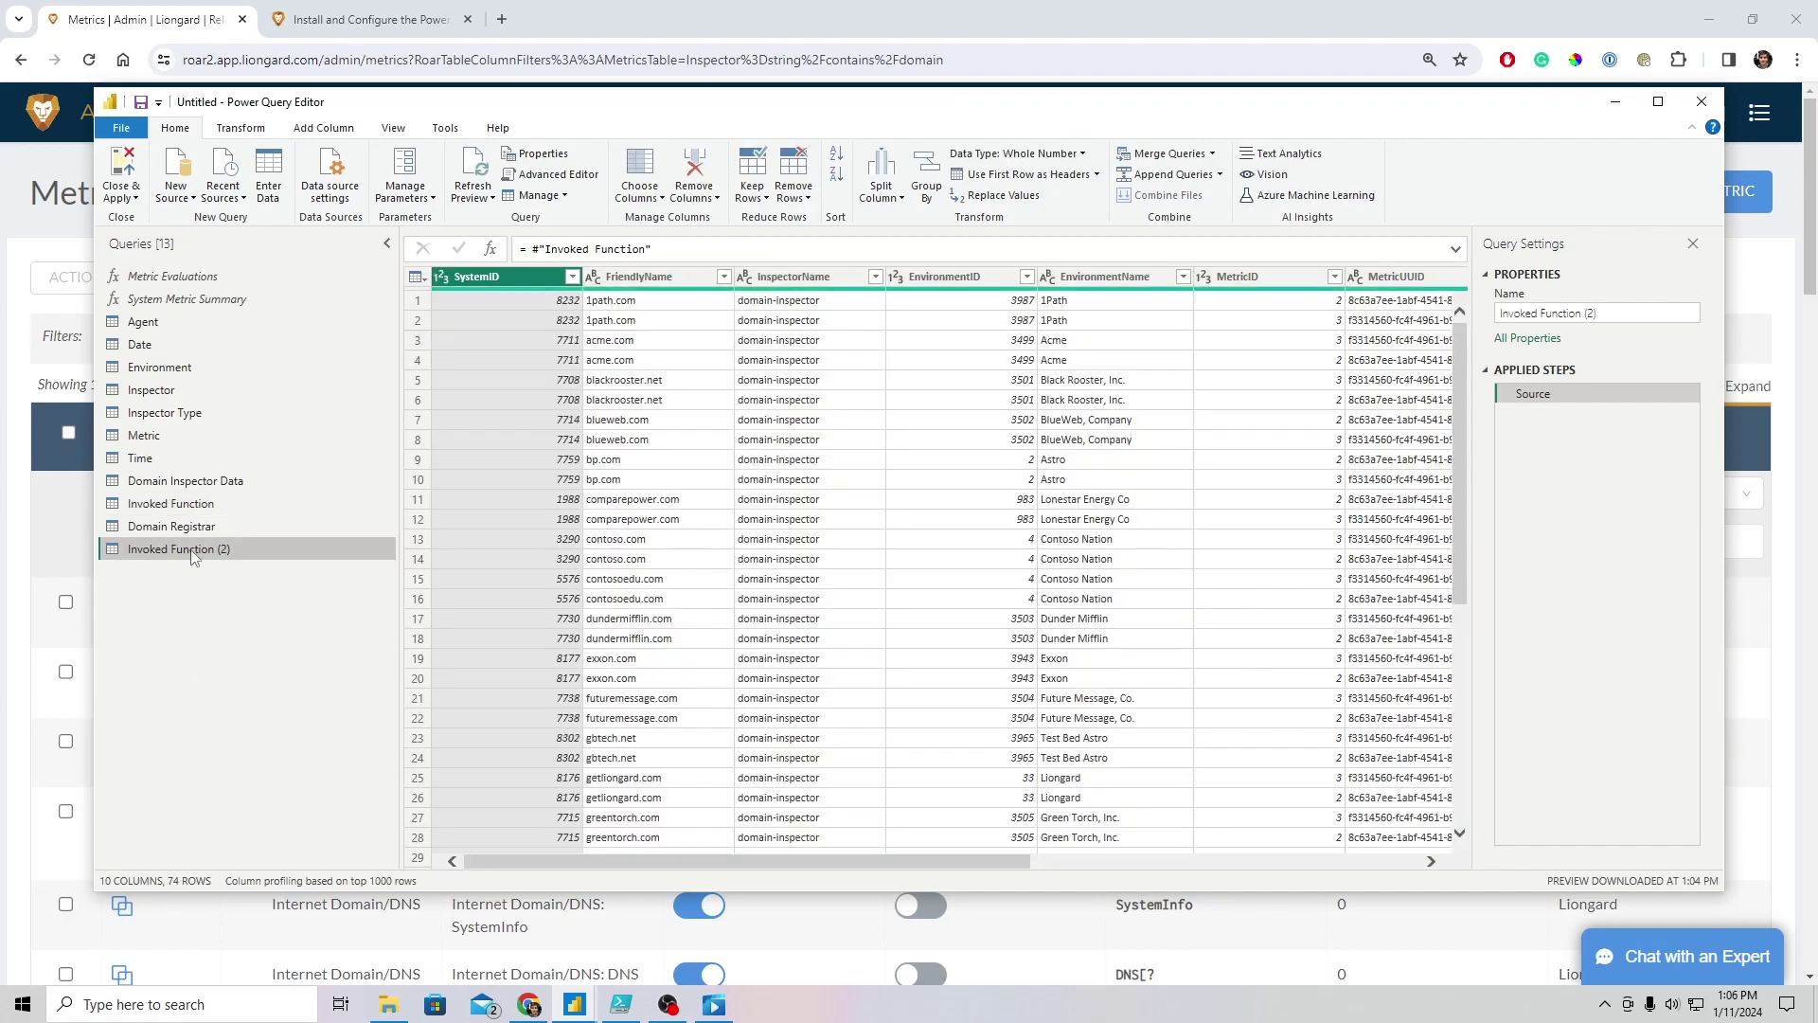
{"action": "double_click", "coordinate": [238, 549]}
{"action": "type", "text": "Domain Expiration"}
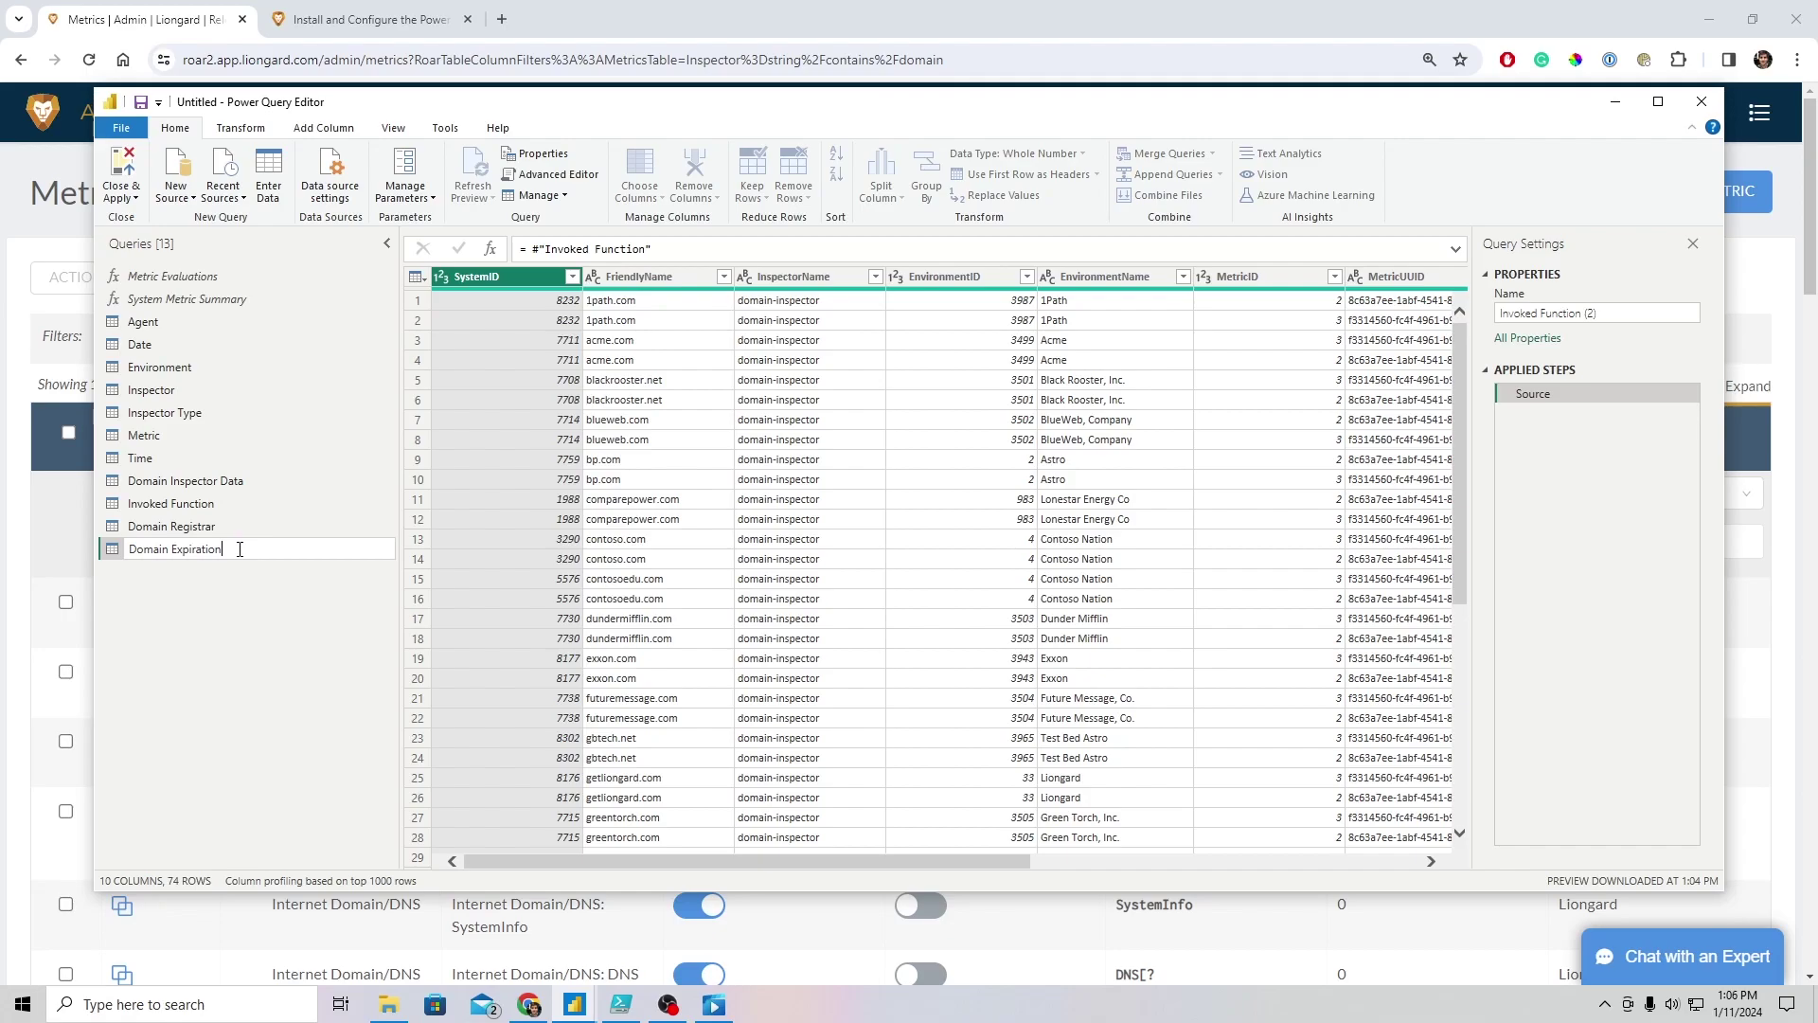
{"action": "key", "text": "Return"}
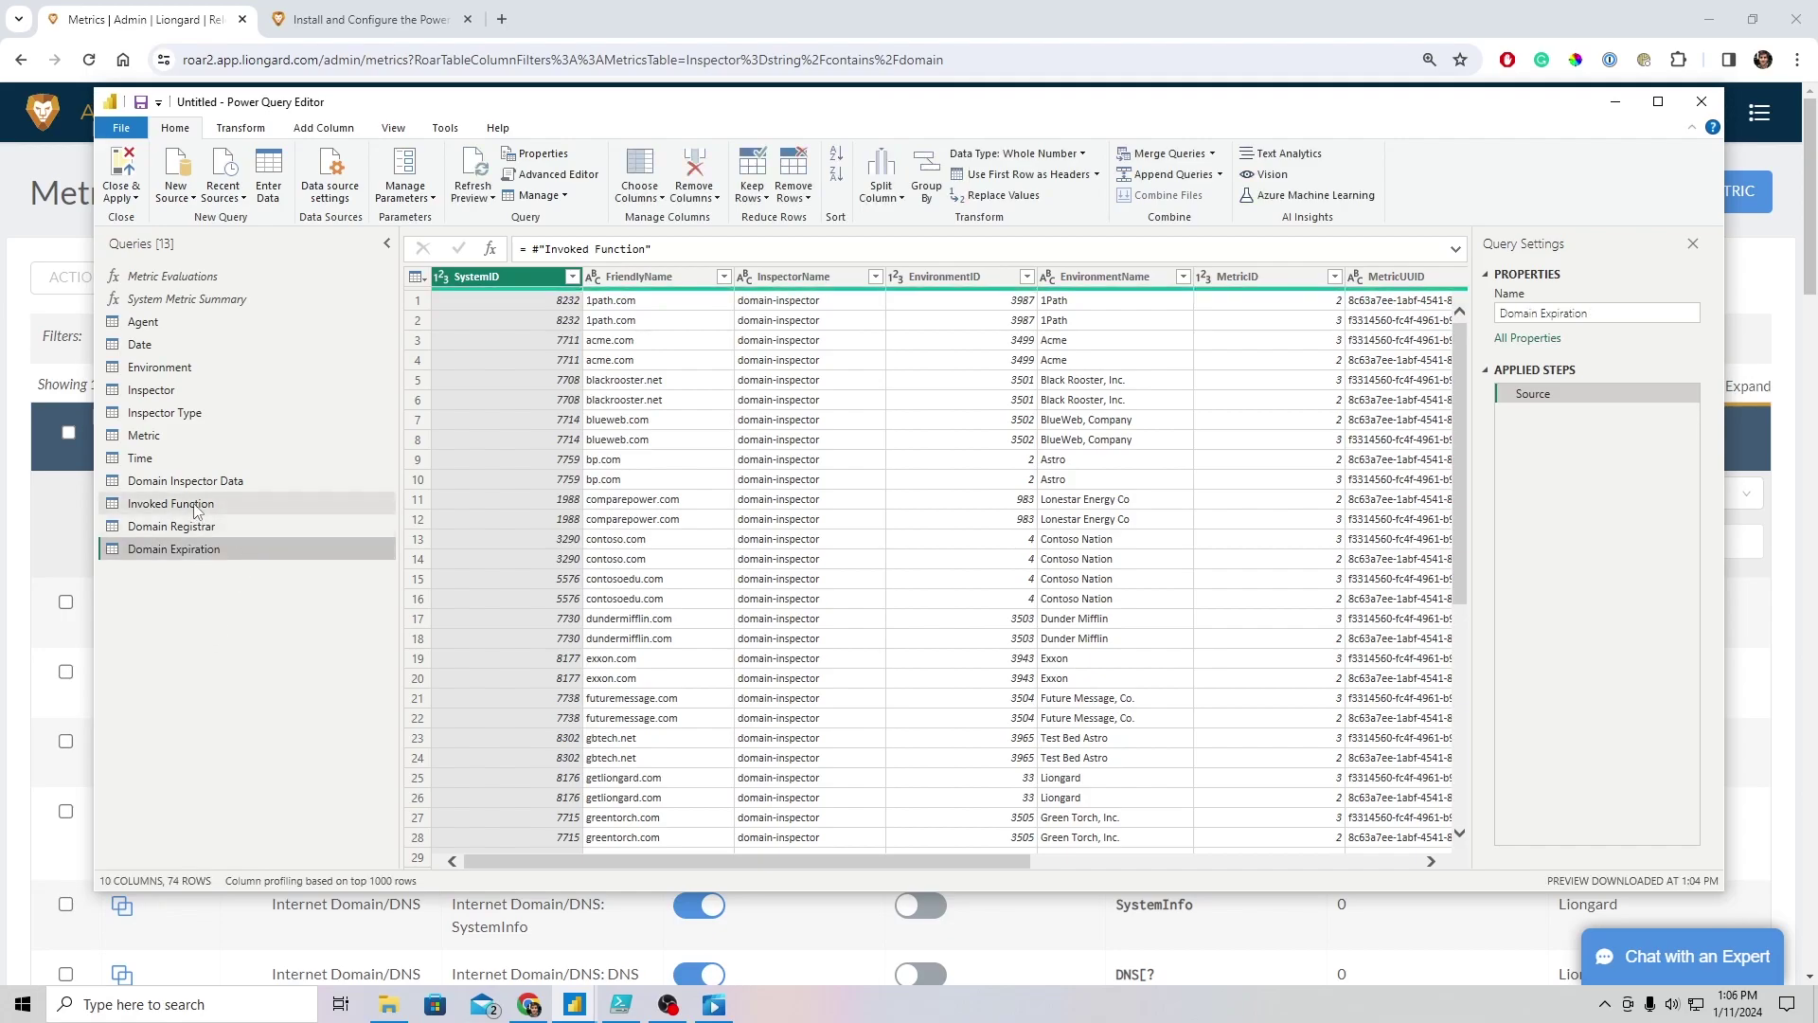
Rename the original Invoked Function query as Domain Master
{"action": "left_click", "coordinate": [188, 506]}
{"action": "right_click", "coordinate": [189, 509]}
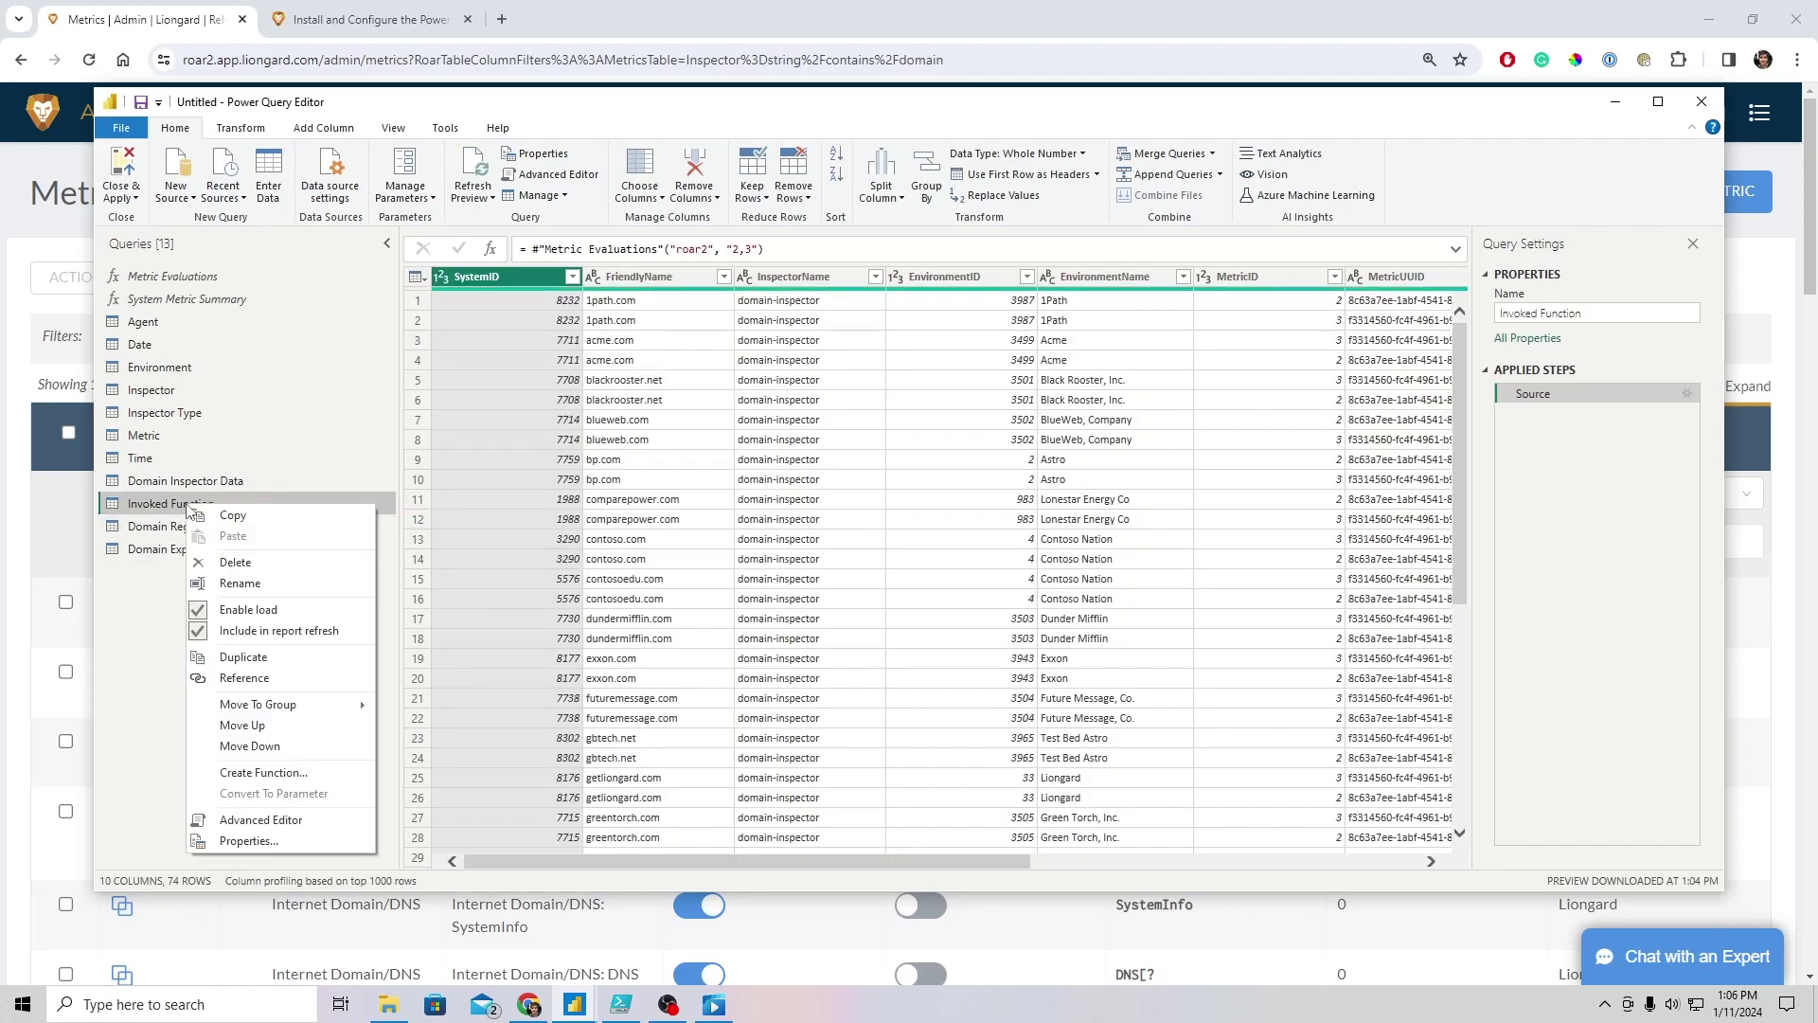
{"action": "left_click", "coordinate": [258, 591]}
{"action": "type", "text": "Domain Mas"}
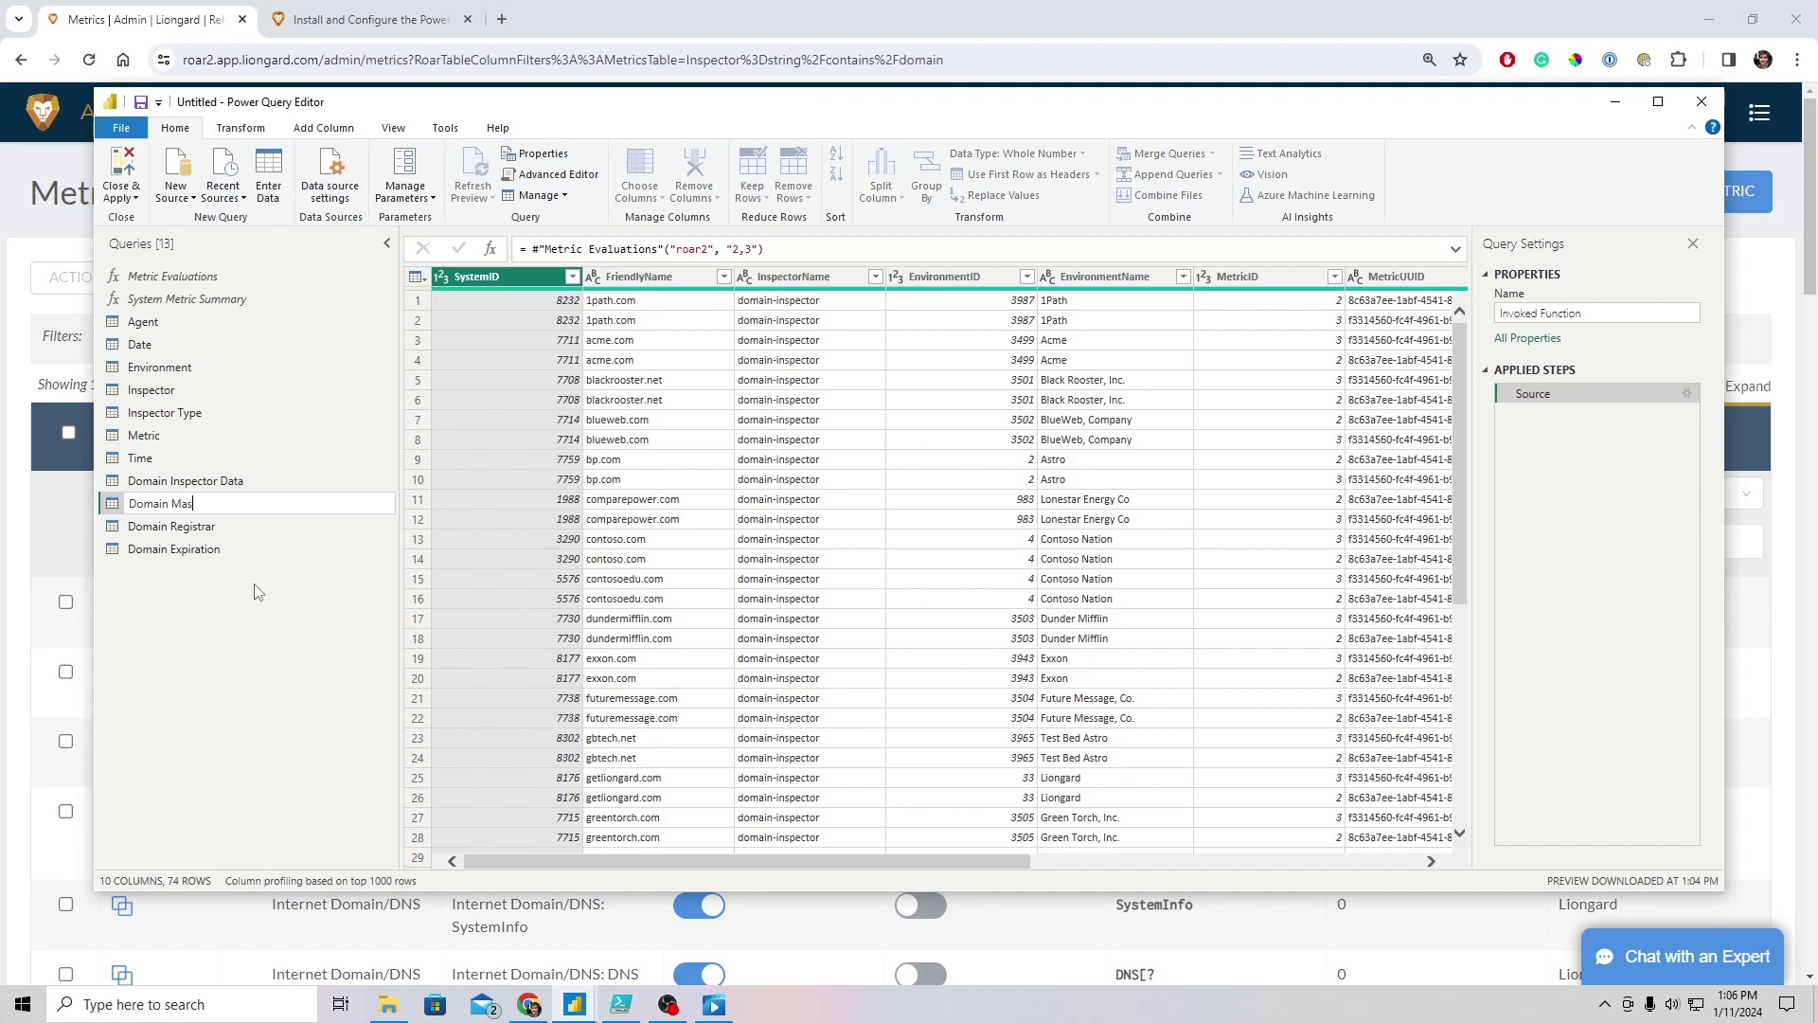
{"action": "type", "text": "ter"}
{"action": "key", "text": "Return"}
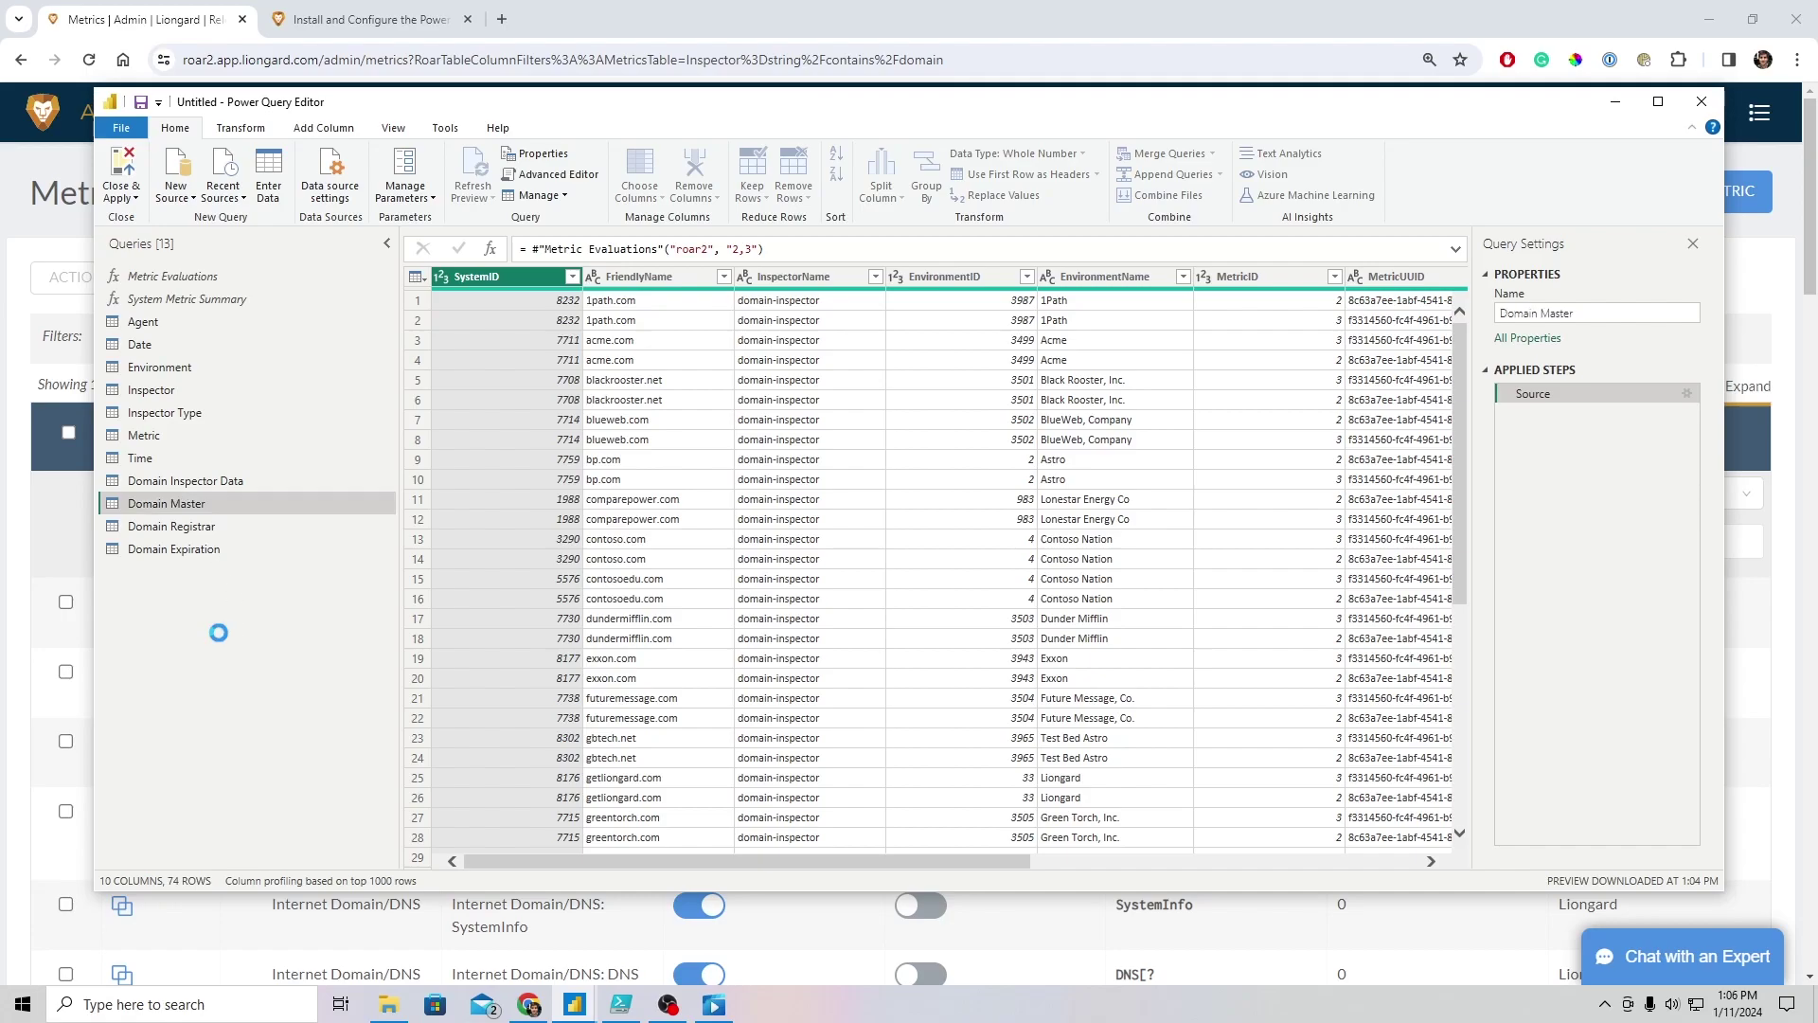
Check the source formulas of Domain Registrar and Domain Expiration, and view the metric name and value columns in Domain Master
{"action": "left_click", "coordinate": [218, 527]}
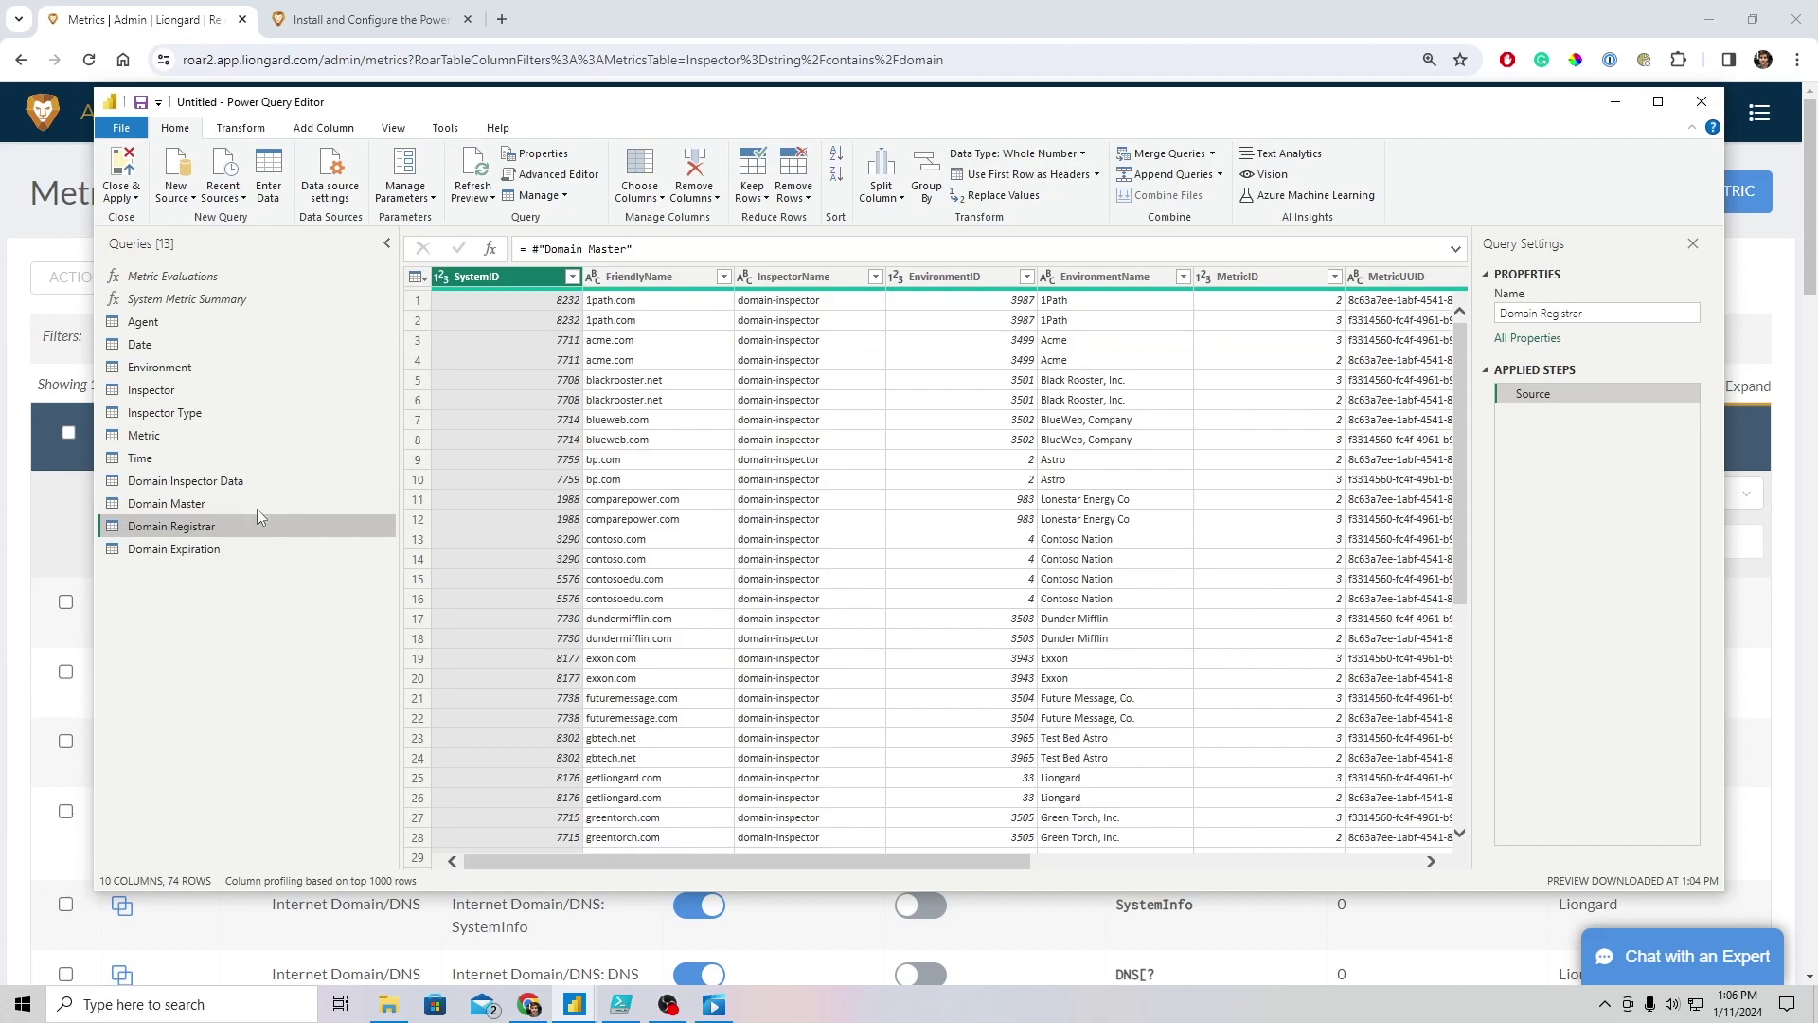
{"action": "left_click", "coordinate": [218, 549]}
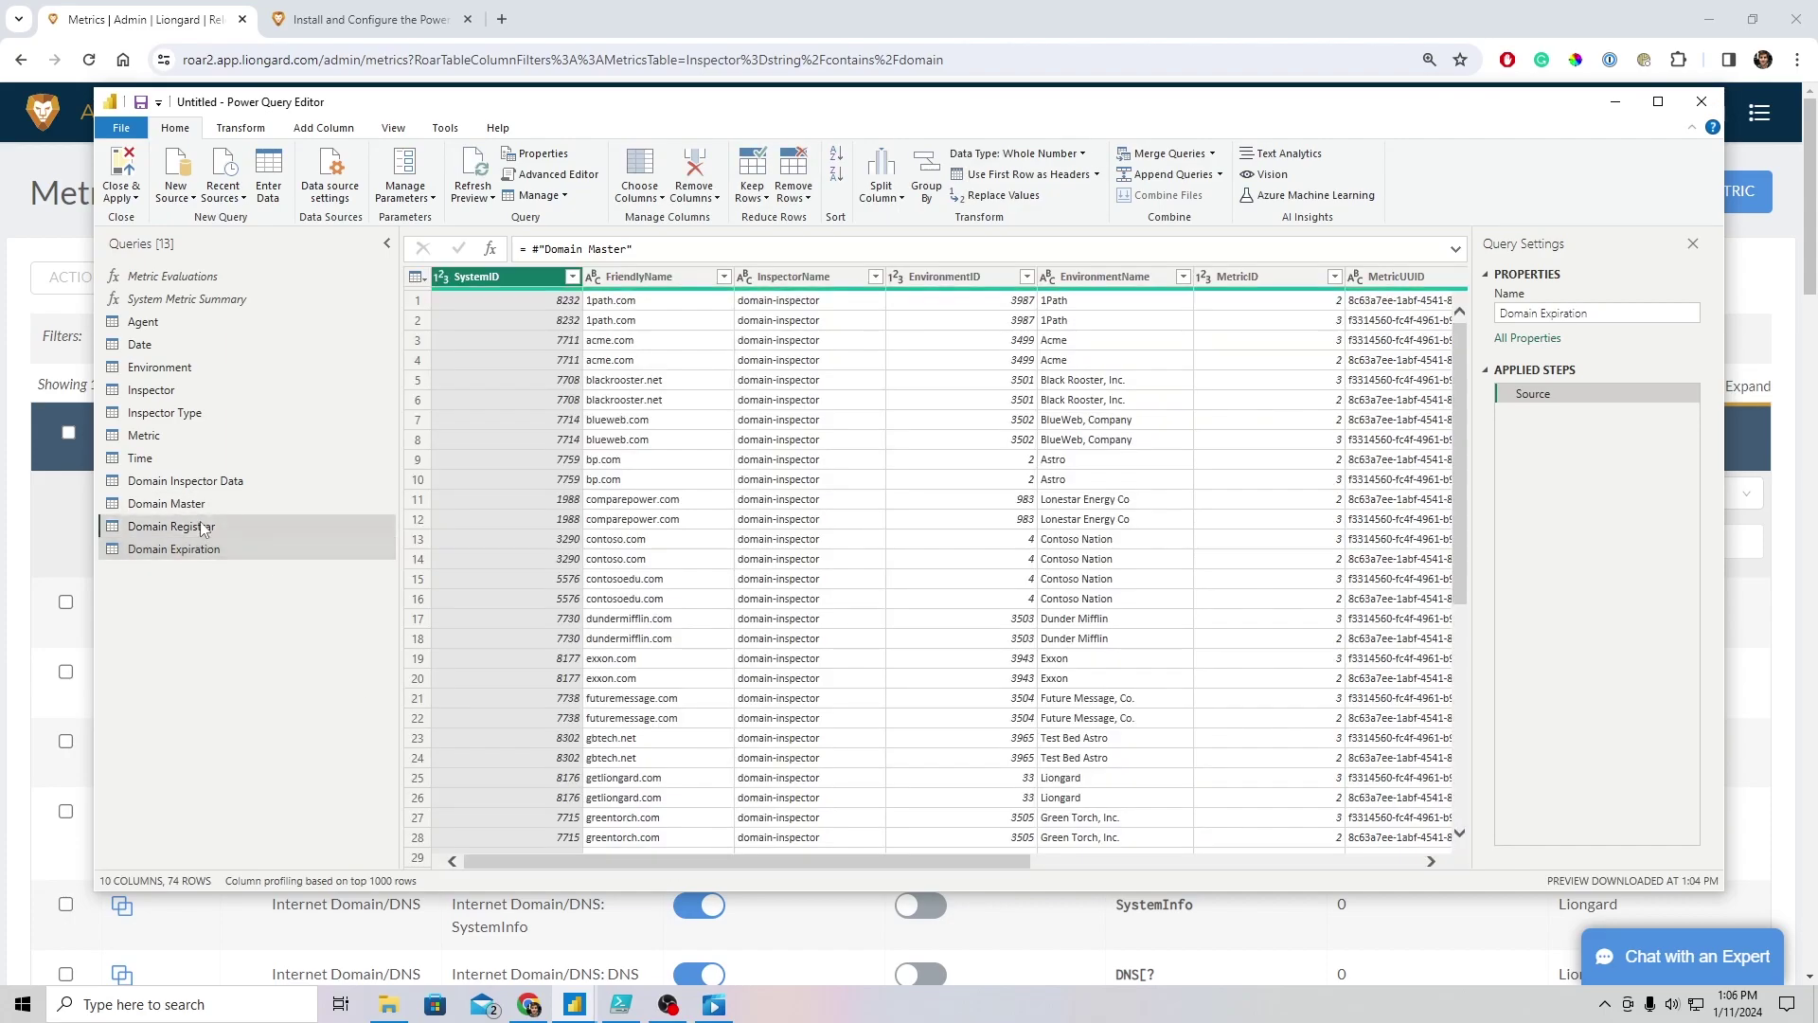
{"action": "left_click", "coordinate": [202, 527]}
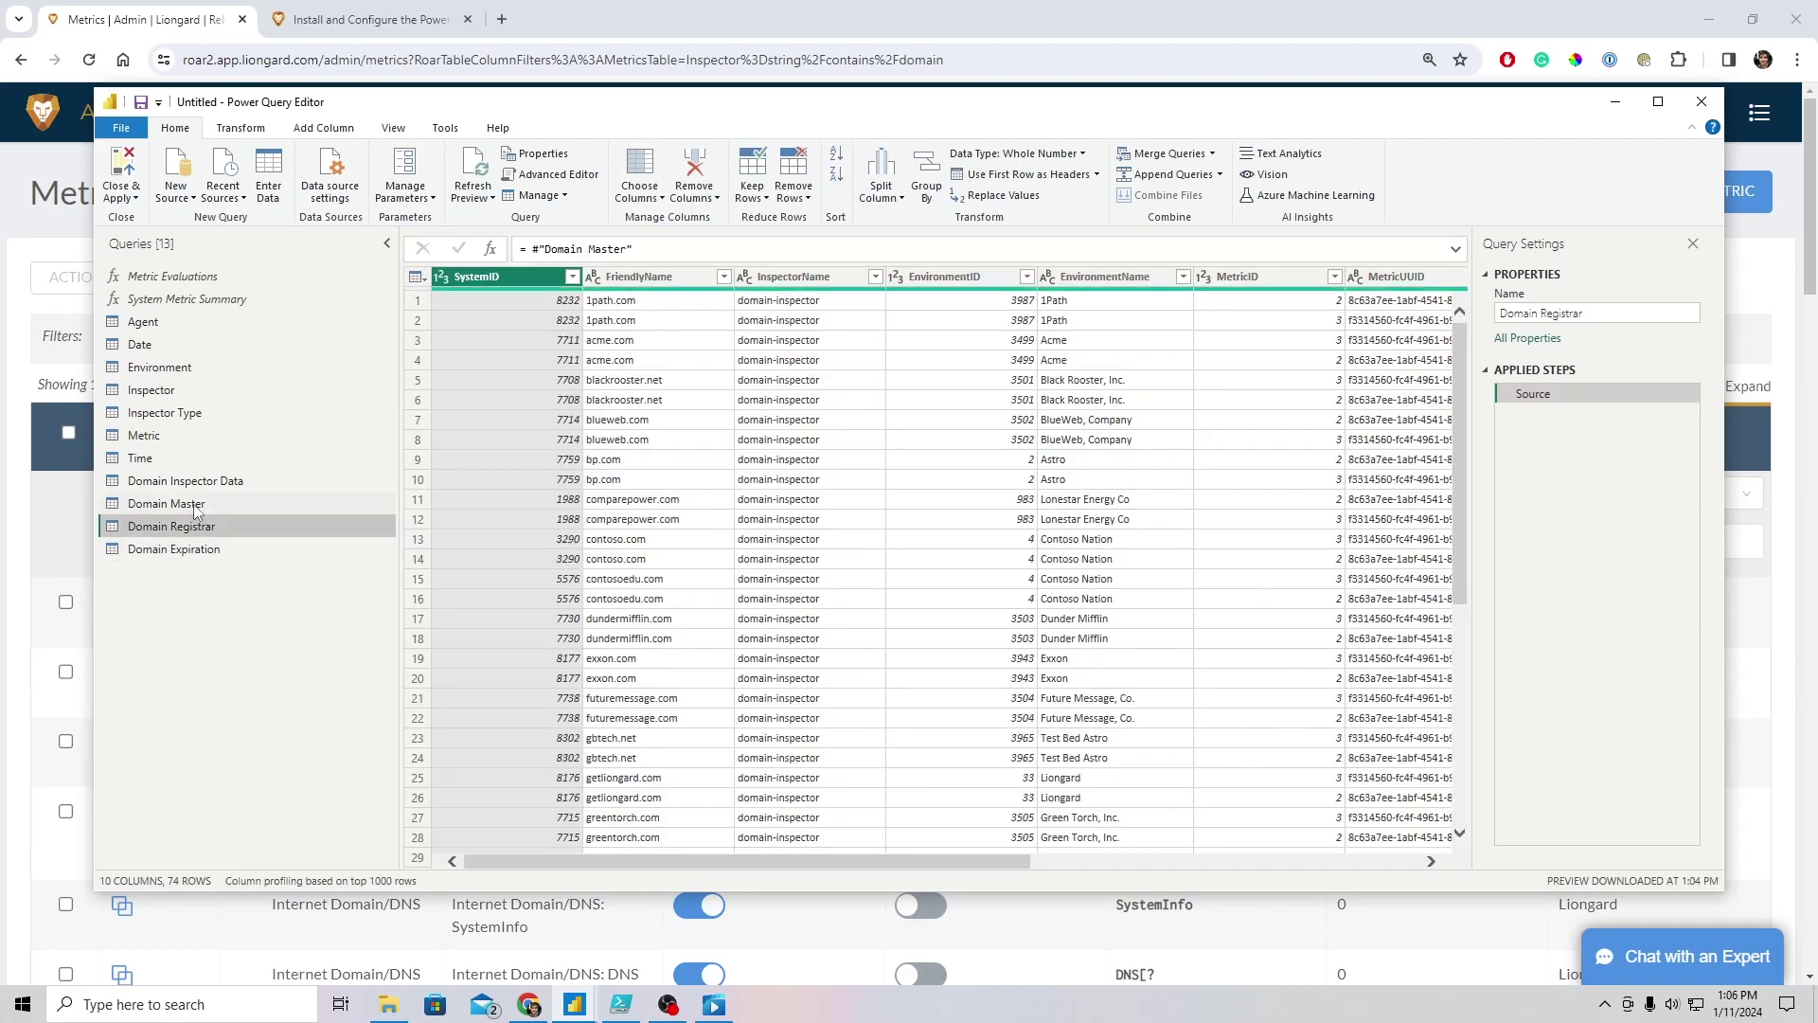
{"action": "left_click", "coordinate": [194, 504]}
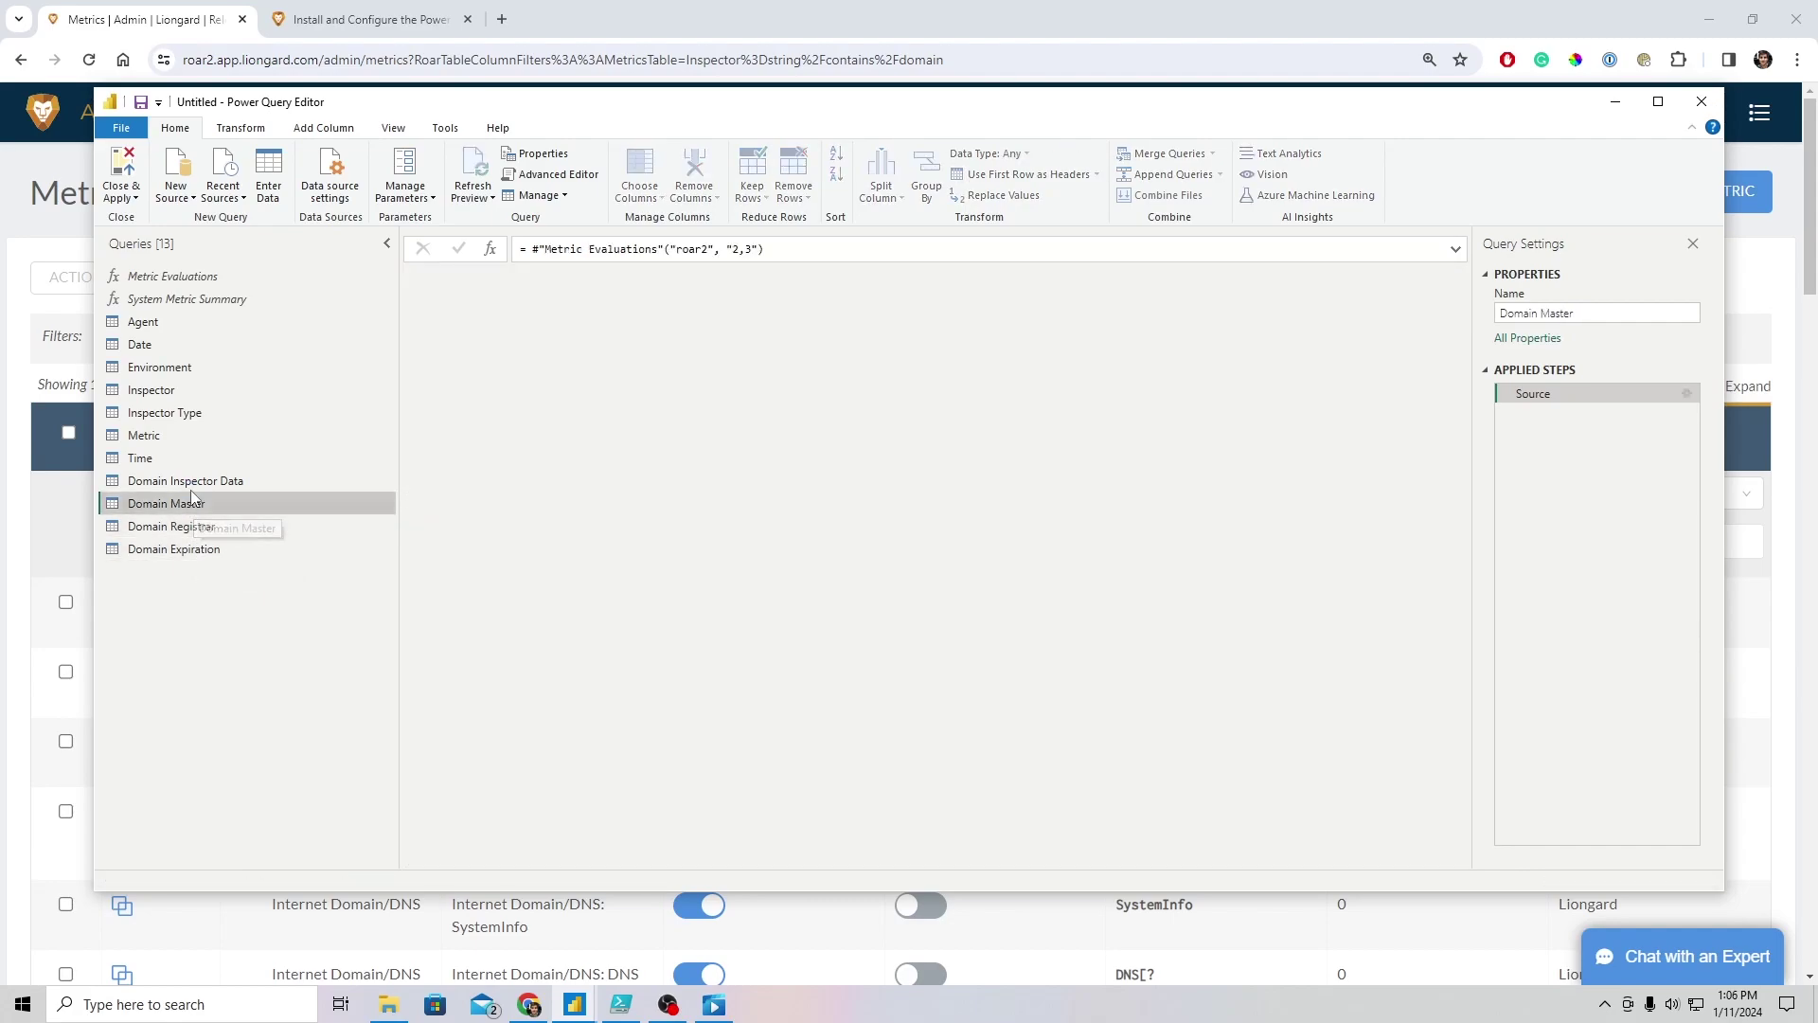
{"action": "left_click_drag", "start_coordinate": [798, 861], "coordinate": [1211, 858]}
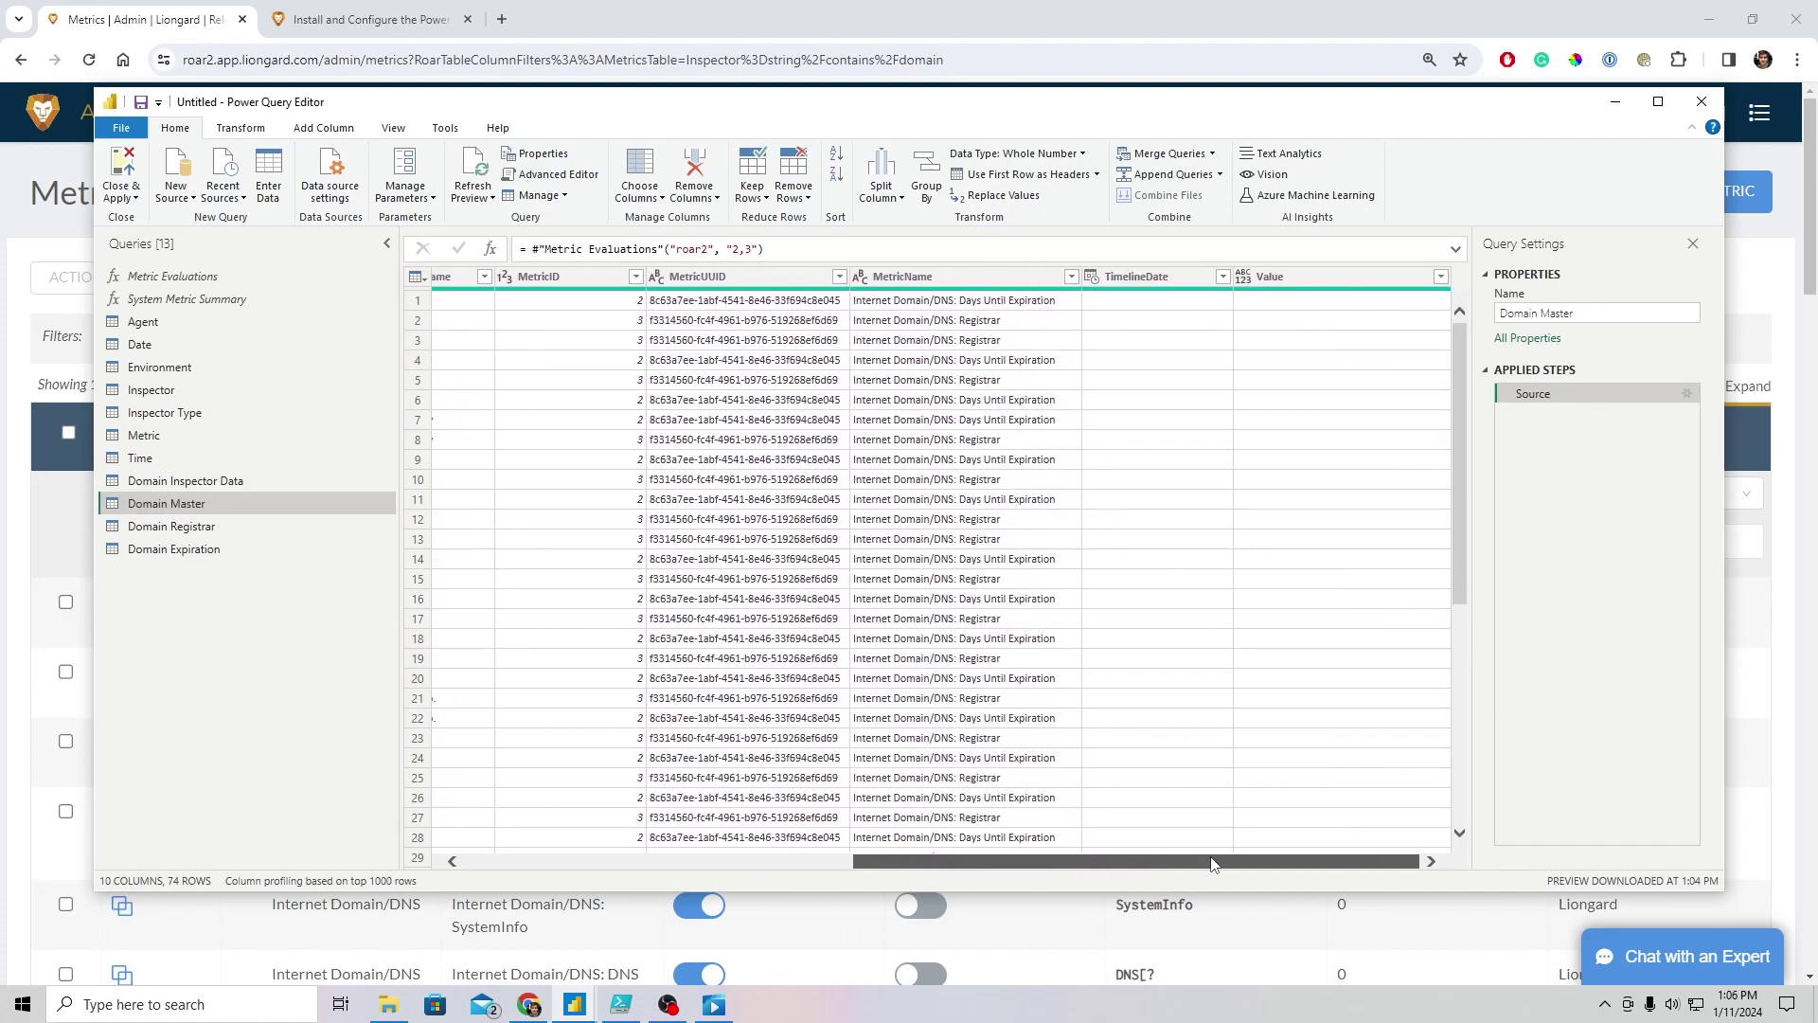
Filter the MetricName column of the Domain Registrar query to only Internet Domain/DNS: Registrar
{"action": "left_click", "coordinate": [225, 523]}
{"action": "left_click_drag", "start_coordinate": [901, 858], "coordinate": [1337, 855]}
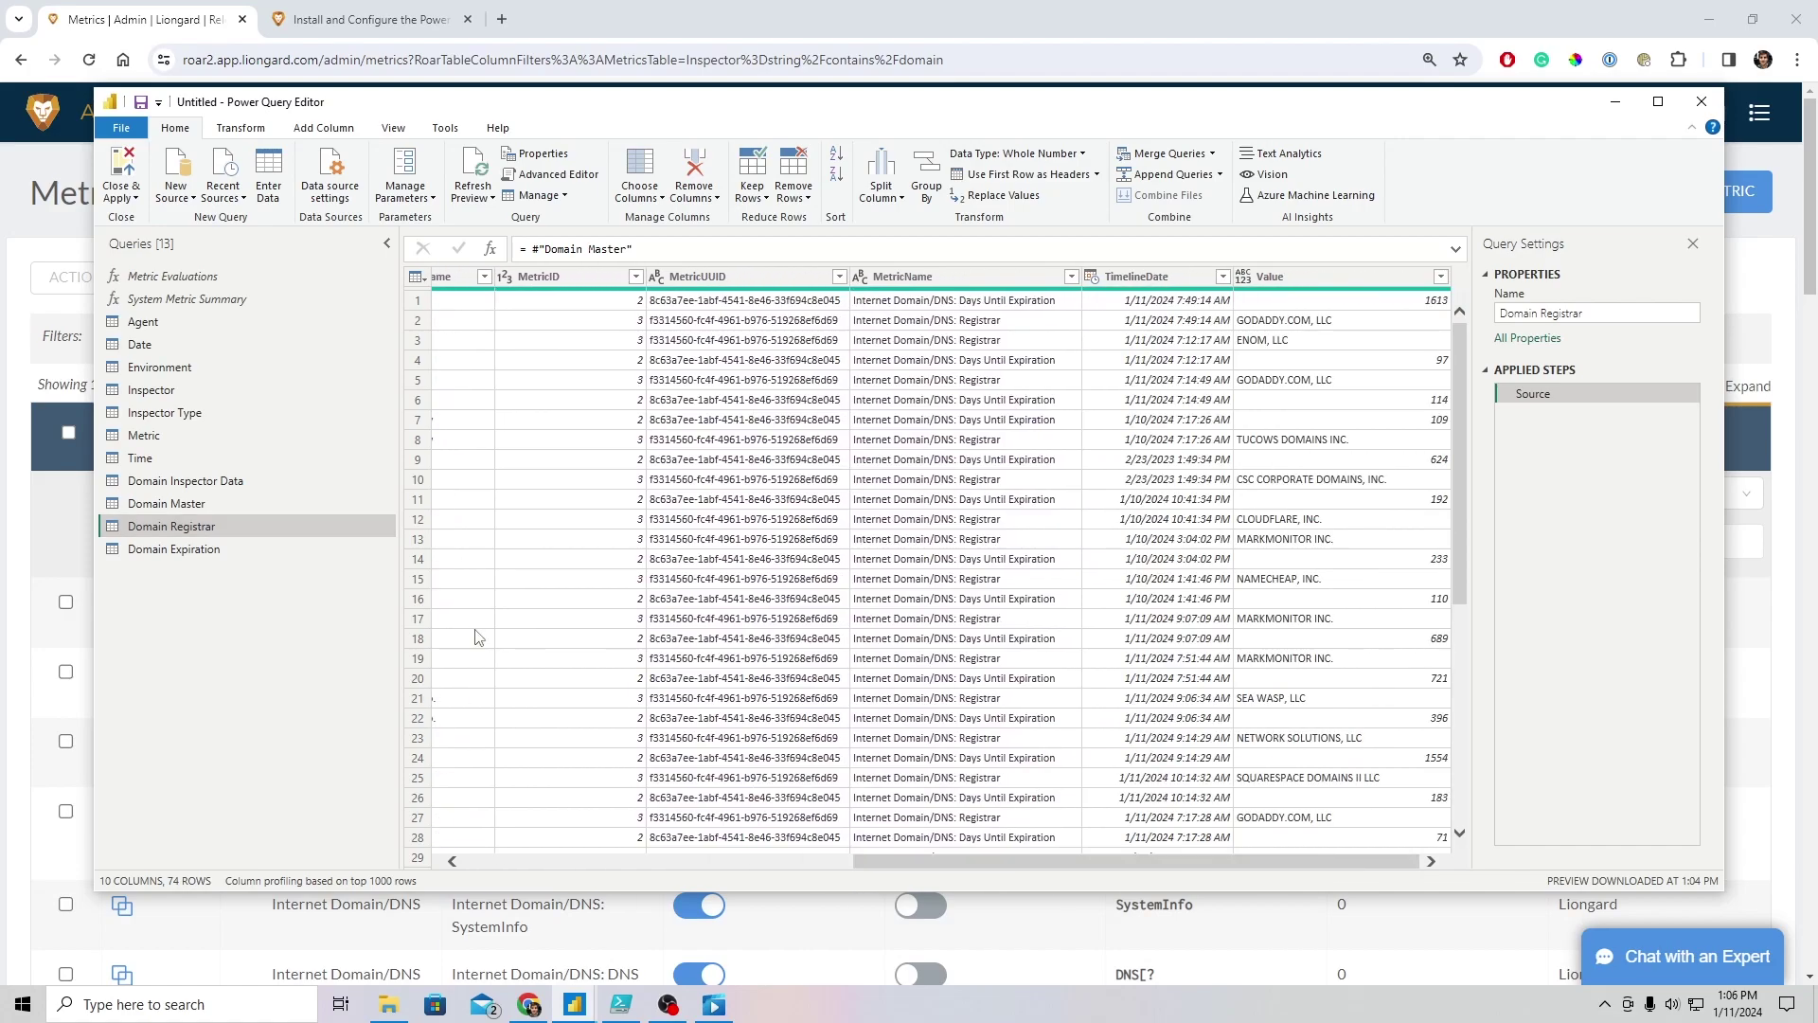
{"action": "left_click", "coordinate": [1072, 277]}
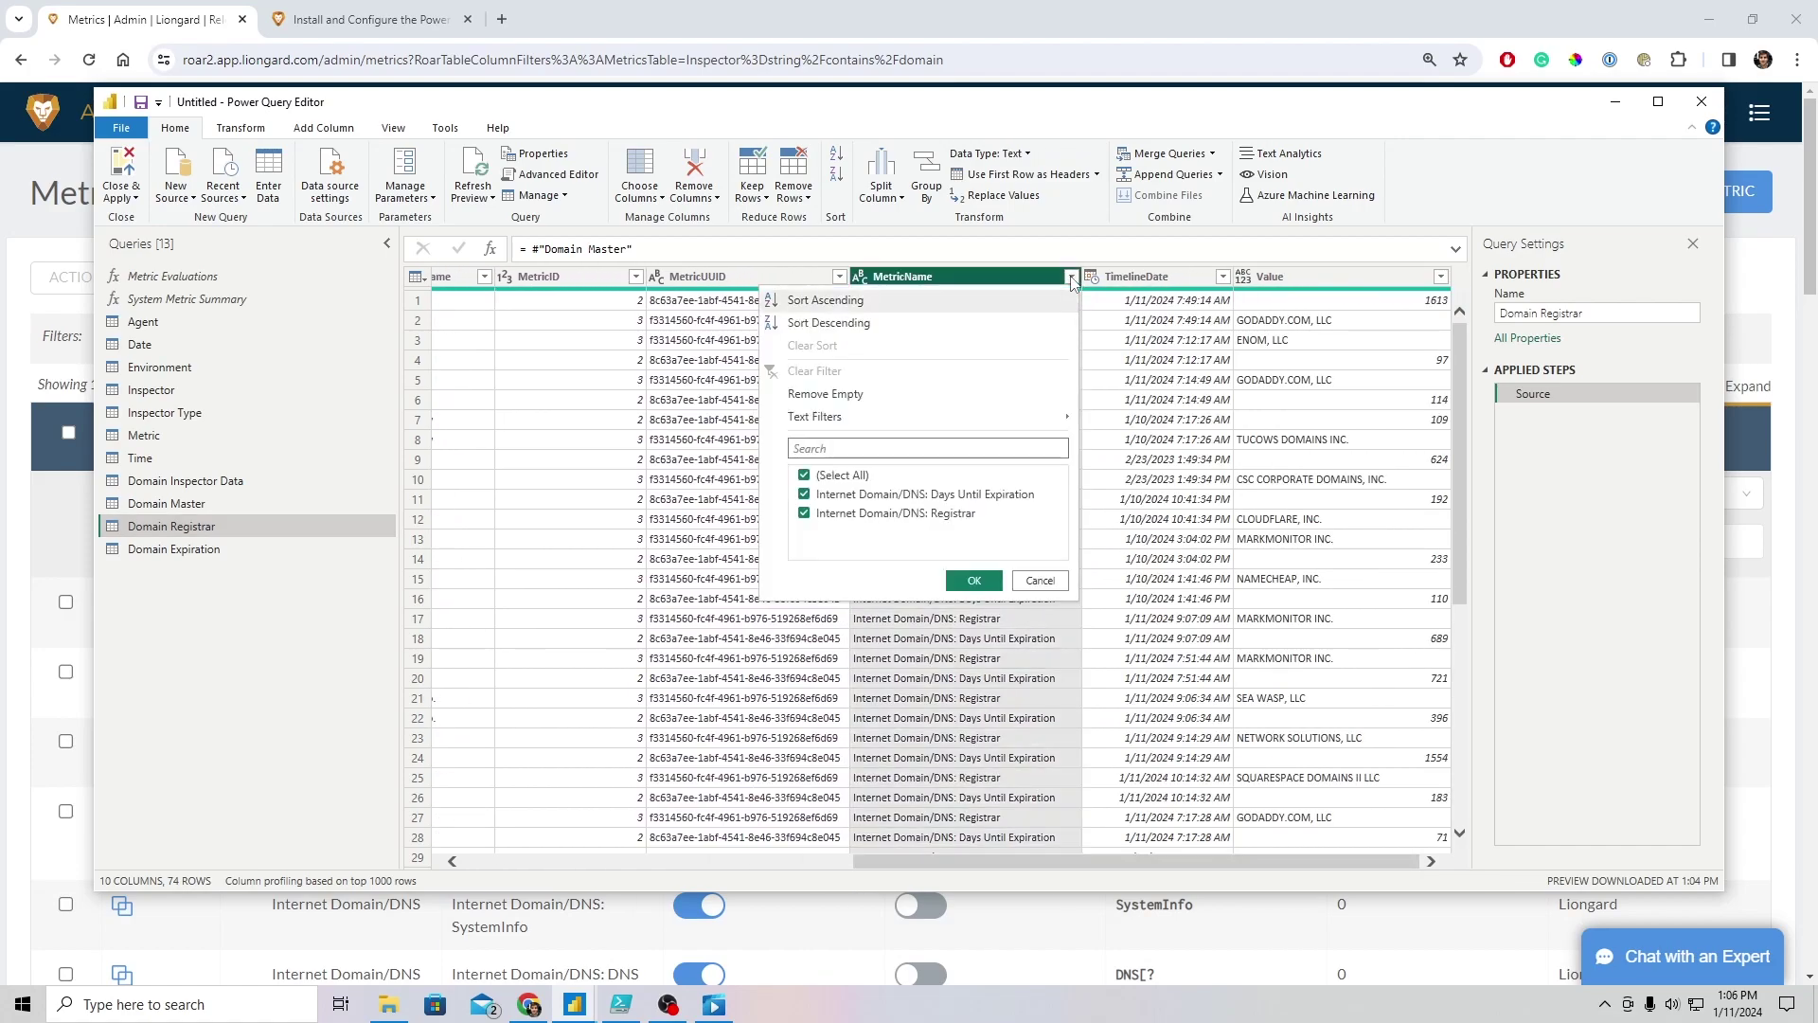
{"action": "left_click", "coordinate": [804, 475]}
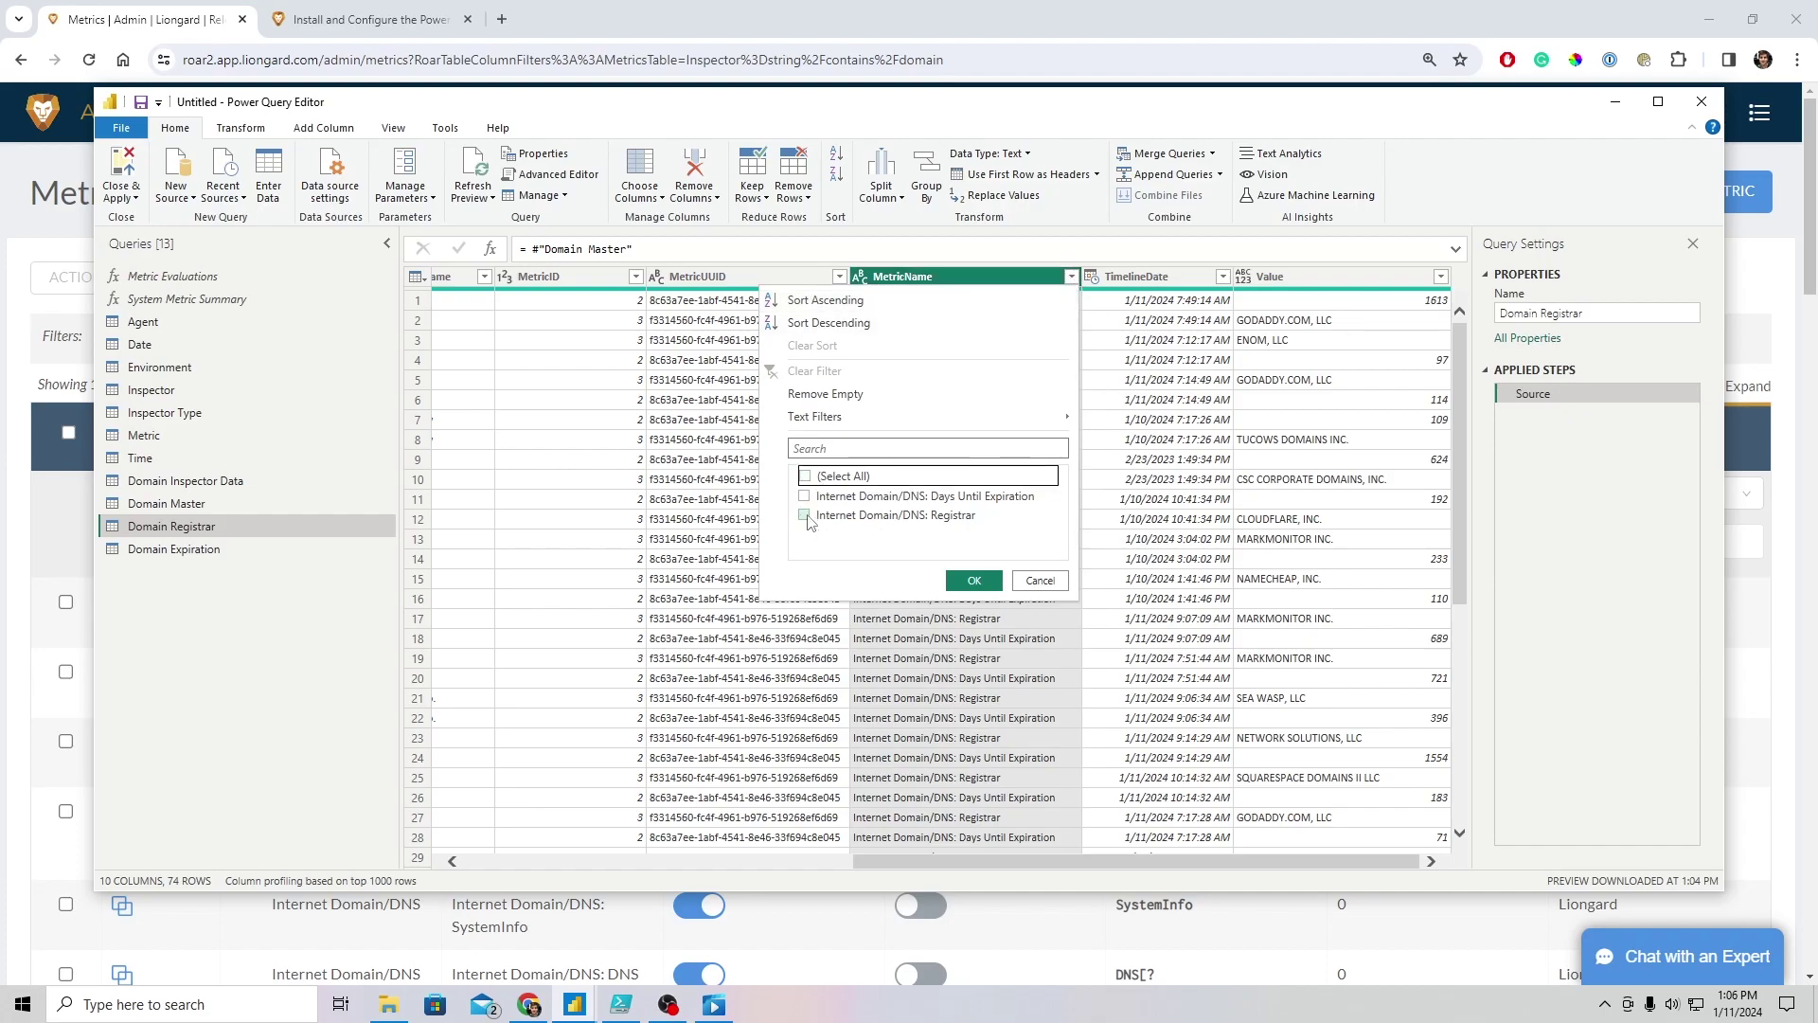
{"action": "left_click", "coordinate": [804, 514]}
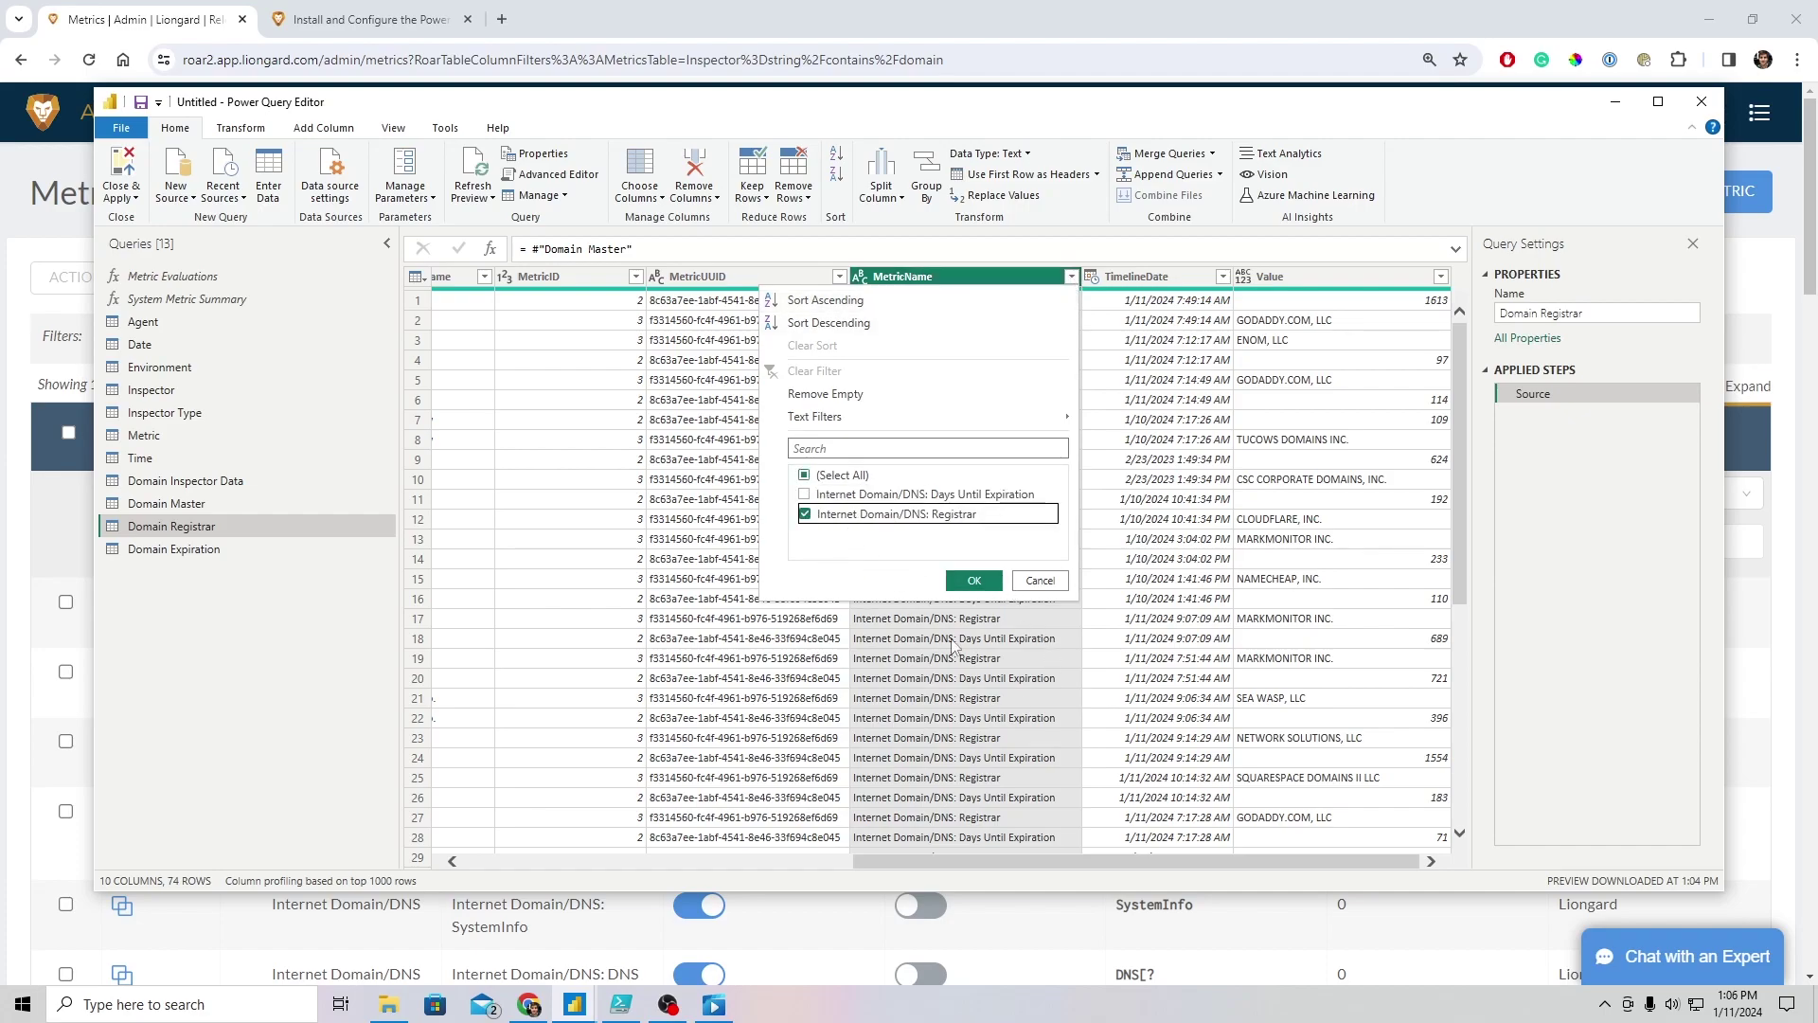
{"action": "left_click", "coordinate": [975, 581]}
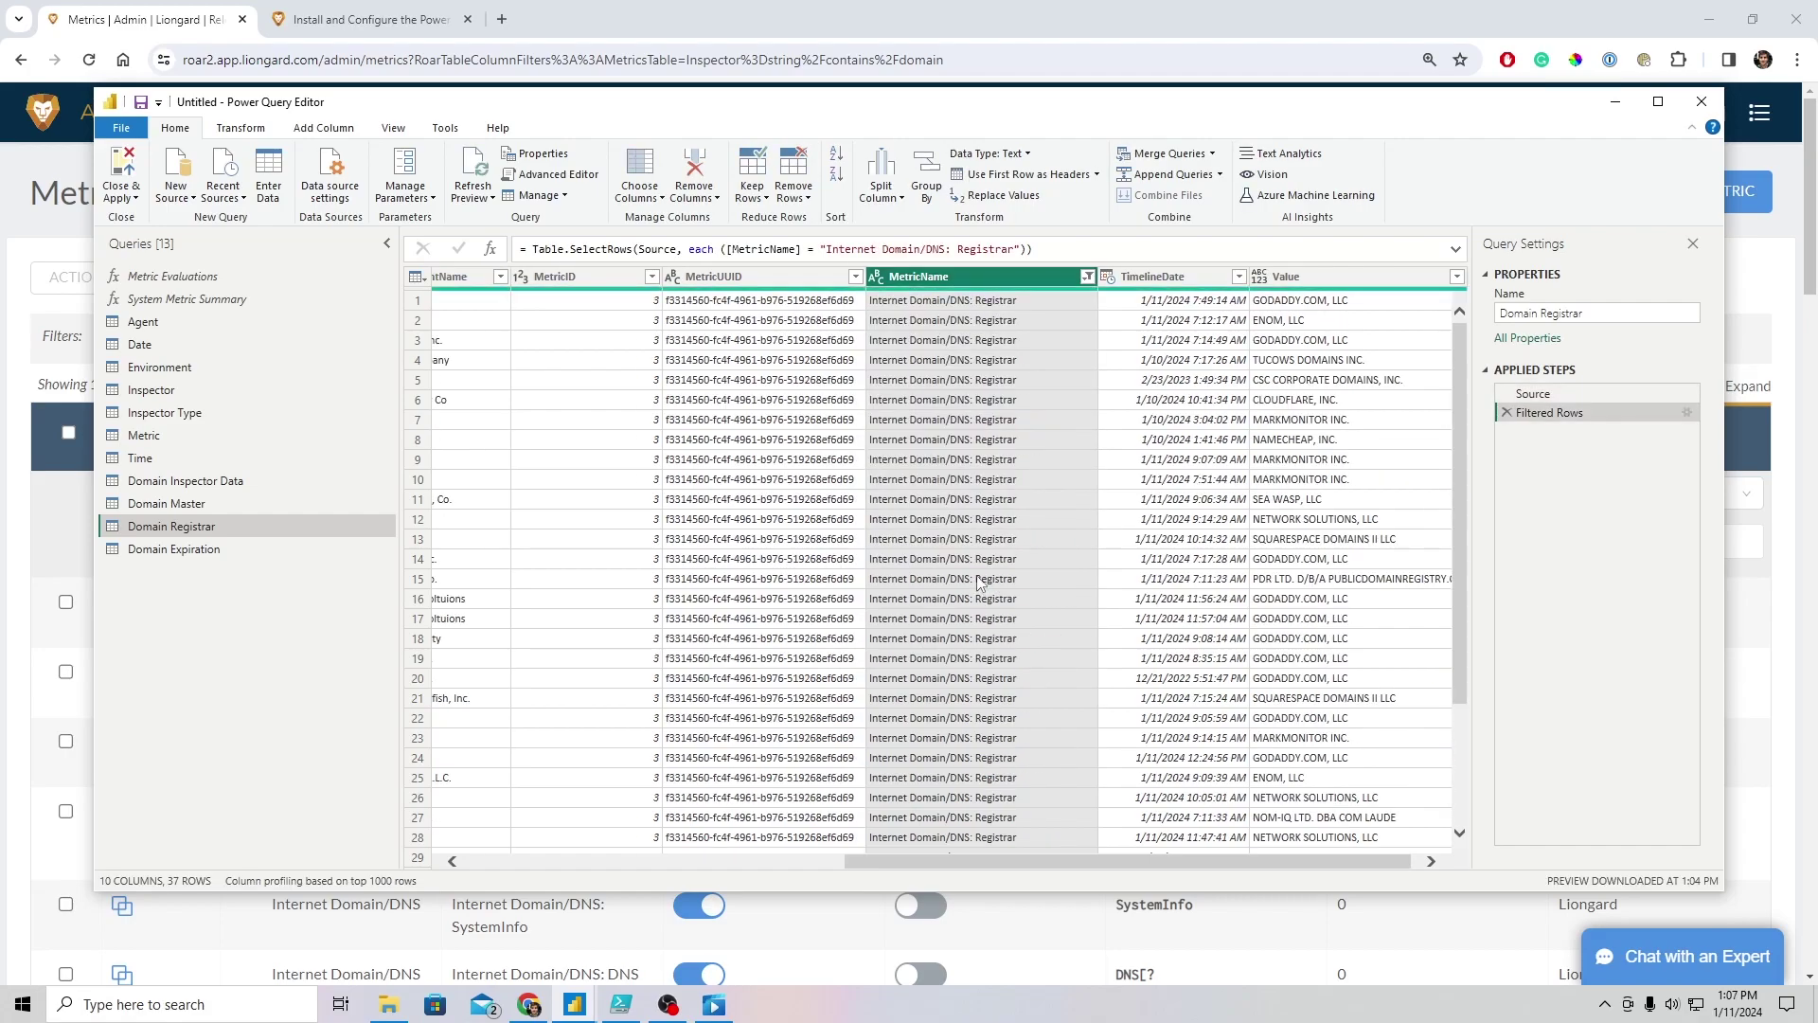
Filter the MetricName column of the Domain Expiration query to only Internet Domain/DNS: Days Until Expiration
{"action": "left_click", "coordinate": [188, 551]}
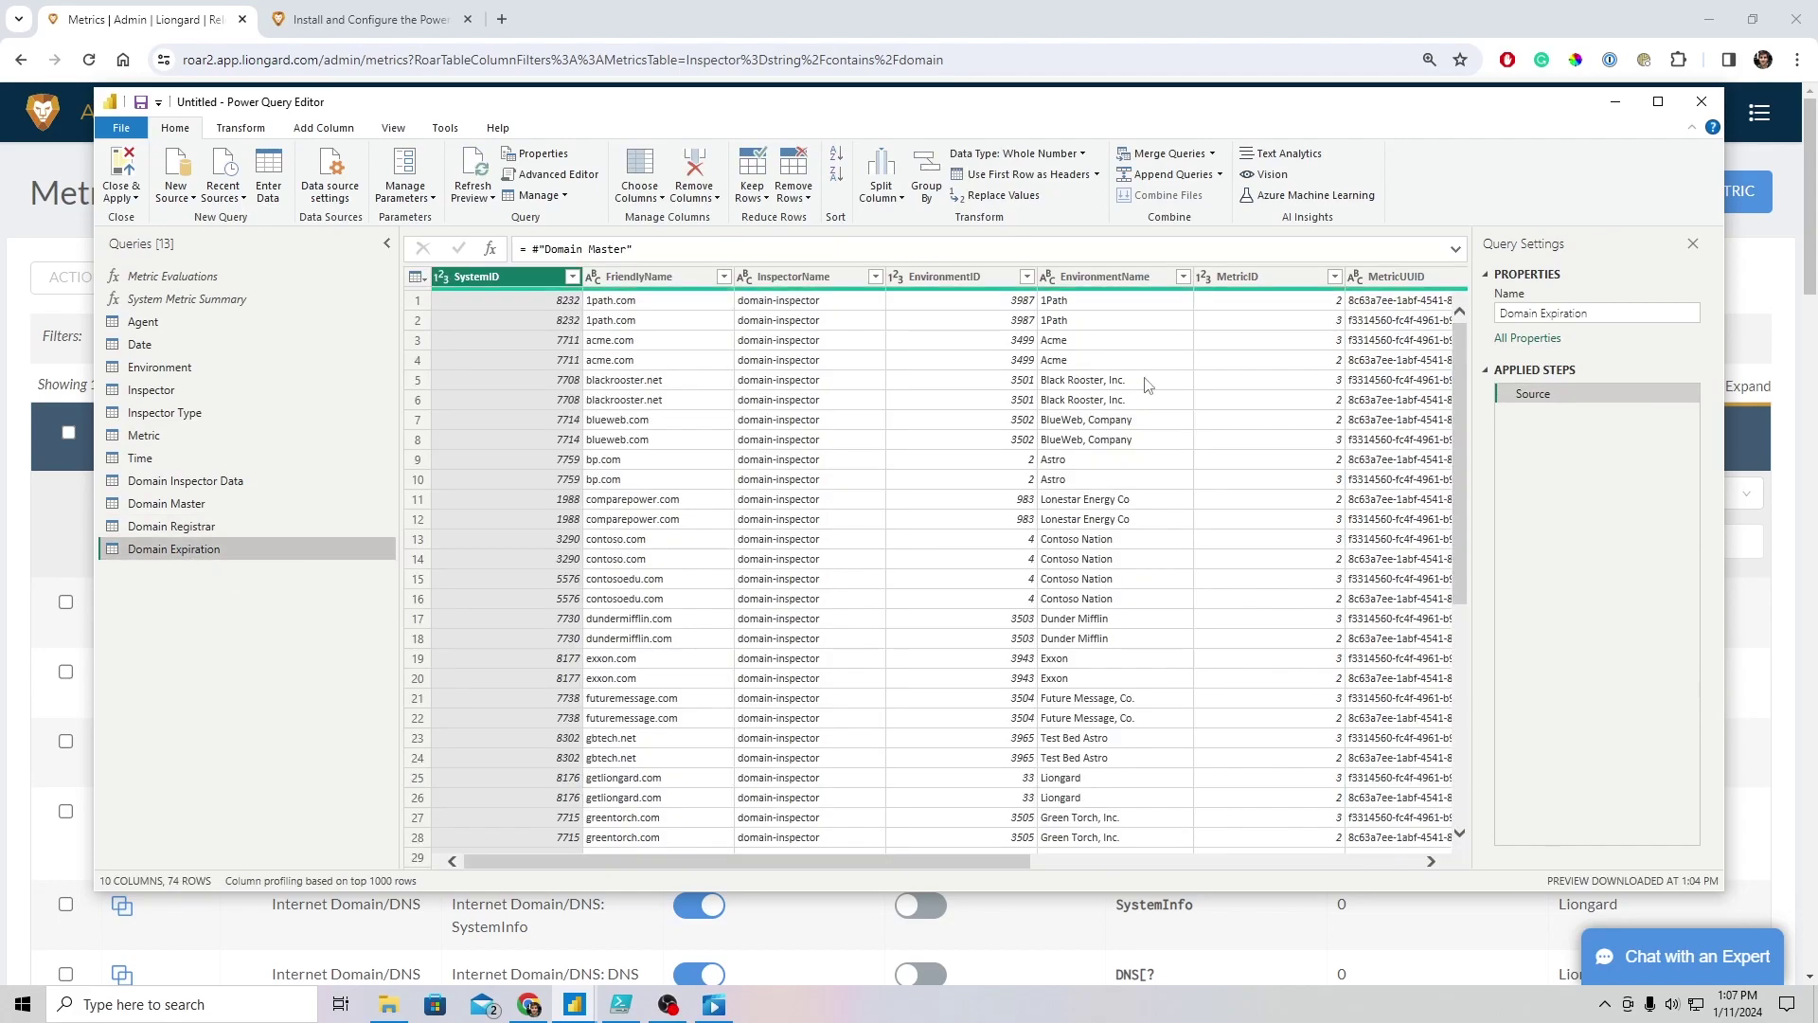
{"action": "left_click_drag", "start_coordinate": [1013, 860], "coordinate": [1430, 865]}
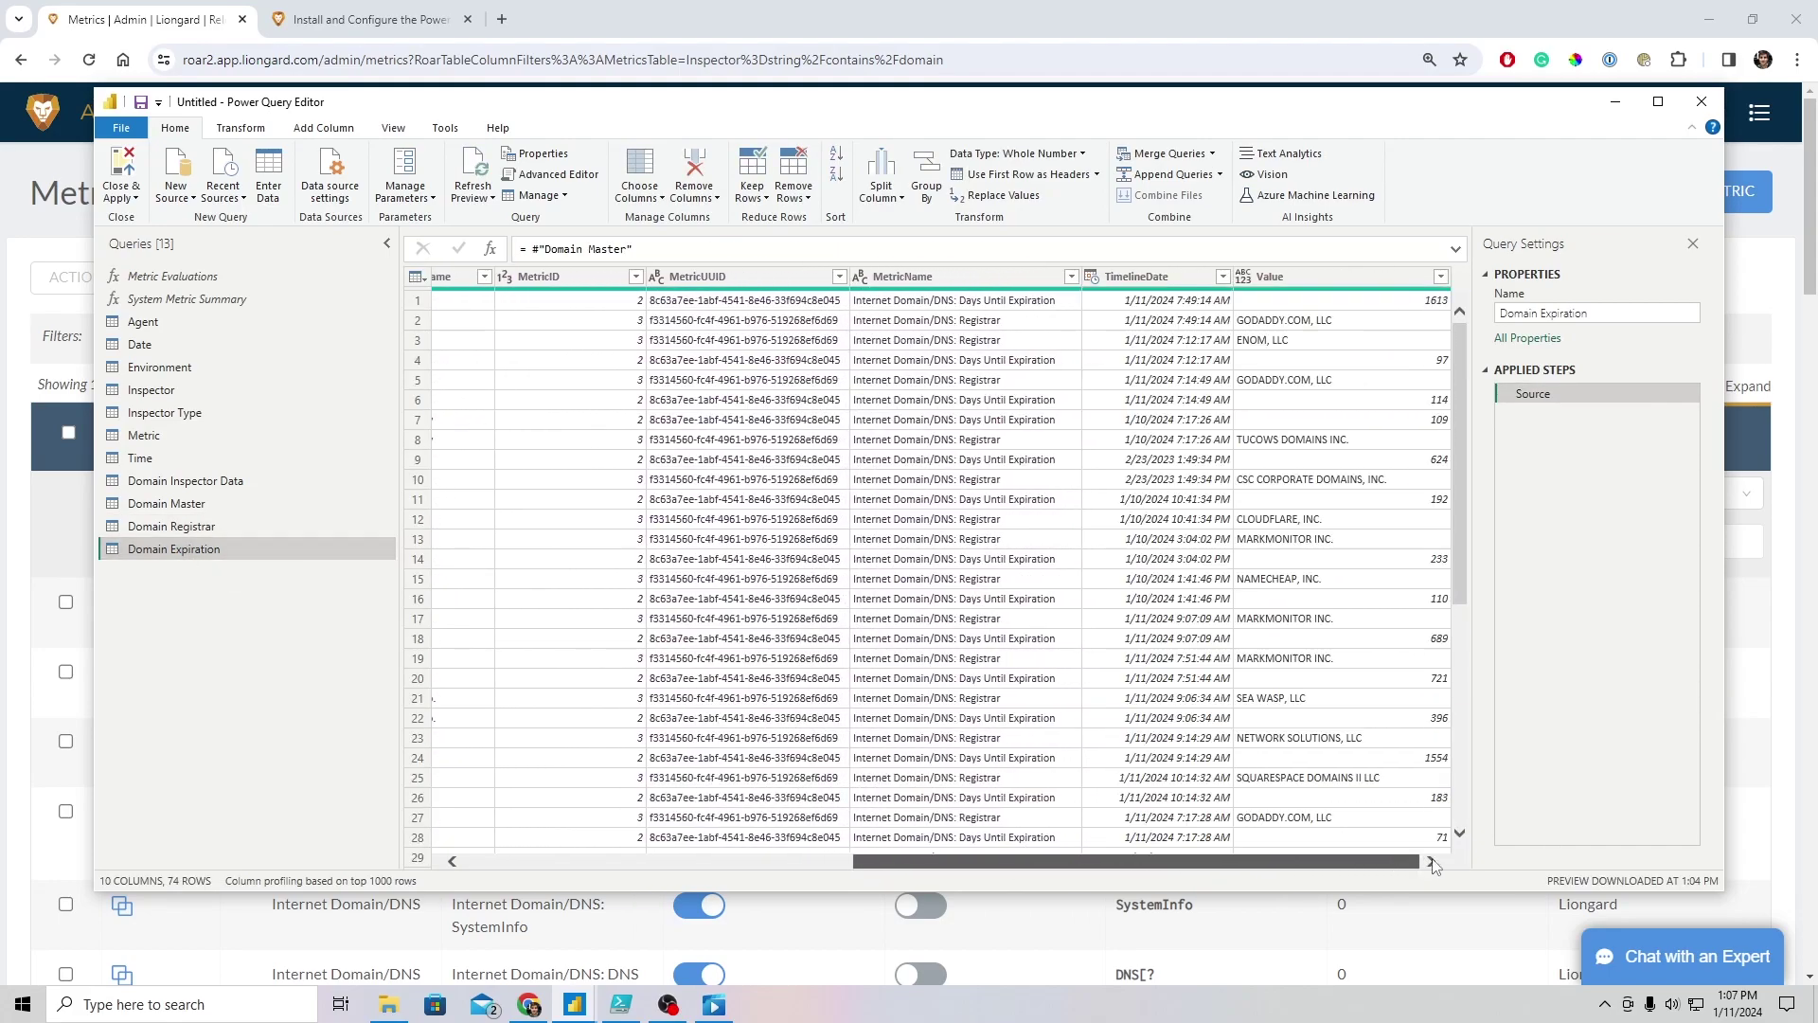
{"action": "left_click", "coordinate": [1072, 276]}
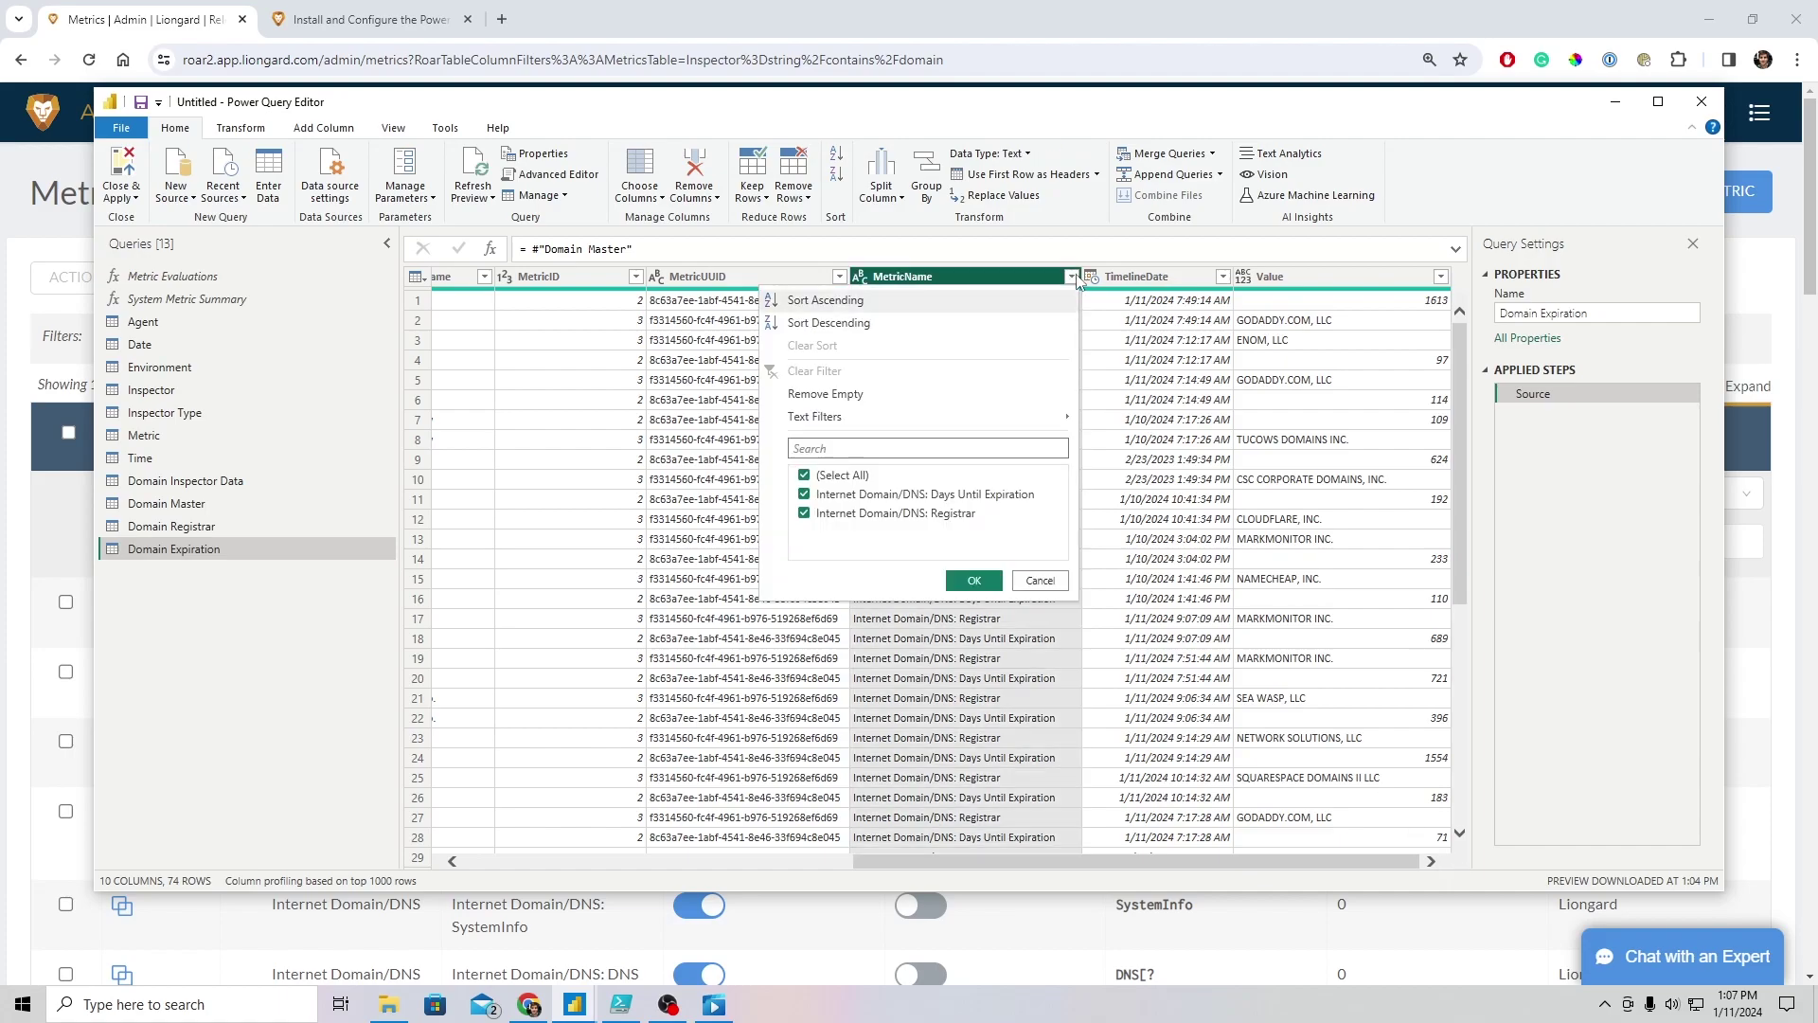
{"action": "left_click", "coordinate": [804, 474]}
{"action": "left_click", "coordinate": [804, 494]}
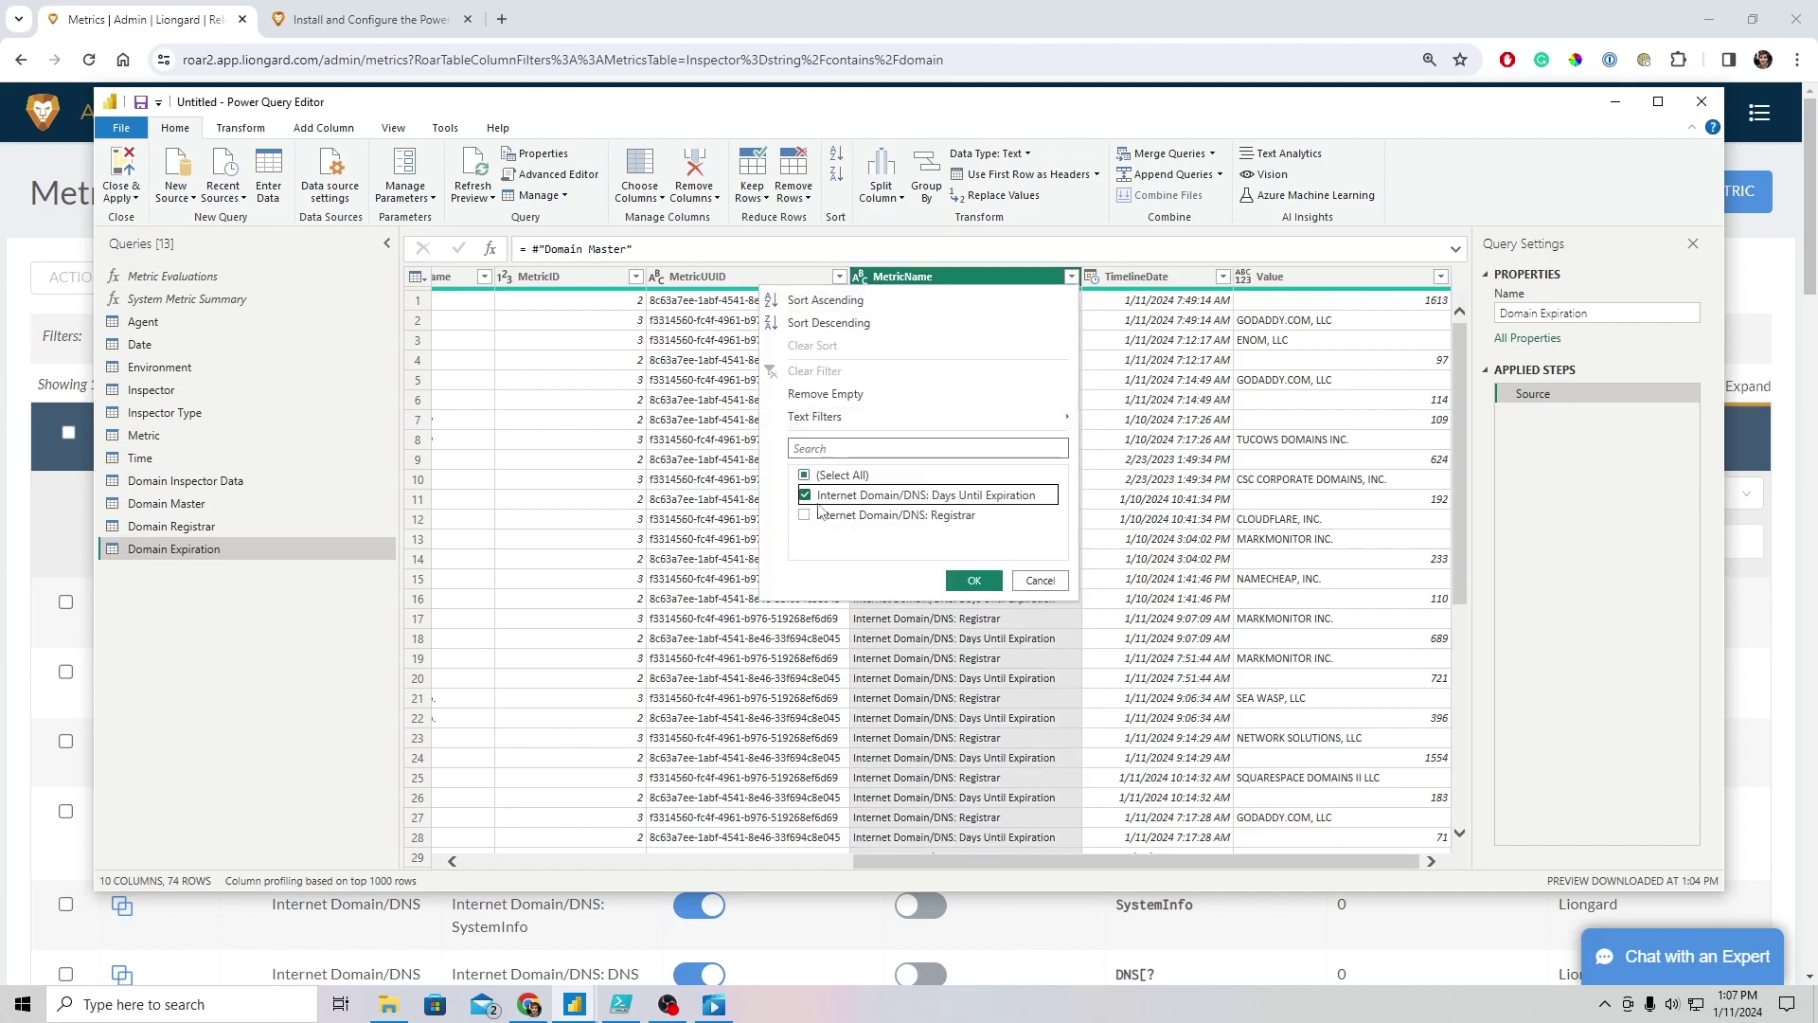
{"action": "left_click", "coordinate": [975, 580]}
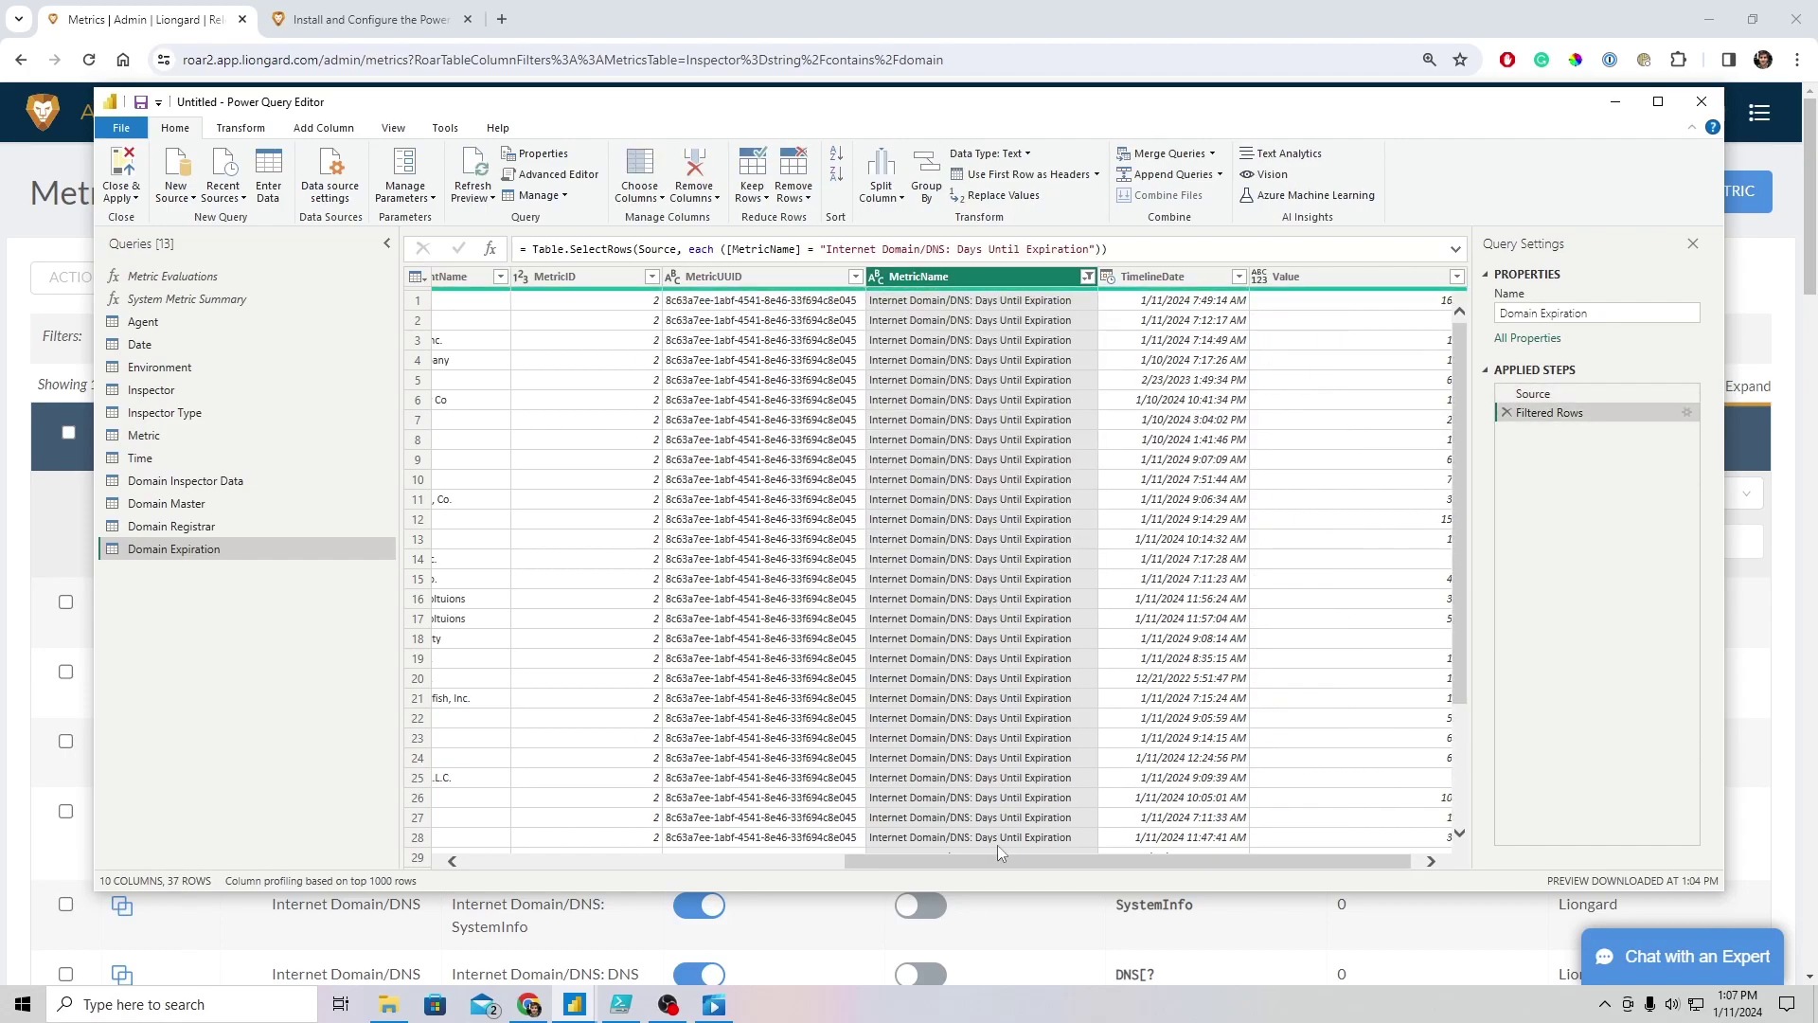
Compare the rows and value columns of the Domain Registrar, Domain Expiration and Domain Master queries
{"action": "left_click", "coordinate": [204, 529]}
{"action": "left_click_drag", "start_coordinate": [763, 857], "coordinate": [1260, 863]}
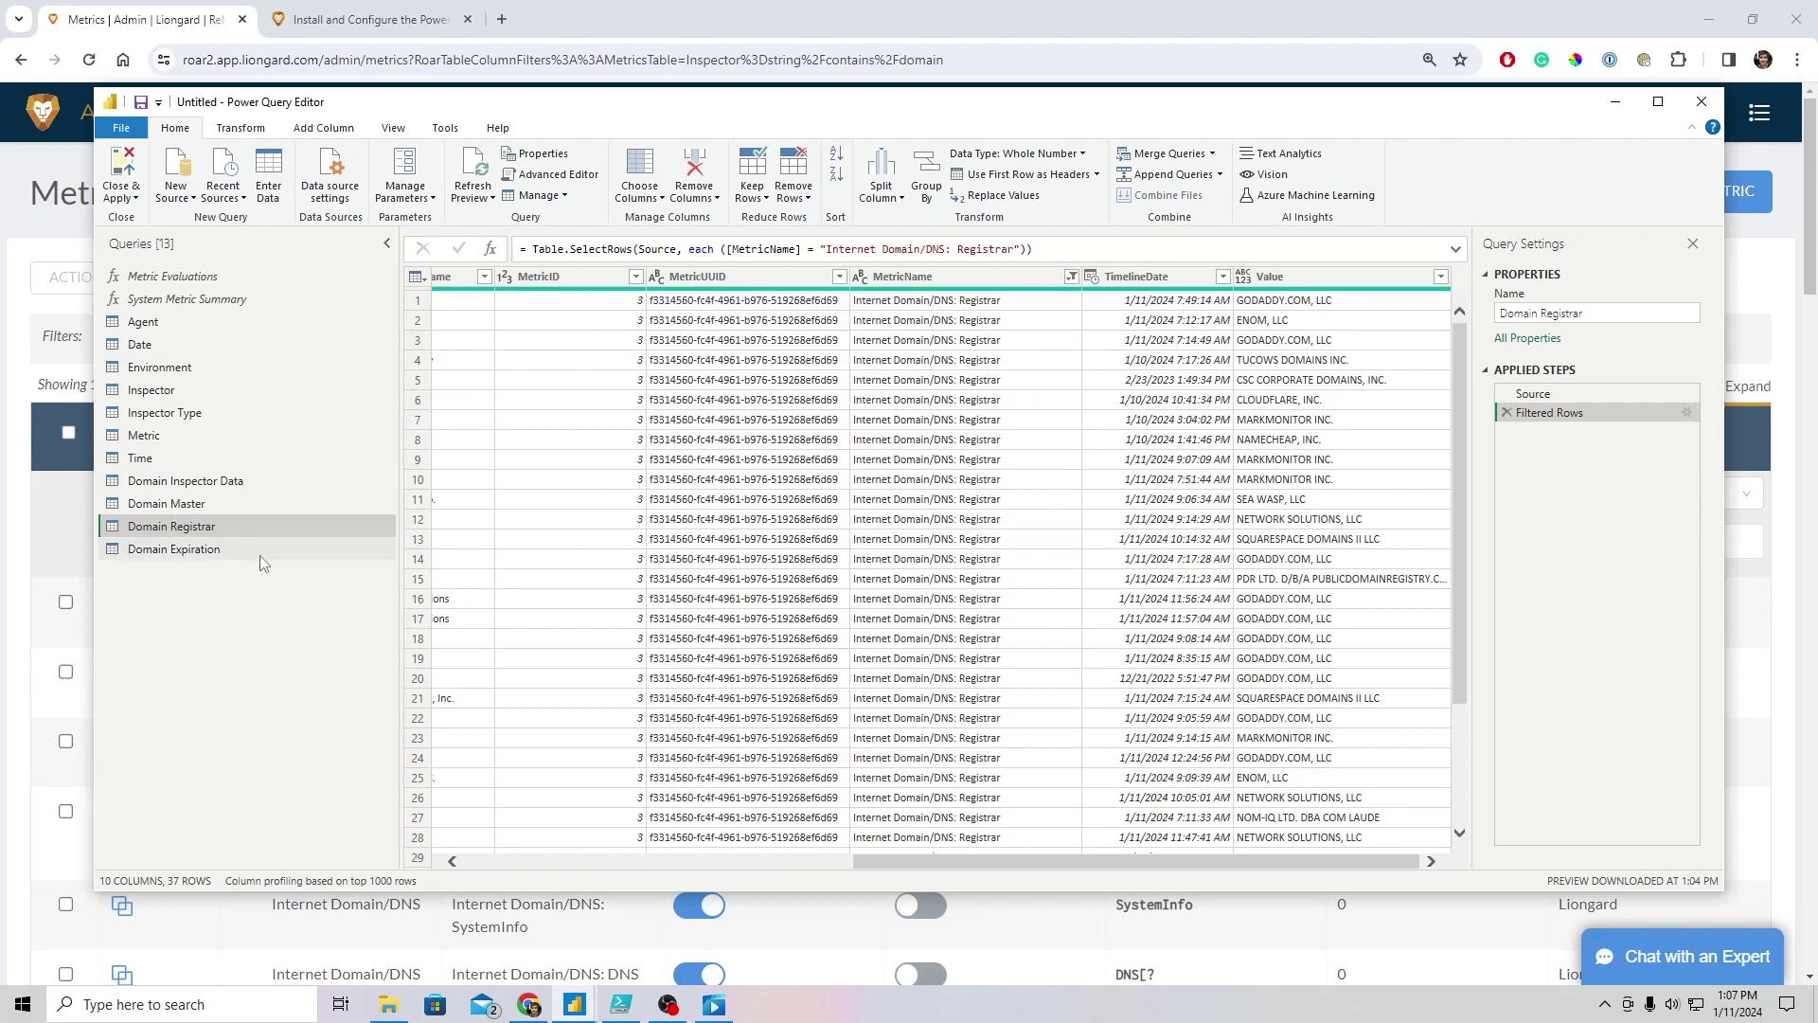
{"action": "left_click", "coordinate": [201, 551]}
{"action": "left_click_drag", "start_coordinate": [751, 862], "coordinate": [1139, 862]}
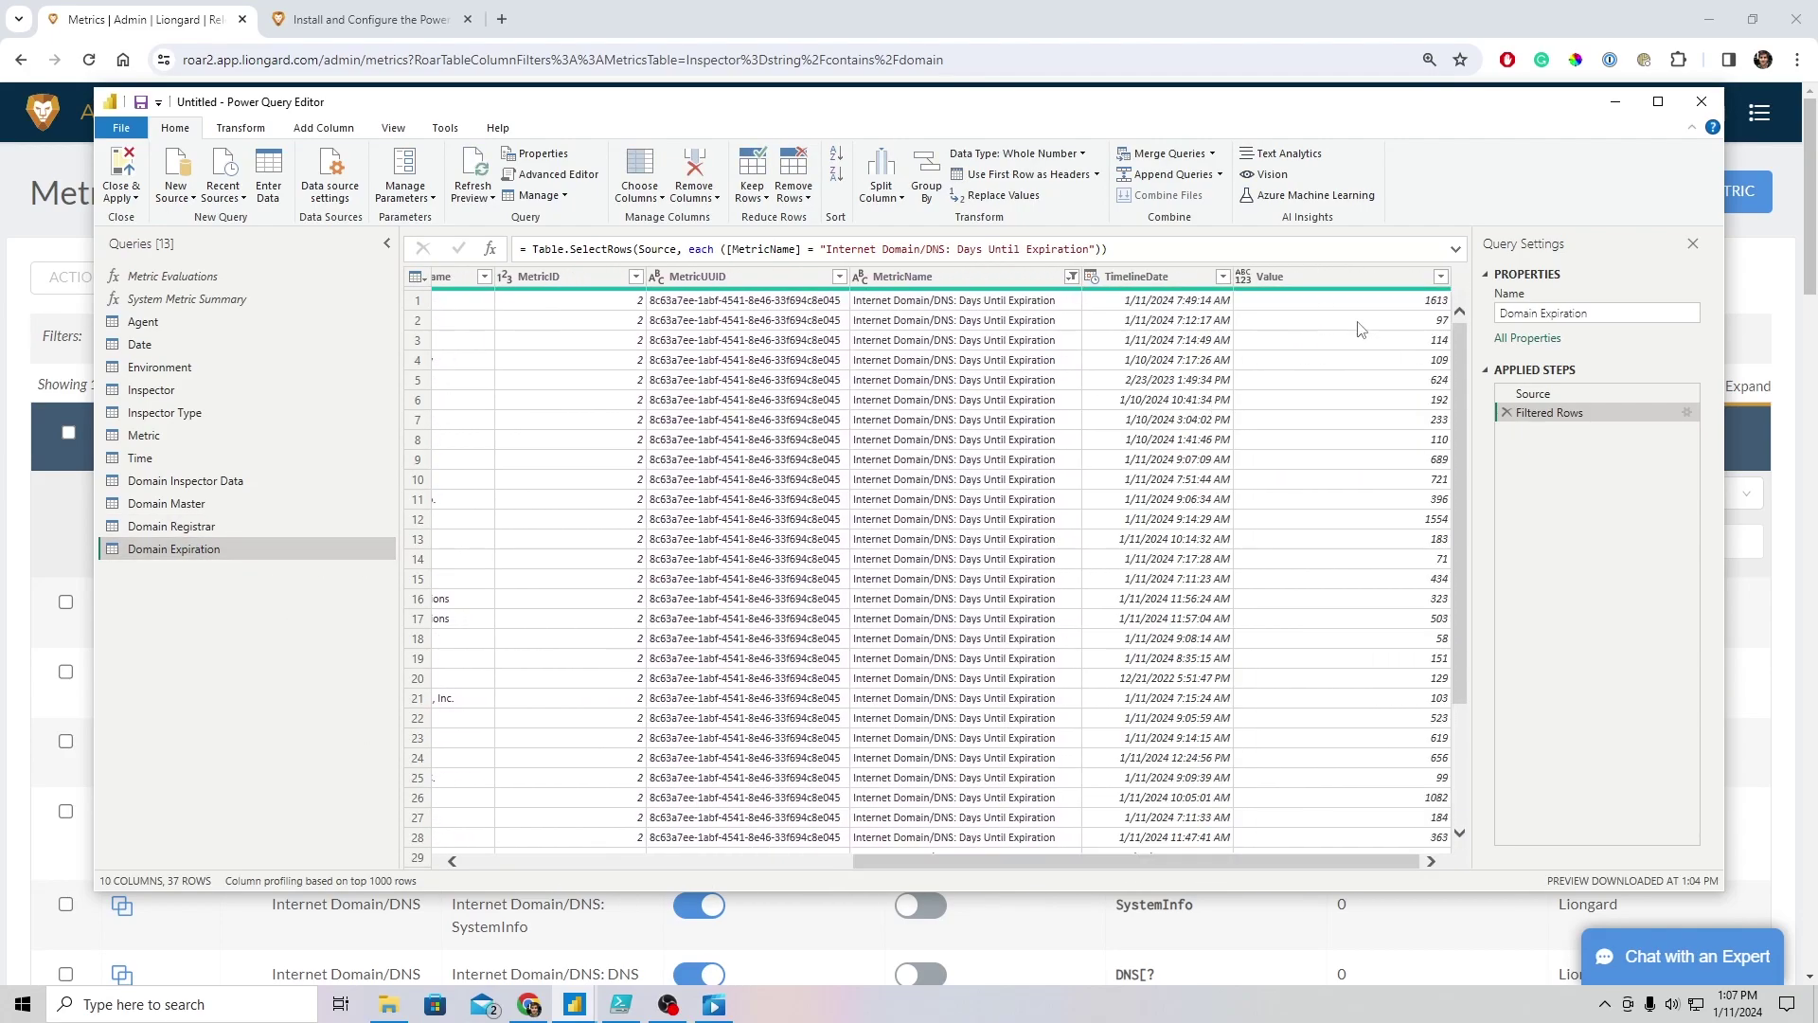
{"action": "left_click_drag", "start_coordinate": [1319, 864], "coordinate": [784, 827]}
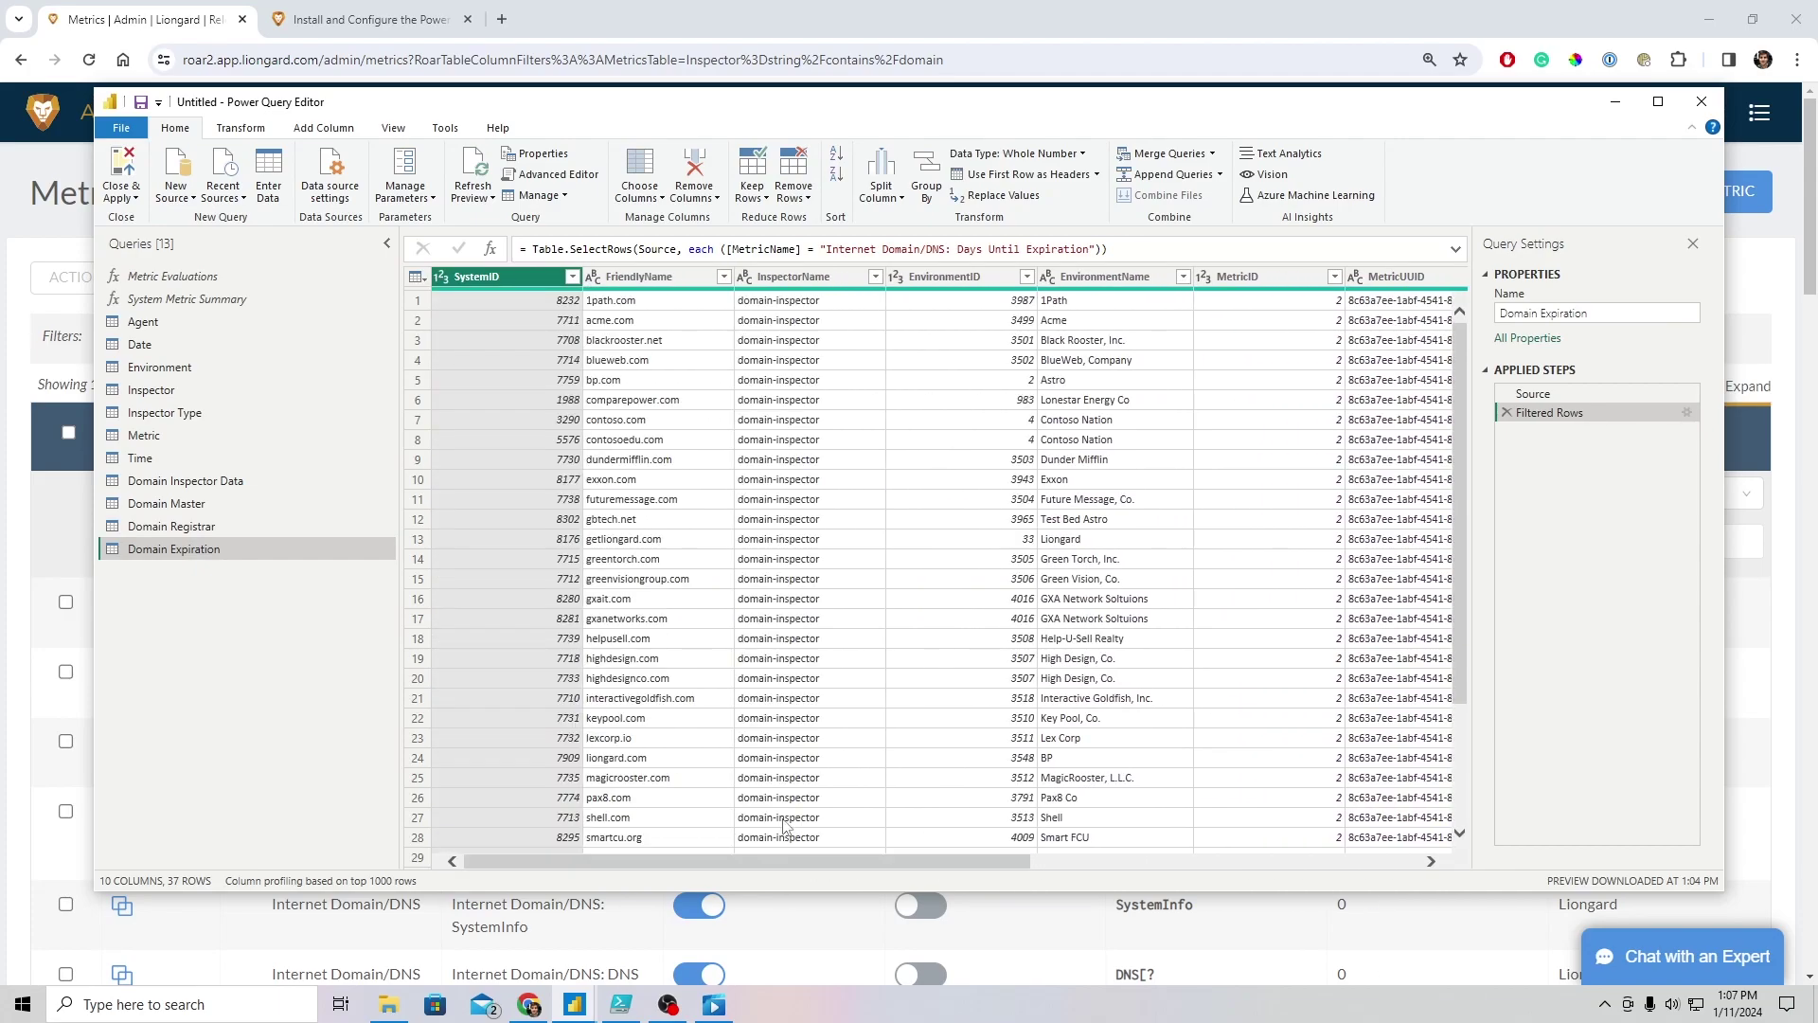
{"action": "left_click", "coordinate": [186, 508]}
{"action": "left_click_drag", "start_coordinate": [930, 864], "coordinate": [1324, 864]}
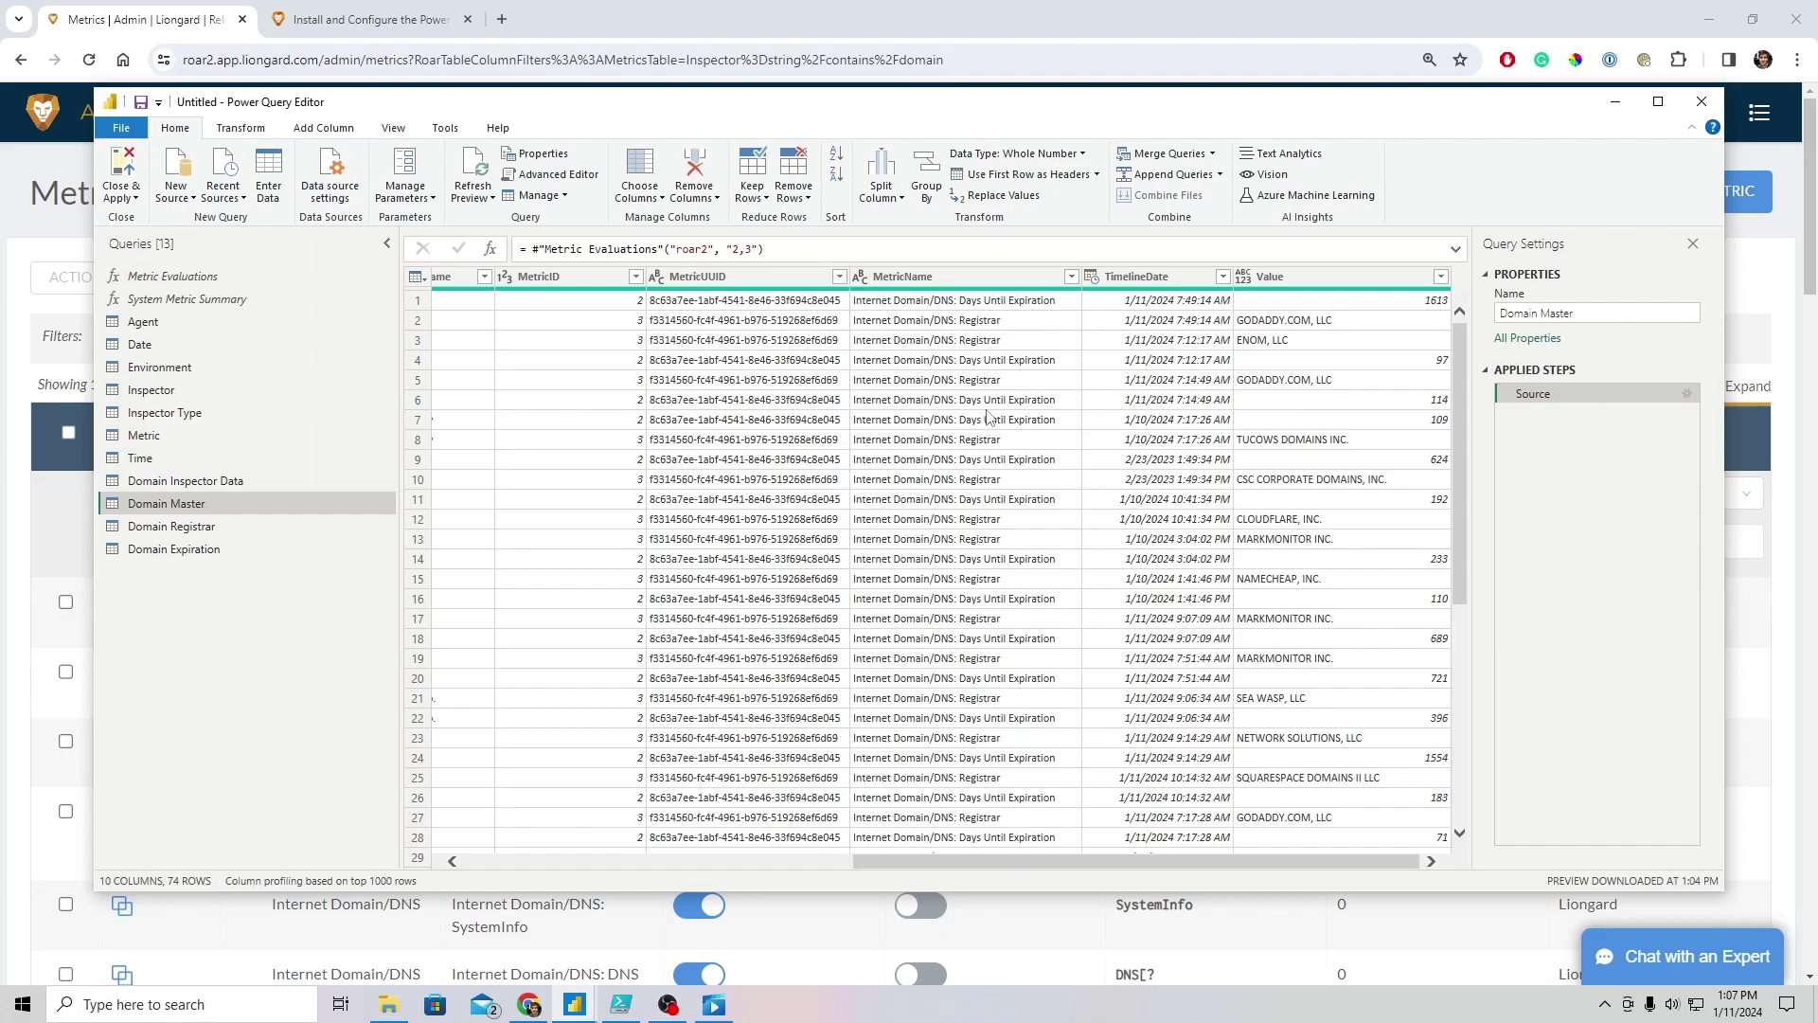
{"action": "left_click_drag", "start_coordinate": [1121, 863], "coordinate": [694, 865]}
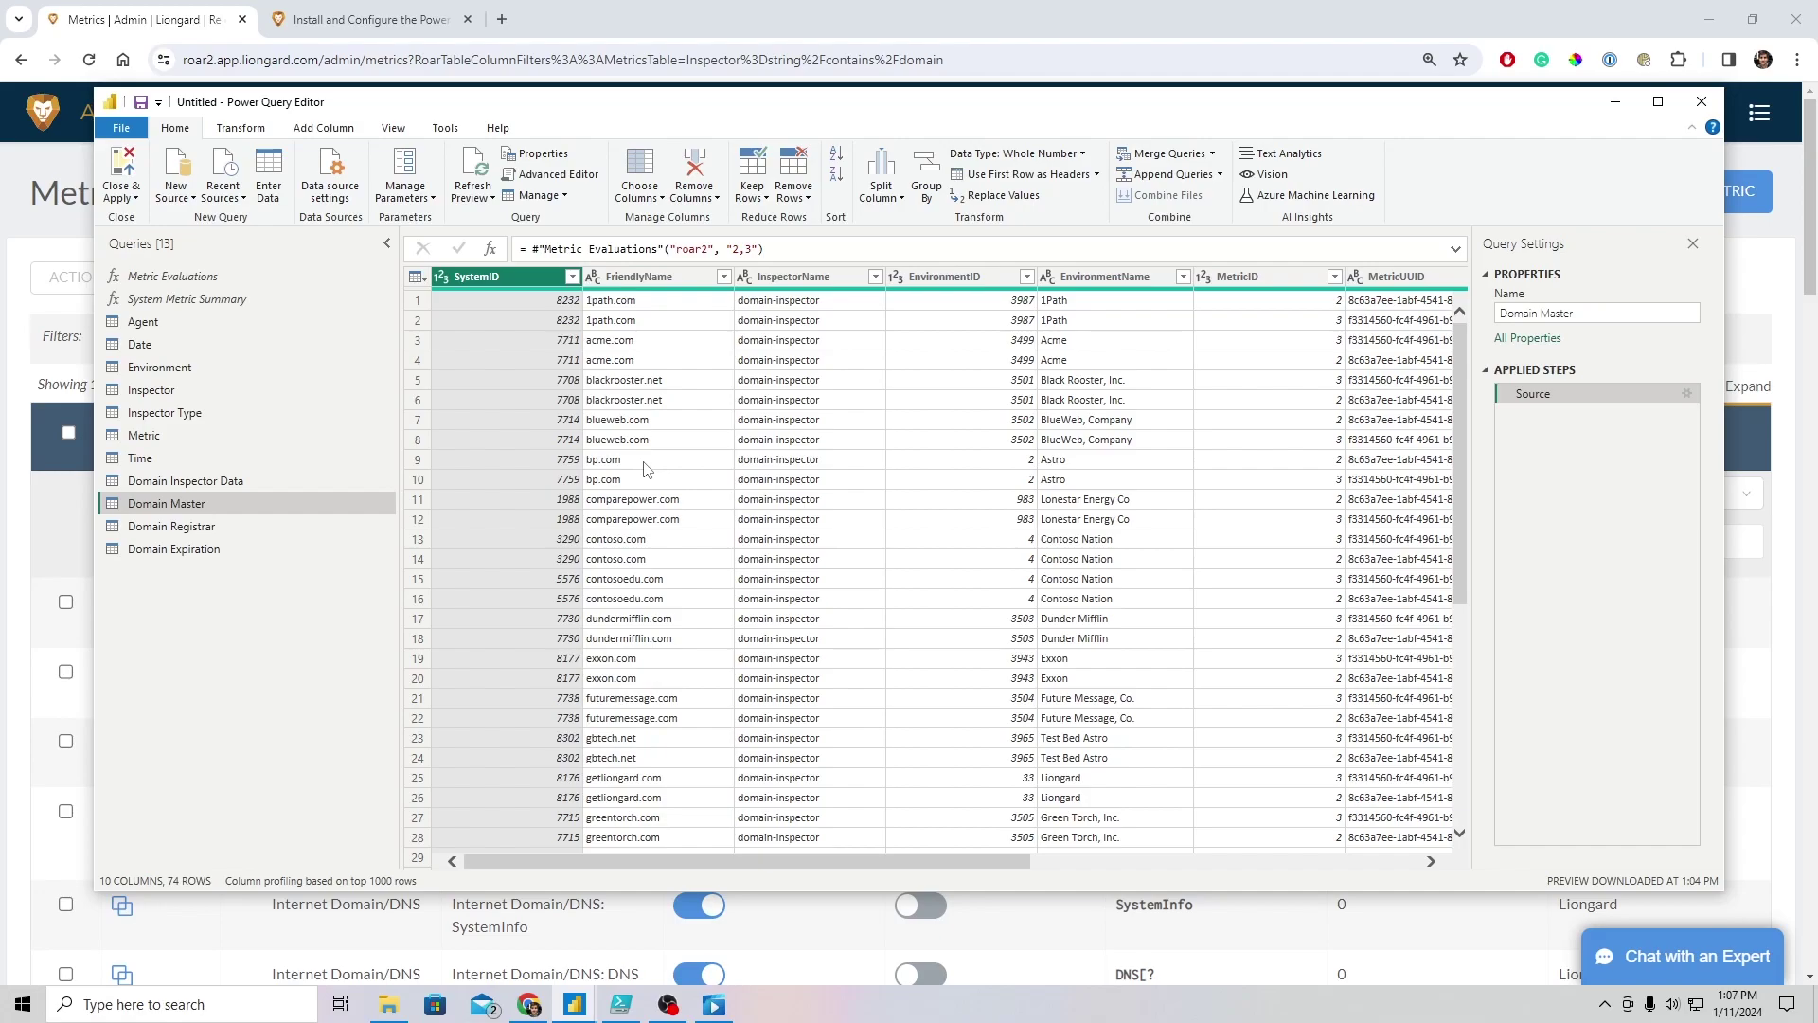
{"action": "left_click", "coordinate": [163, 531]}
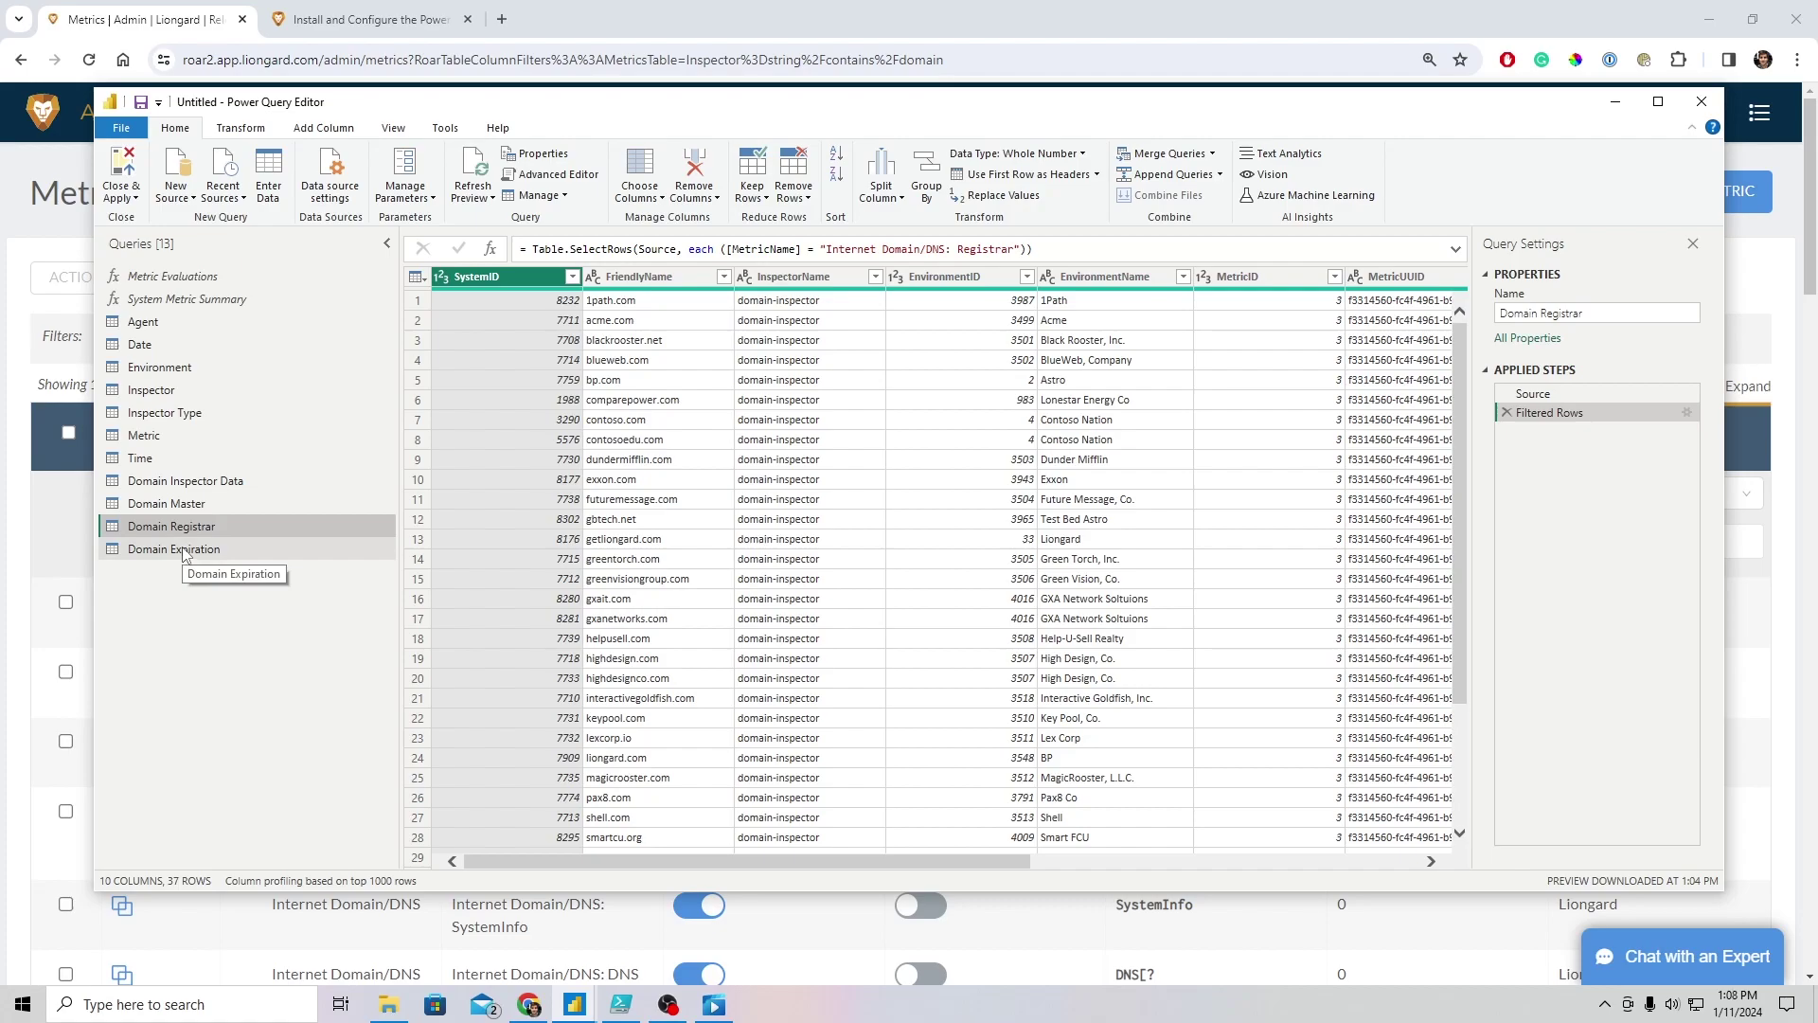
{"action": "left_click", "coordinate": [183, 552]}
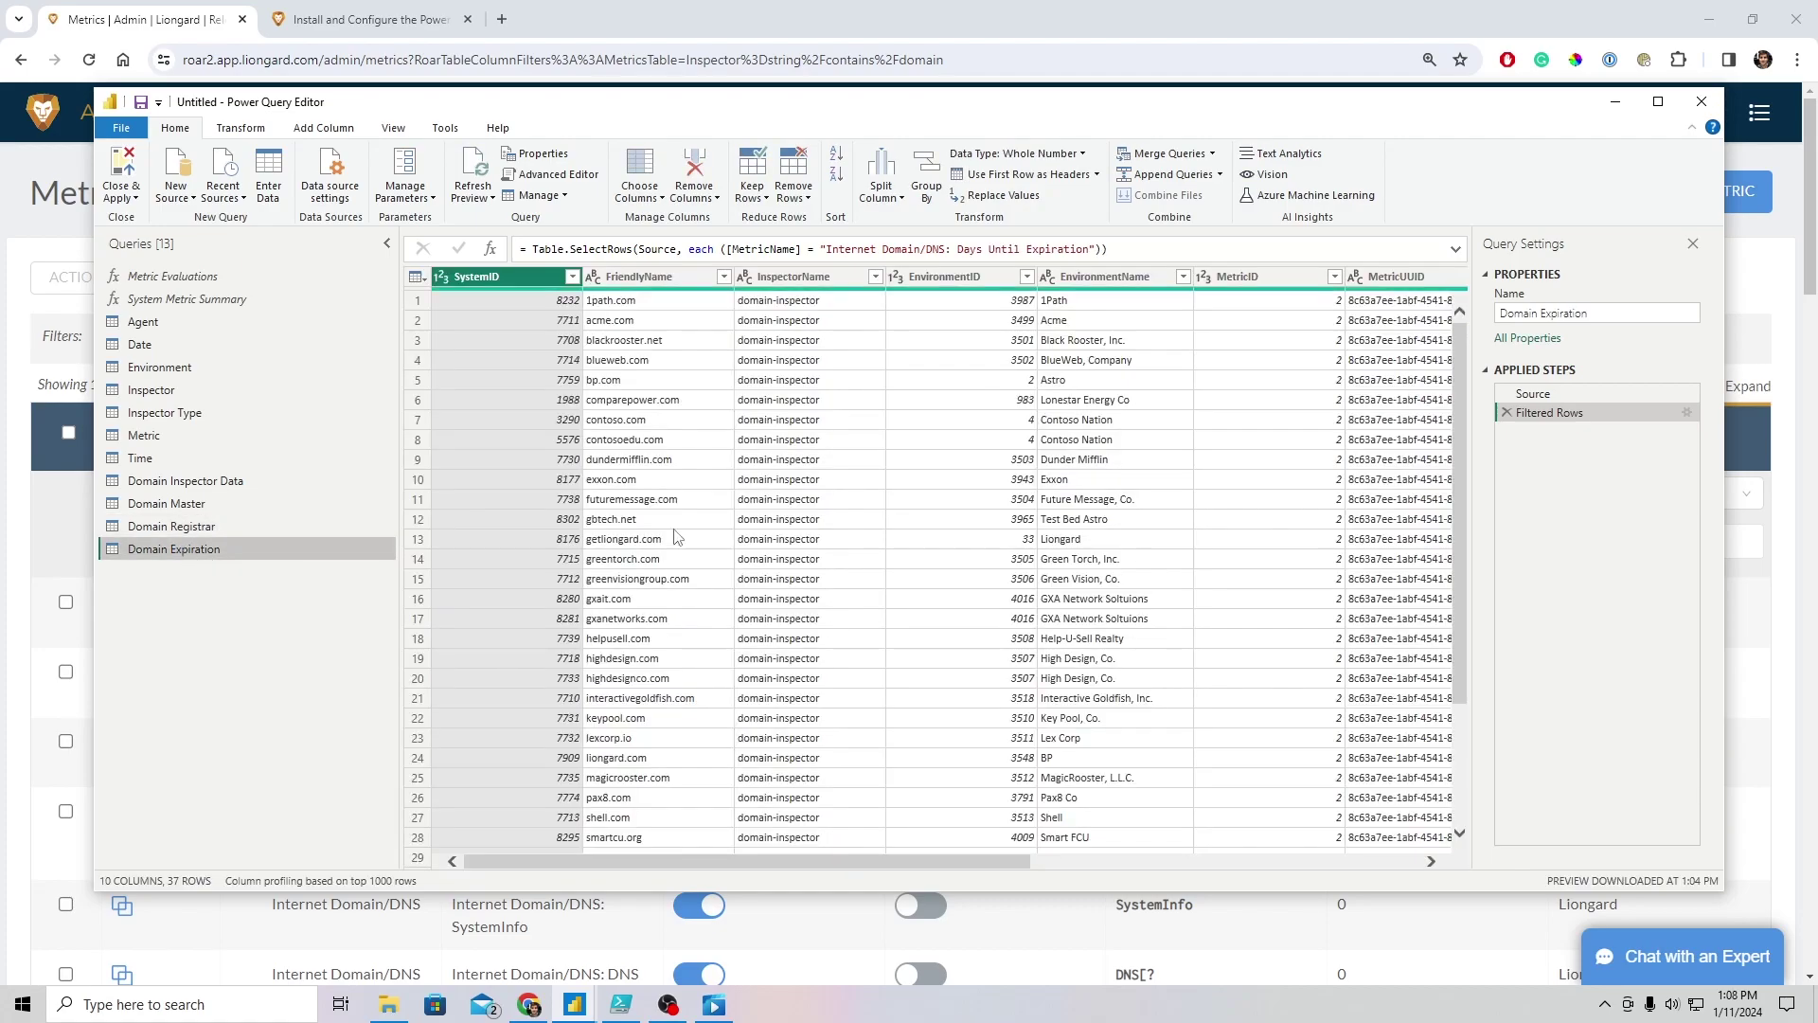
Duplicate the Domain Master query and inspect the copy's Source expression in the Advanced Editor without changing it
{"action": "left_click", "coordinate": [167, 503]}
{"action": "right_click", "coordinate": [172, 508]}
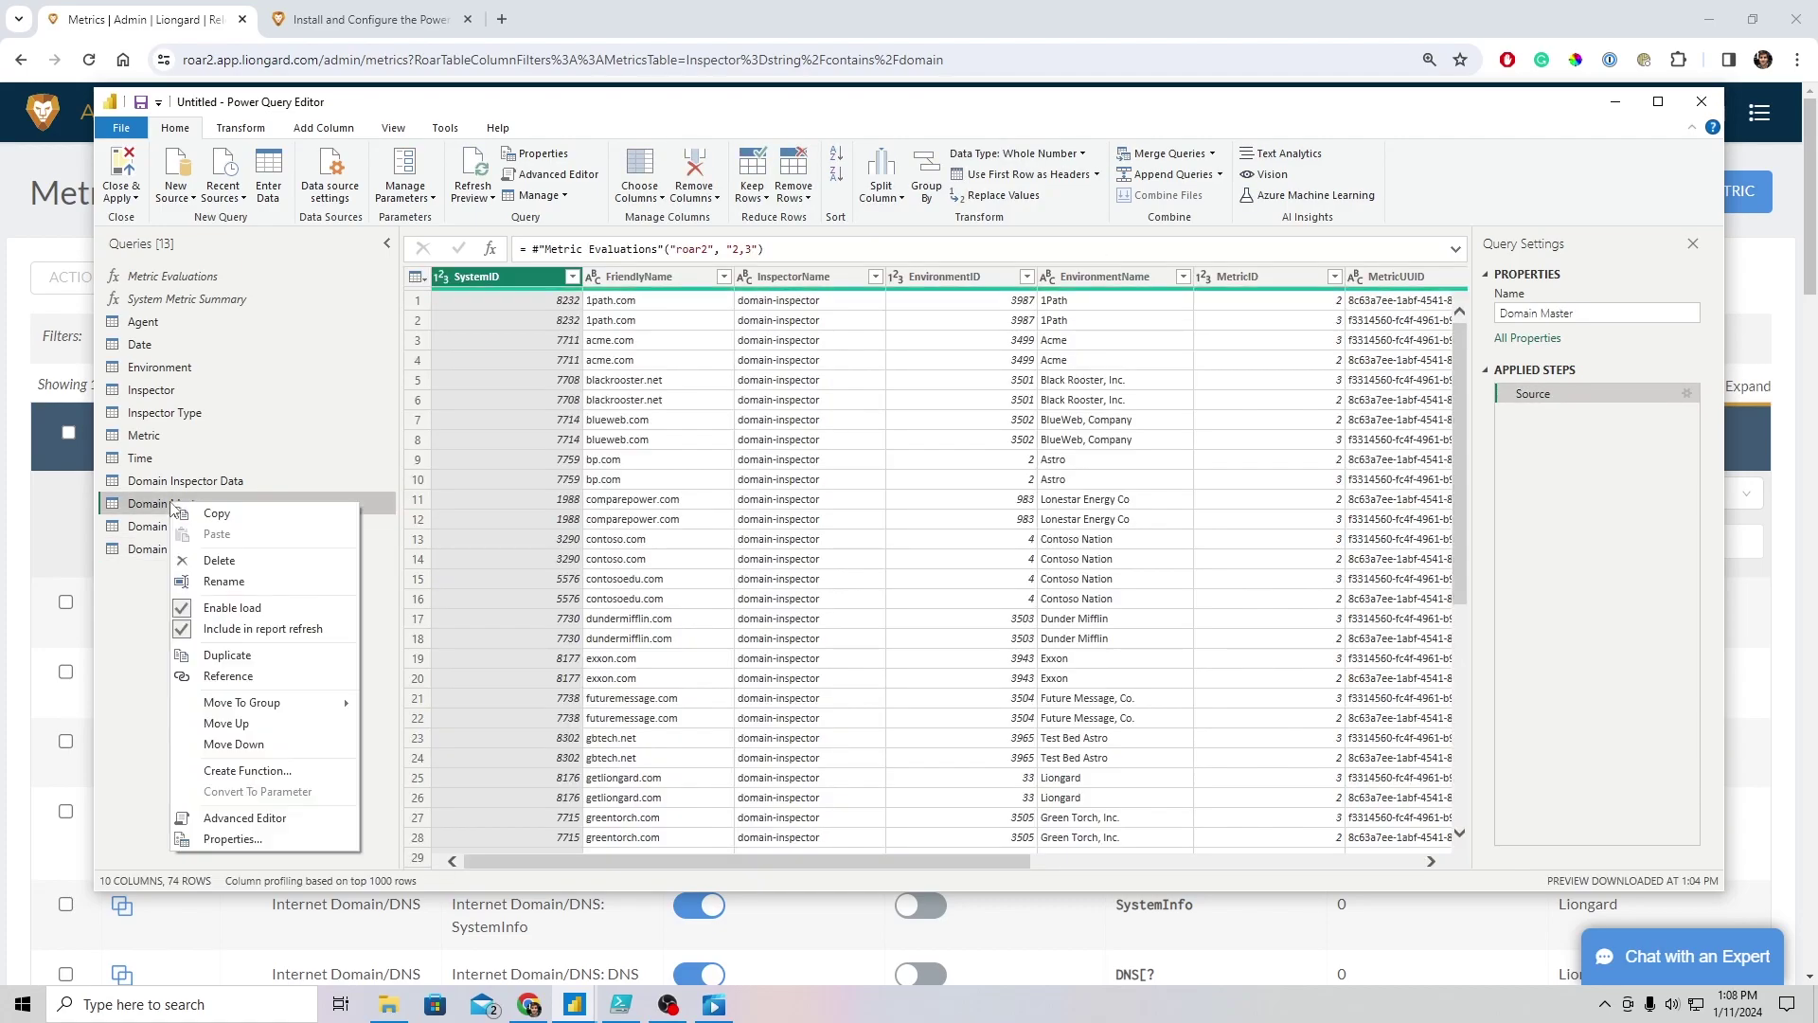
{"action": "left_click", "coordinate": [228, 655]}
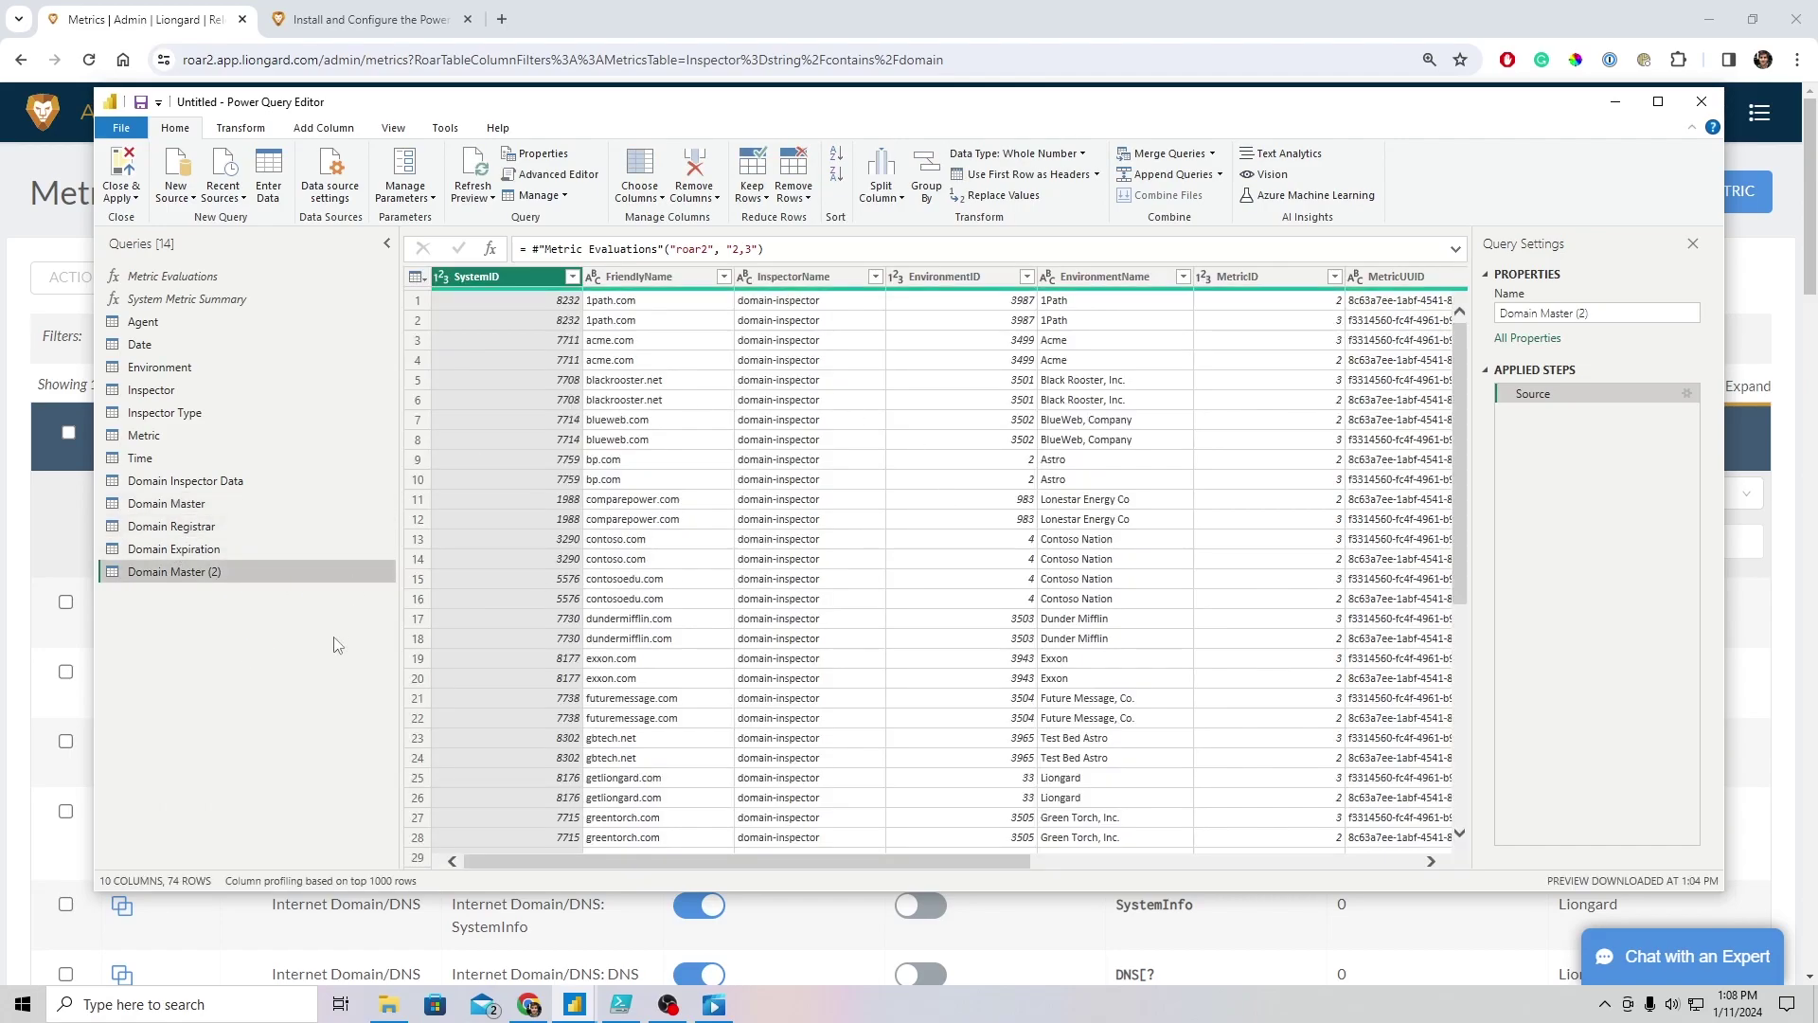
{"action": "right_click", "coordinate": [275, 572]}
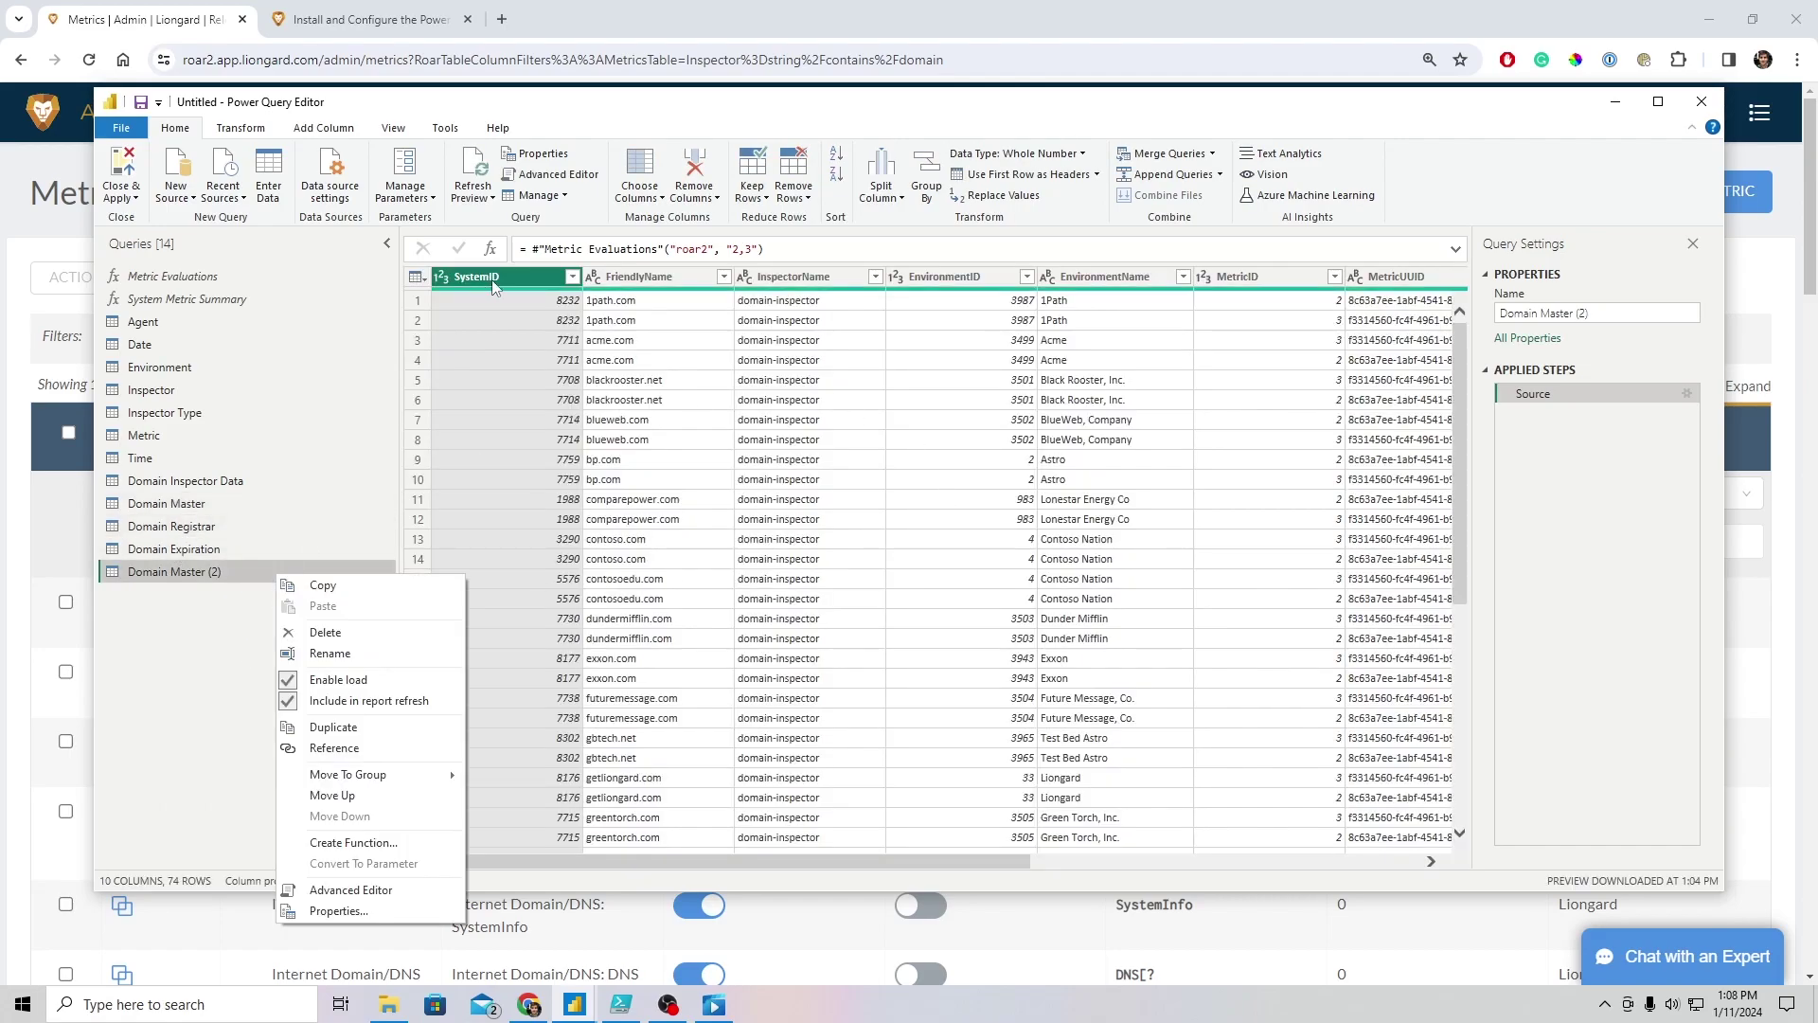
{"action": "left_click", "coordinate": [551, 174]}
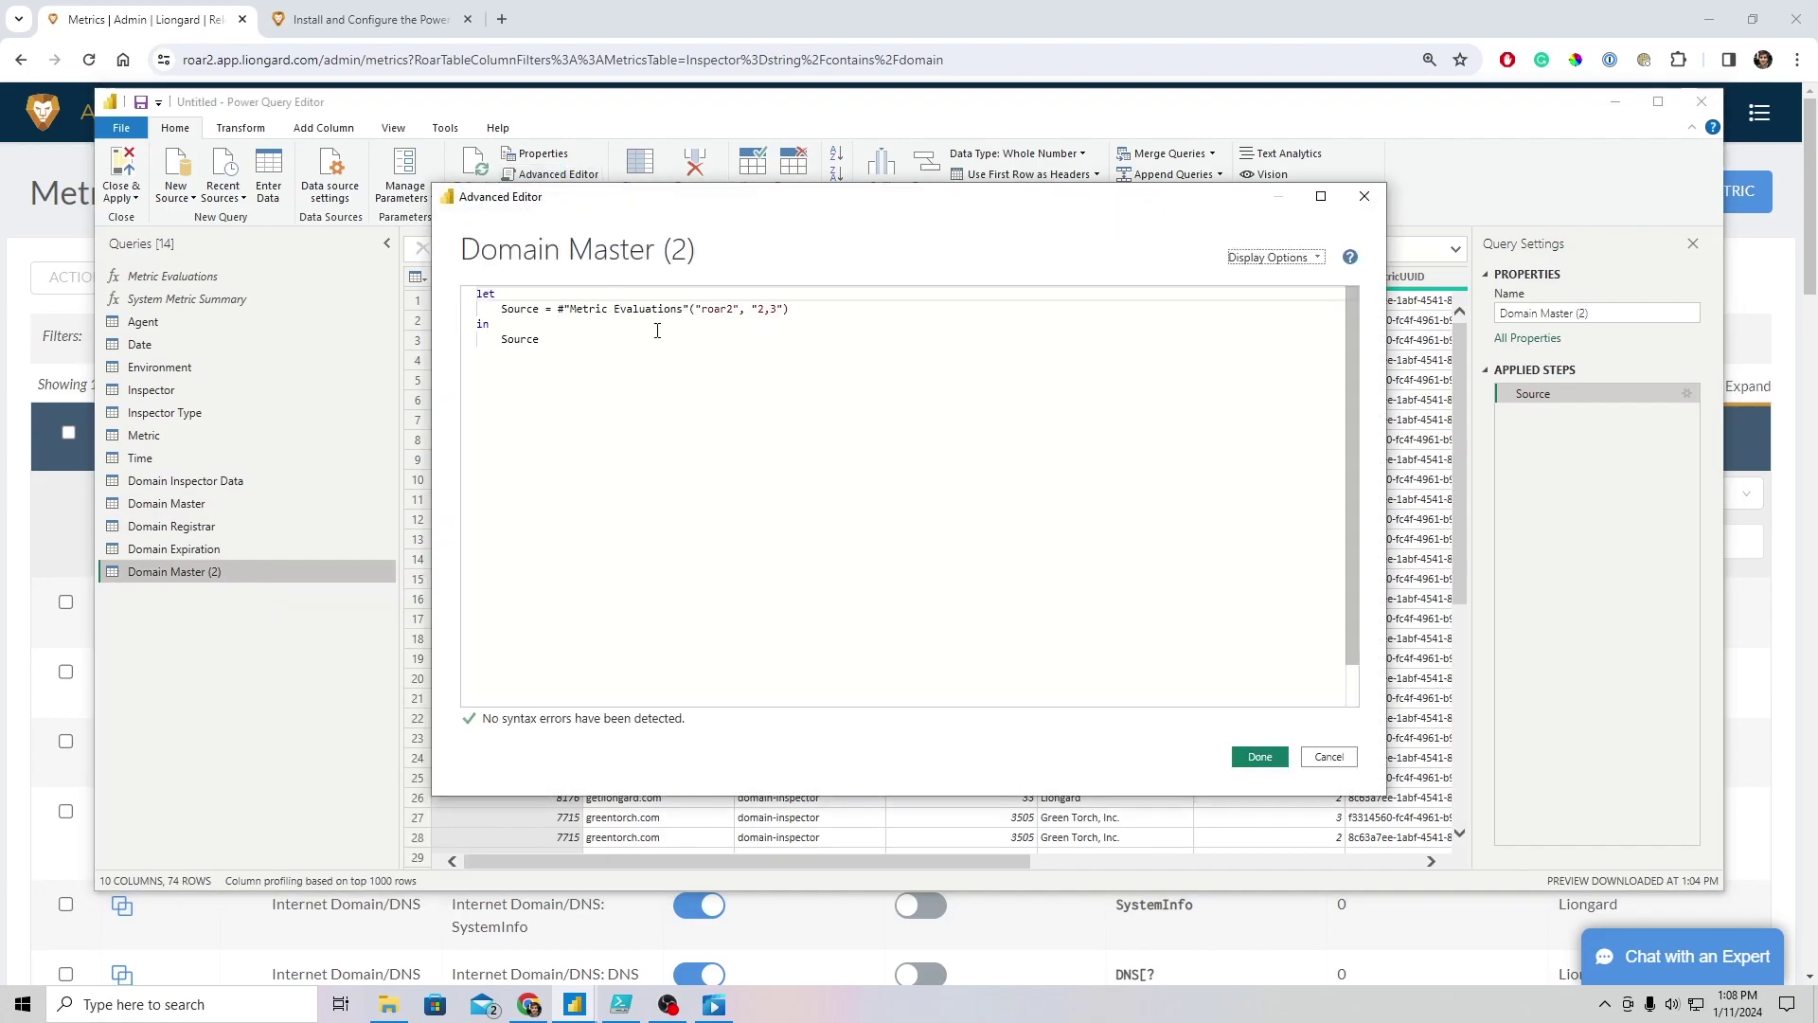
{"action": "left_click_drag", "start_coordinate": [559, 304], "coordinate": [814, 304]}
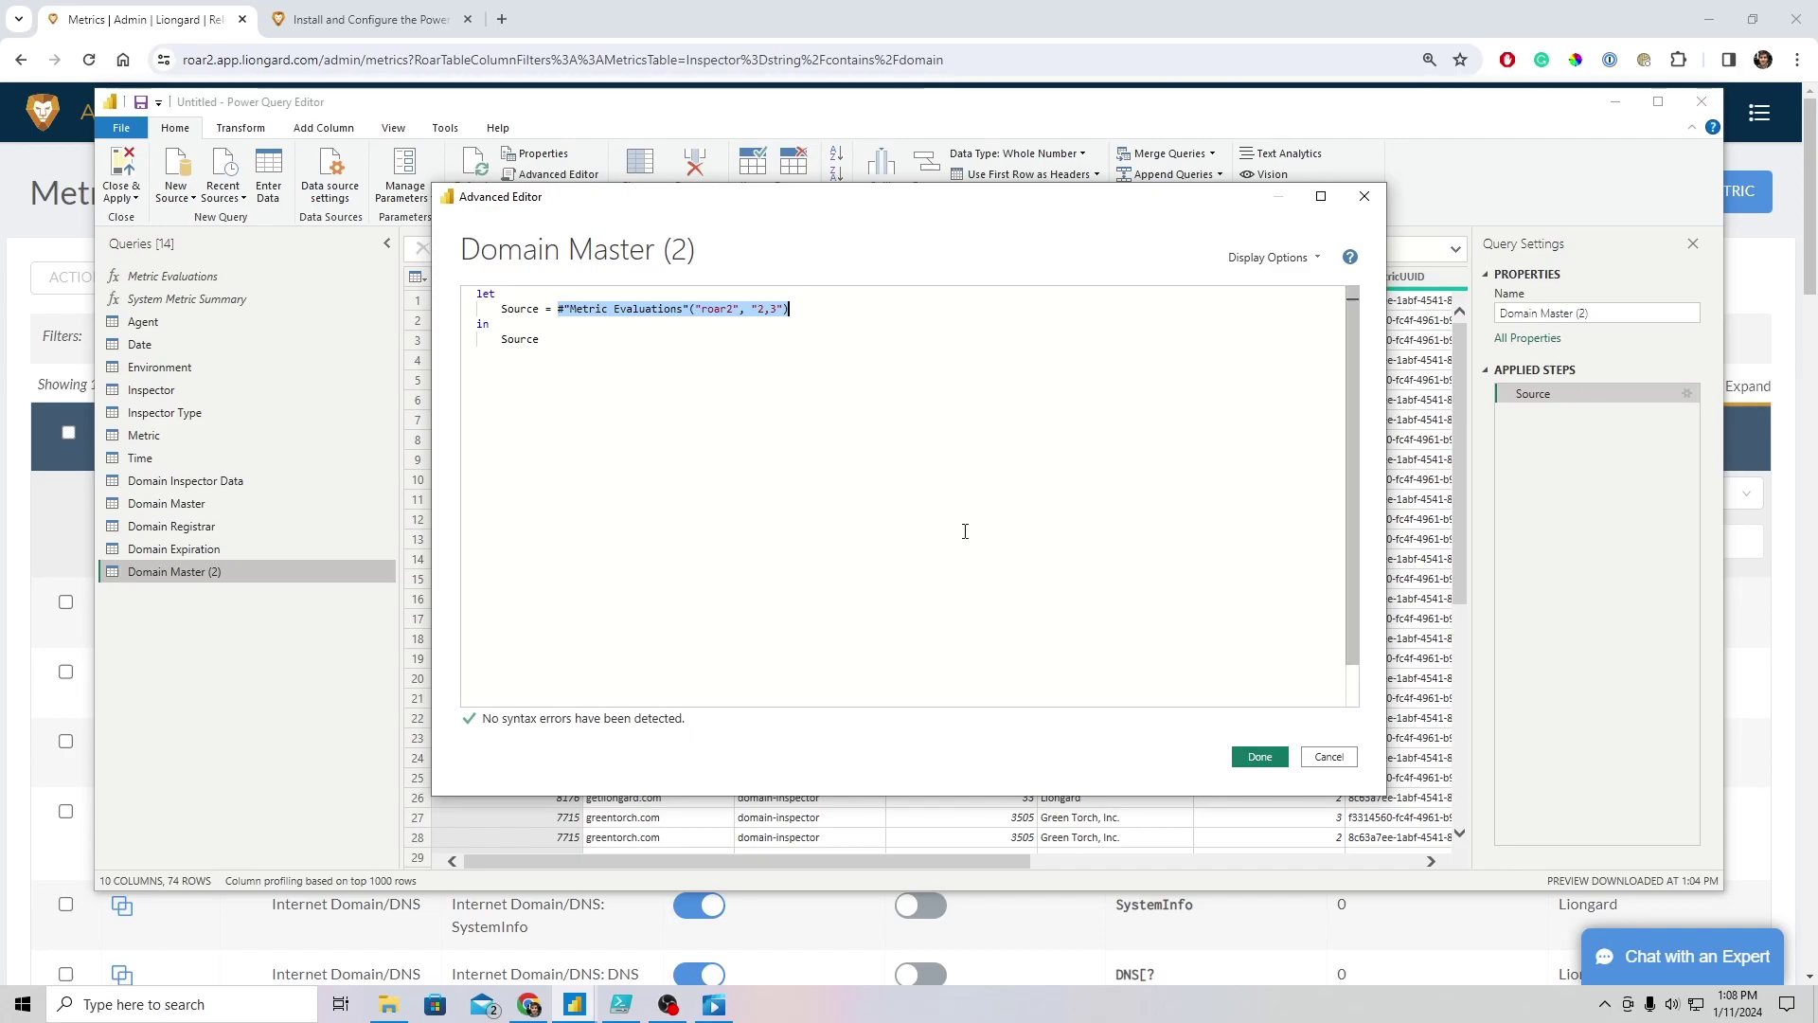
{"action": "left_click", "coordinate": [1333, 760]}
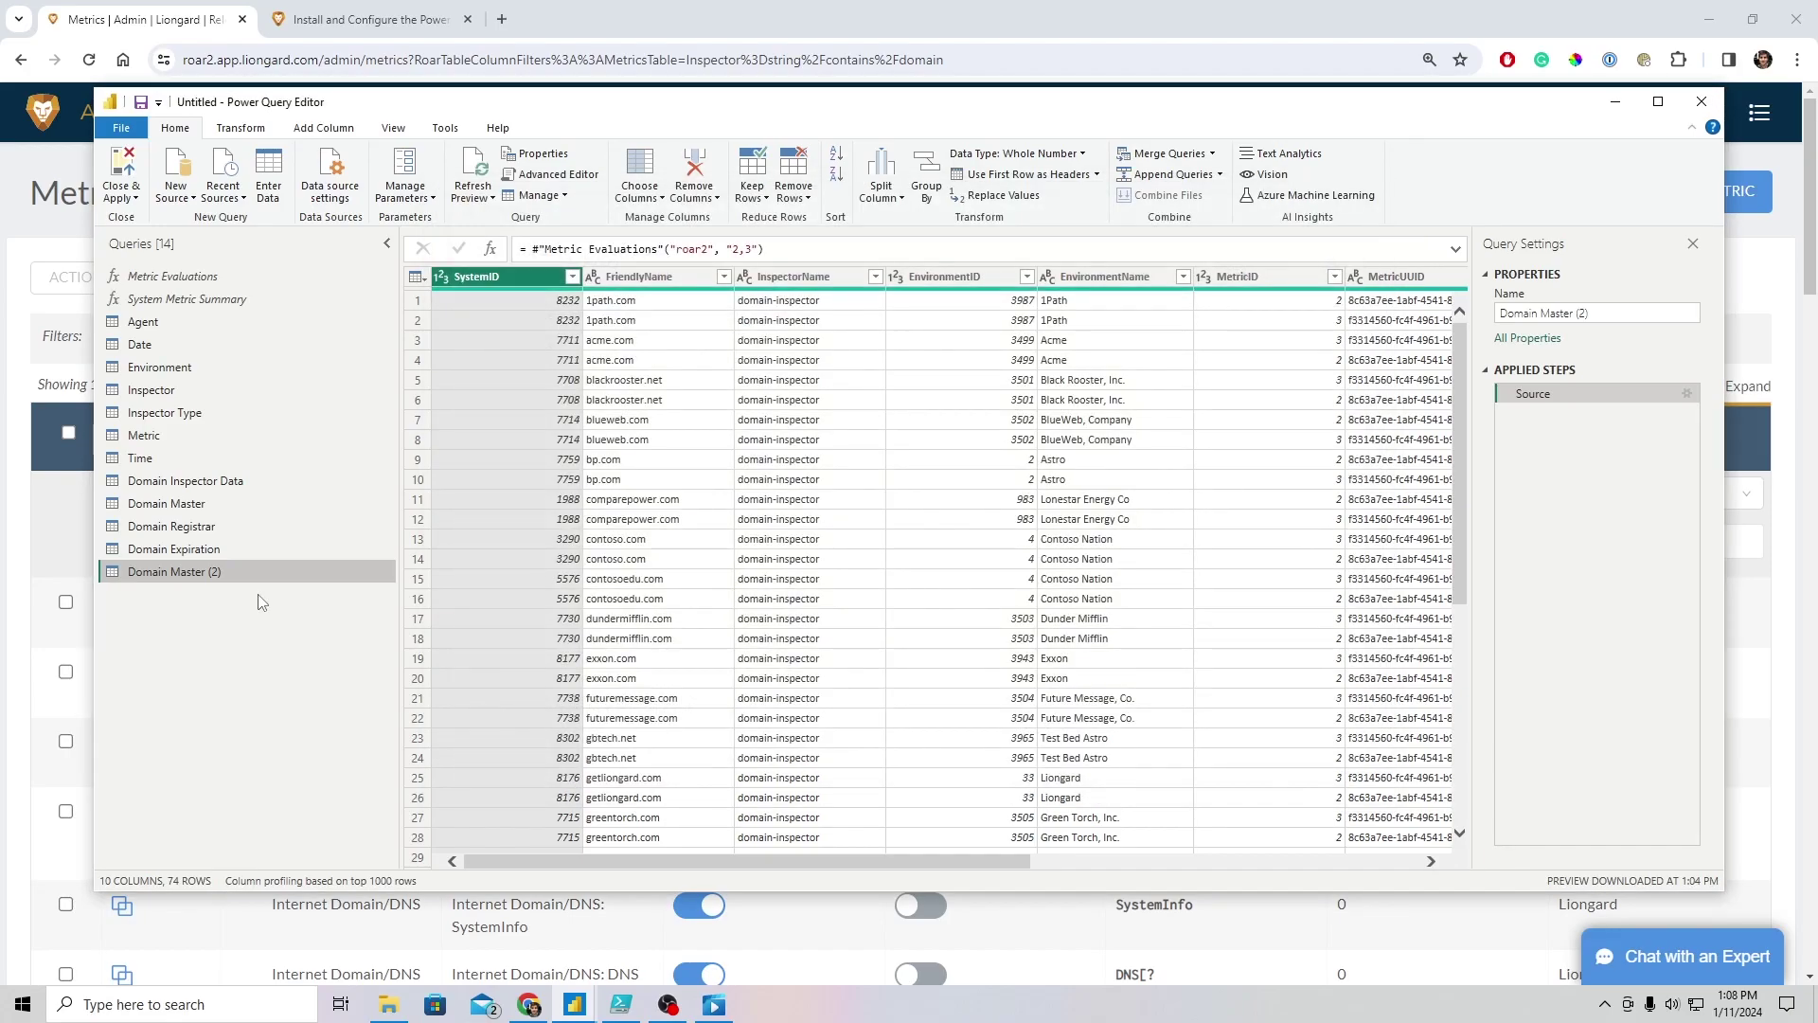
Delete the duplicated Domain Master (2) query
{"action": "right_click", "coordinate": [163, 576]}
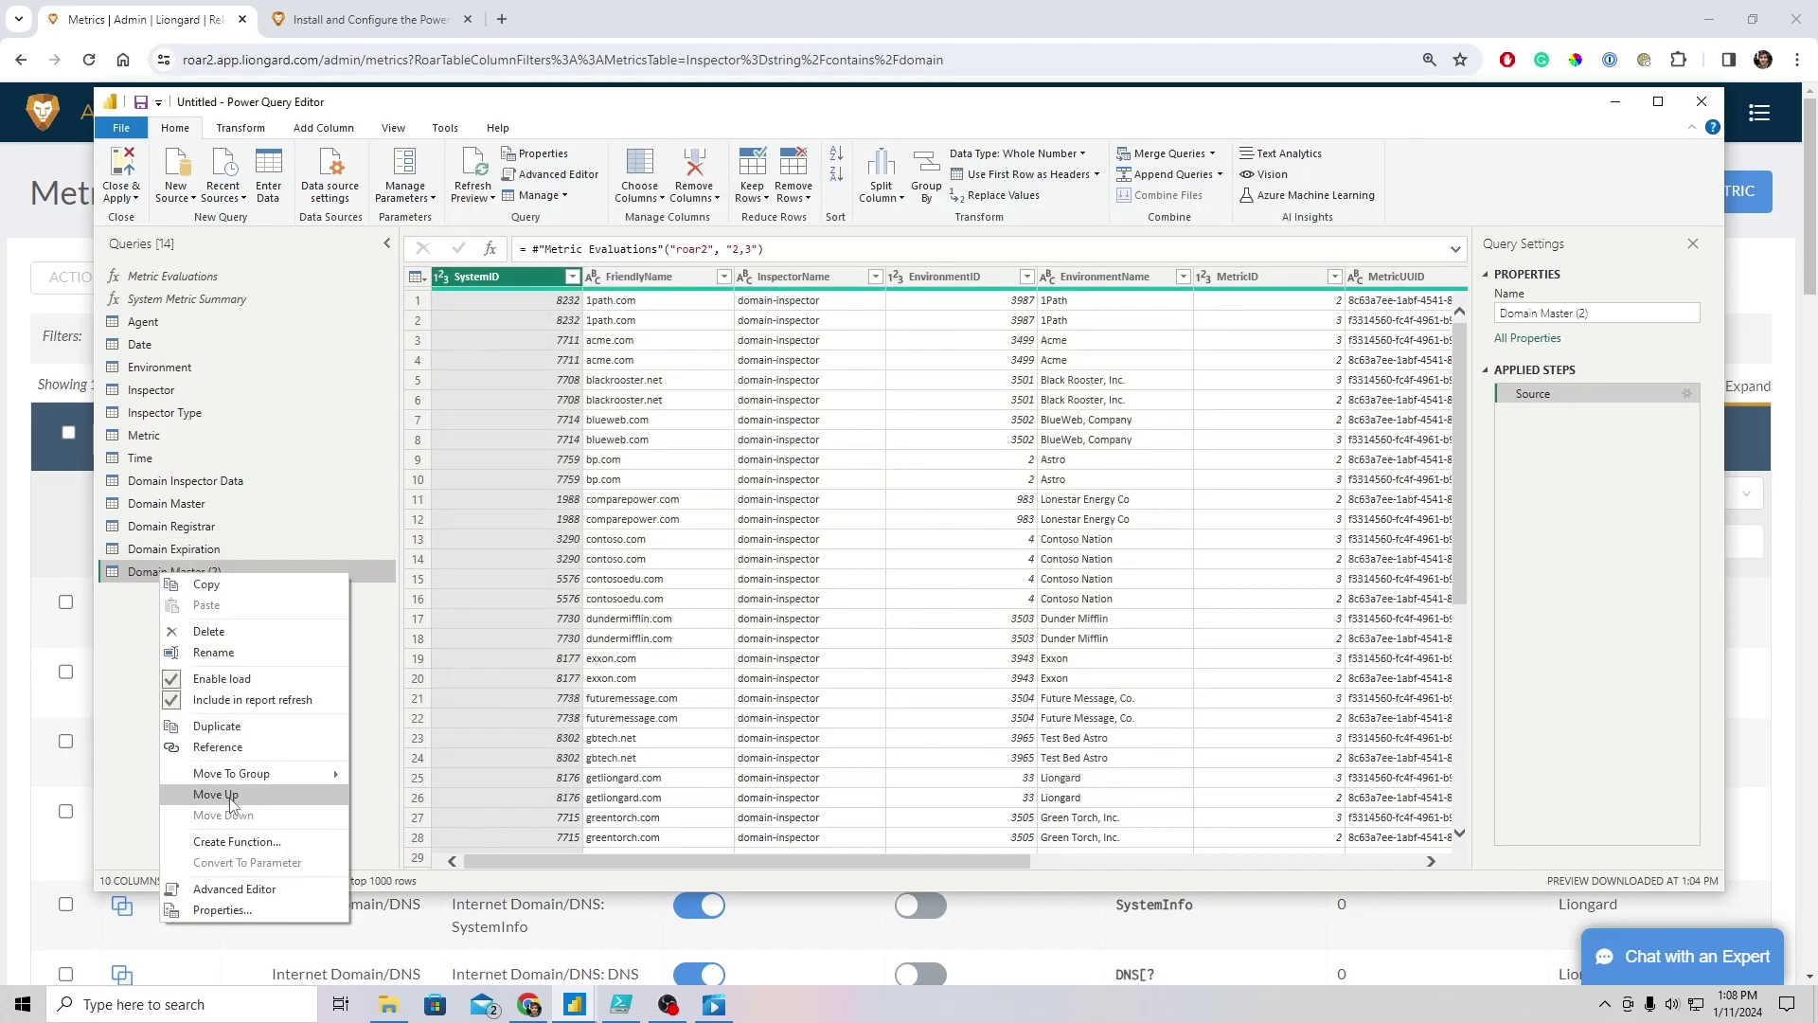
{"action": "left_click", "coordinate": [220, 636]}
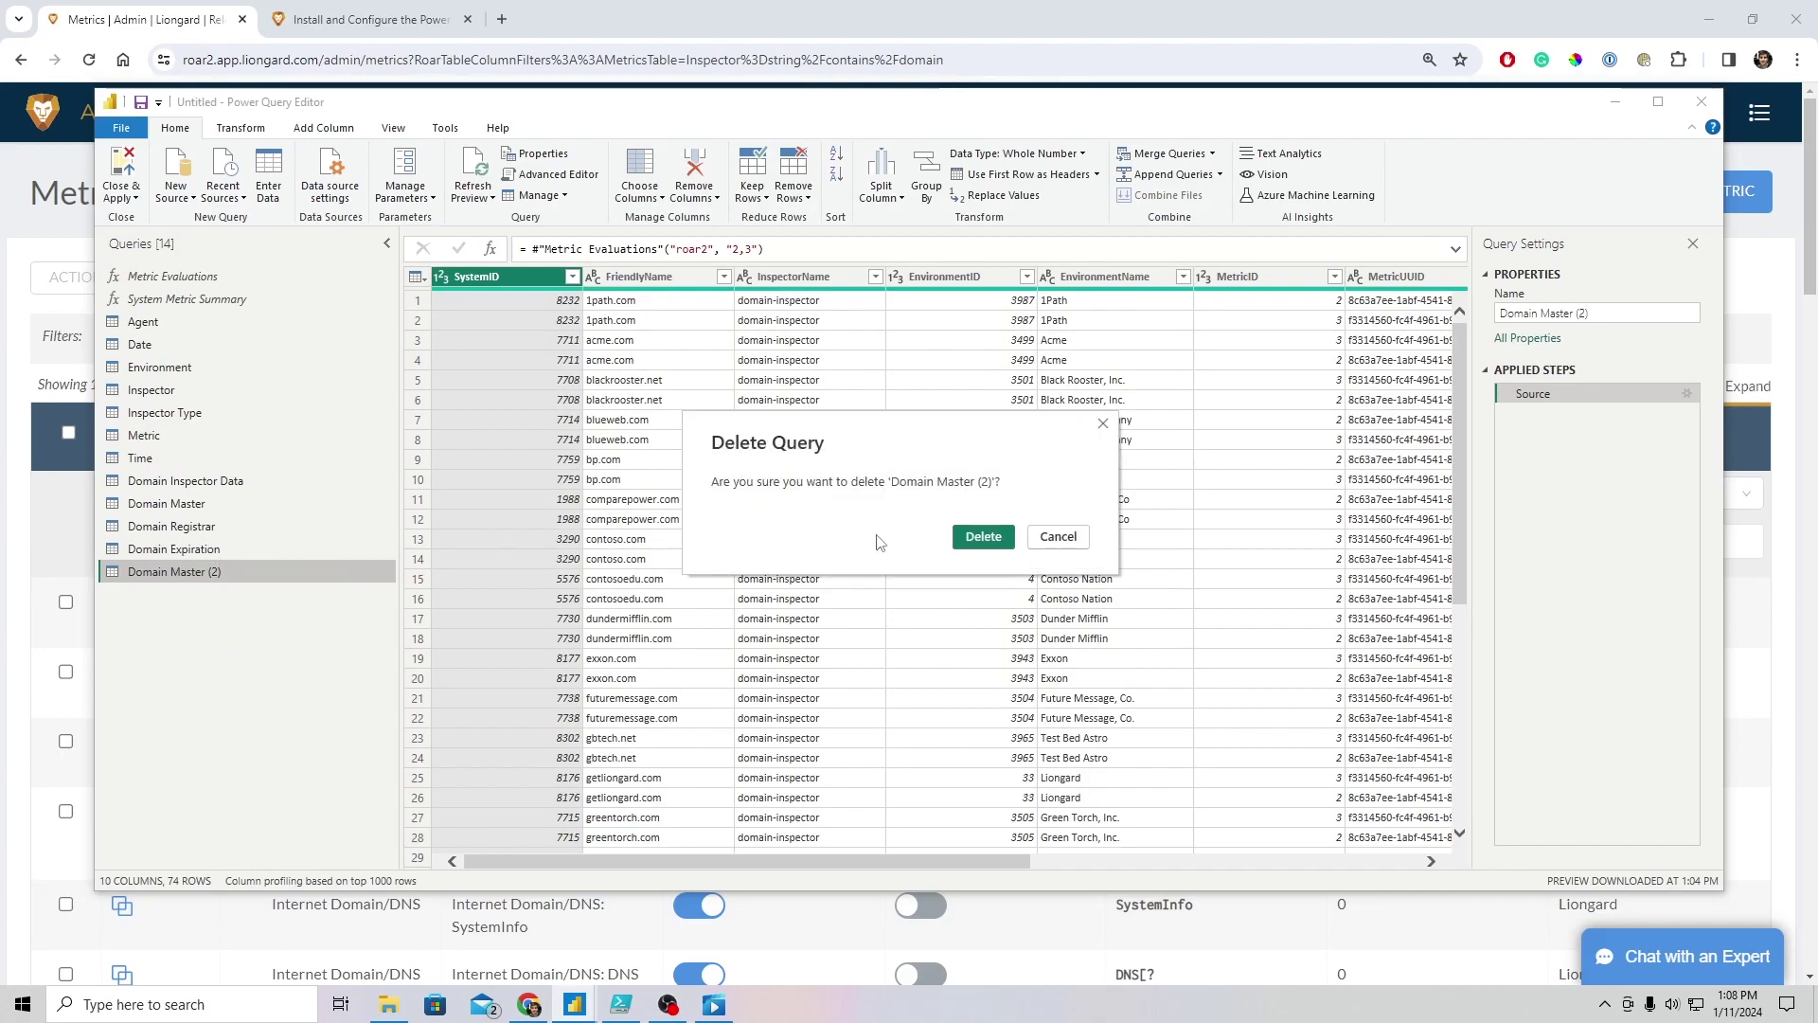
{"action": "key", "text": "Escape"}
Inspect the Source line of the Domain Registrar query in the Advanced Editor and close it without changes
{"action": "left_click", "coordinate": [241, 526]}
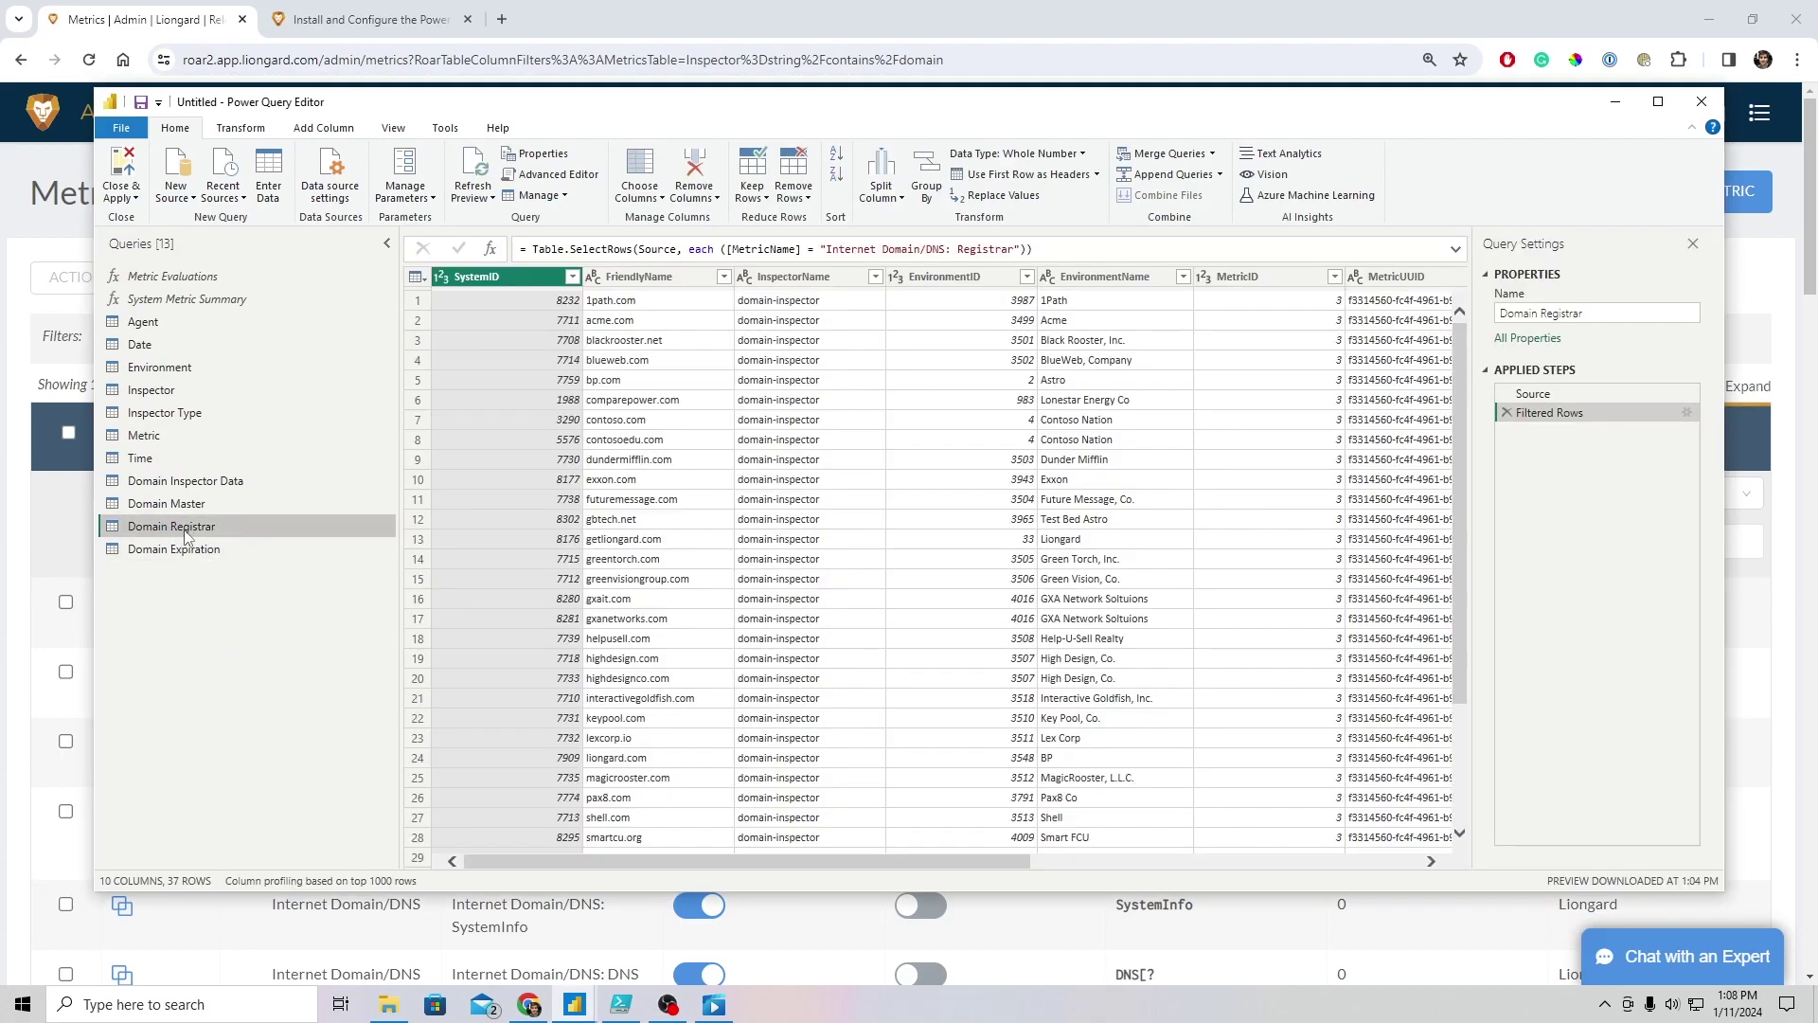
{"action": "right_click", "coordinate": [242, 528]}
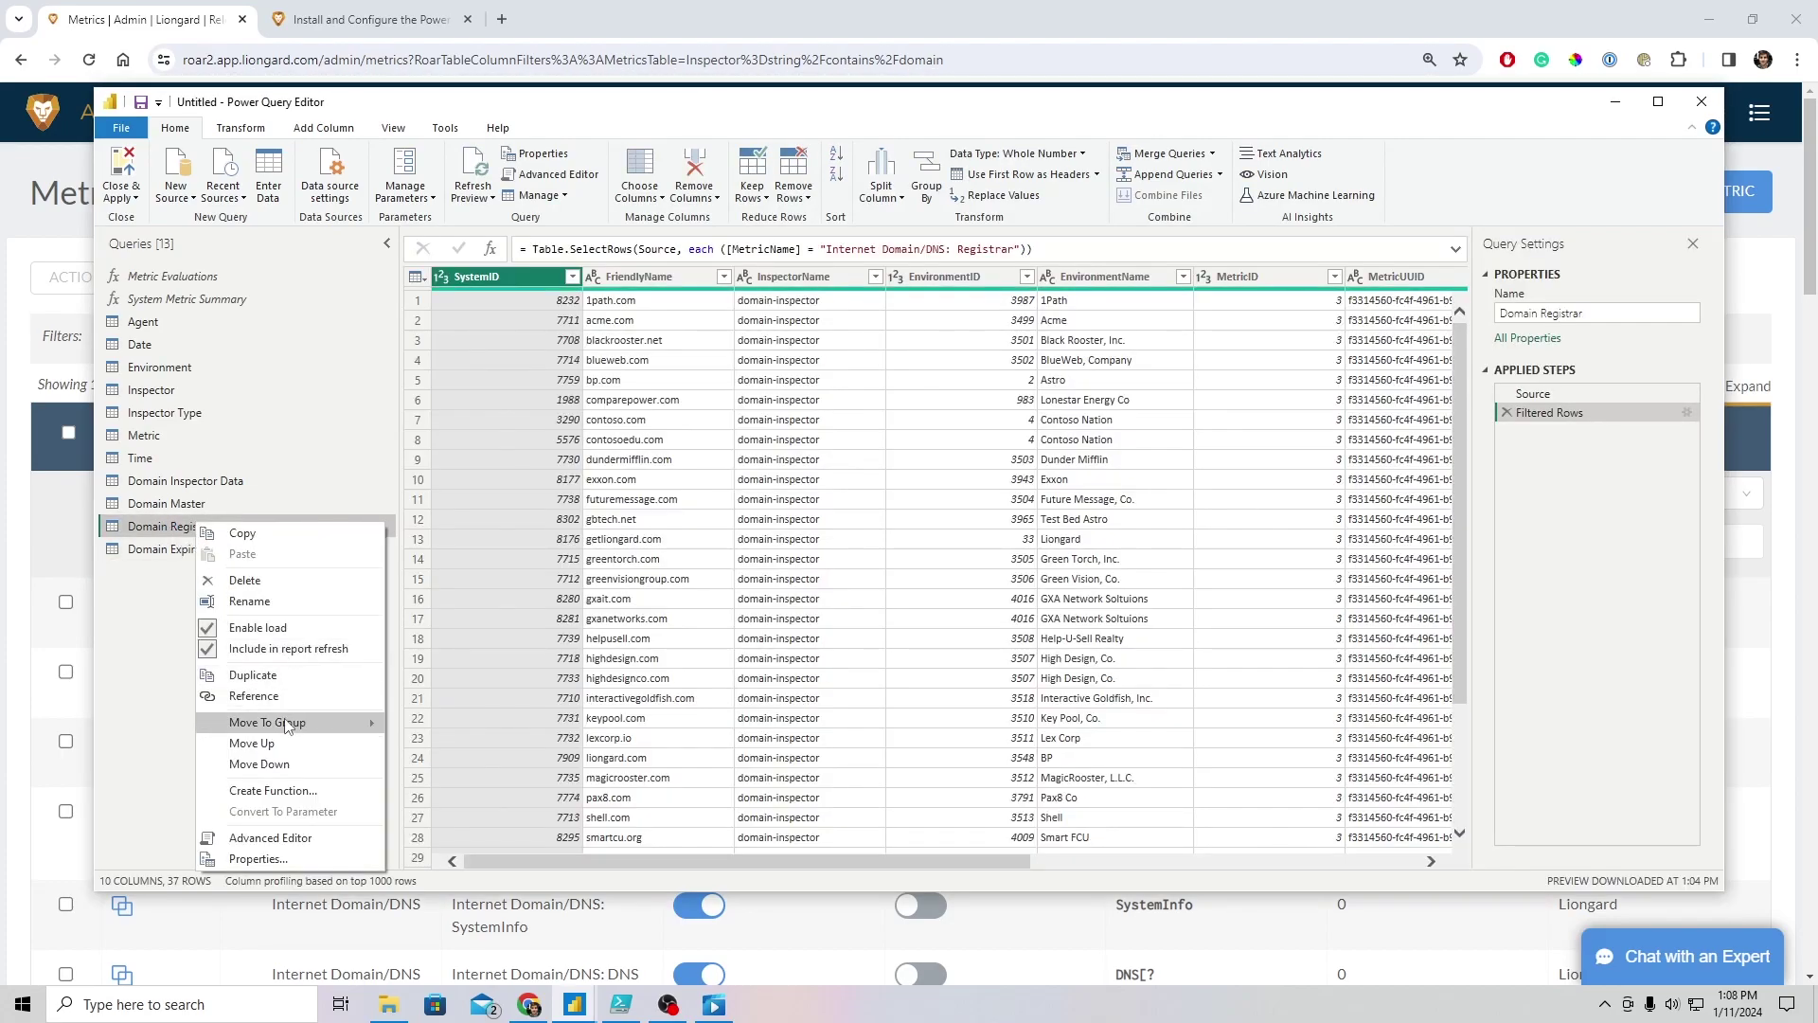
{"action": "left_click", "coordinate": [267, 838]}
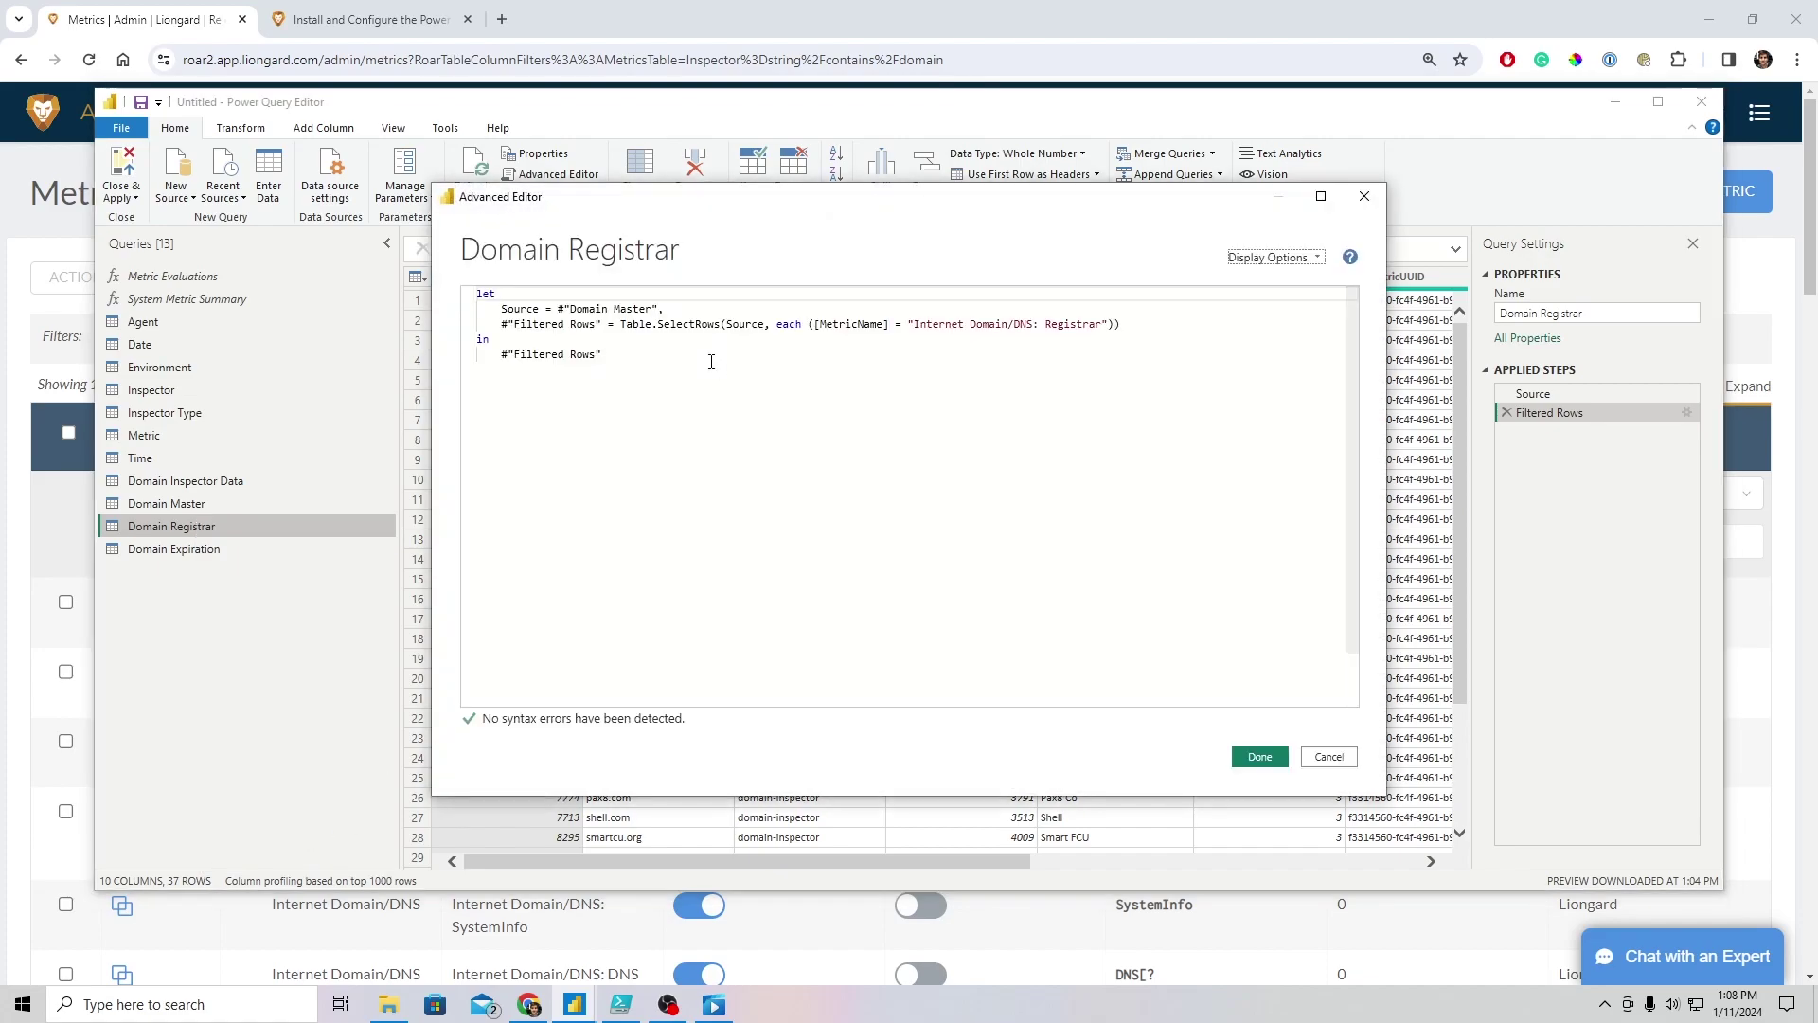
{"action": "left_click_drag", "start_coordinate": [501, 310], "coordinate": [664, 308]}
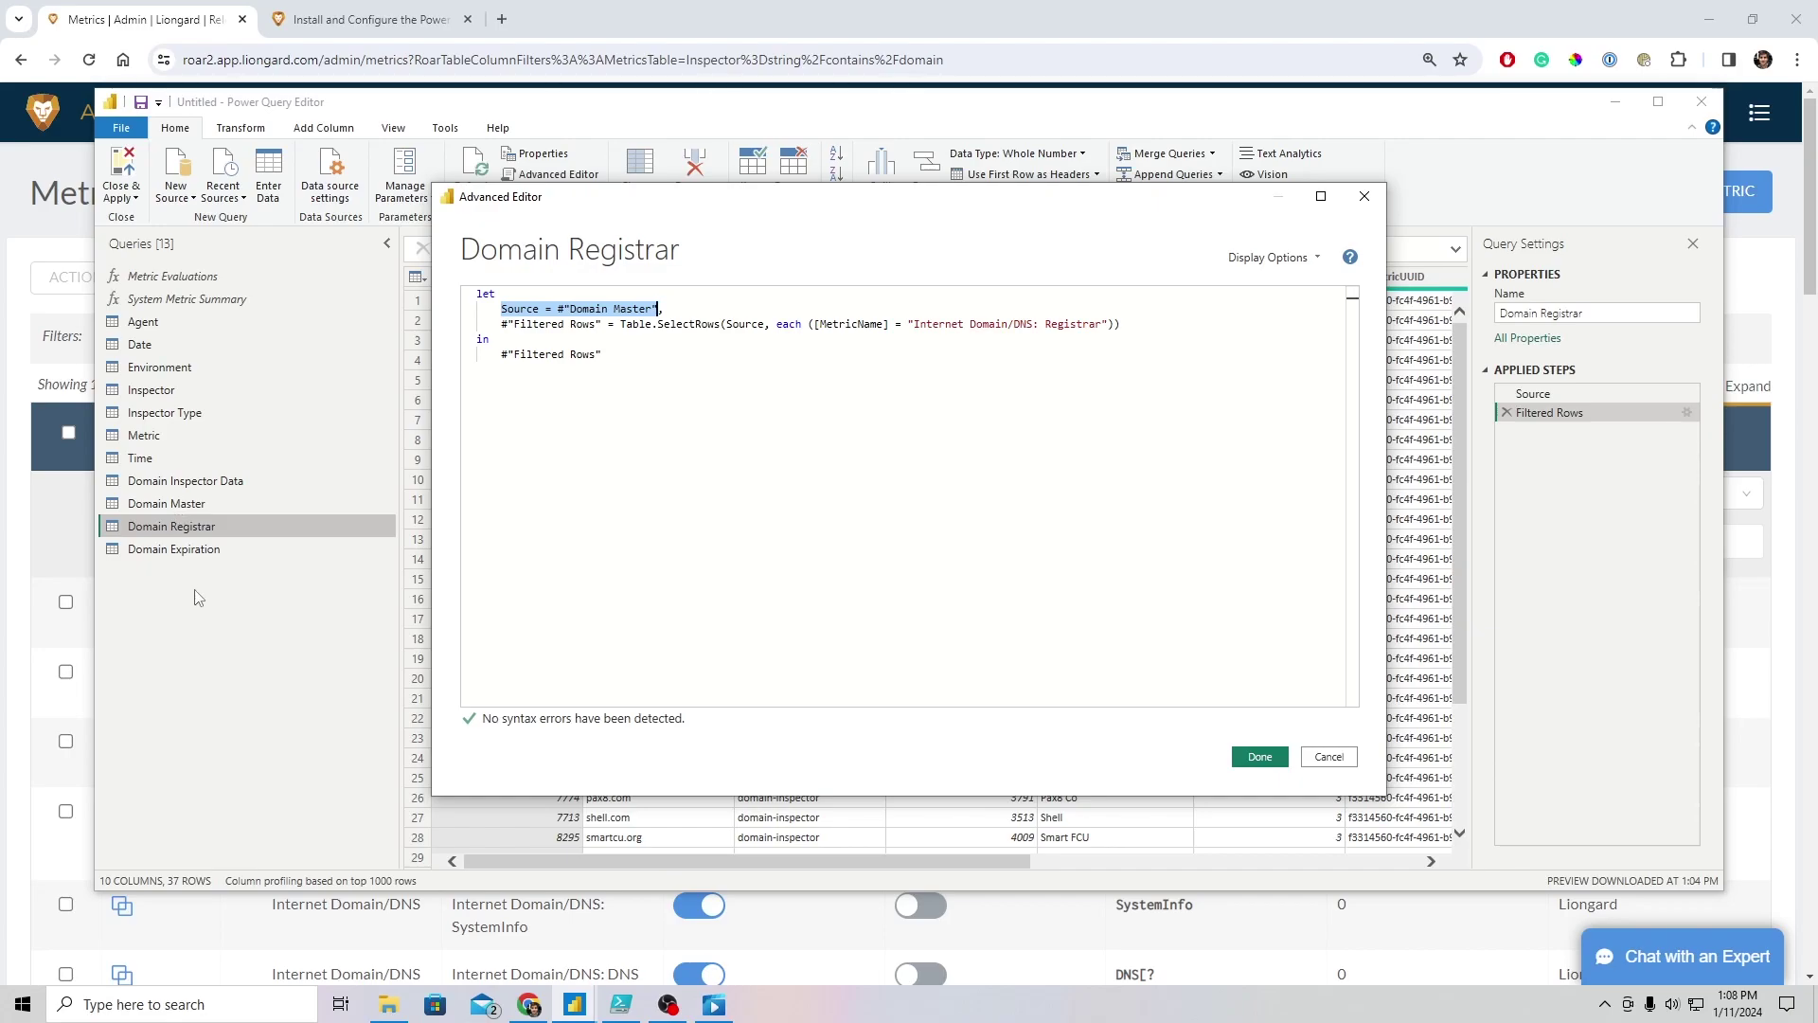
{"action": "left_click", "coordinate": [1329, 756]}
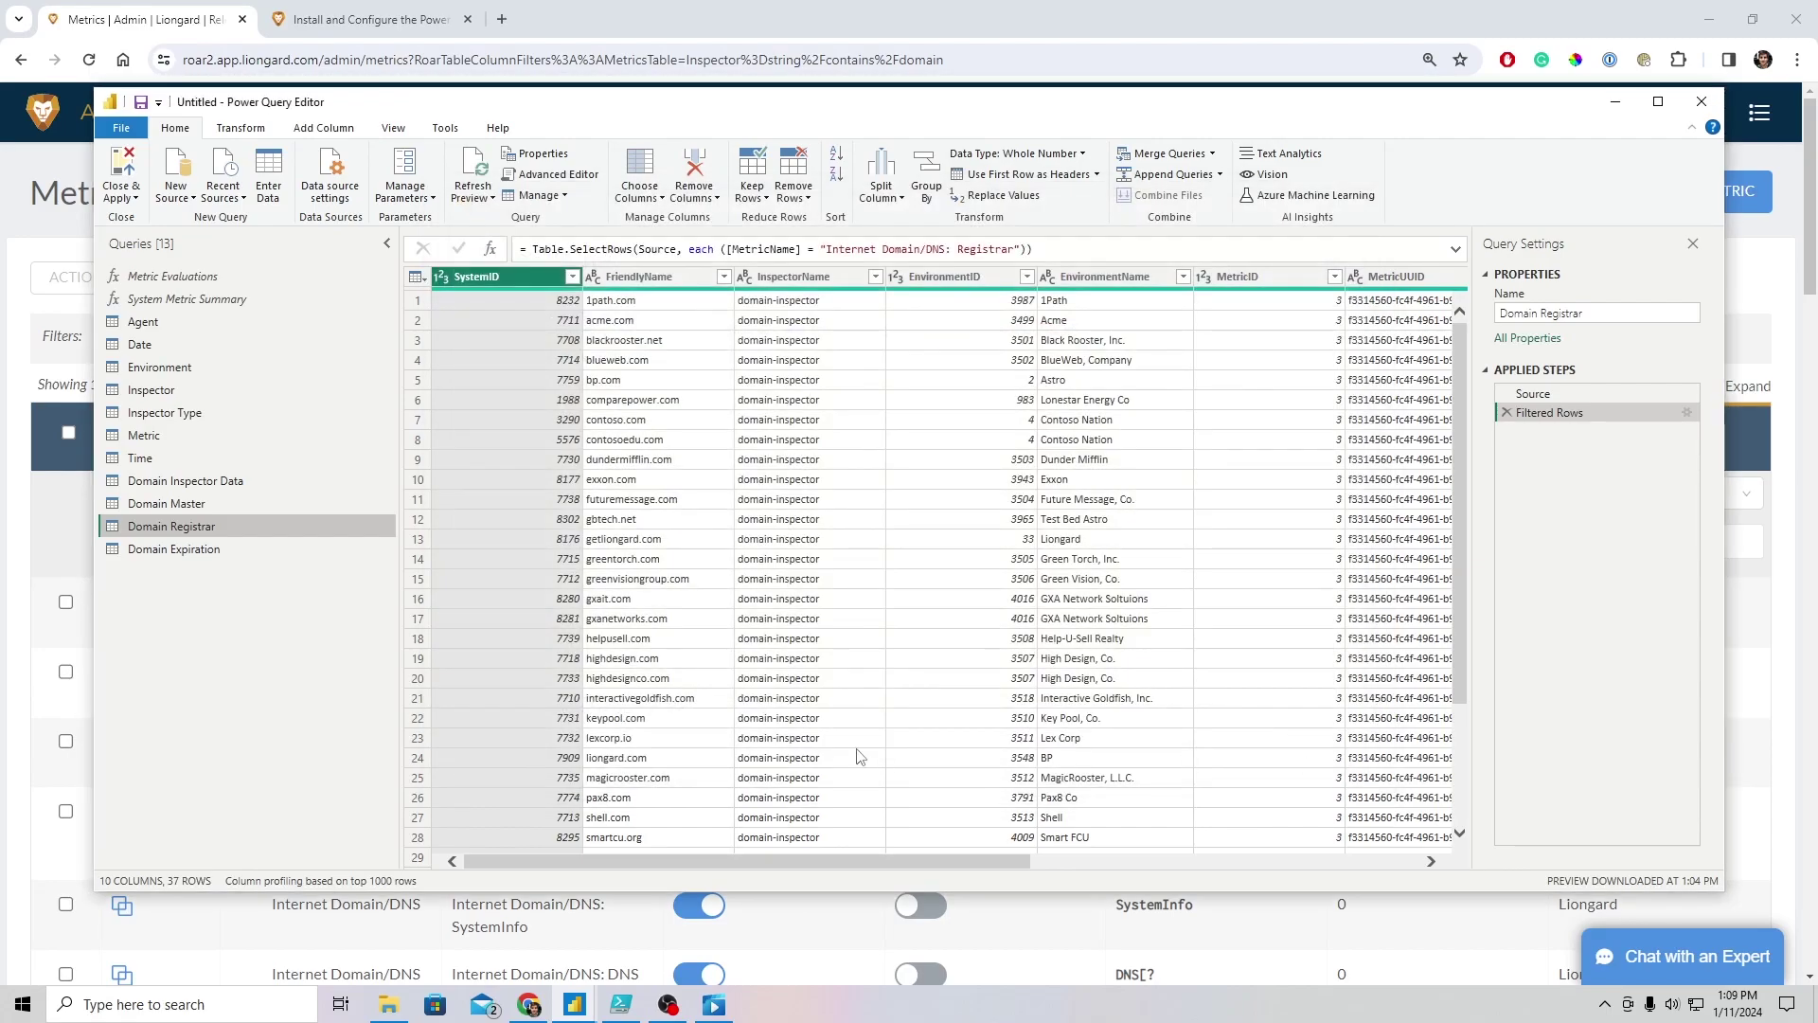
Create a new query group named Domain Inspectors
{"action": "right_click", "coordinate": [144, 581]}
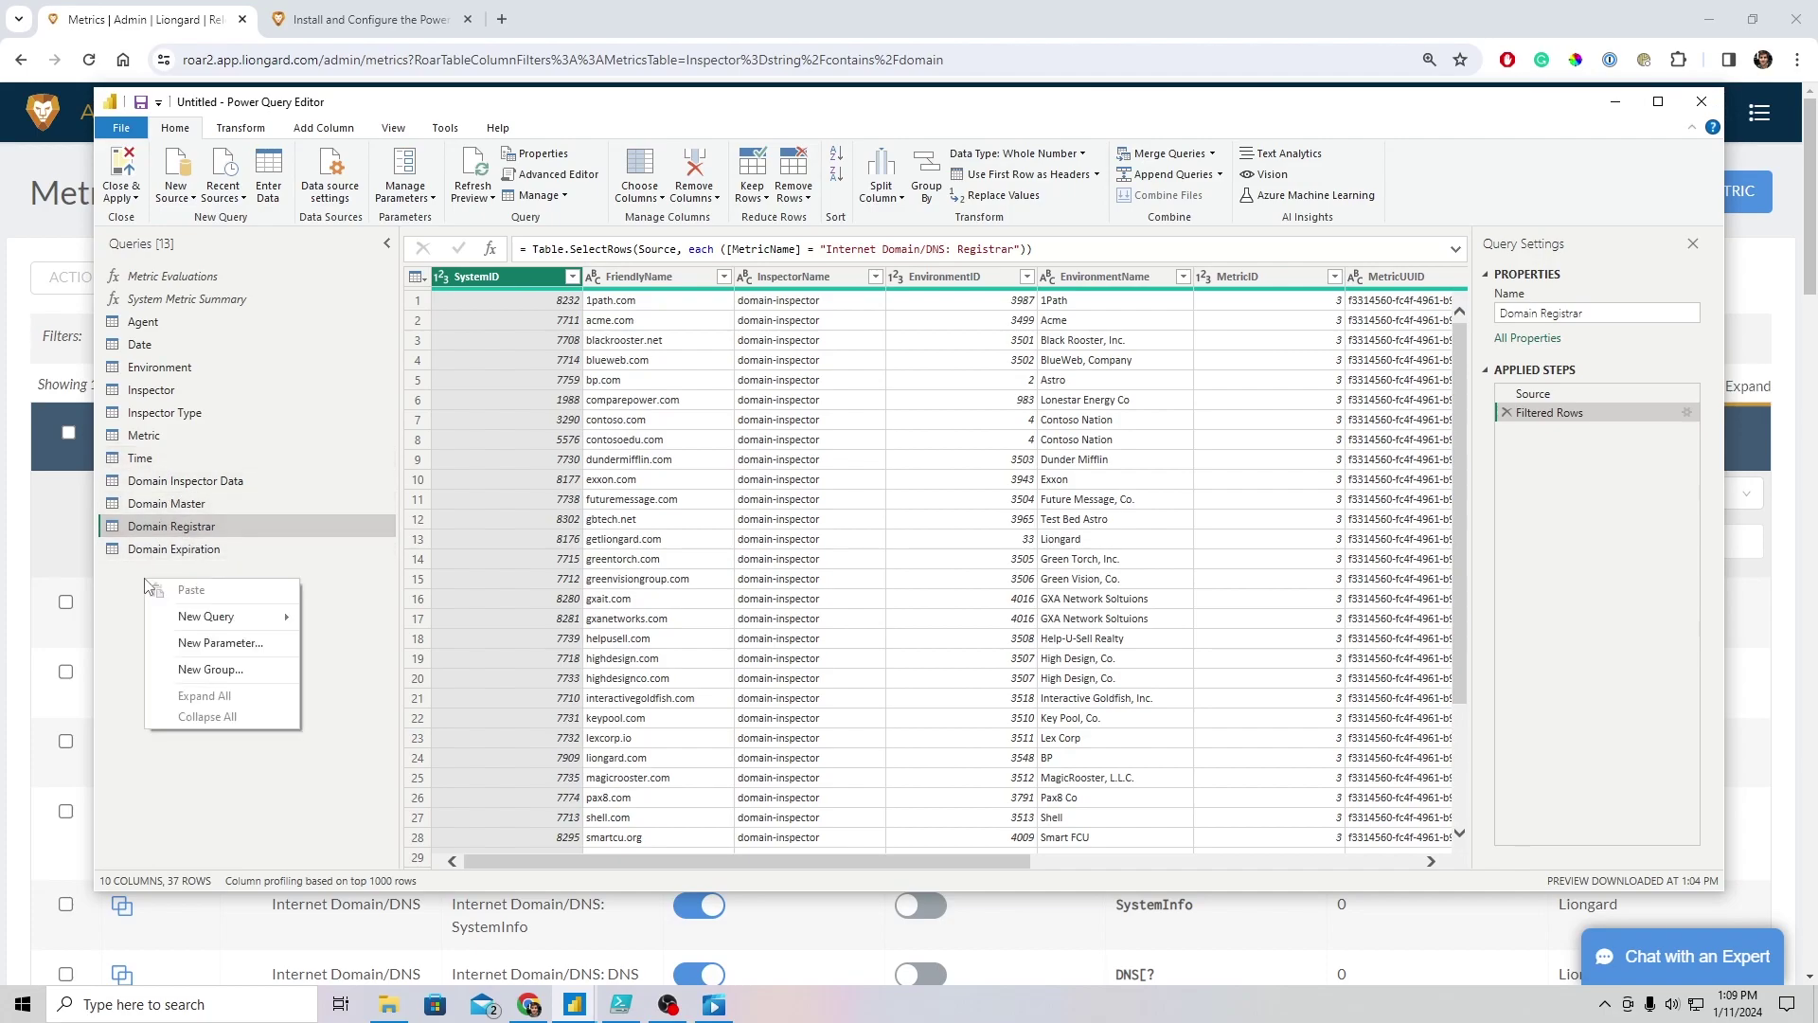
{"action": "left_click", "coordinate": [212, 670]}
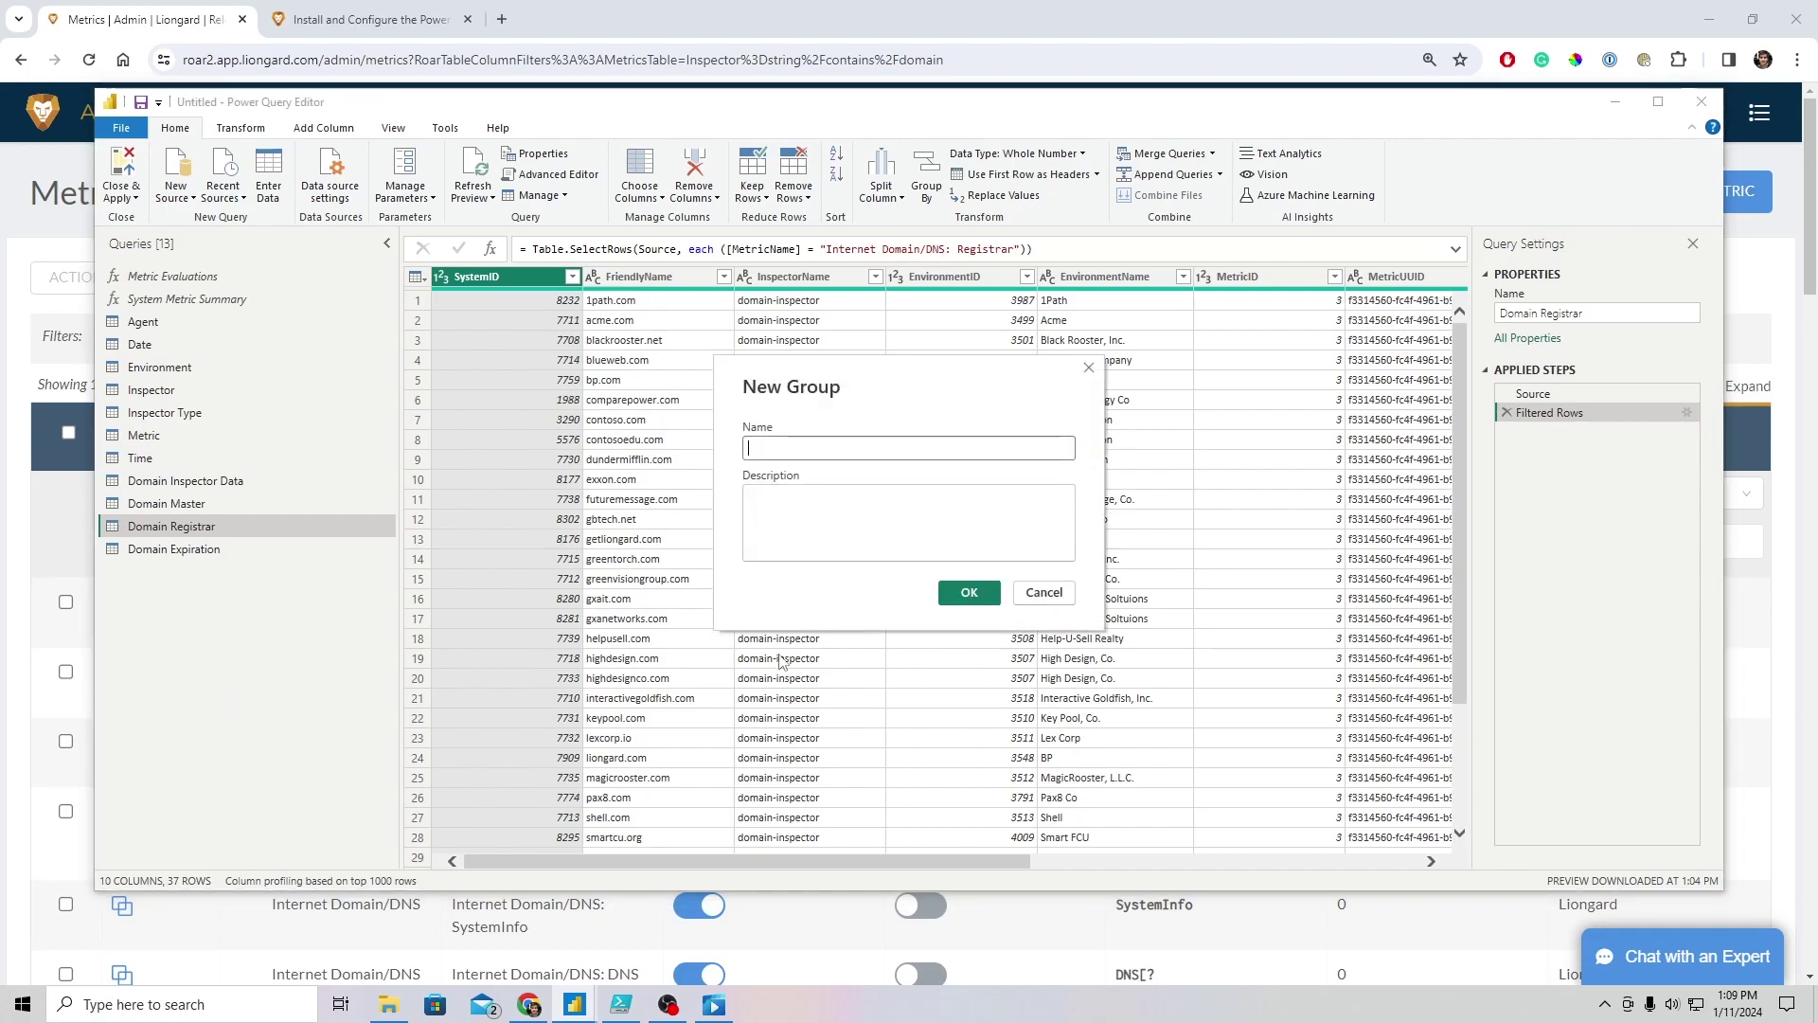
{"action": "type", "text": "Domain I"}
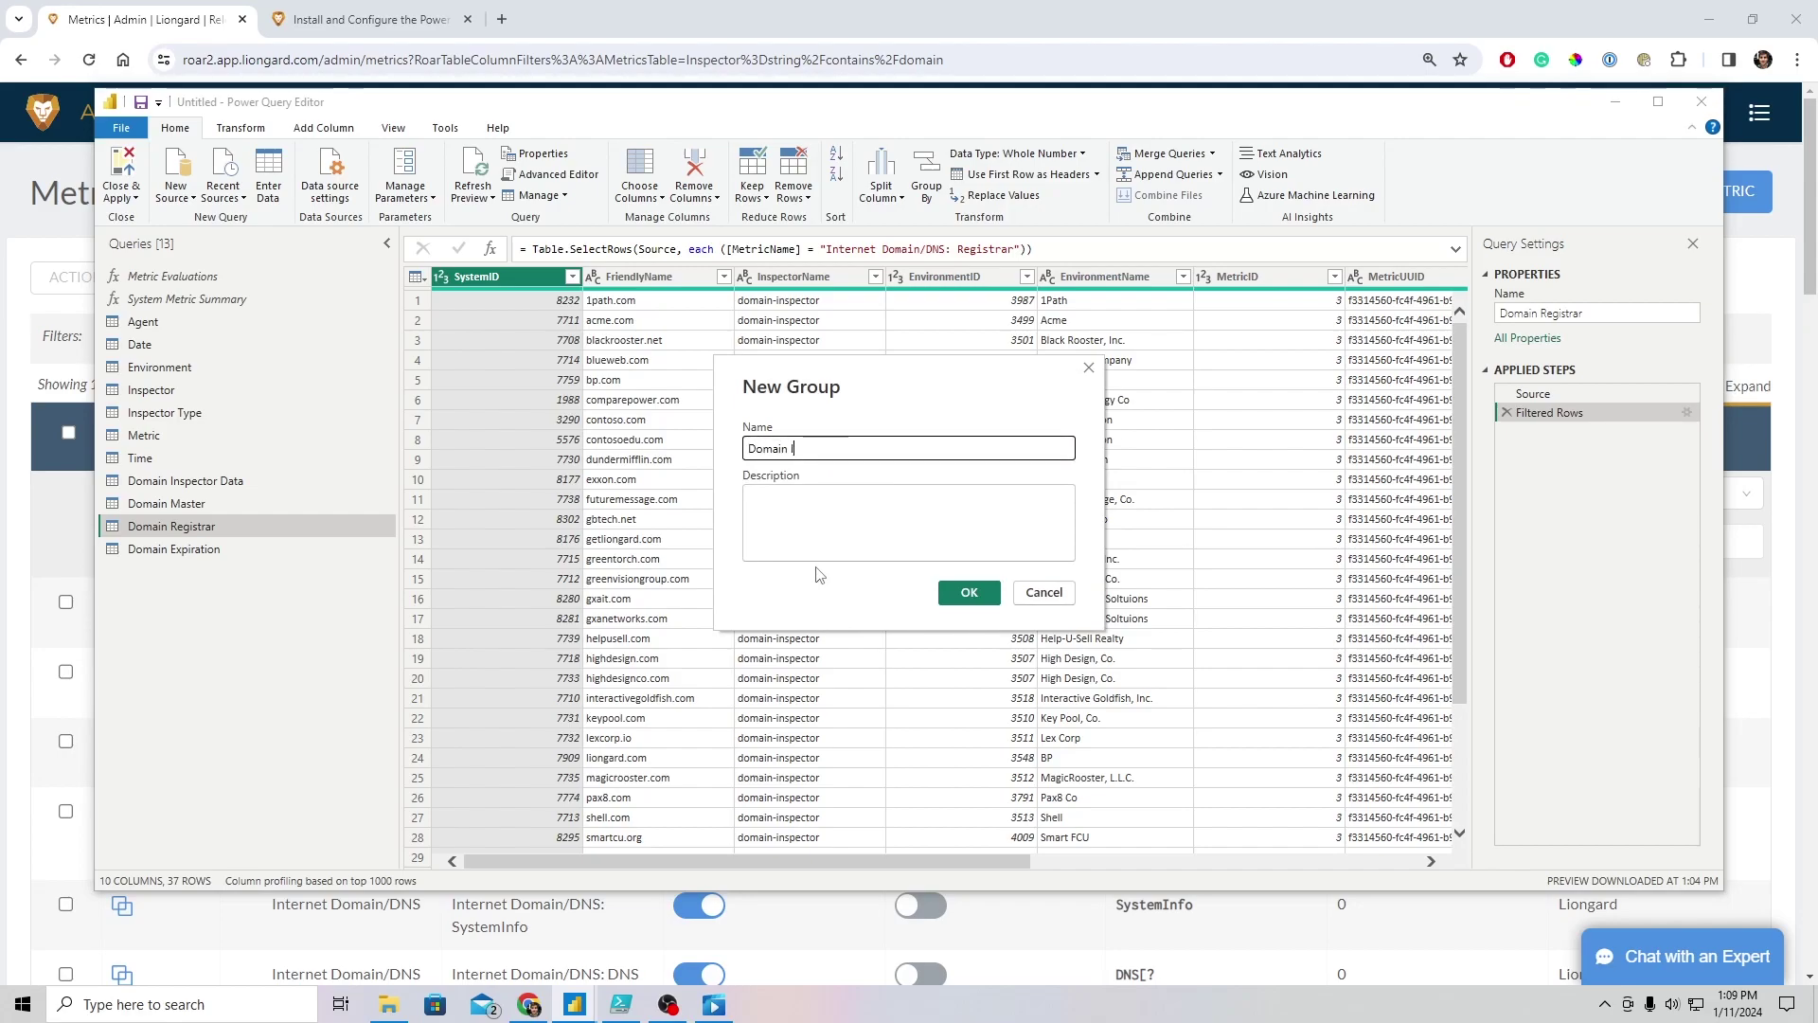
{"action": "type", "text": "nspectors"}
{"action": "left_click", "coordinate": [969, 592]}
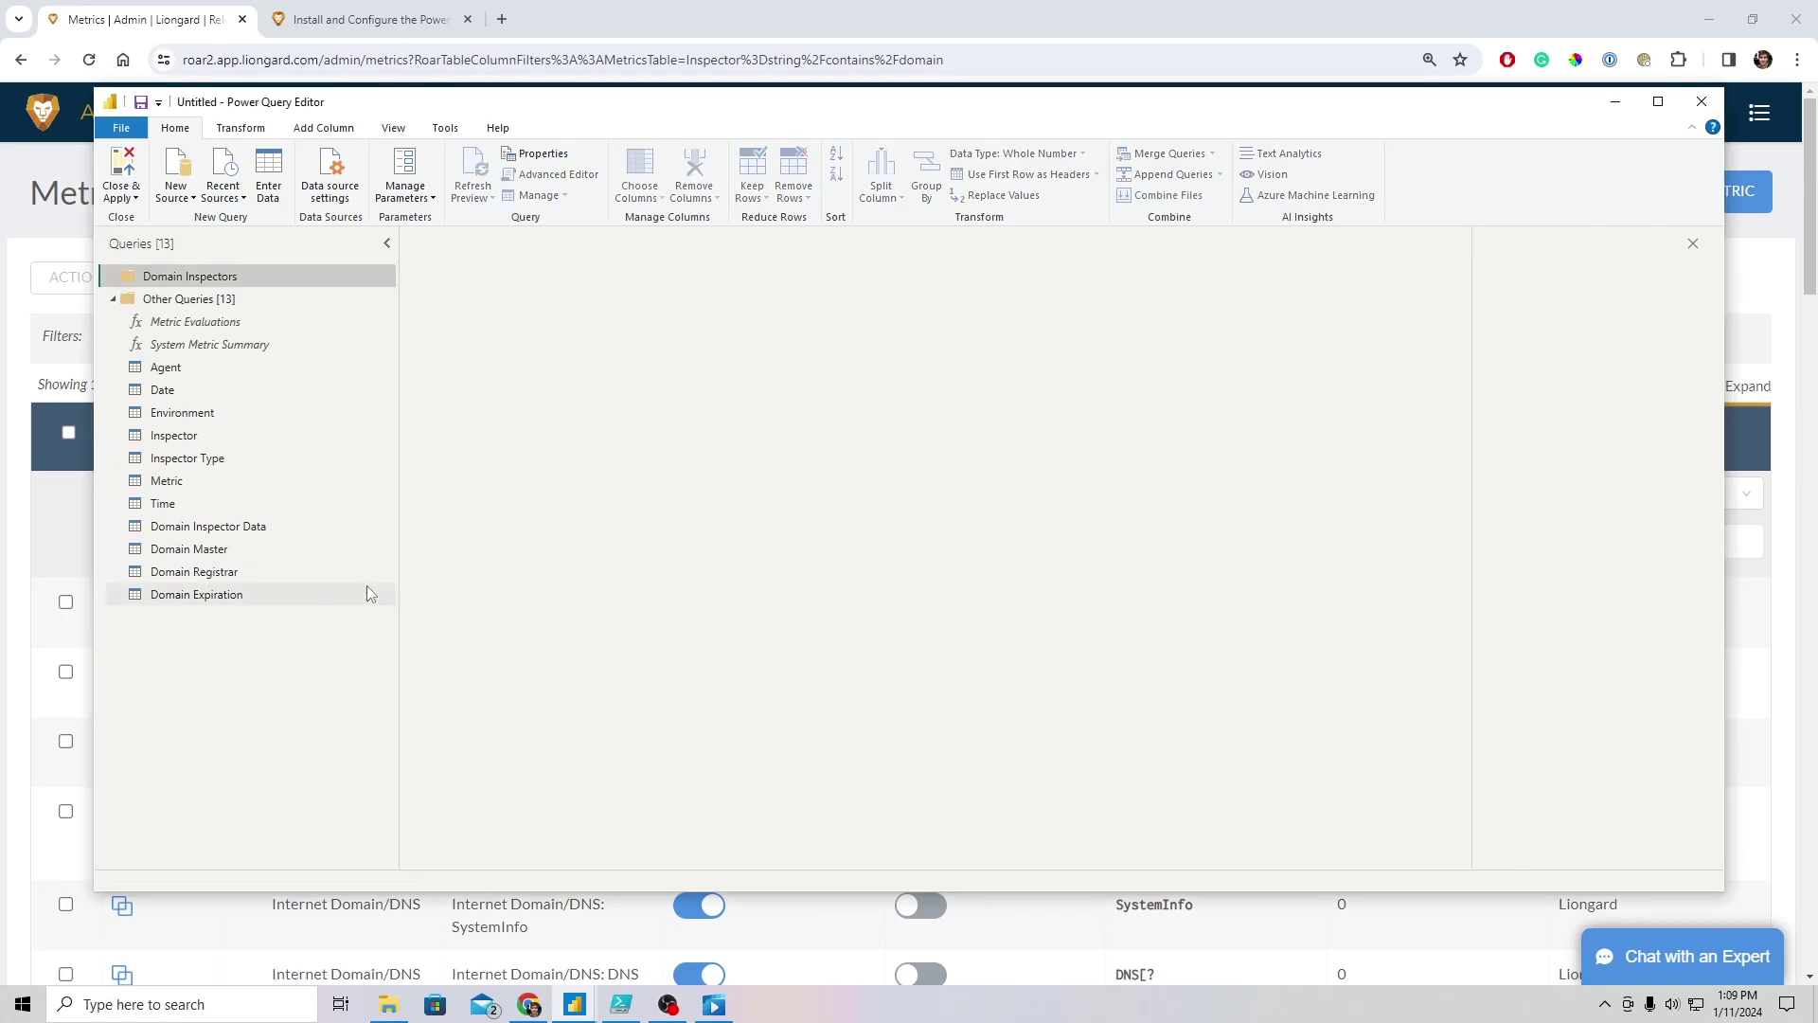
Move the Domain Master, Domain Registrar and Domain Expiration queries into the Domain Inspectors group
{"action": "left_click", "coordinate": [202, 550]}
{"action": "key", "text": "shift+Down"}
{"action": "key", "text": "shift+Down"}
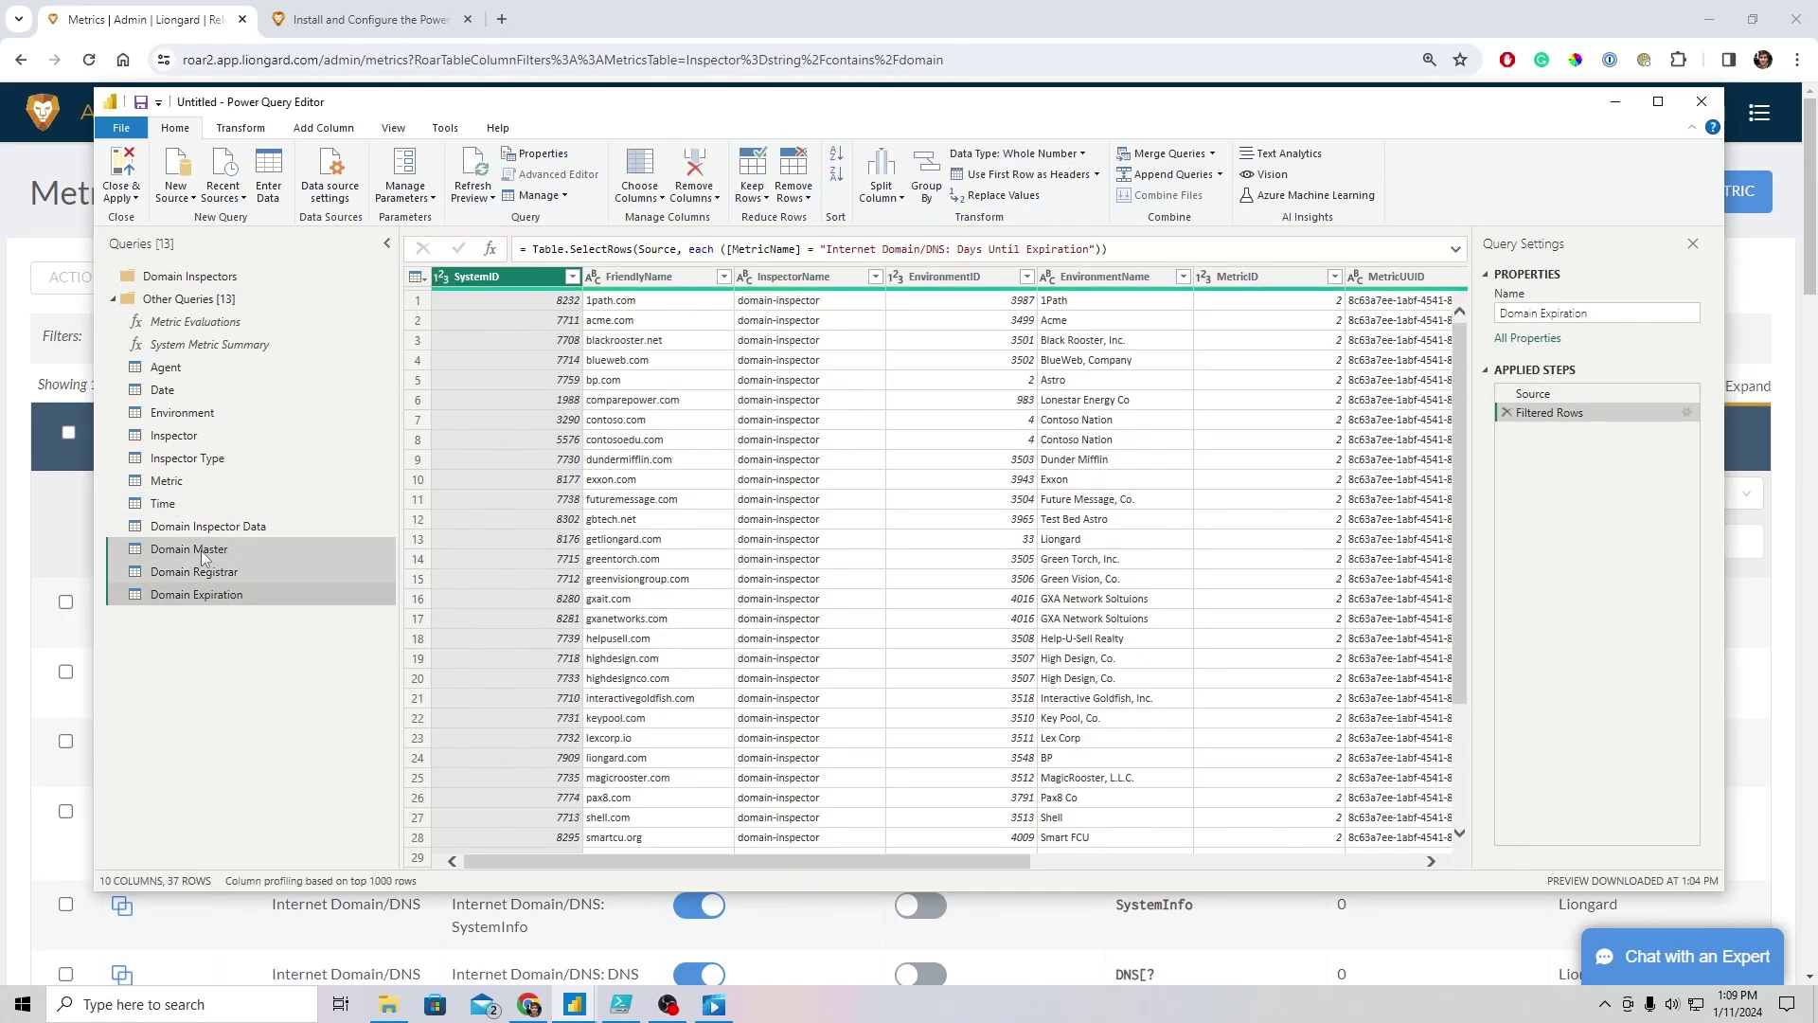
{"action": "left_click_drag", "start_coordinate": [200, 543], "coordinate": [207, 287]}
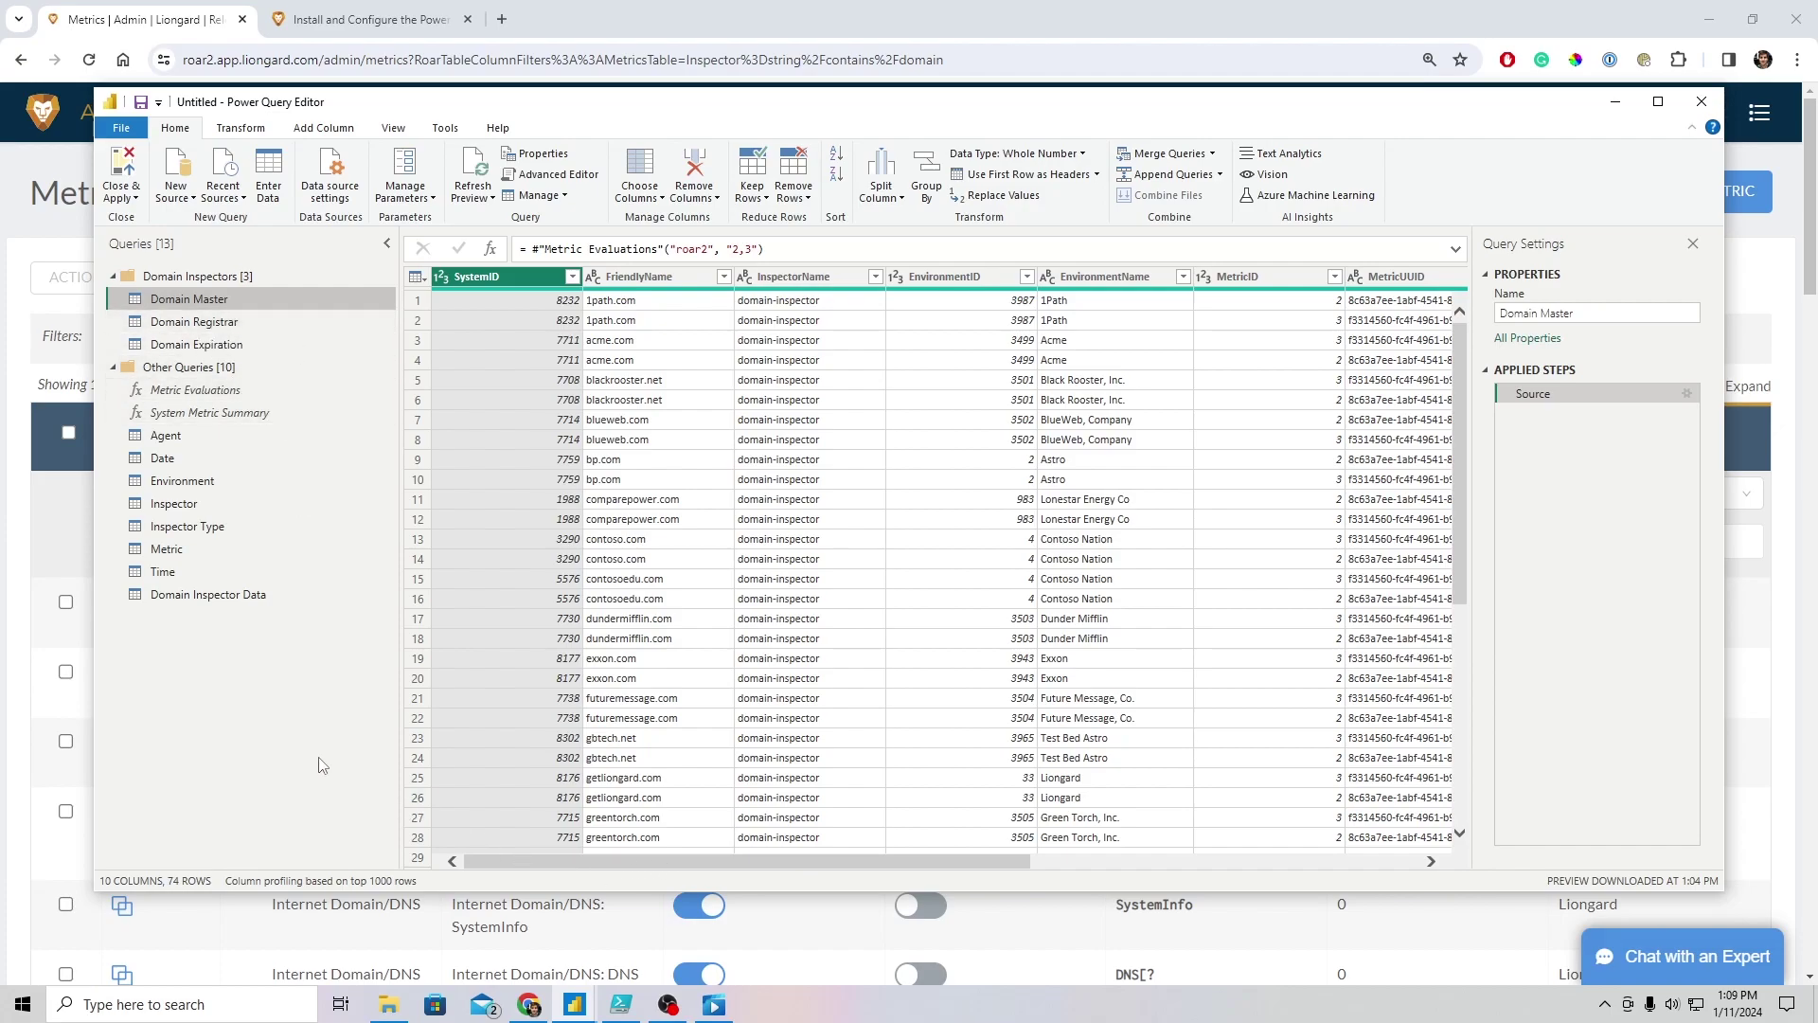
Review the grouped domain queries, the Metric Evaluations function and the metric IDs and names in the Metric table
{"action": "left_click_drag", "start_coordinate": [668, 862], "coordinate": [950, 863]}
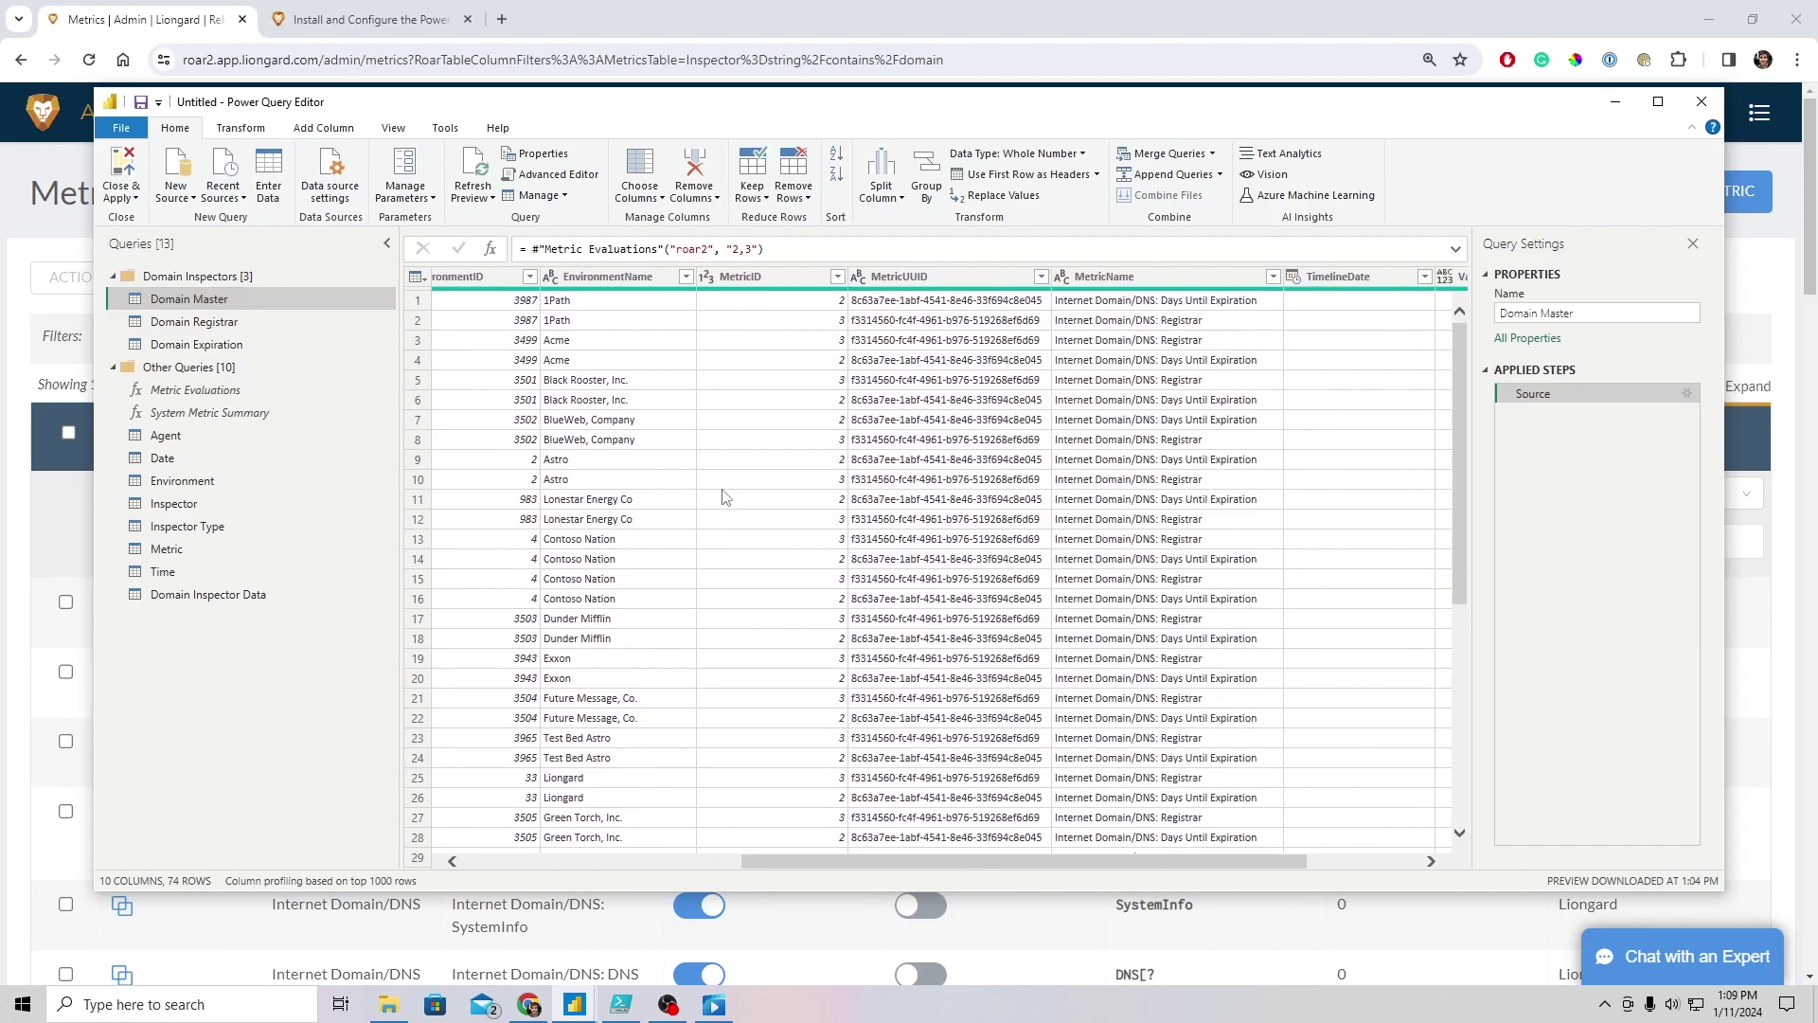
{"action": "left_click", "coordinate": [194, 322]}
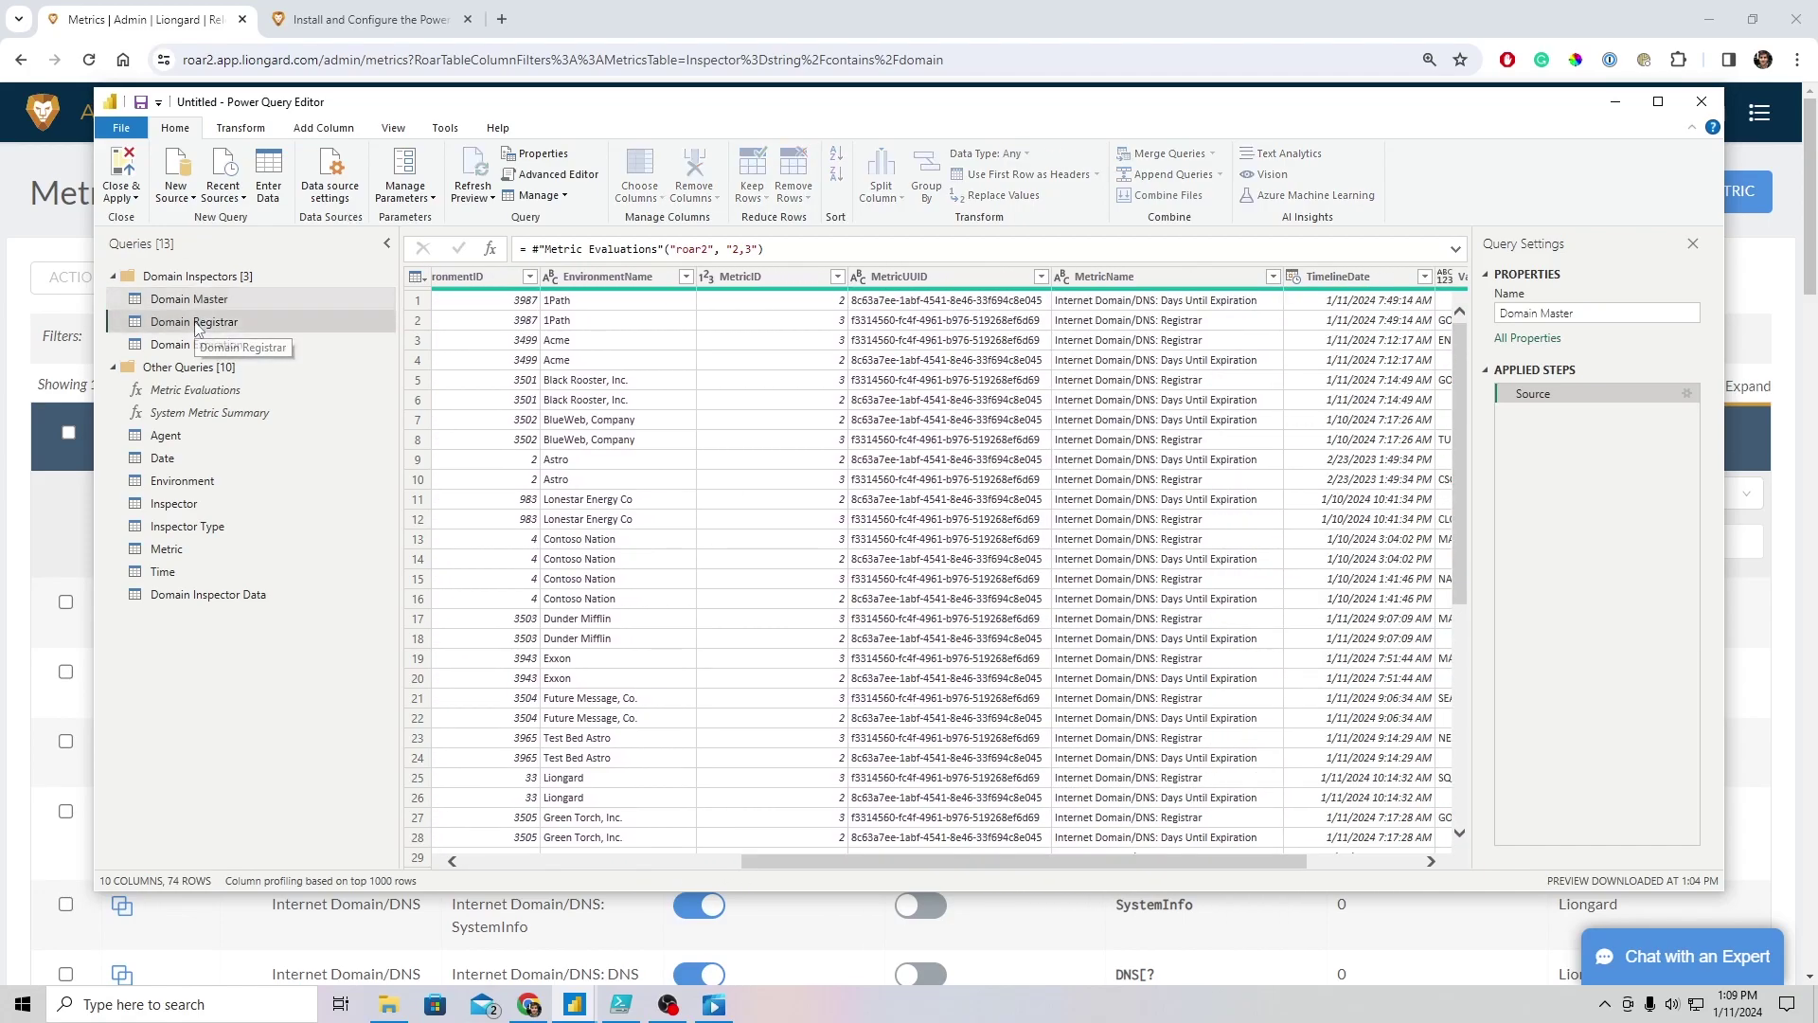
{"action": "left_click", "coordinate": [192, 346]}
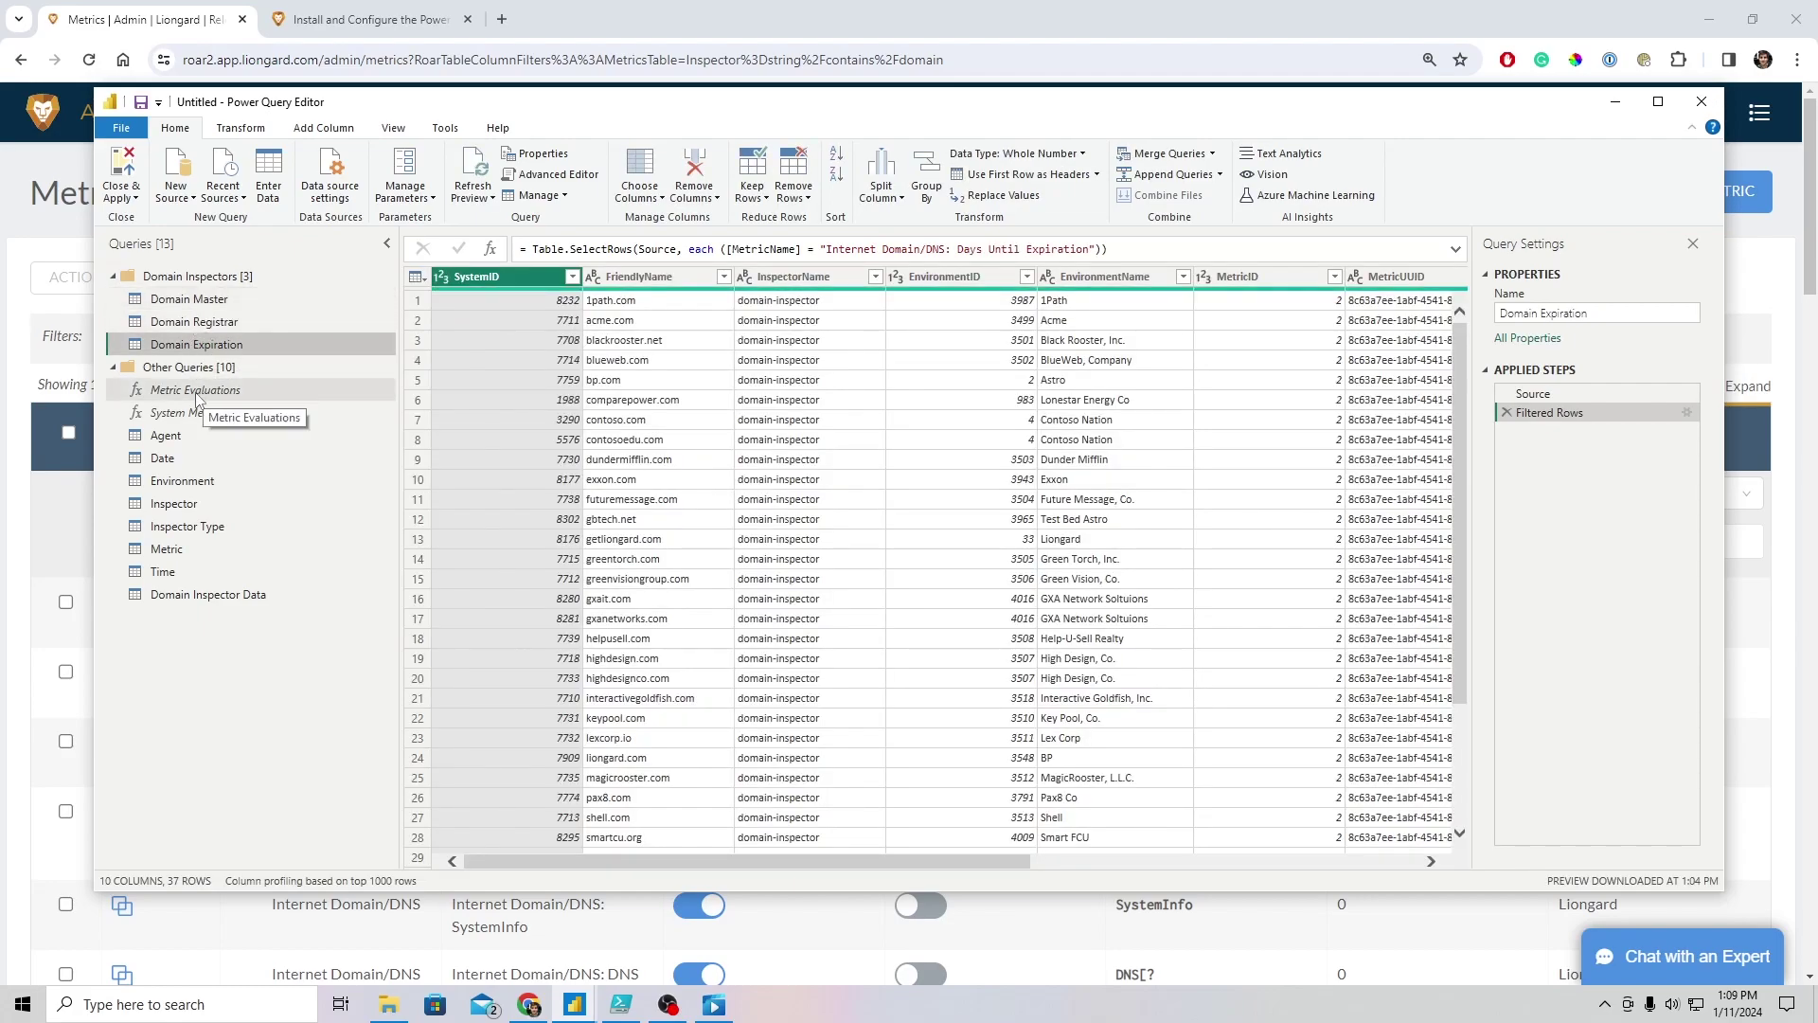
{"action": "left_click", "coordinate": [184, 549]}
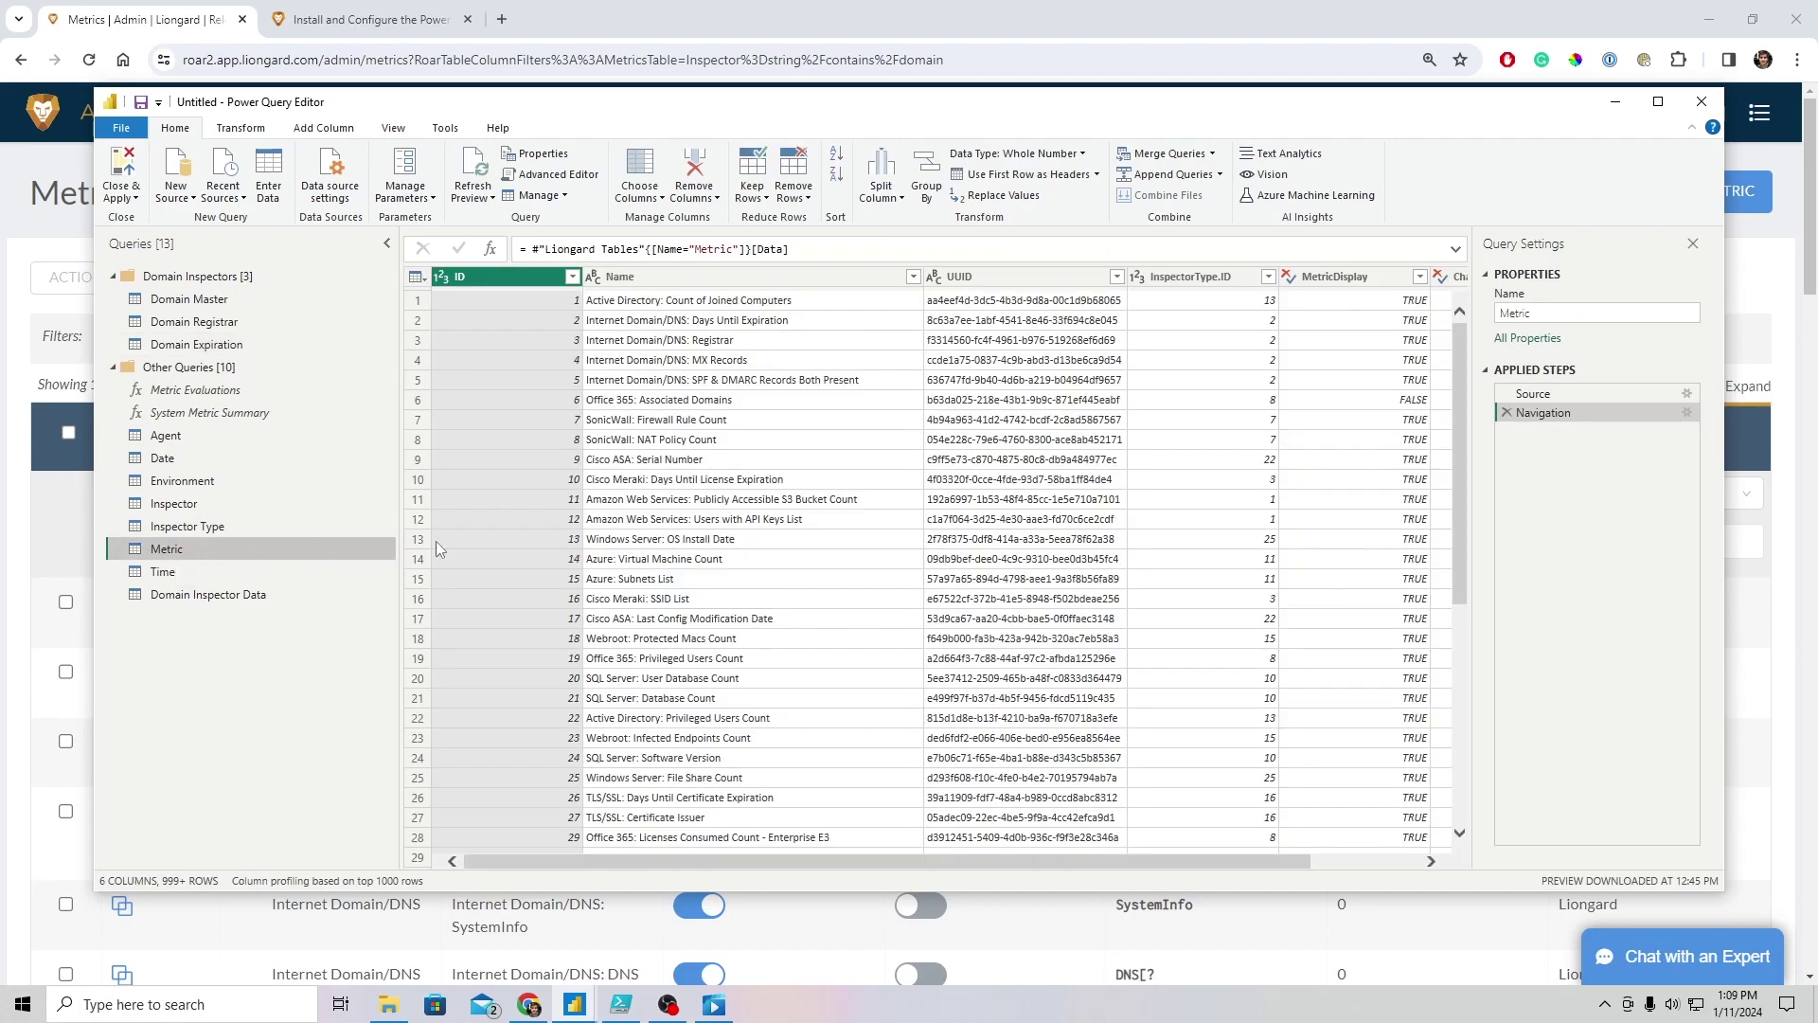
{"action": "scroll", "coordinate": [532, 417], "scroll_direction": "down", "scroll_amount": 2}
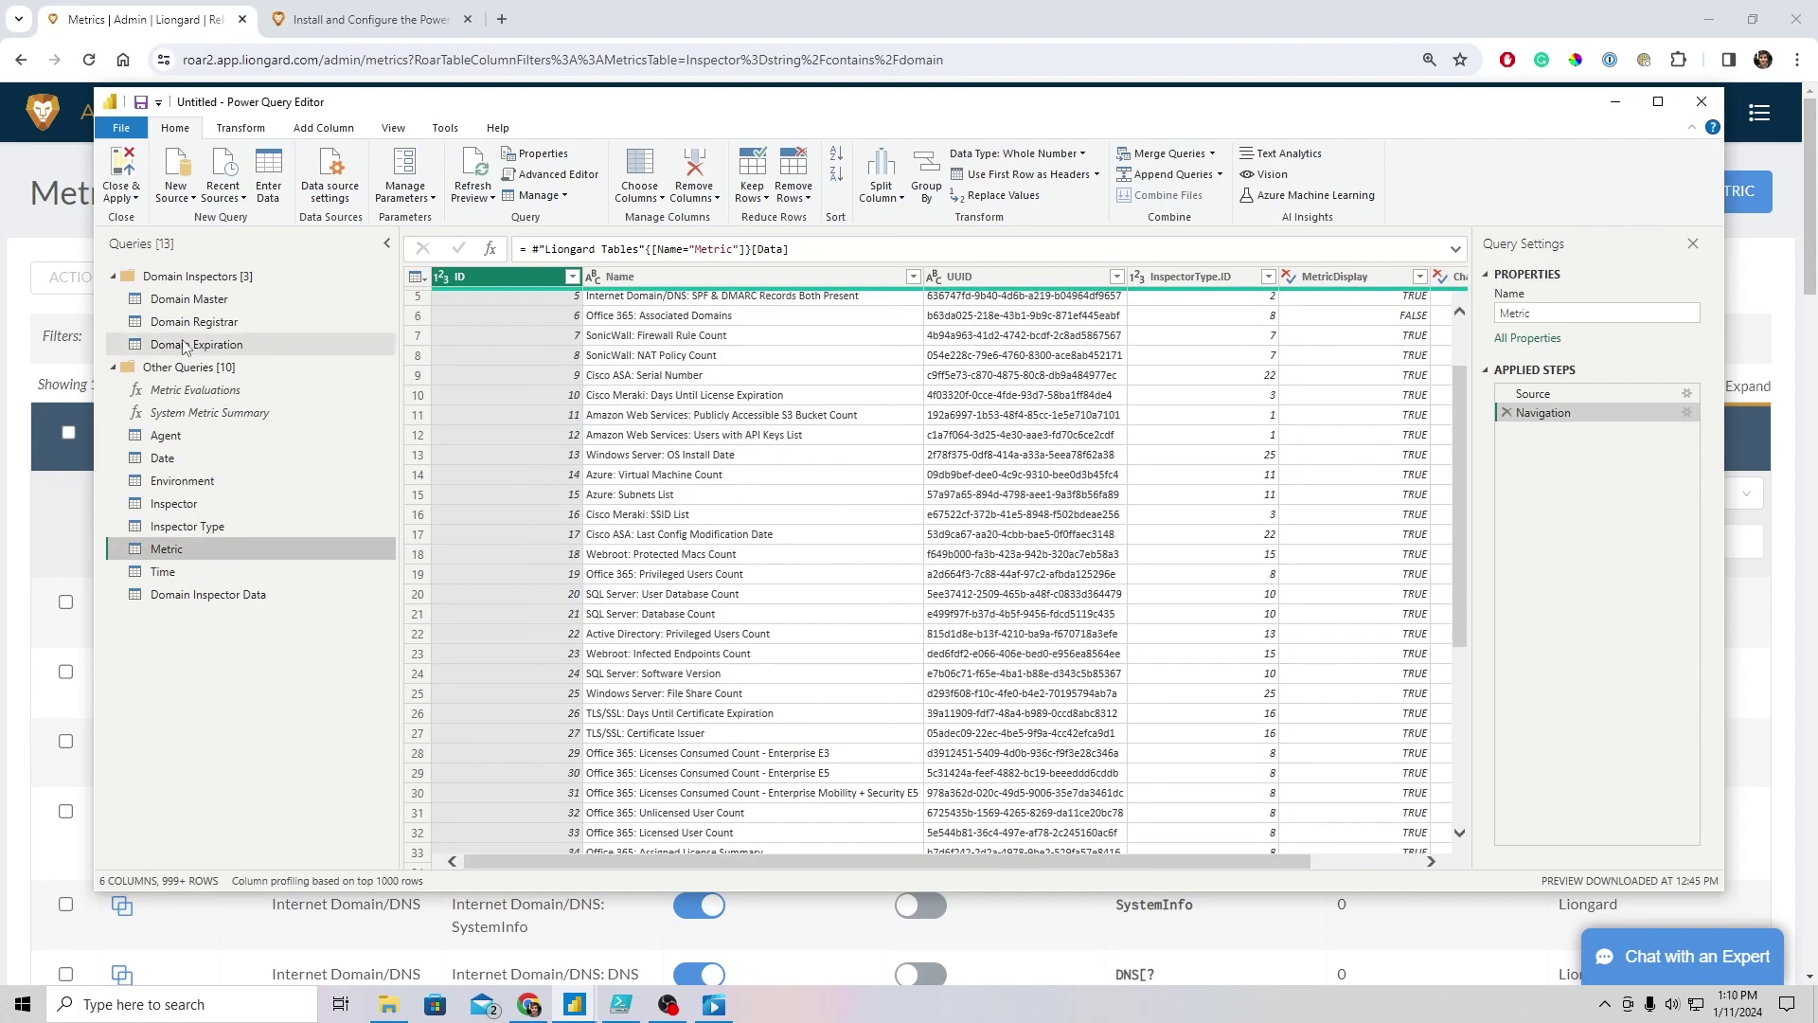
{"action": "left_click", "coordinate": [194, 390]}
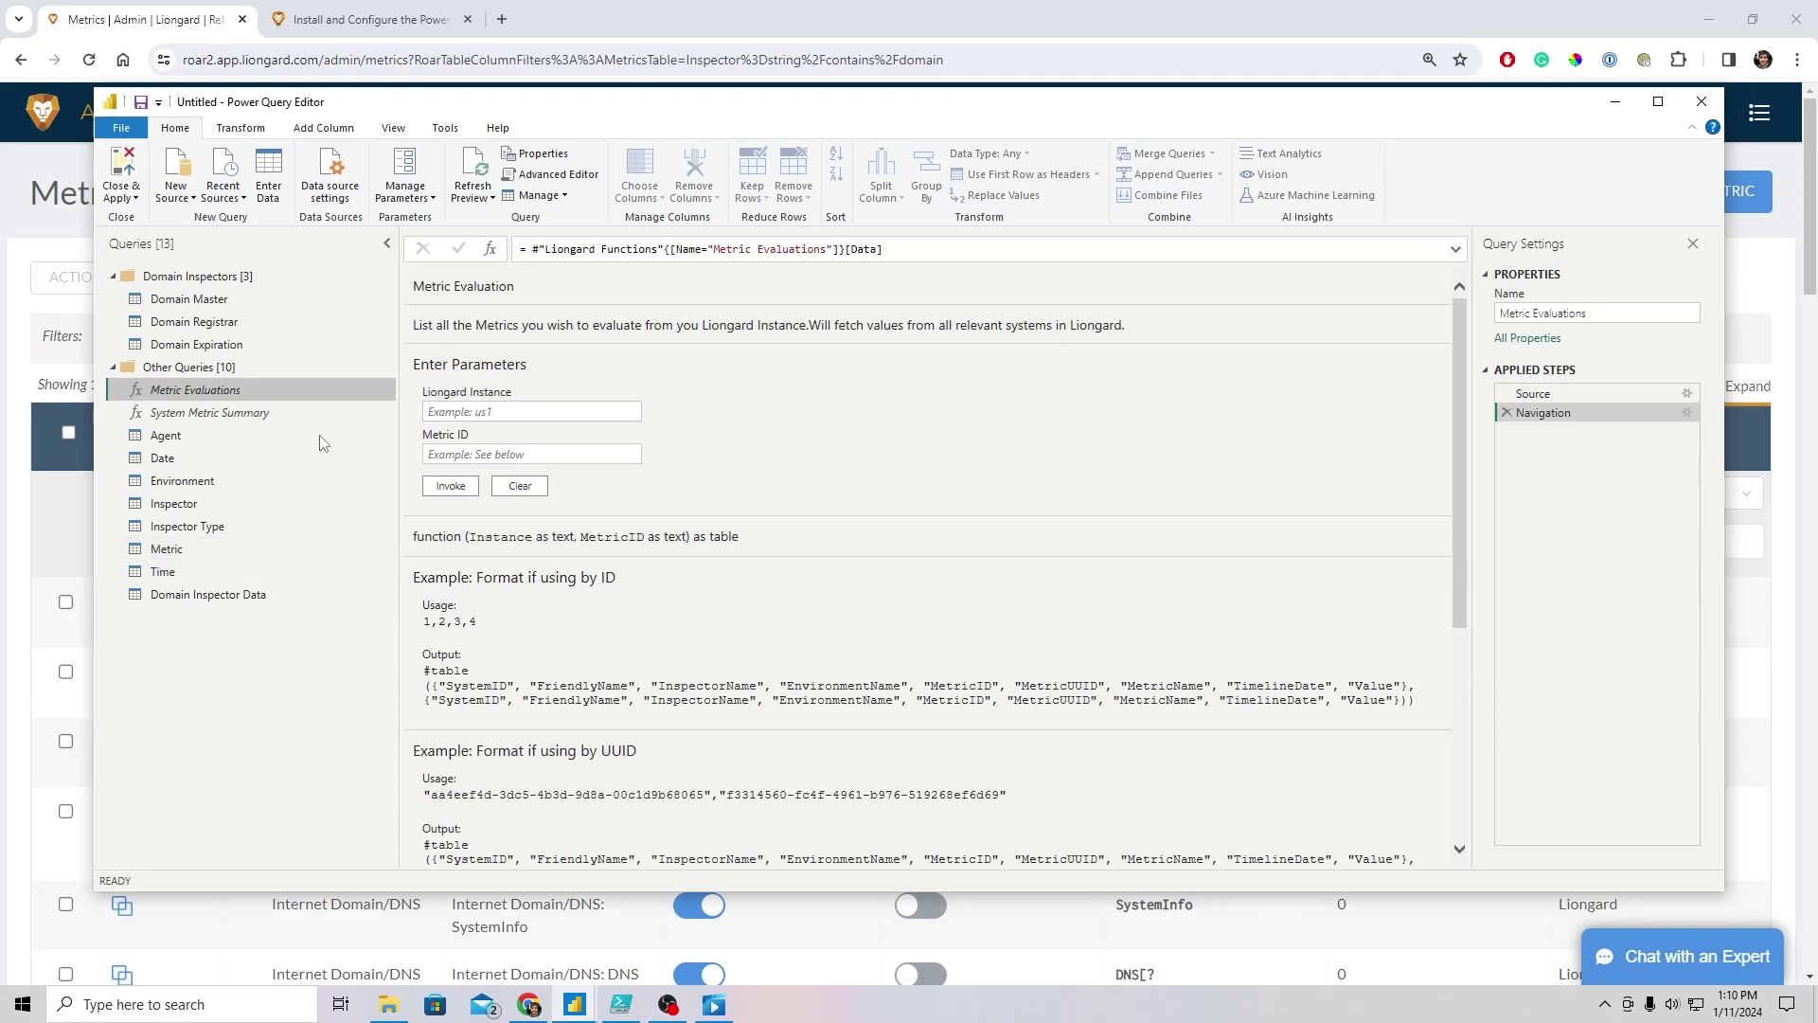
{"action": "left_click", "coordinate": [167, 549]}
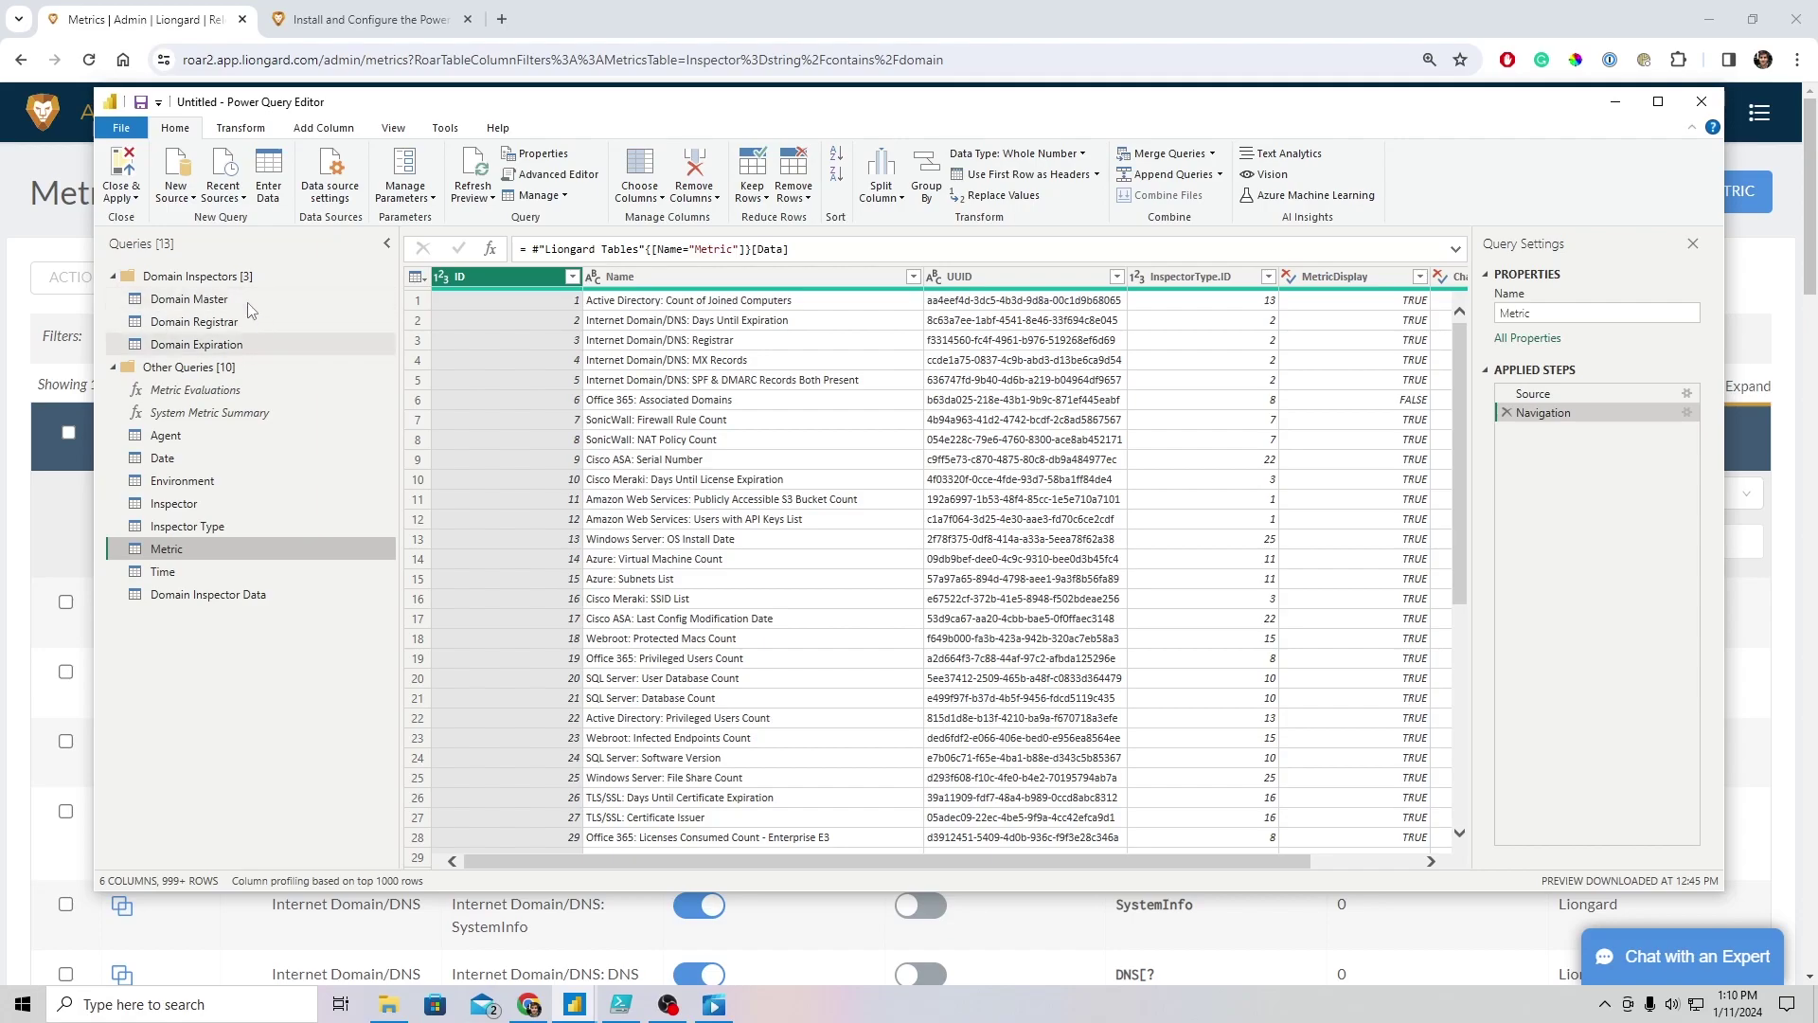
{"action": "left_click", "coordinate": [200, 301]}
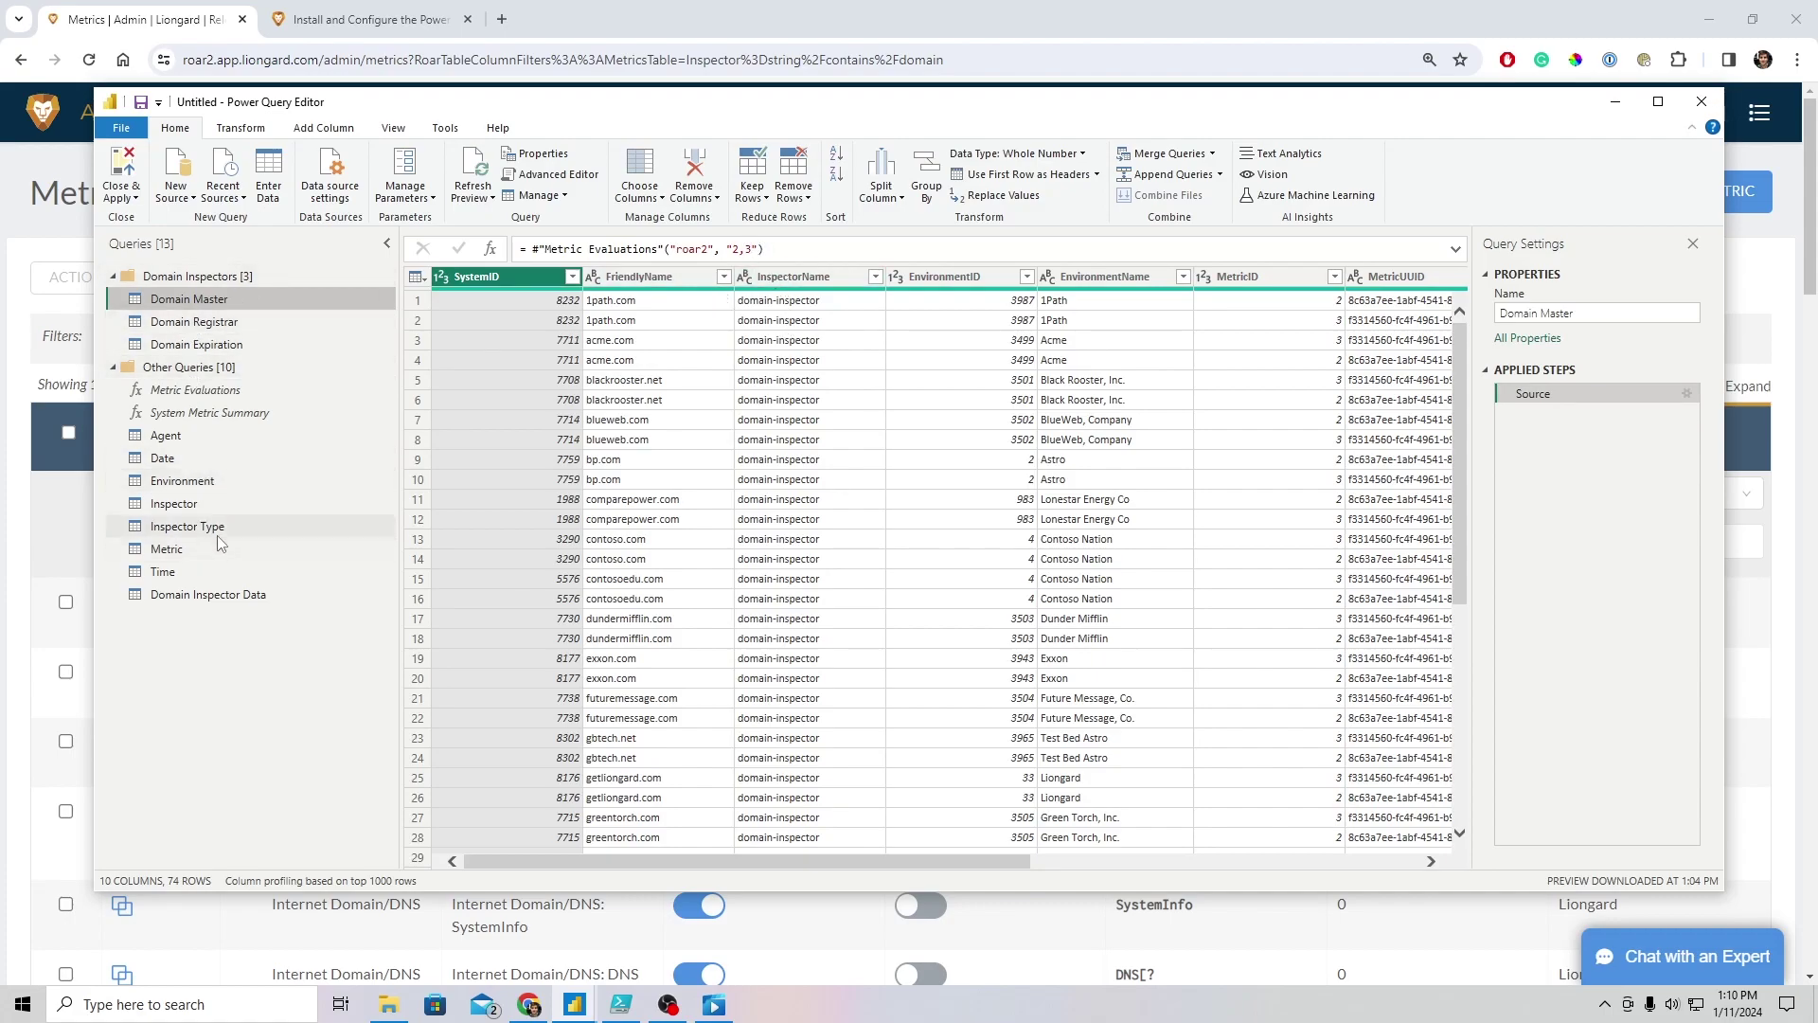
{"action": "left_click", "coordinate": [168, 554]}
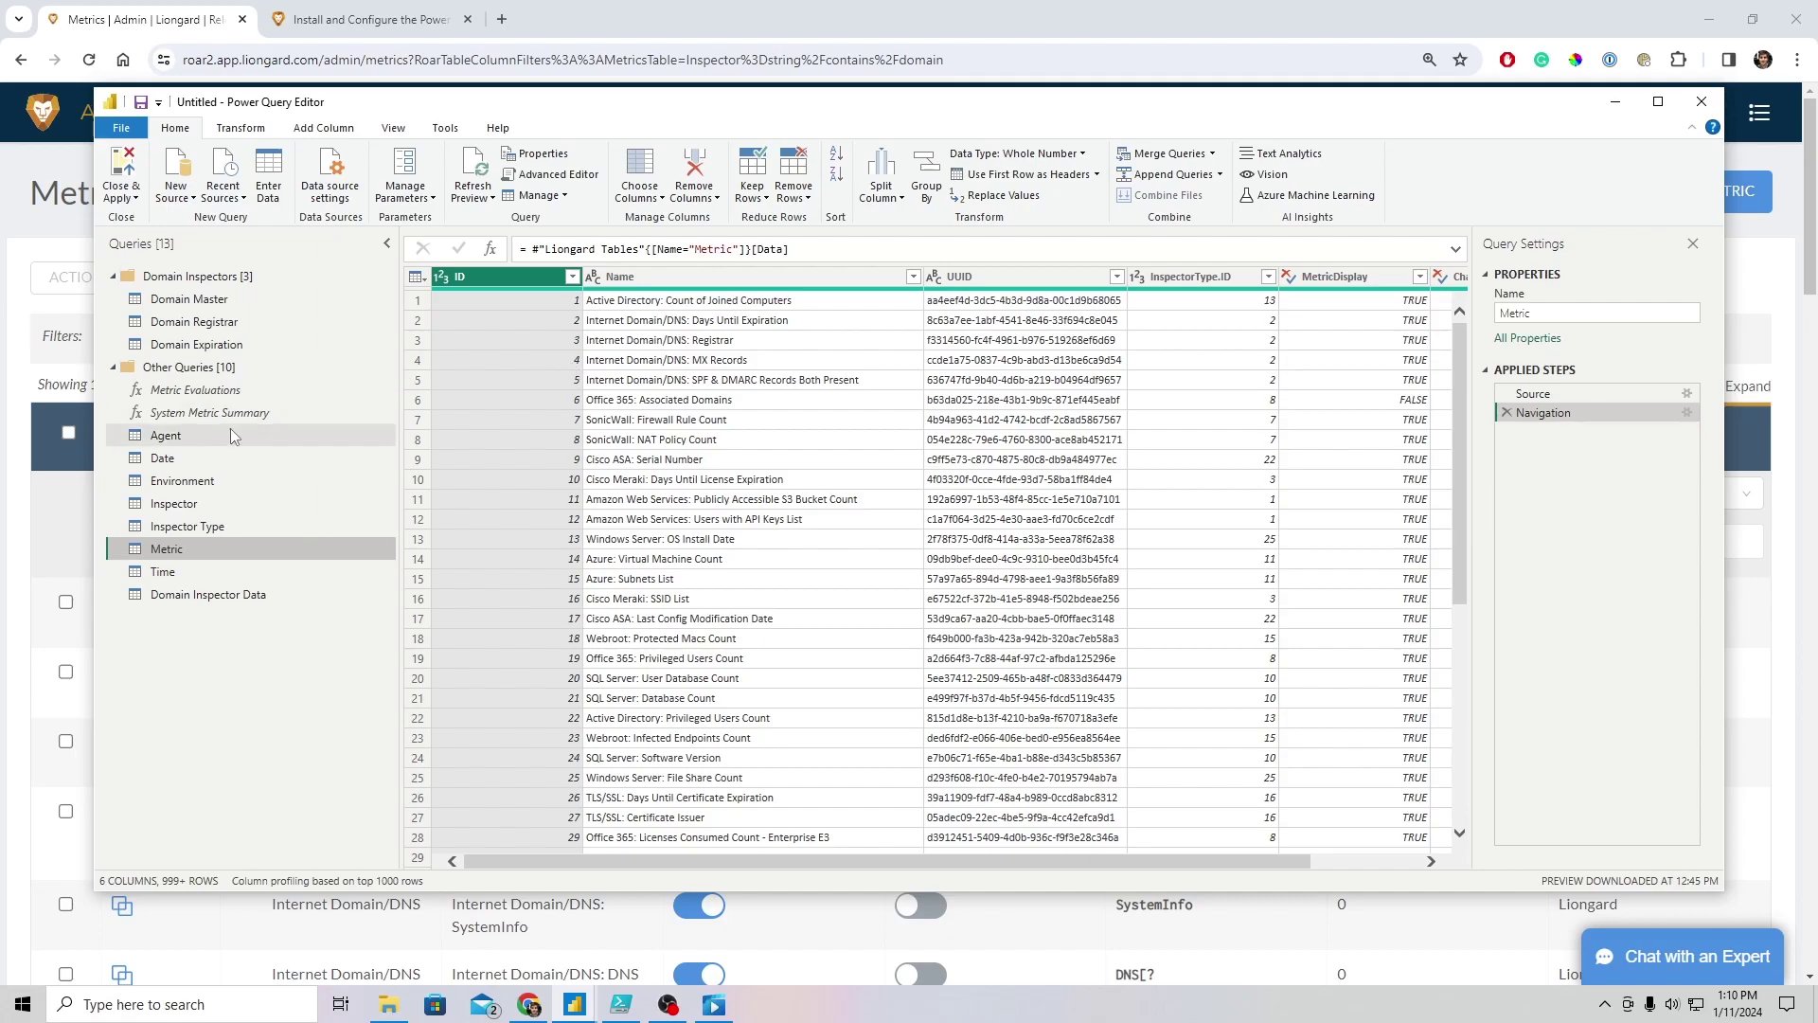
Add metric ID 4 to the Domain Master query's Source expression in the Advanced Editor, making the list "2,3,4"
{"action": "left_click", "coordinate": [218, 299]}
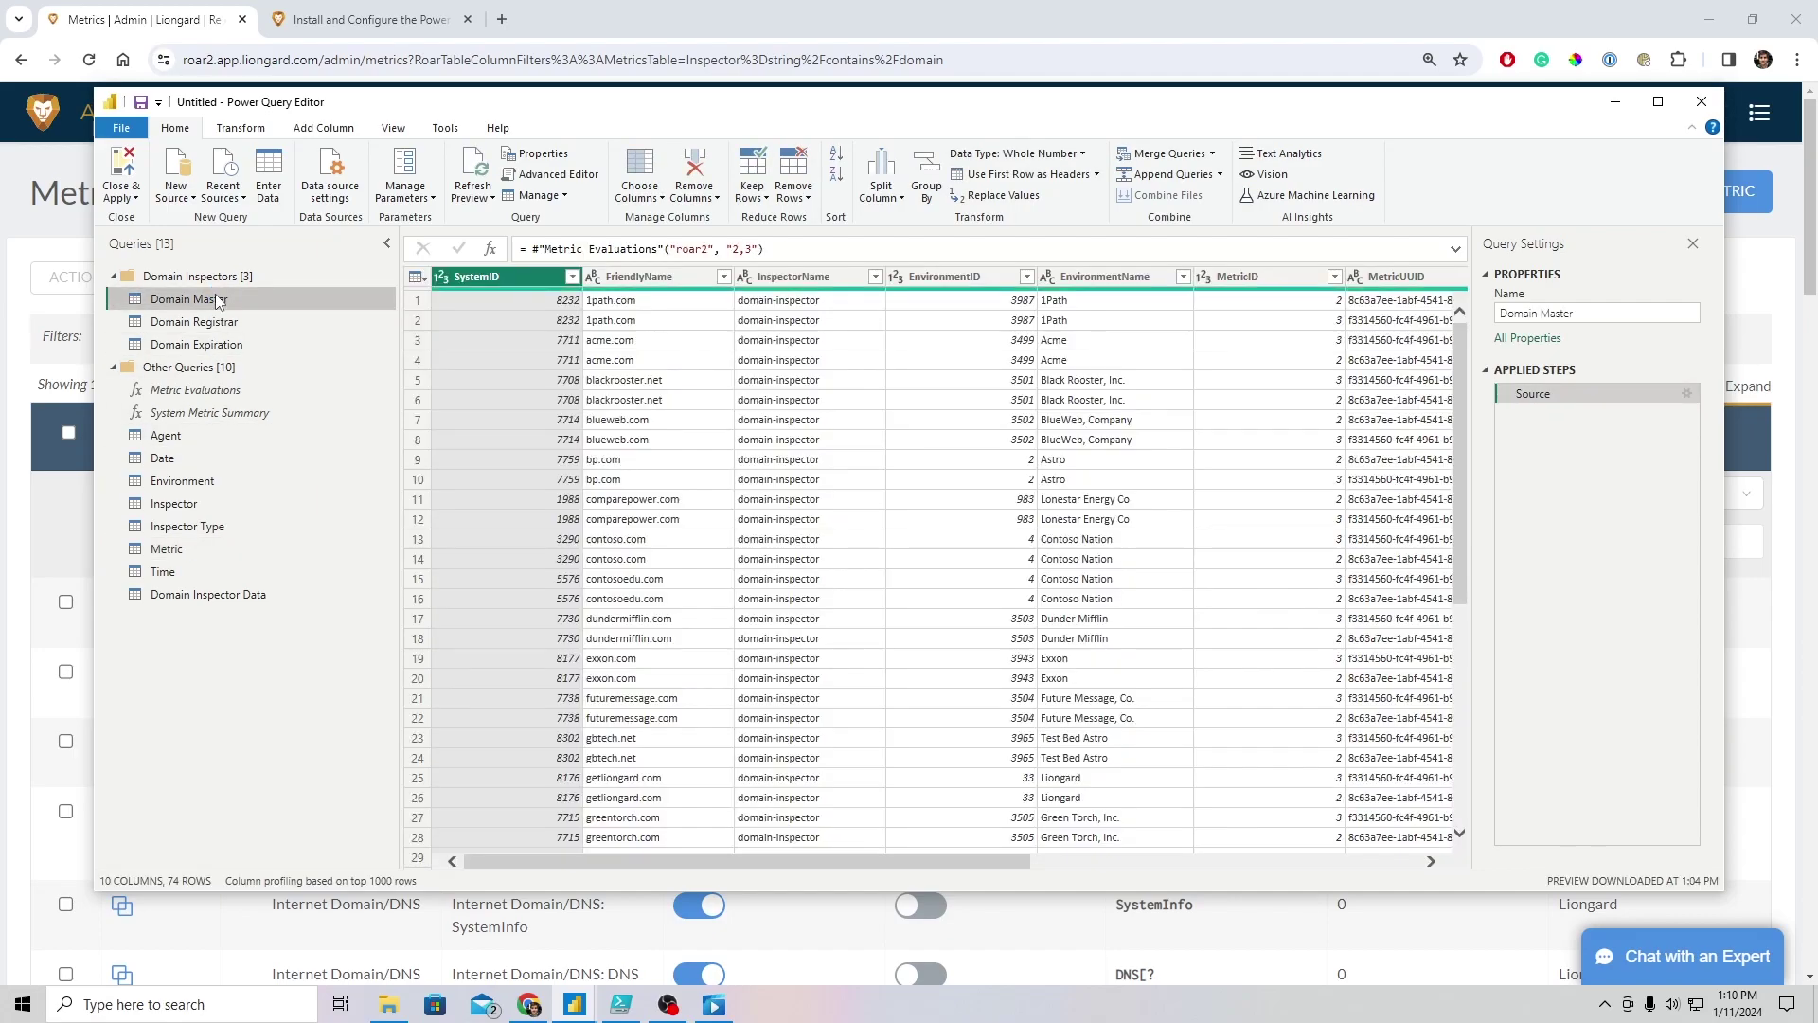
{"action": "left_click", "coordinate": [557, 175]}
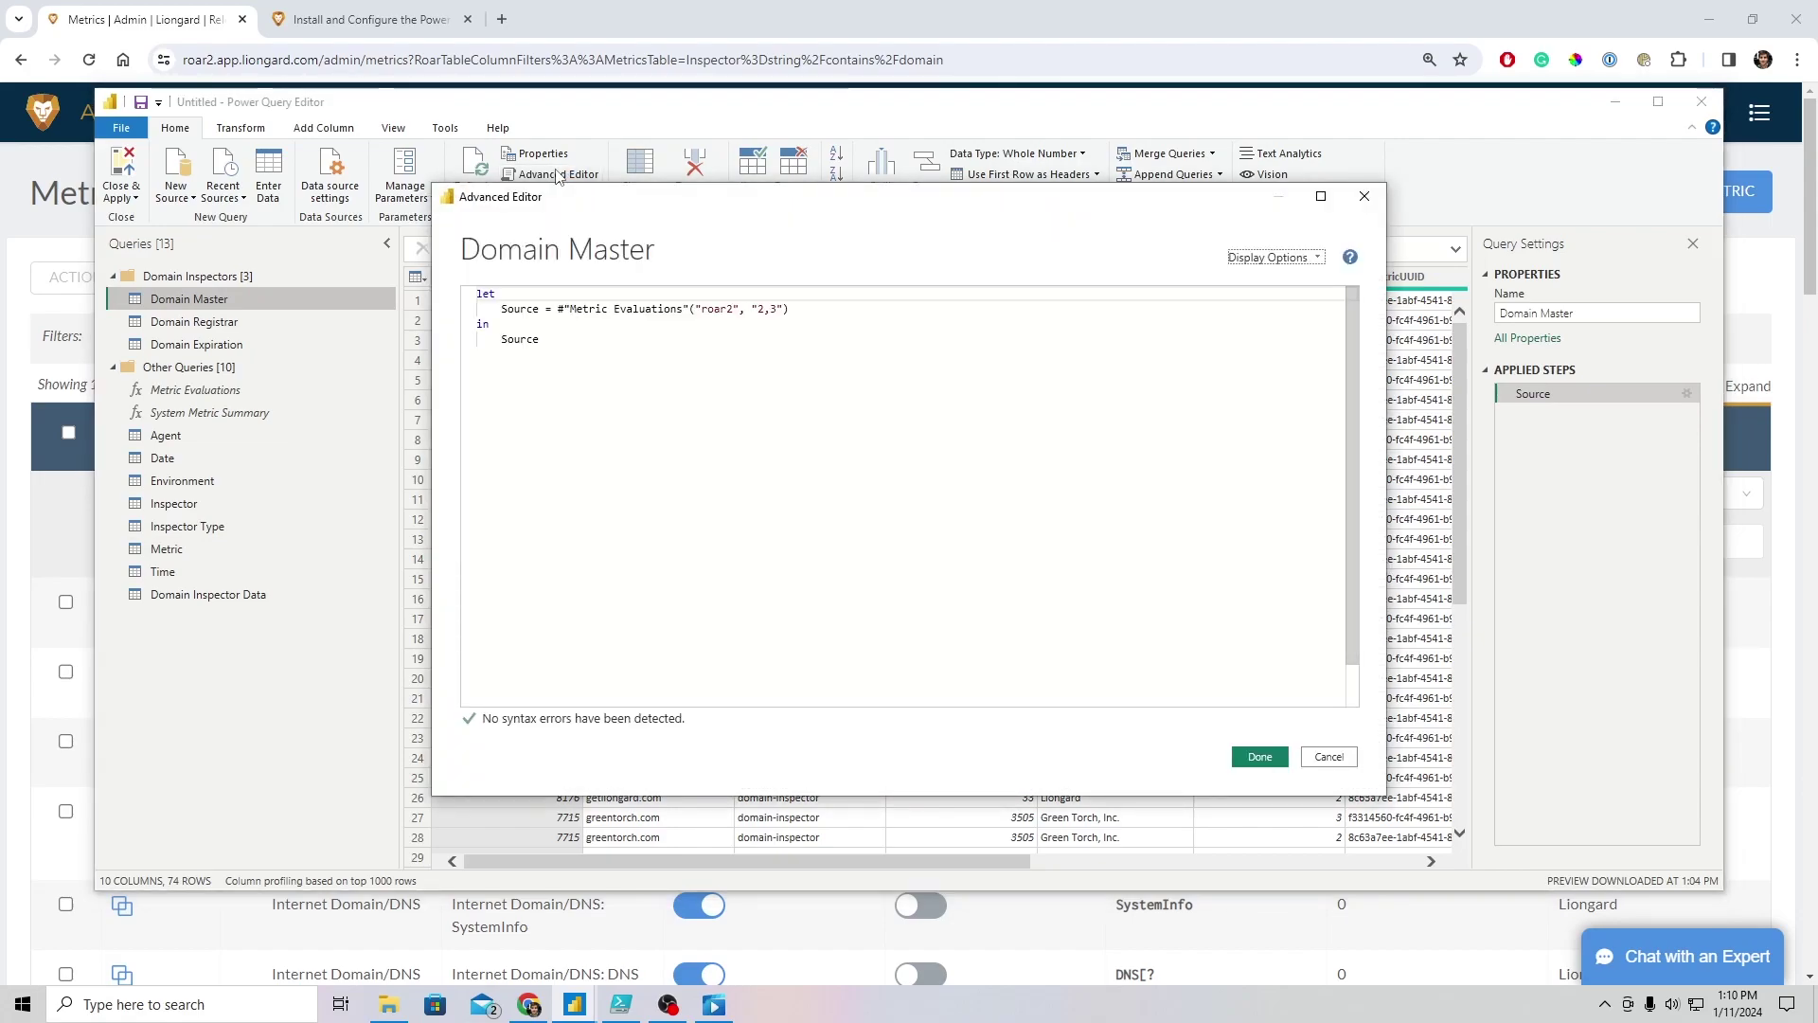
{"action": "left_click", "coordinate": [776, 309]}
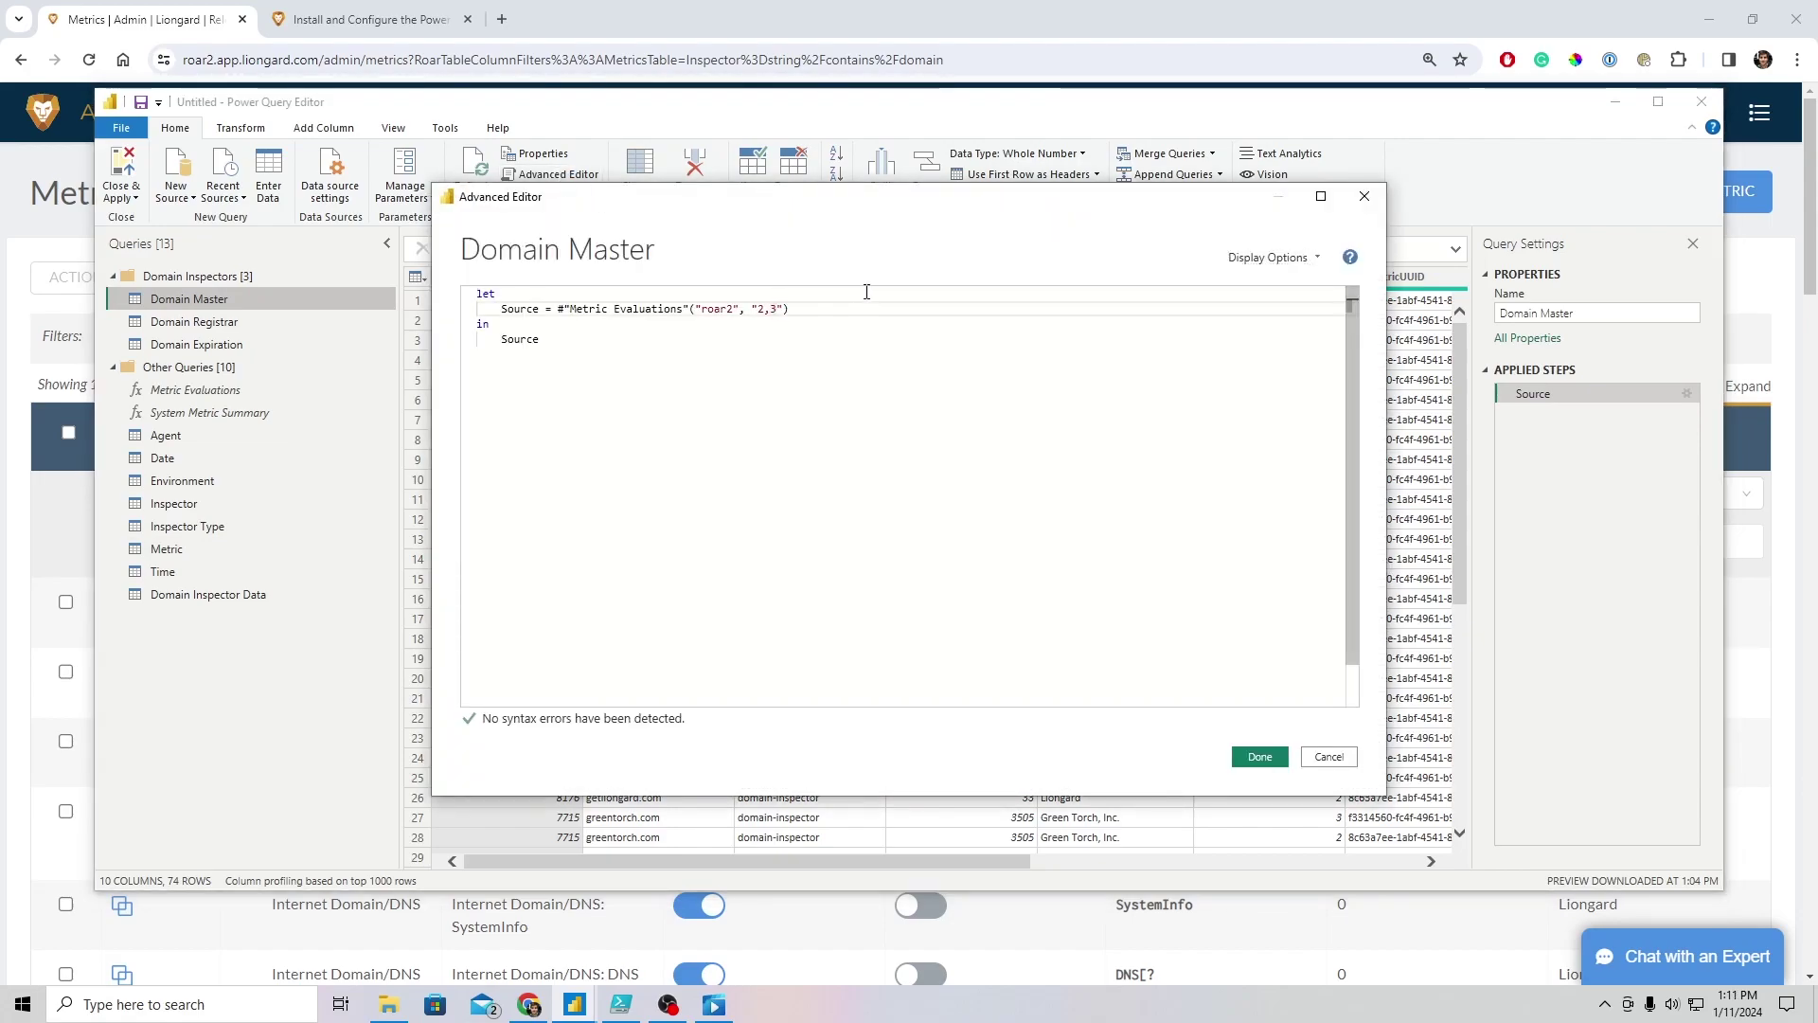
{"action": "type", "text": "4"}
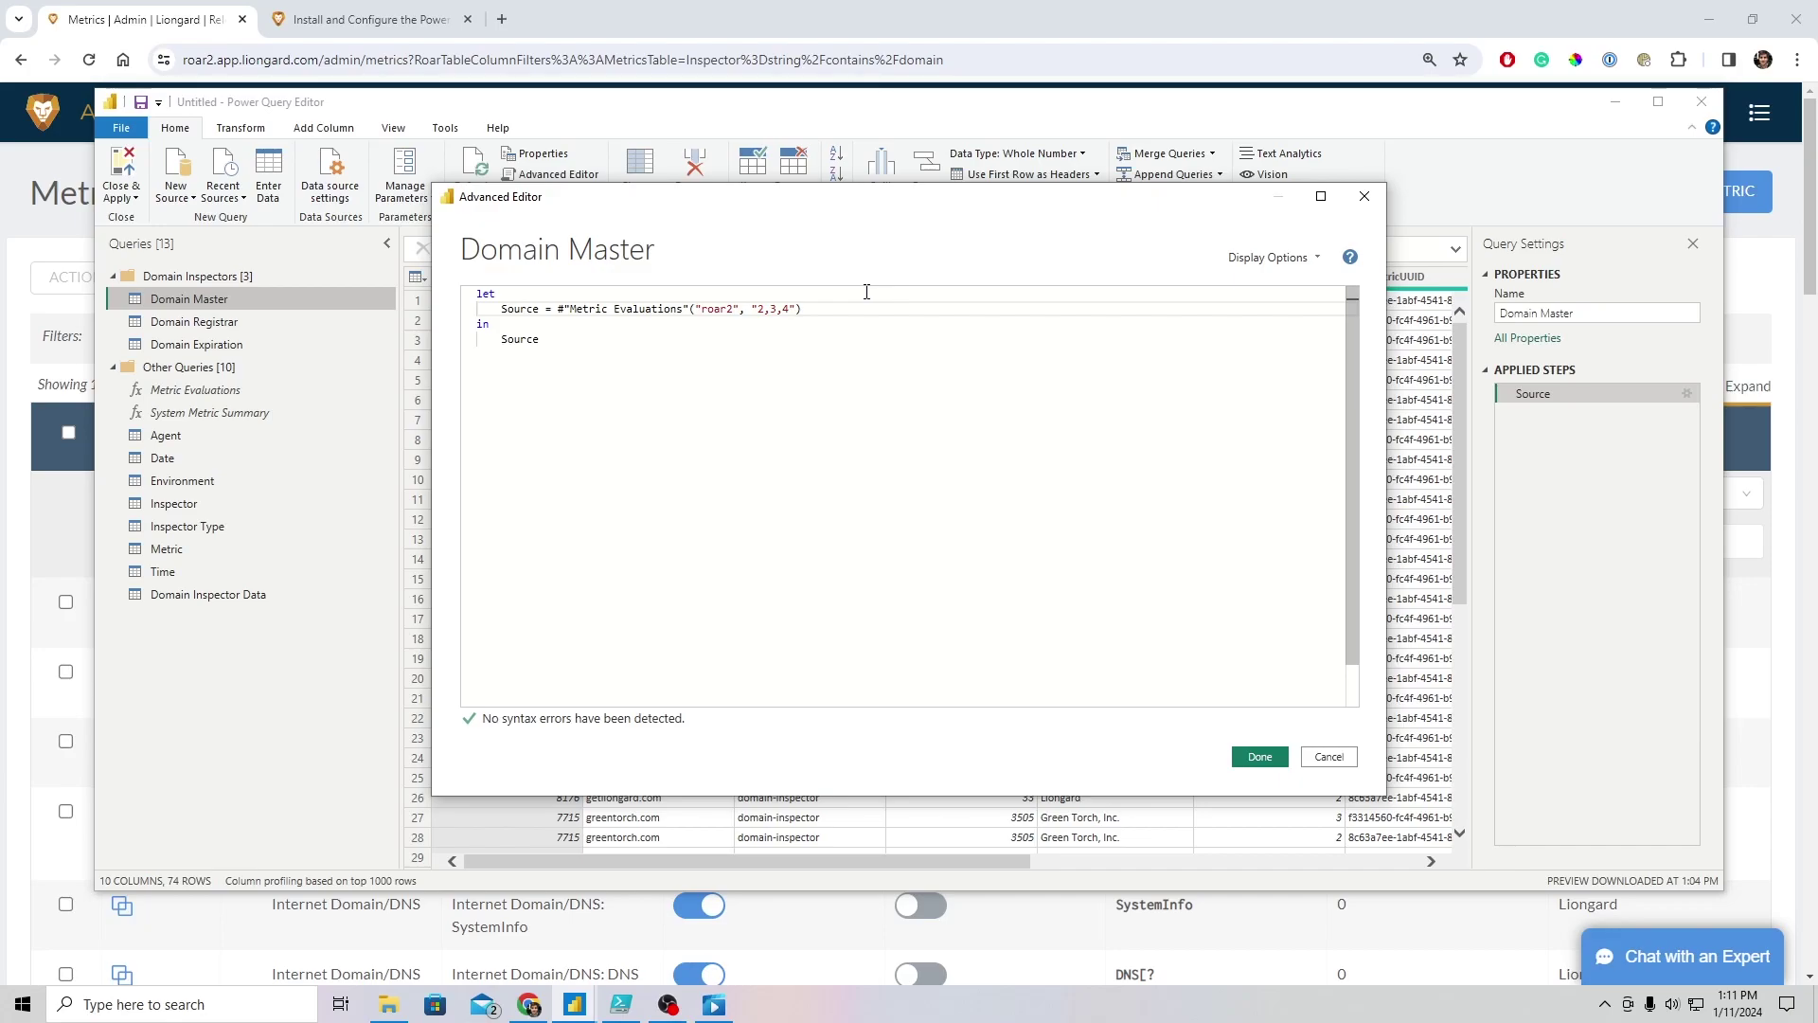
{"action": "left_click", "coordinate": [1274, 761]}
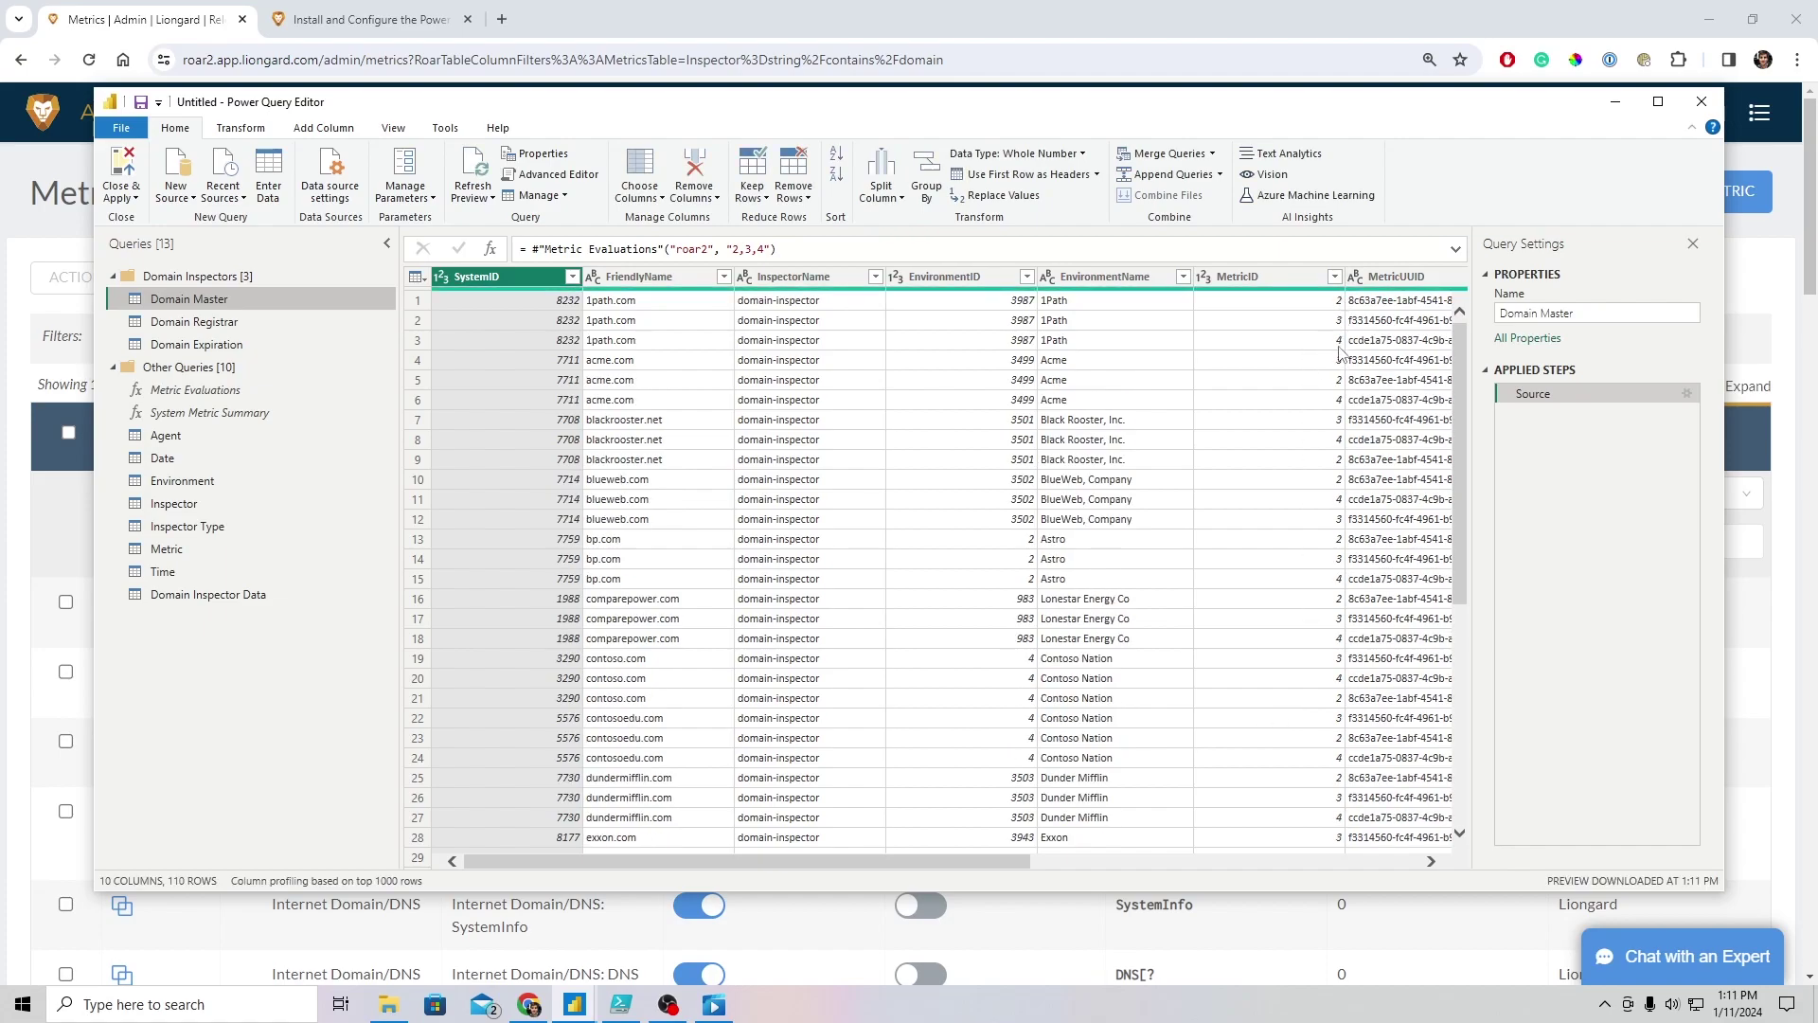
Examine the metric names and values in Domain Master, and check the filtered rows of Domain Registrar and Domain Expiration
{"action": "left_click_drag", "start_coordinate": [946, 858], "coordinate": [1334, 858]}
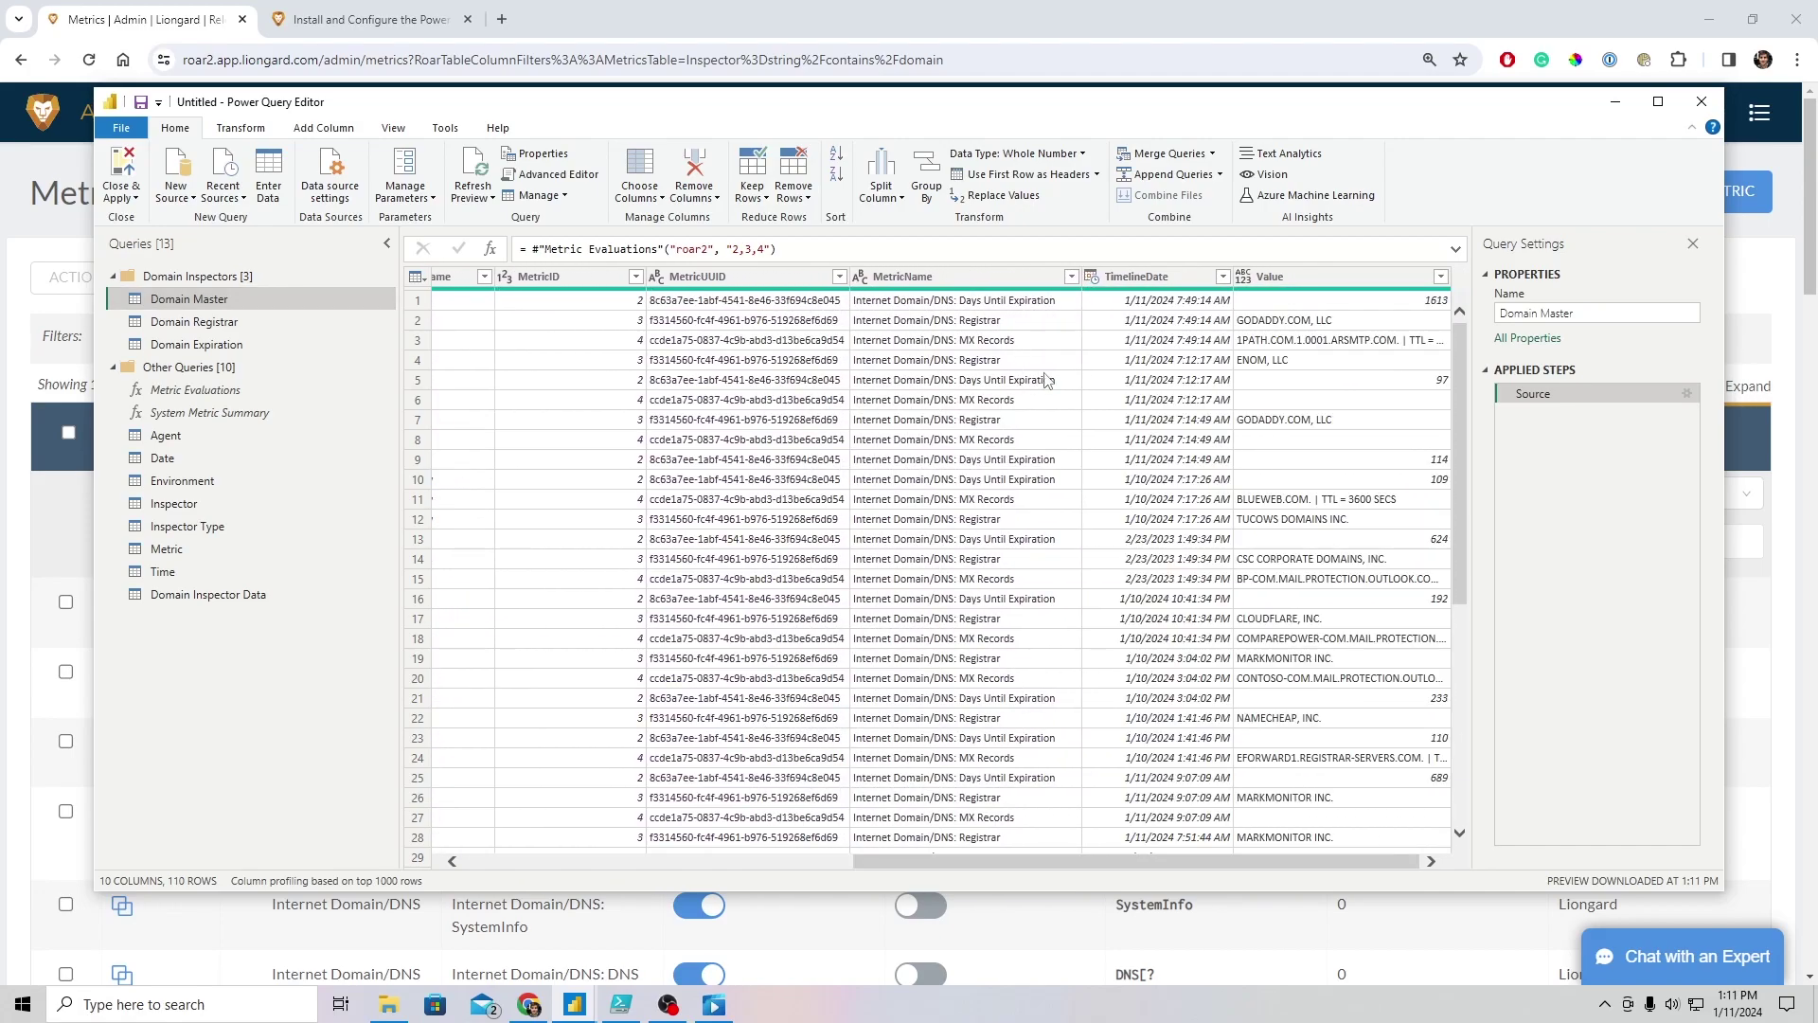
{"action": "left_click_drag", "start_coordinate": [1137, 859], "coordinate": [622, 755]}
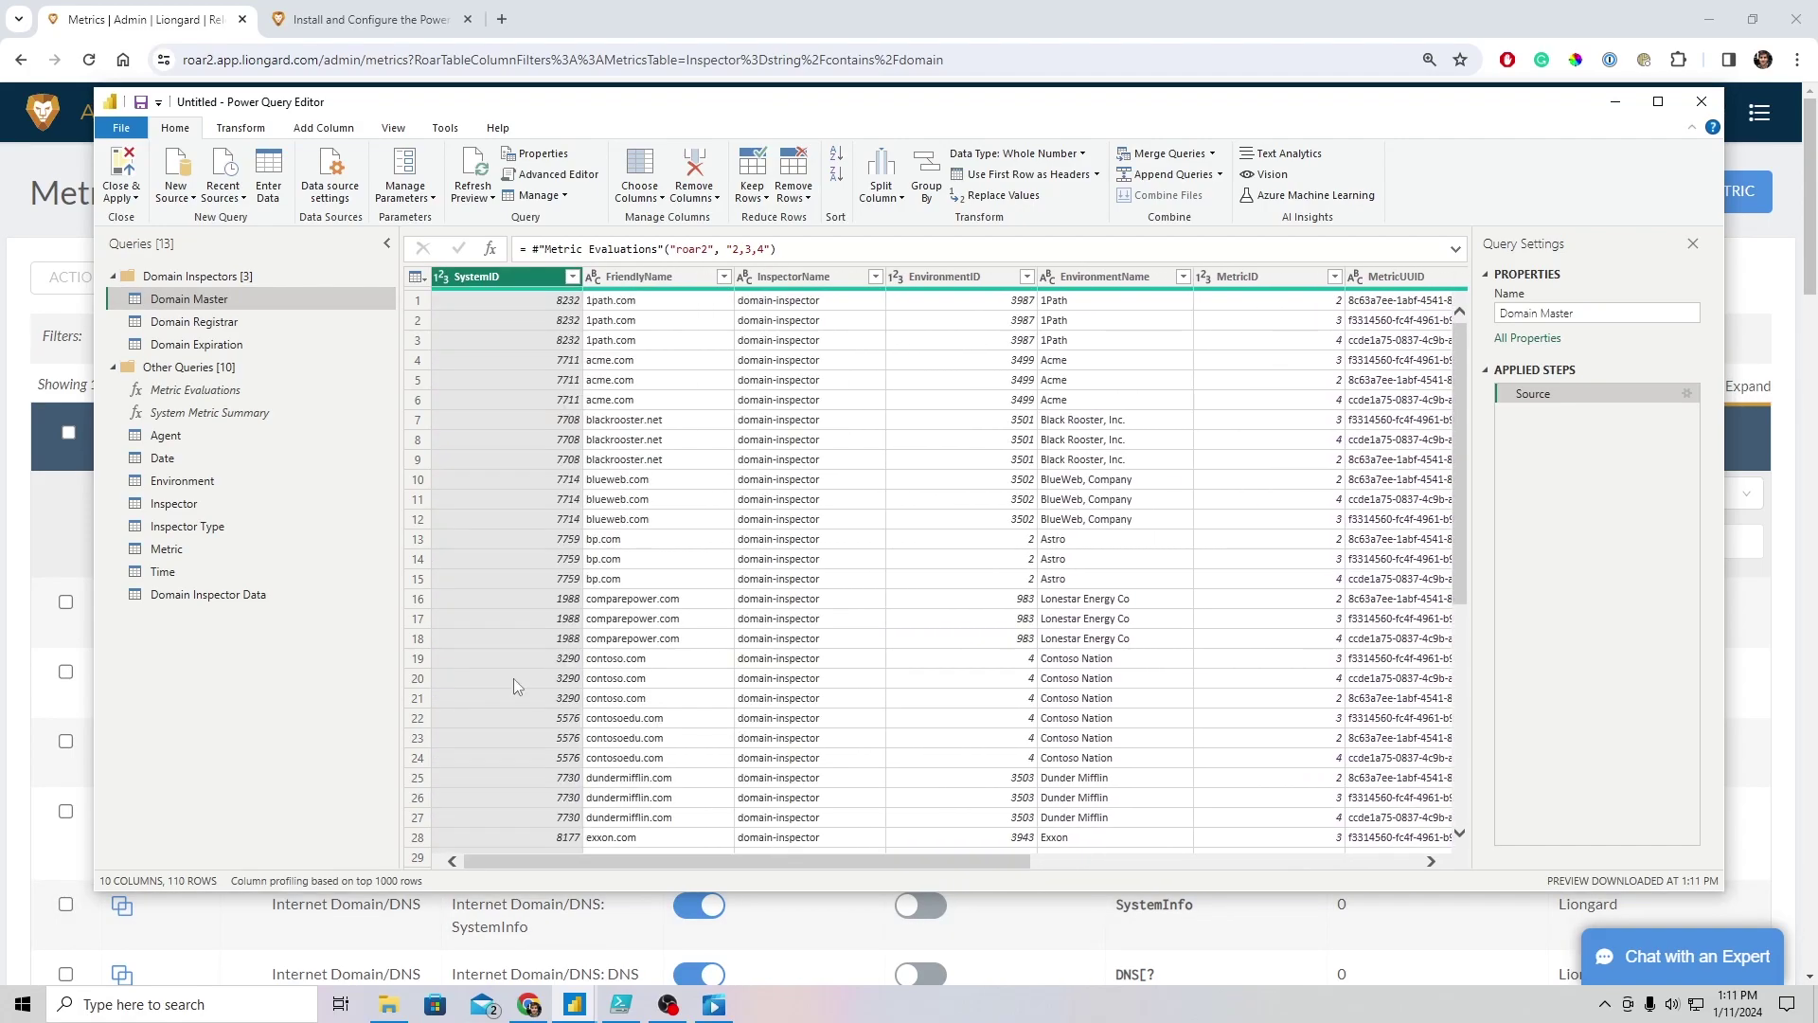
{"action": "left_click", "coordinate": [194, 321]}
{"action": "left_click_drag", "start_coordinate": [985, 864], "coordinate": [1408, 865]}
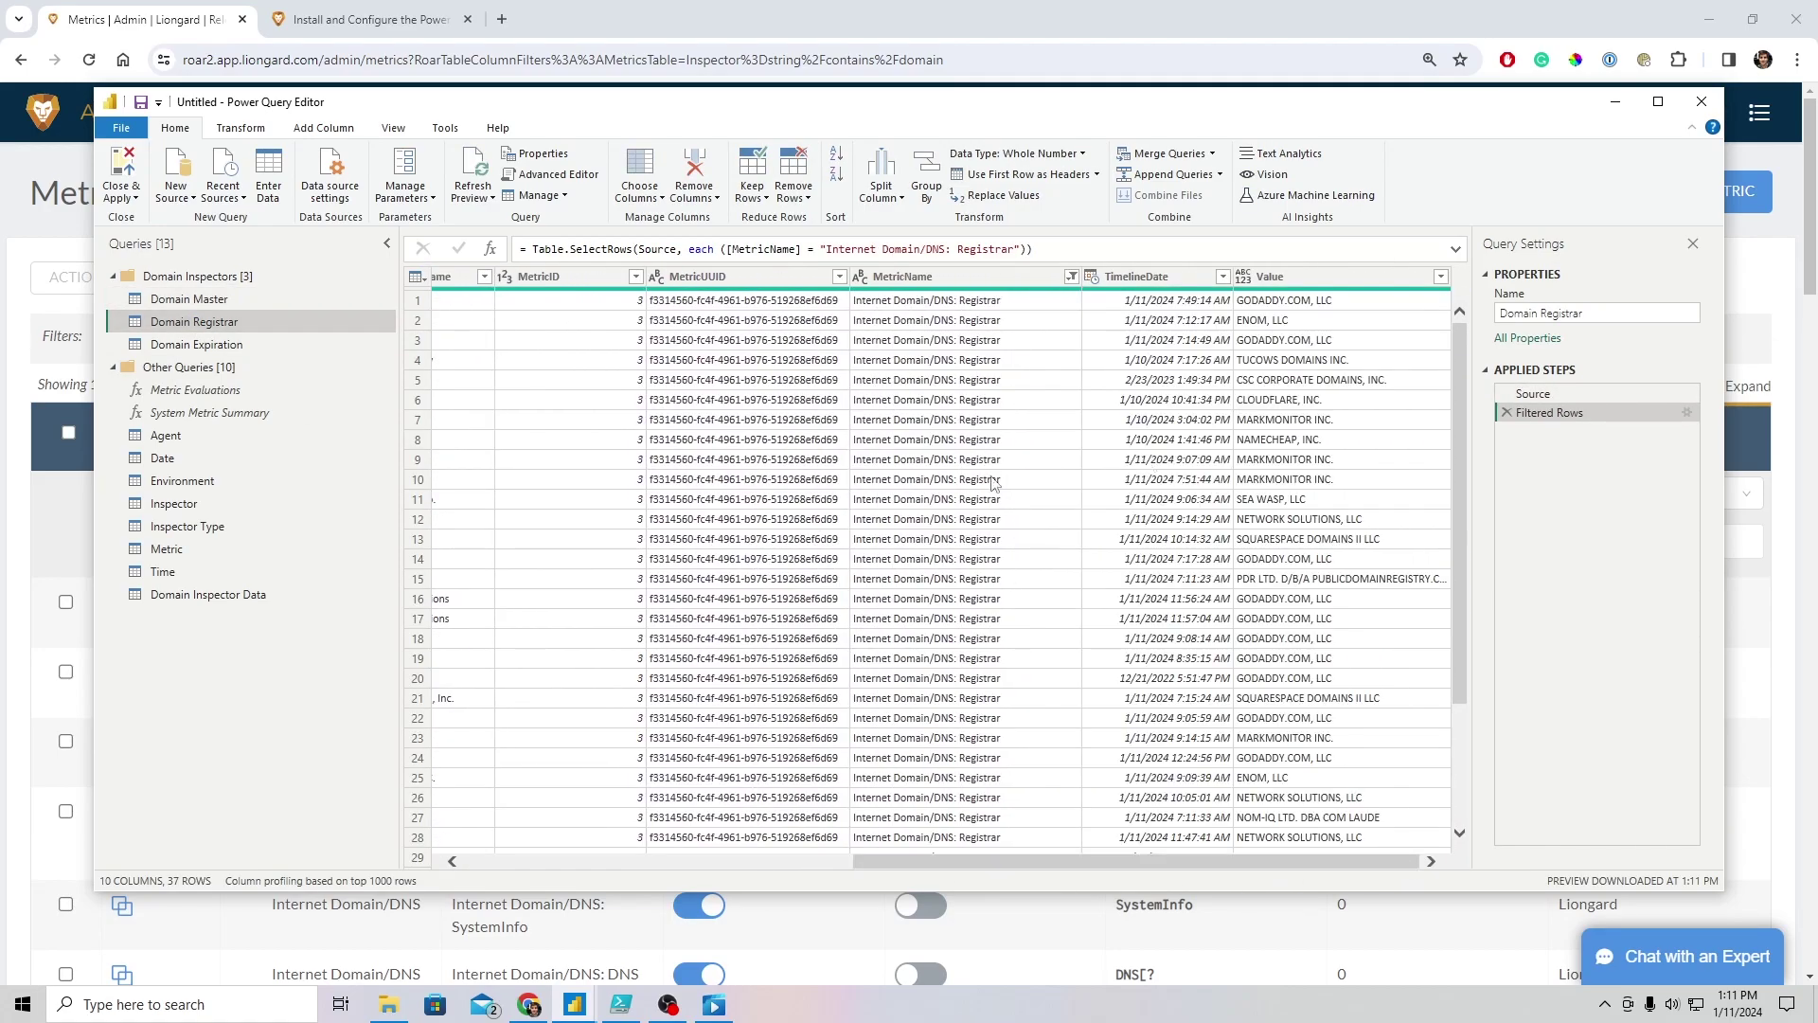
{"action": "scroll", "coordinate": [994, 565], "scroll_direction": "down", "scroll_amount": 3}
{"action": "scroll", "coordinate": [985, 575], "scroll_direction": "up", "scroll_amount": 3}
{"action": "left_click", "coordinate": [213, 345]}
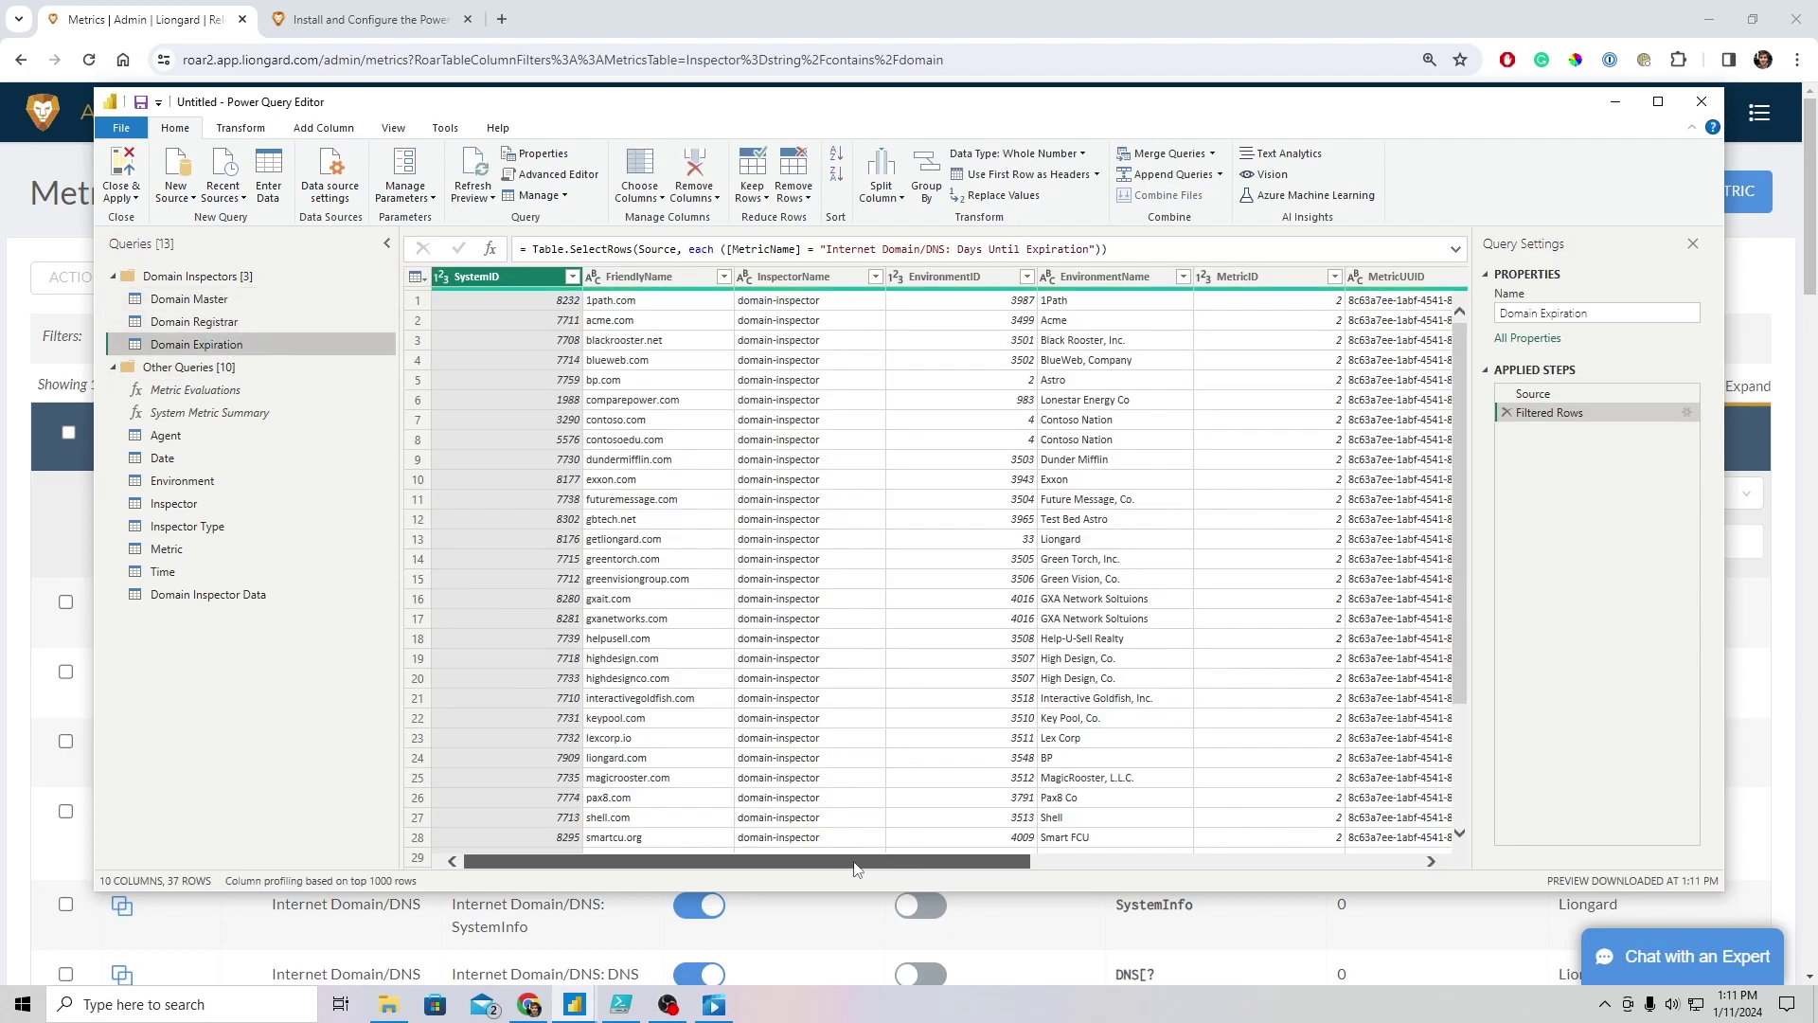
{"action": "mouse_move", "coordinate": [981, 861]}
{"action": "left_mouse_down"}
{"action": "mouse_move", "coordinate": [1354, 866]}
{"action": "mouse_move", "coordinate": [987, 864]}
{"action": "left_mouse_up"}
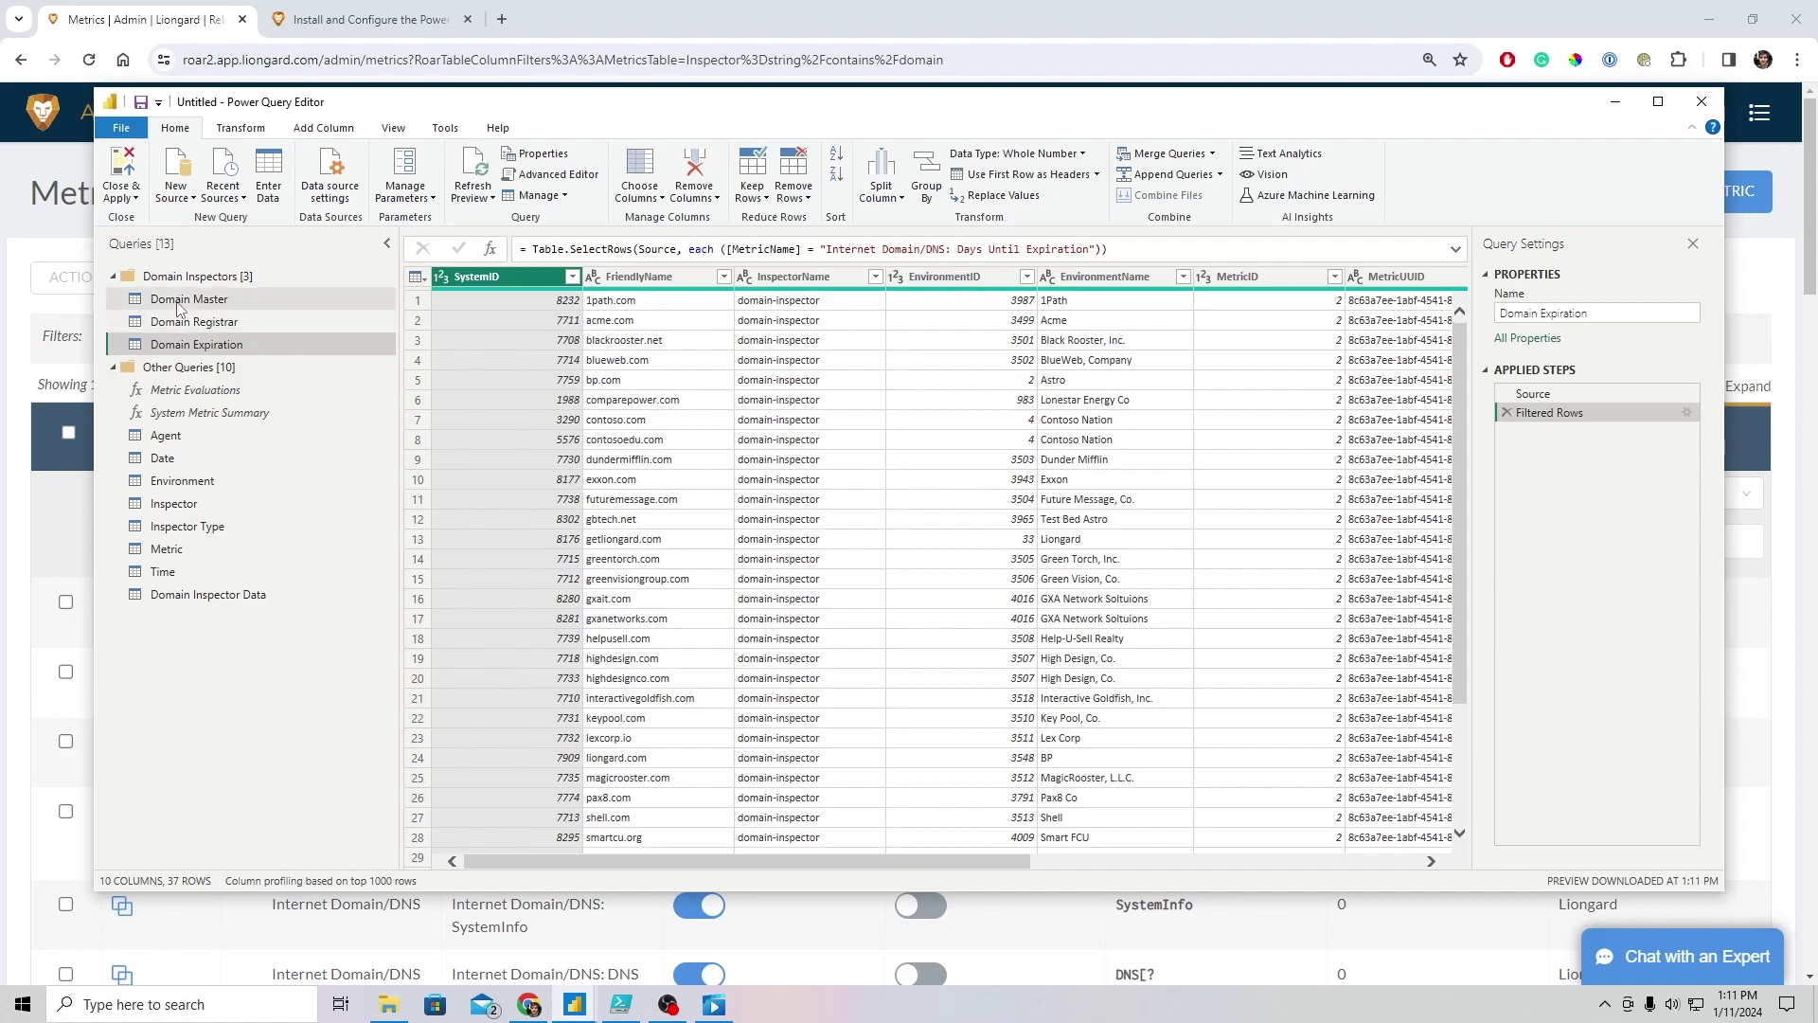
Create a reference to the Domain Master query and rename it Domain MX Records
{"action": "left_click", "coordinate": [232, 299]}
{"action": "right_click", "coordinate": [184, 301]}
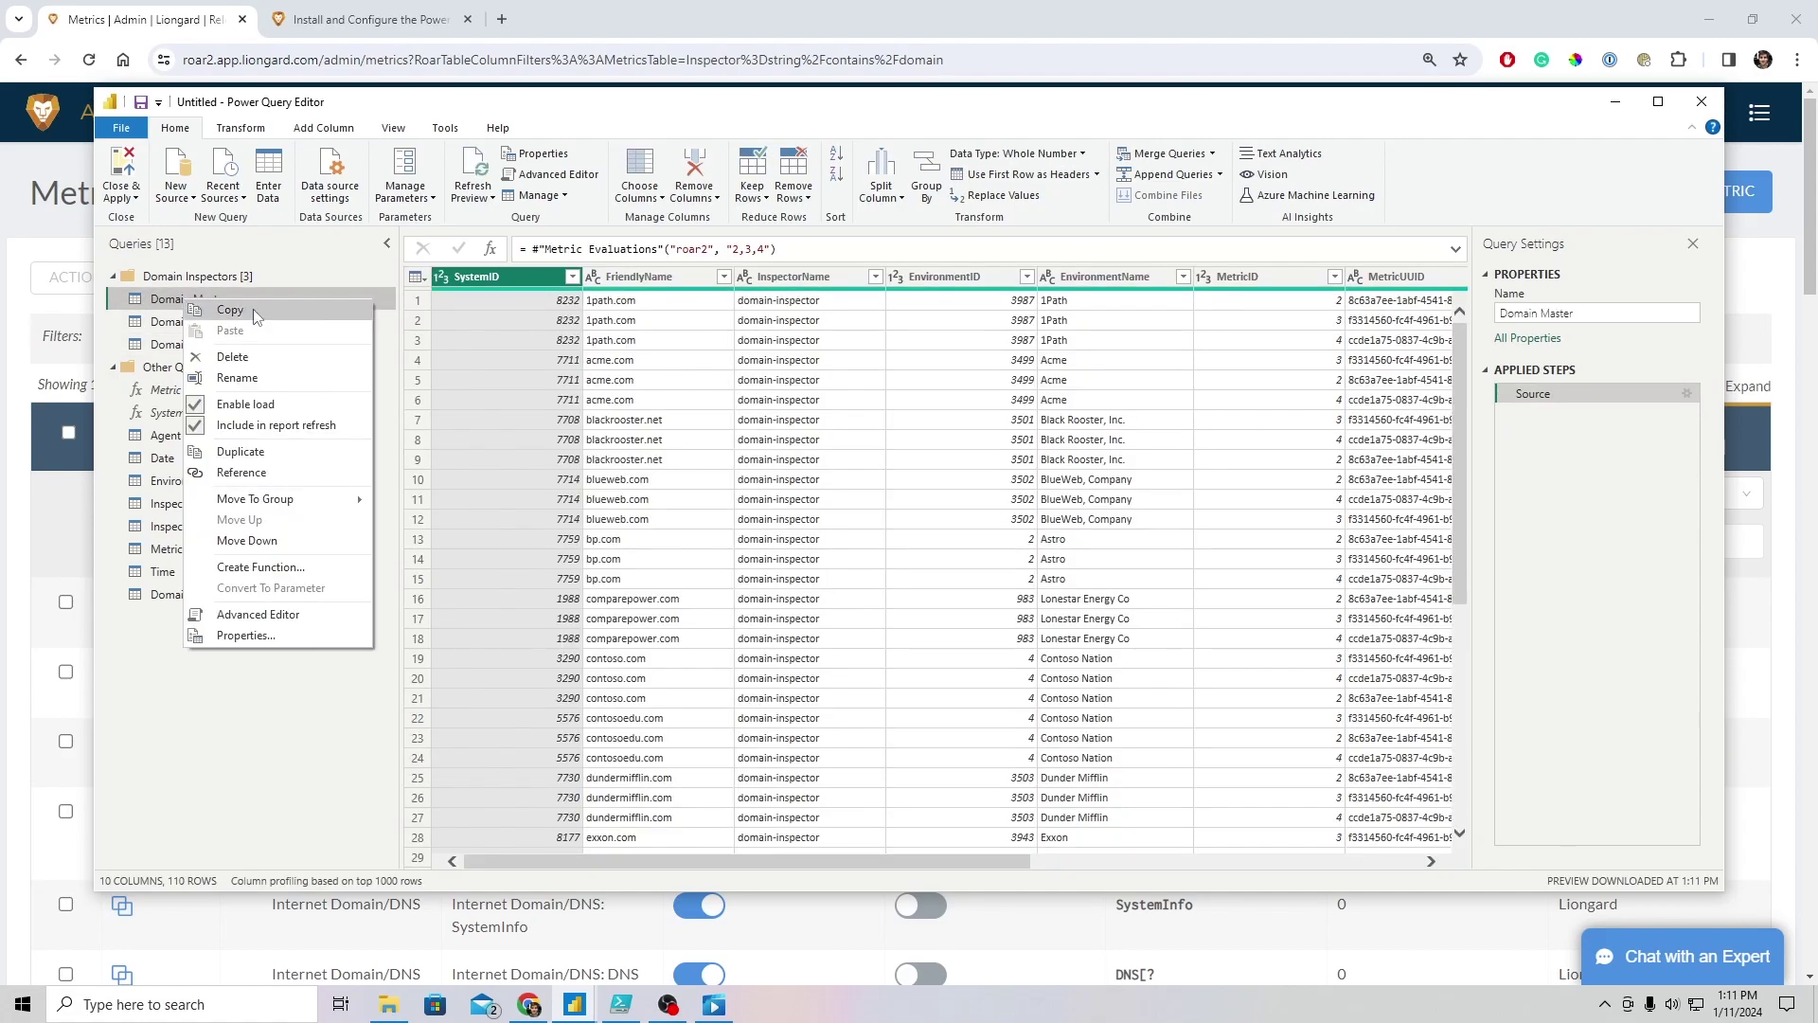
{"action": "left_click", "coordinate": [258, 473]}
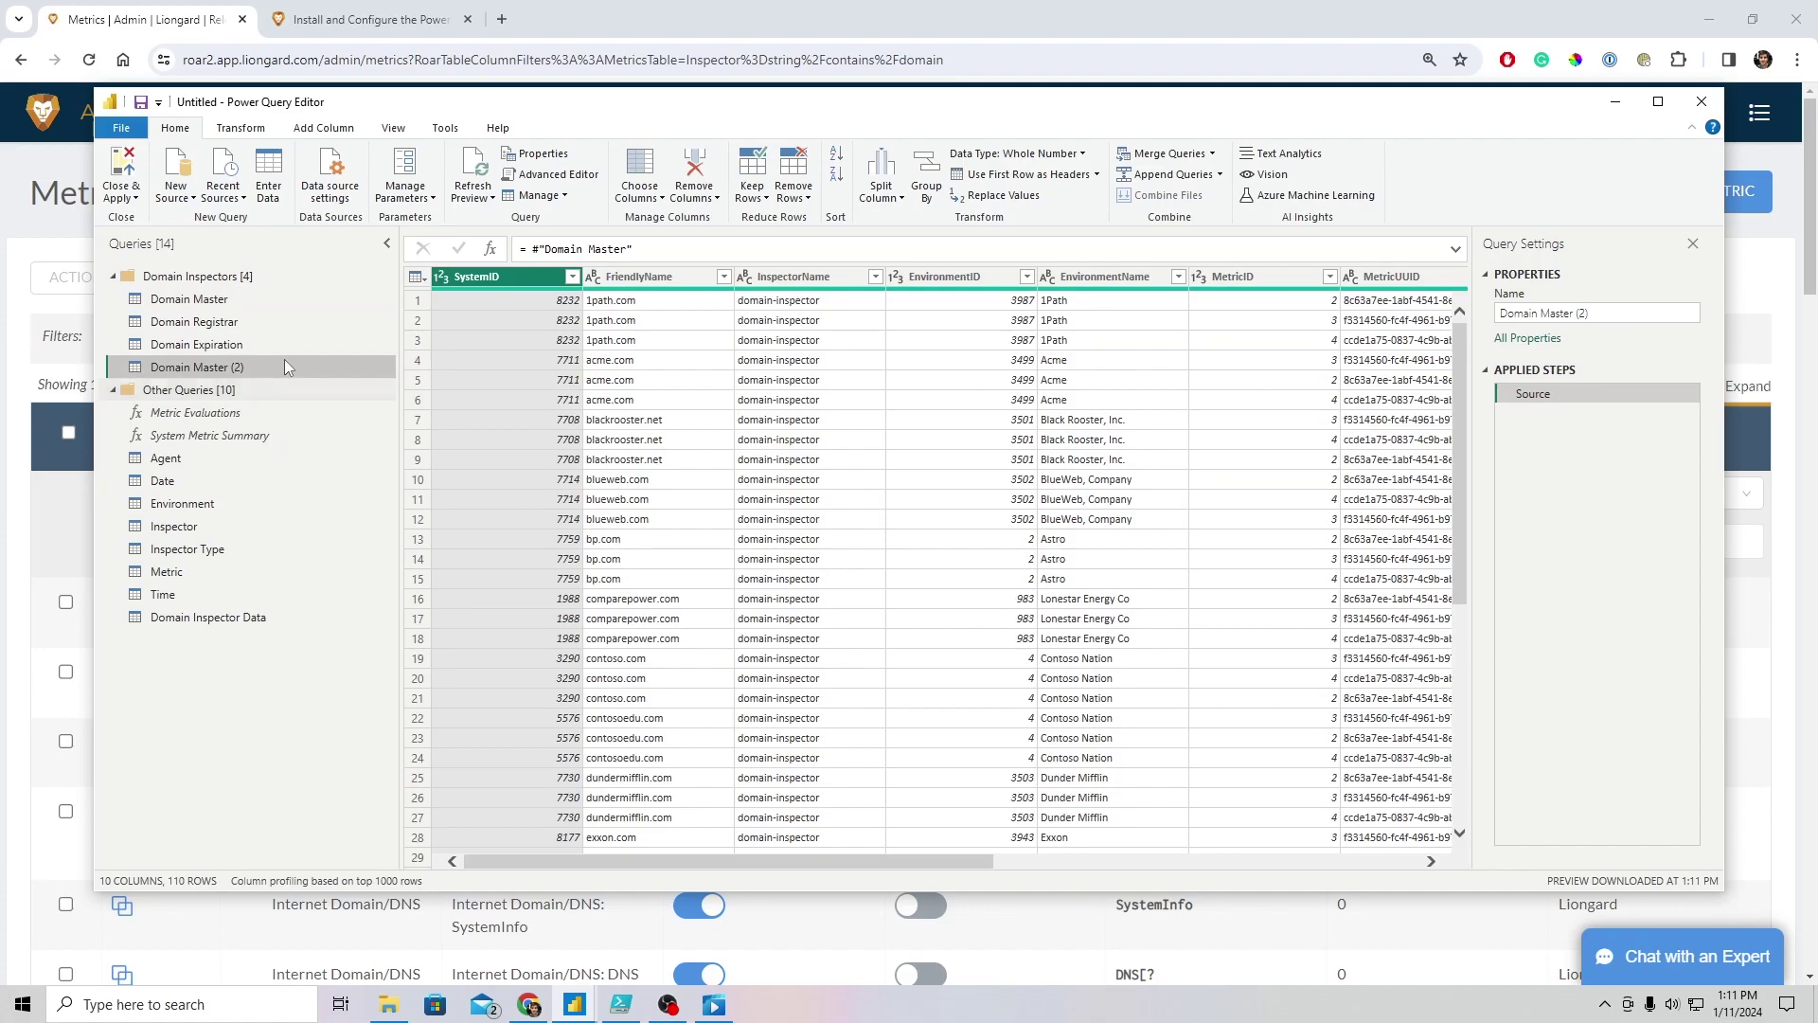
{"action": "right_click", "coordinate": [225, 369]}
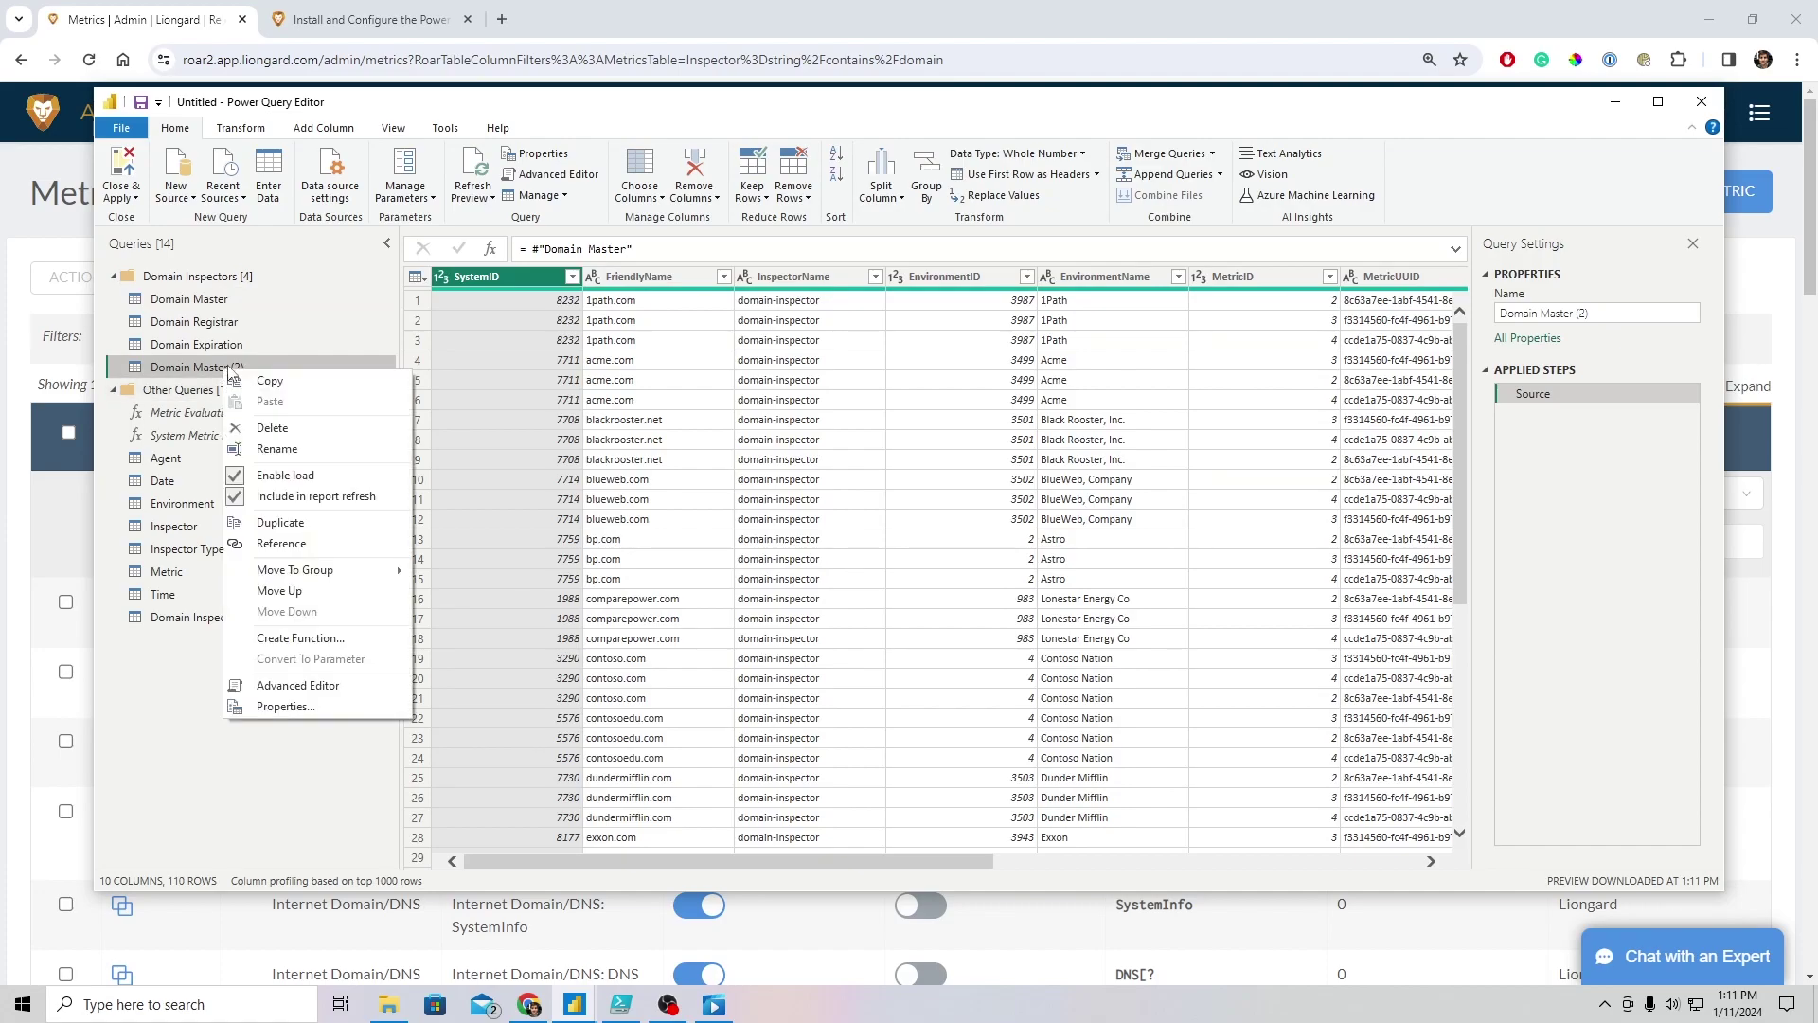
{"action": "left_click", "coordinate": [277, 447]}
{"action": "type", "text": "Domain MX Records"}
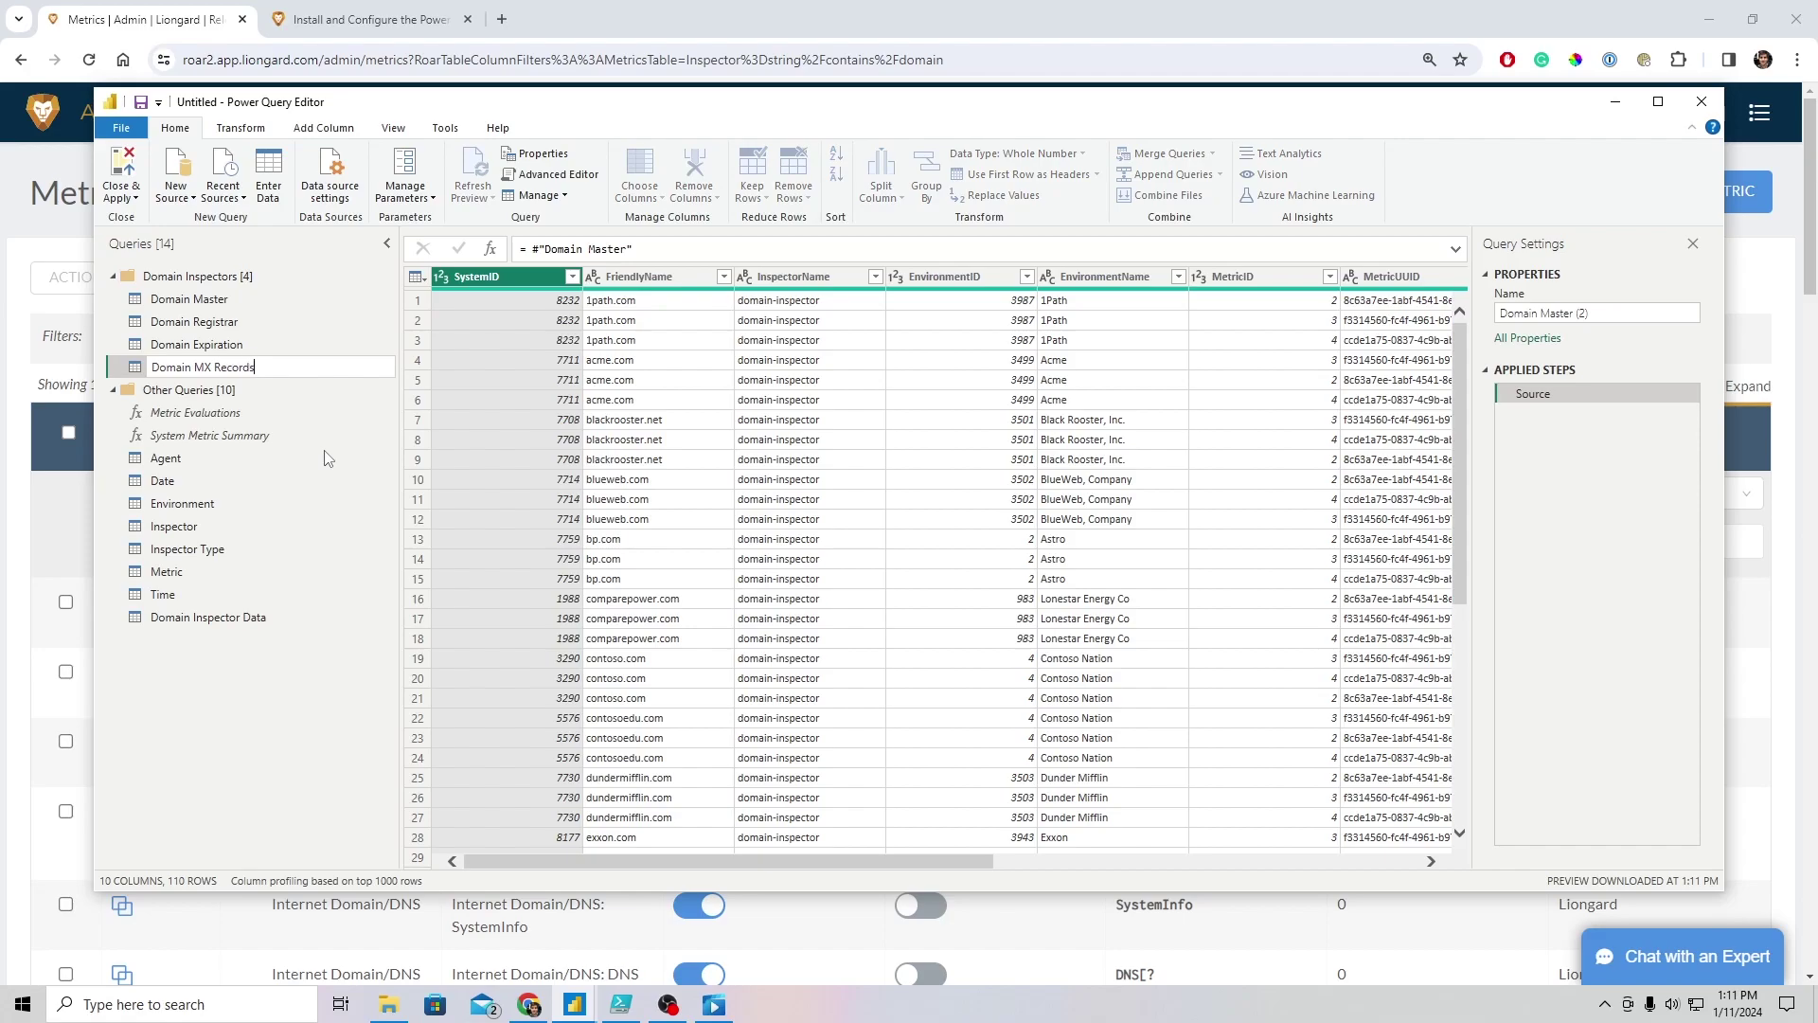
{"action": "key", "text": "Return"}
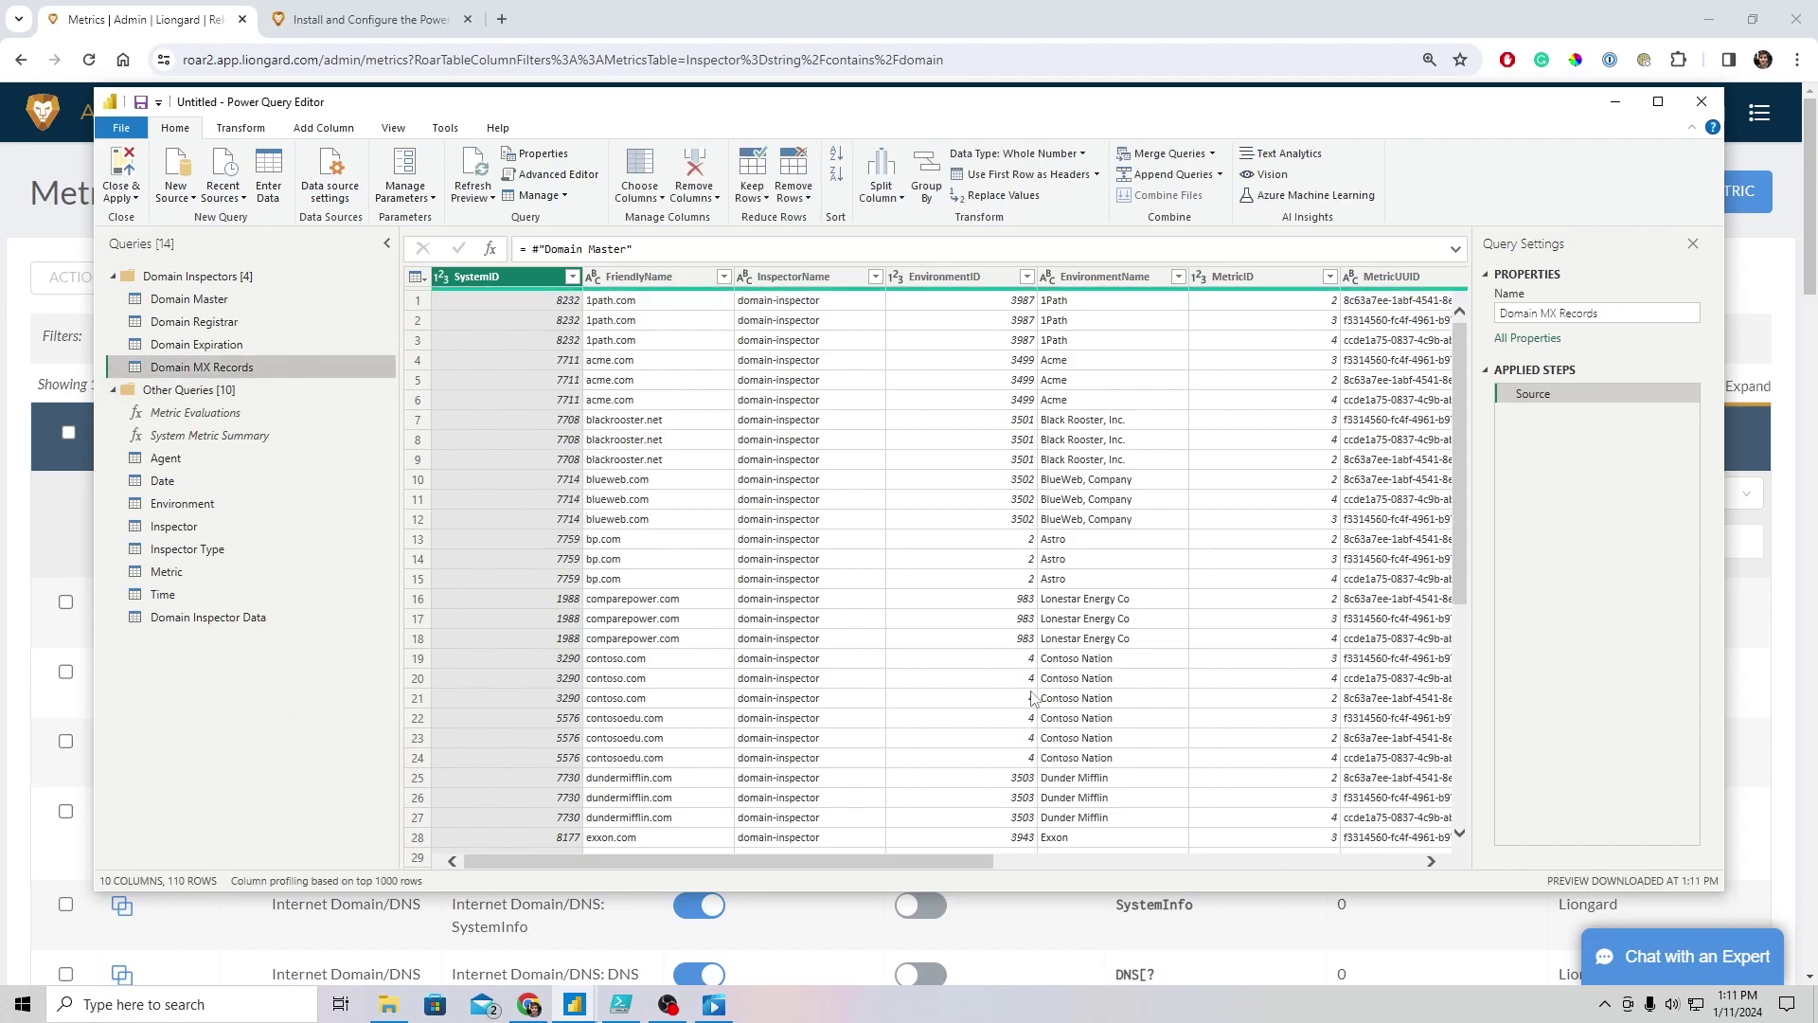
Filter the MetricName column of Domain MX Records to only "Internet Domain/DNS: MX Records"
{"action": "left_click_drag", "start_coordinate": [991, 858], "coordinate": [1421, 859]}
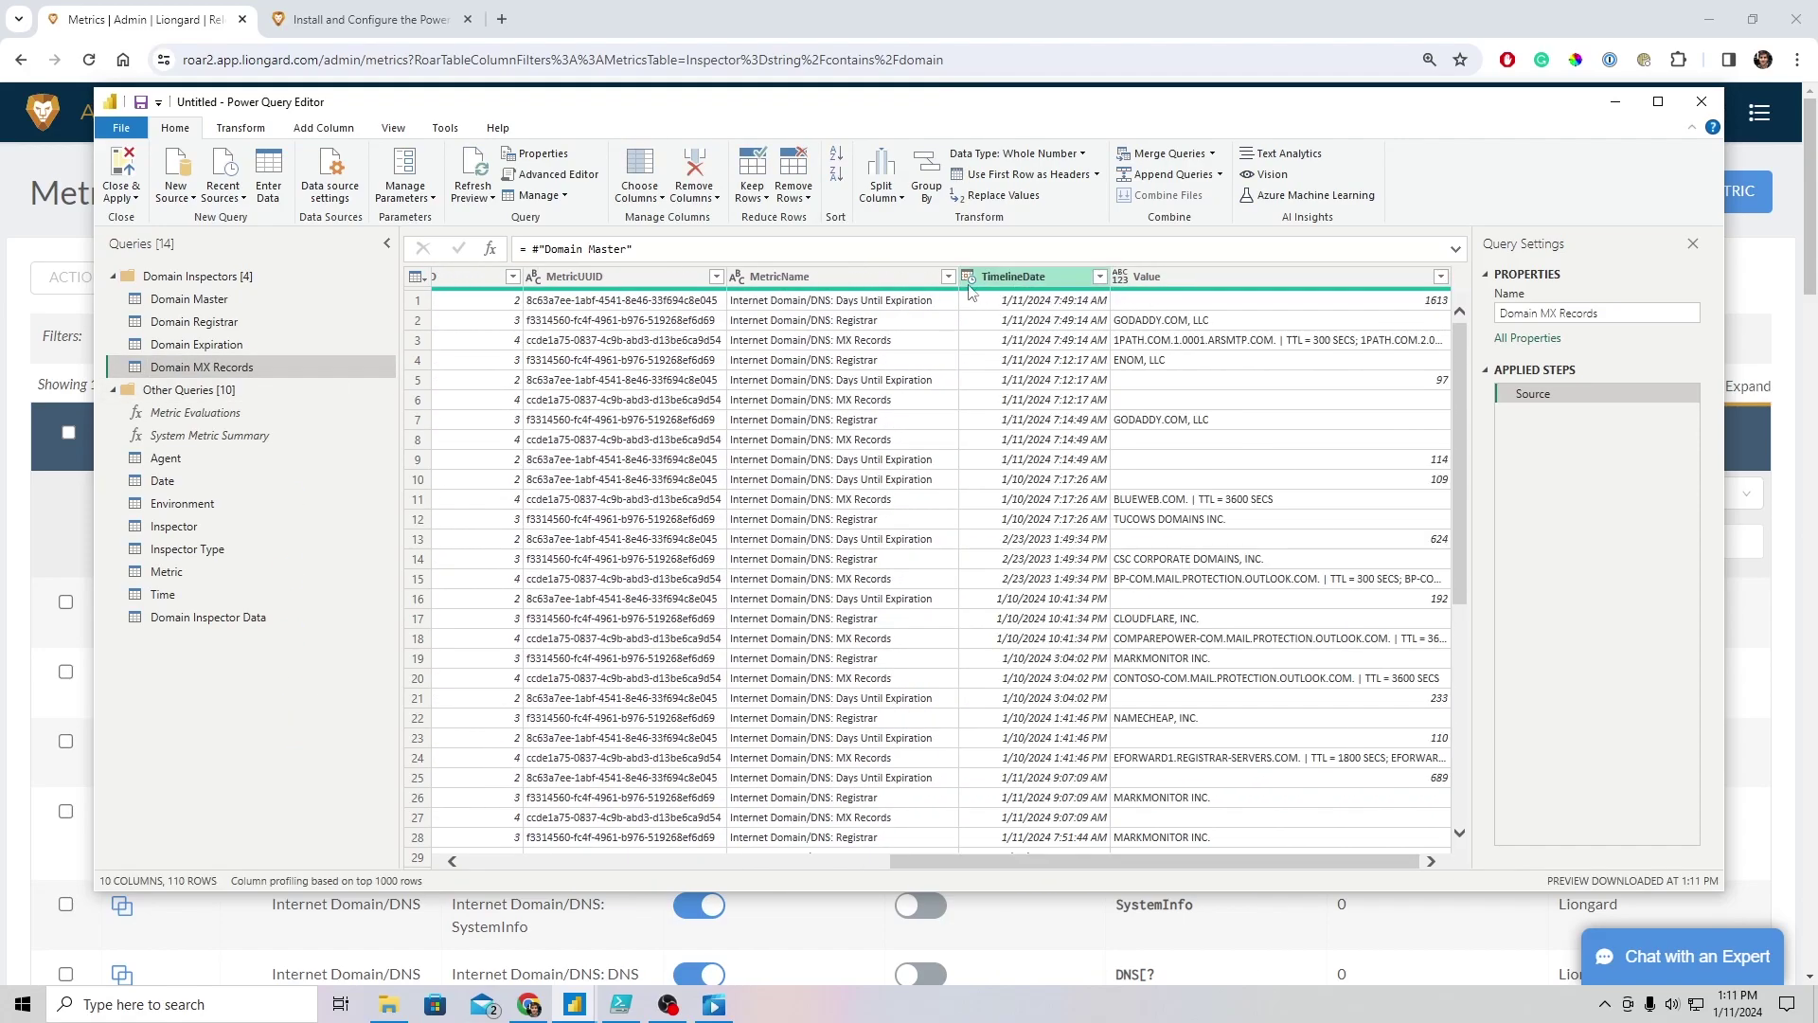
{"action": "left_click", "coordinate": [947, 276]}
{"action": "left_click", "coordinate": [681, 474]}
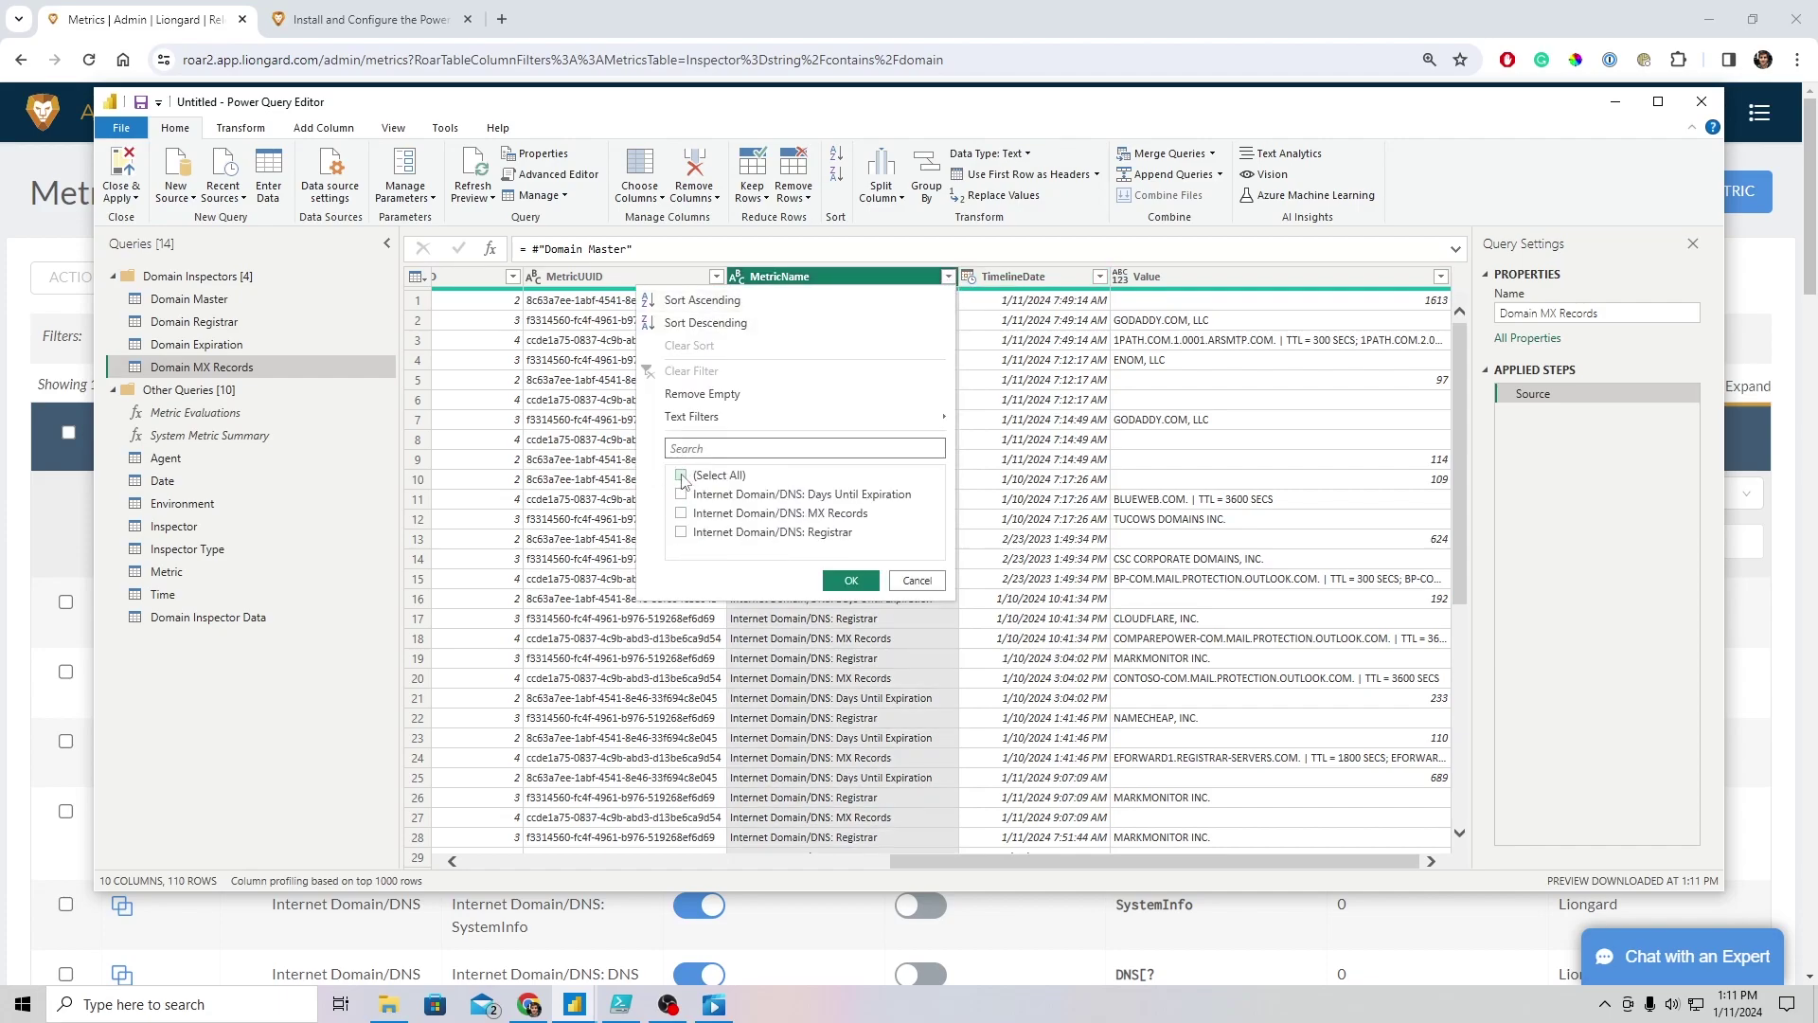
{"action": "left_click", "coordinate": [681, 512]}
{"action": "left_click", "coordinate": [851, 580]}
{"action": "left_click_drag", "start_coordinate": [1191, 858], "coordinate": [934, 861]}
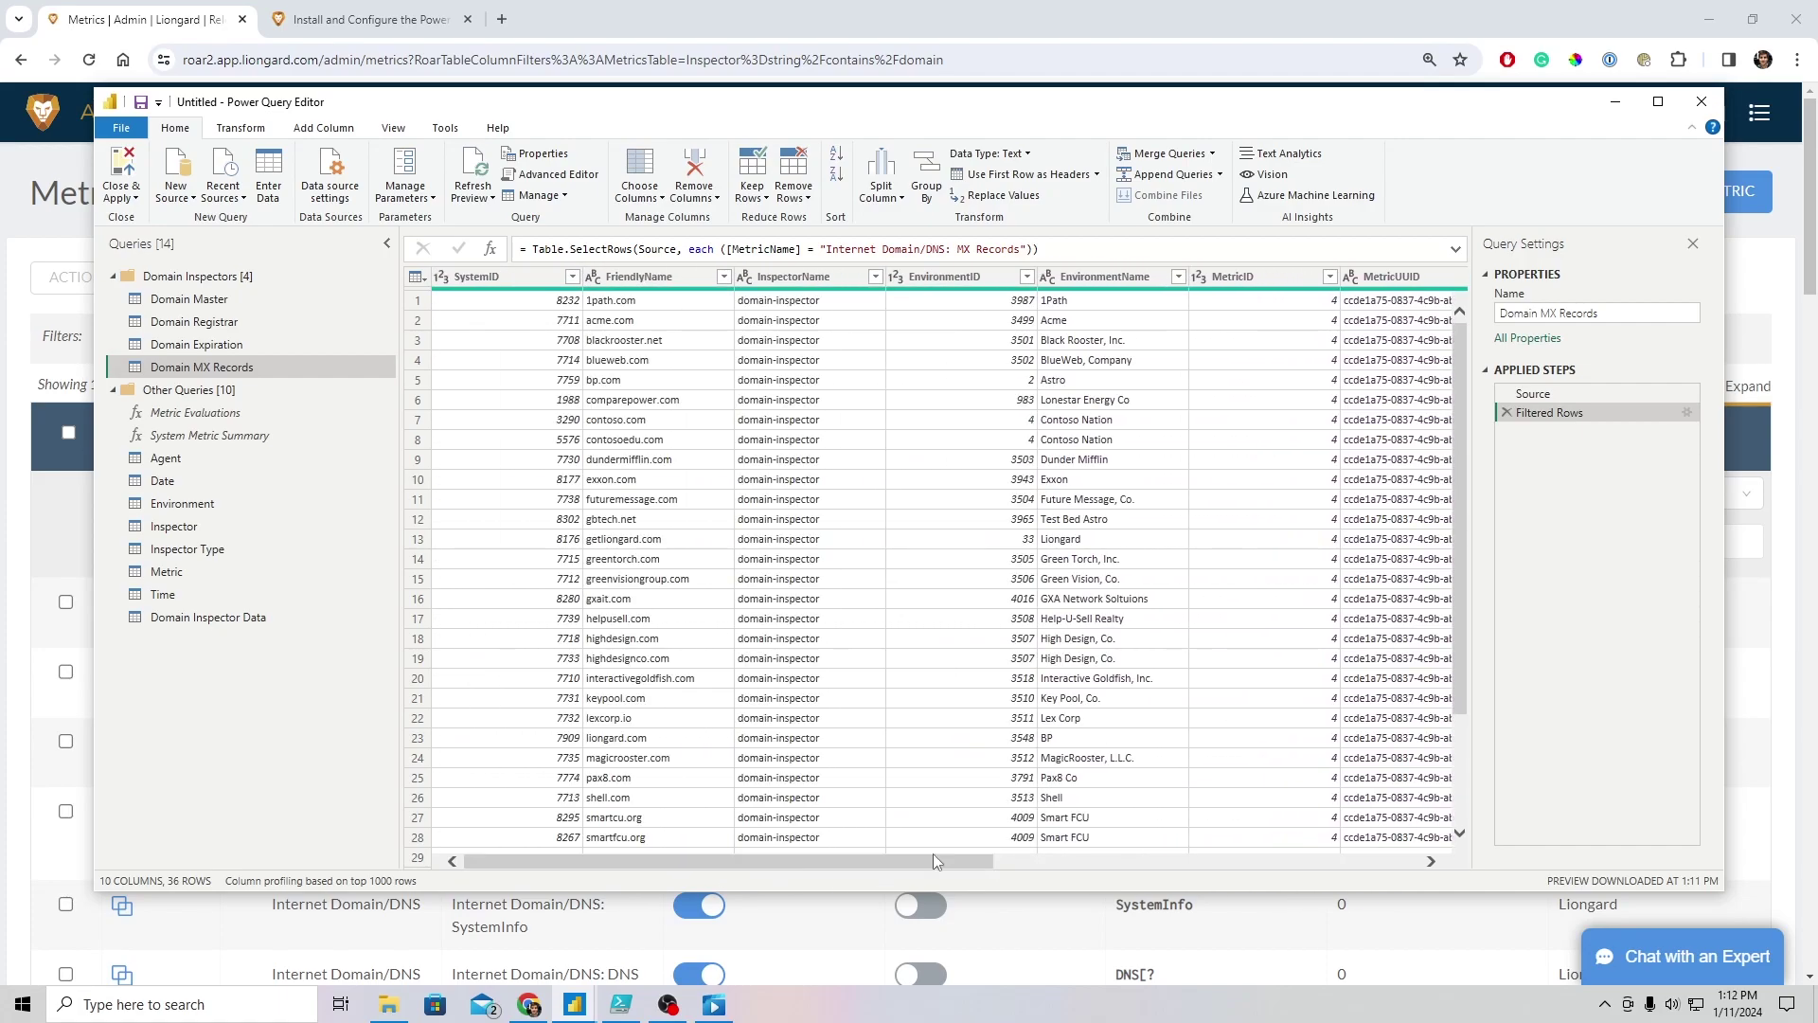